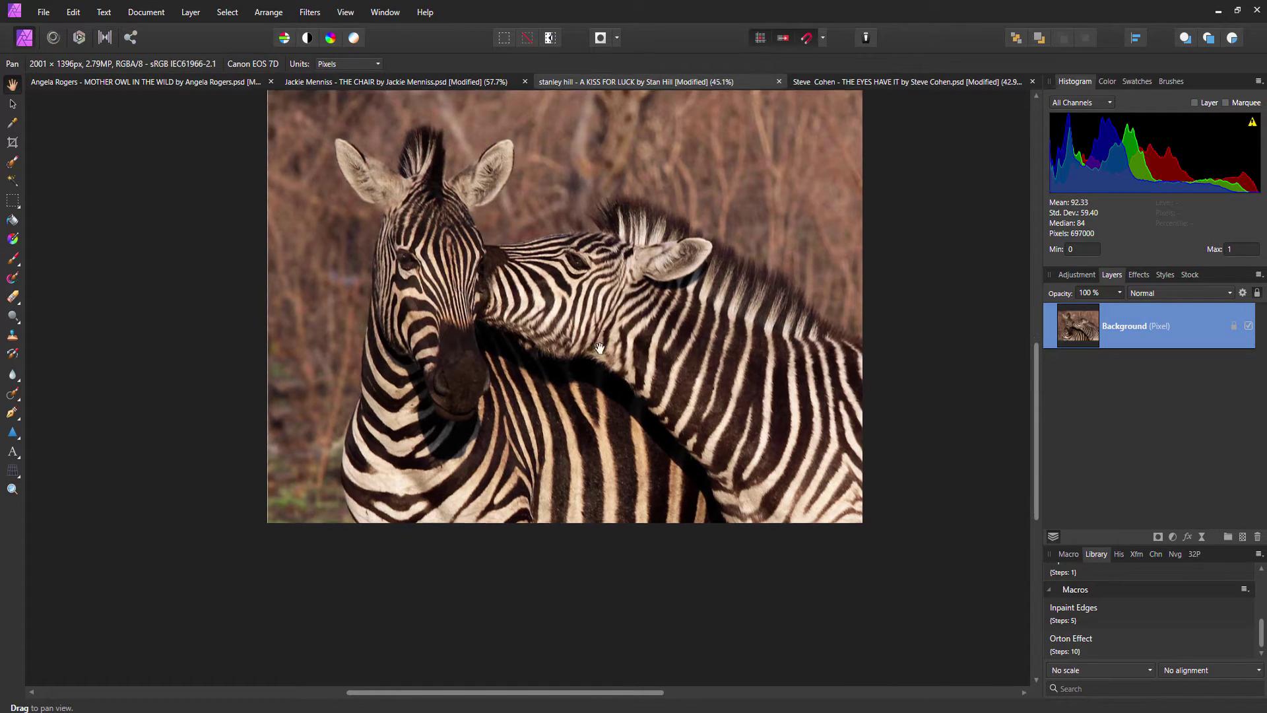
Inspect the two zebras' heads and fur up close and view the photo as a whole
scroll(490, 230, "up", 5)
scroll(566, 237, "up", 2)
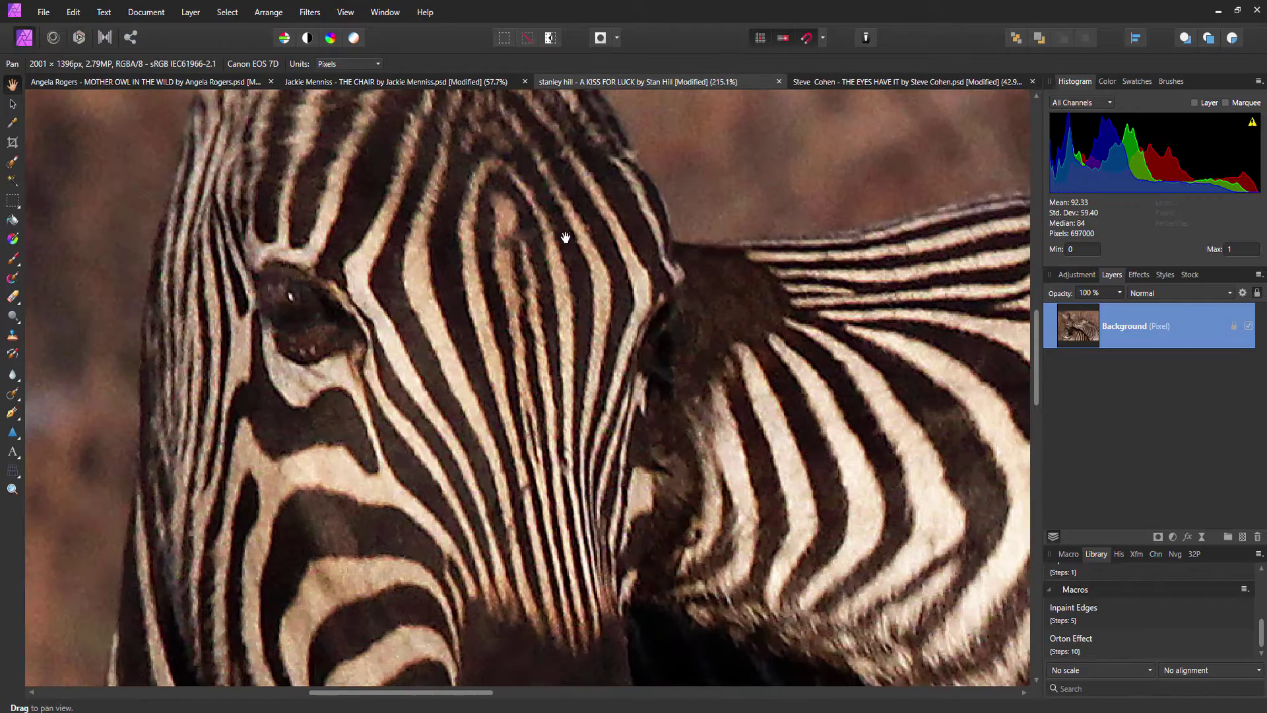
scroll(442, 330, "down", 1)
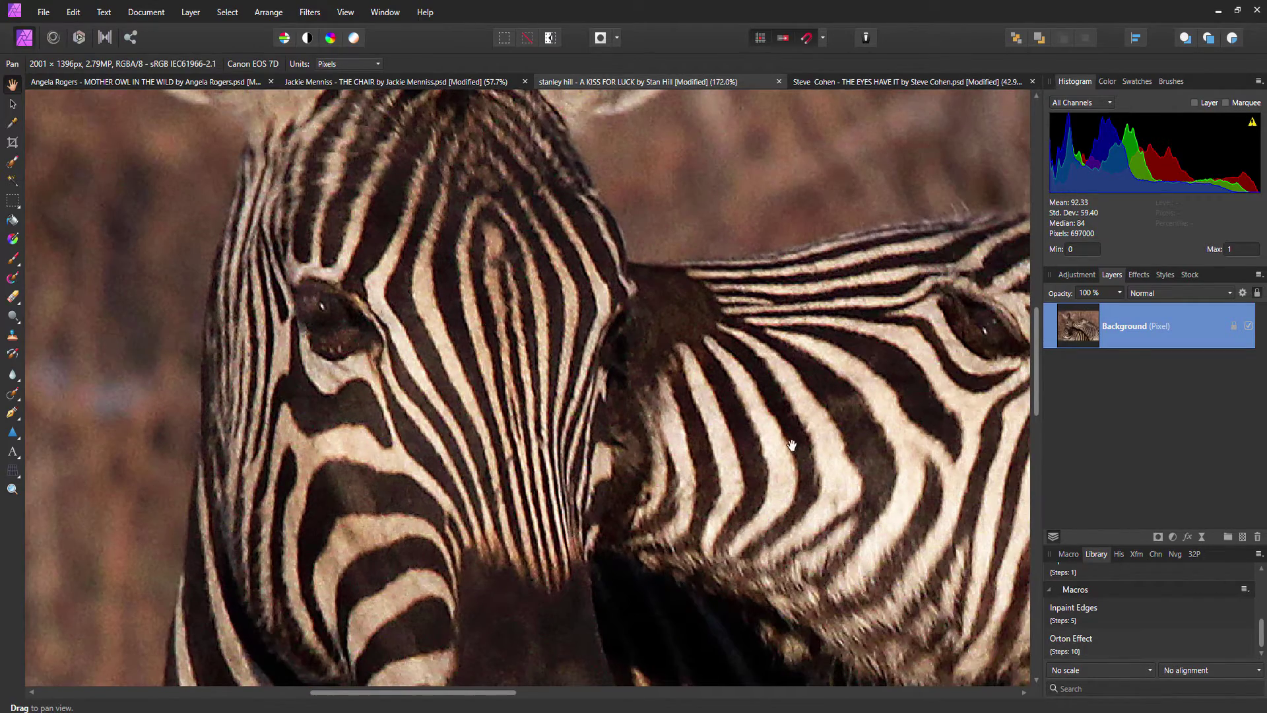
scroll(670, 413, "down", 2)
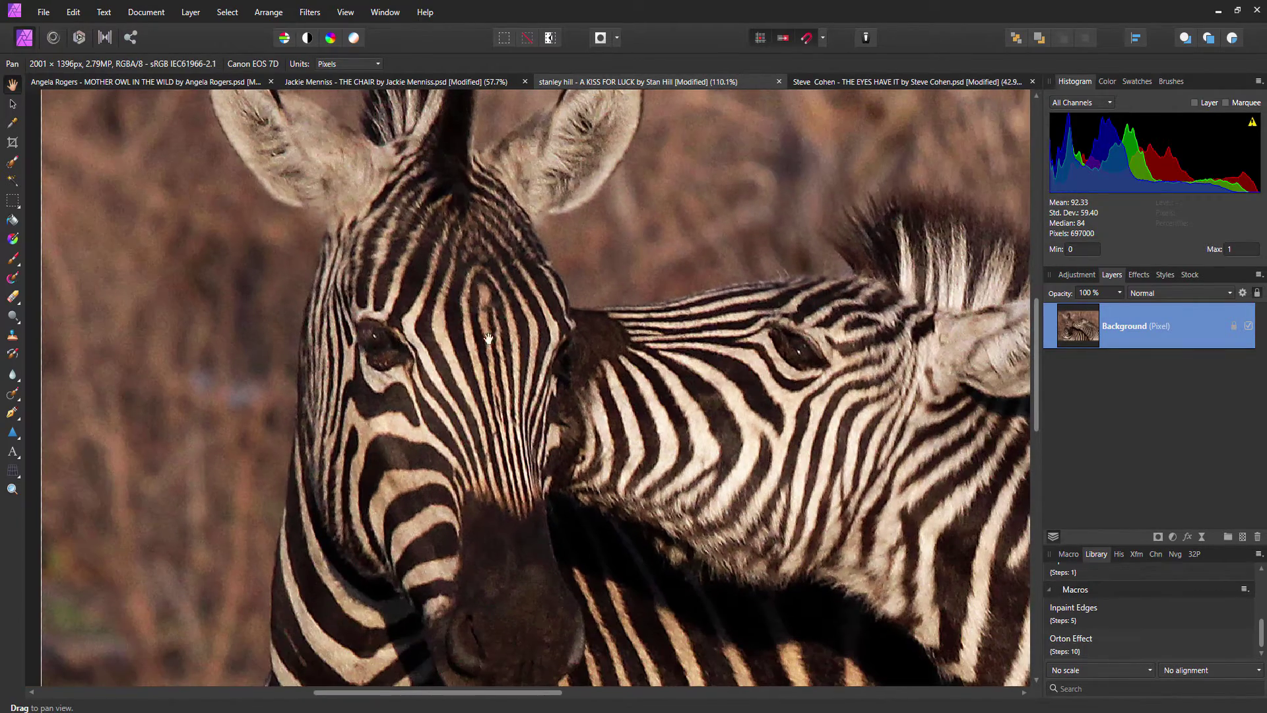
scroll(488, 338, "down", 3)
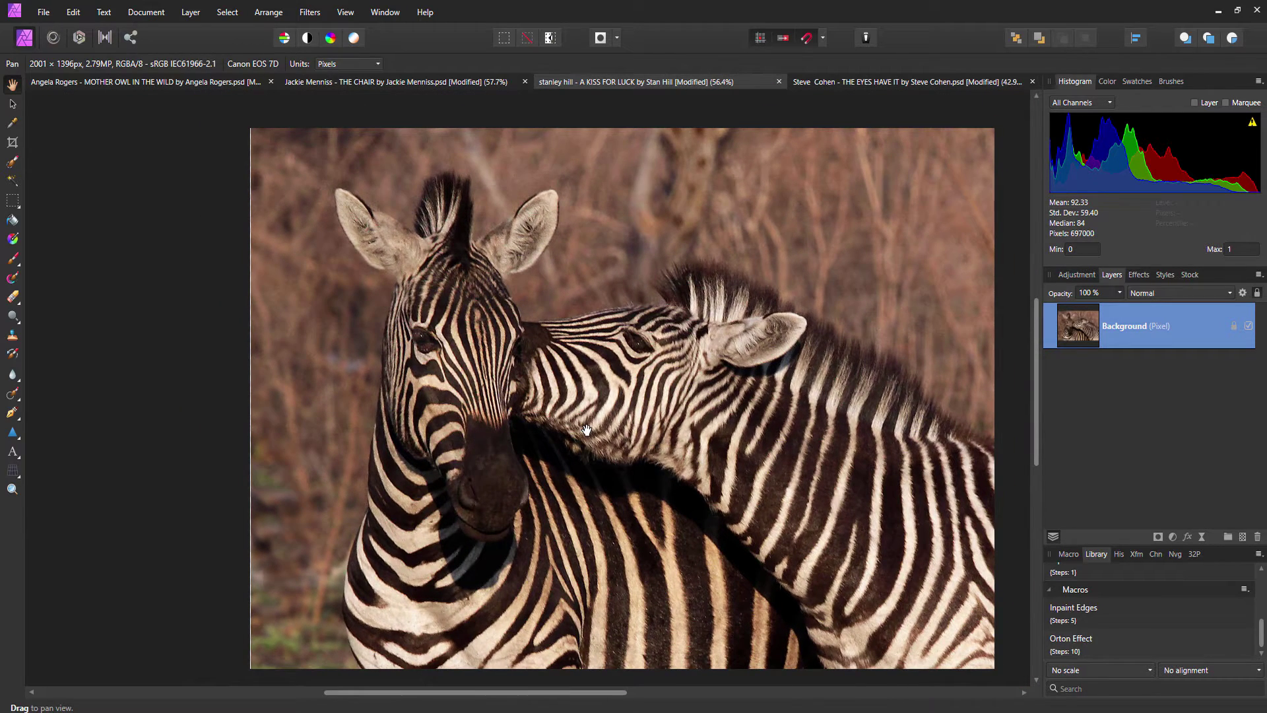
scroll(527, 489, "down", 1)
left_click_drag(517, 469, 459, 403)
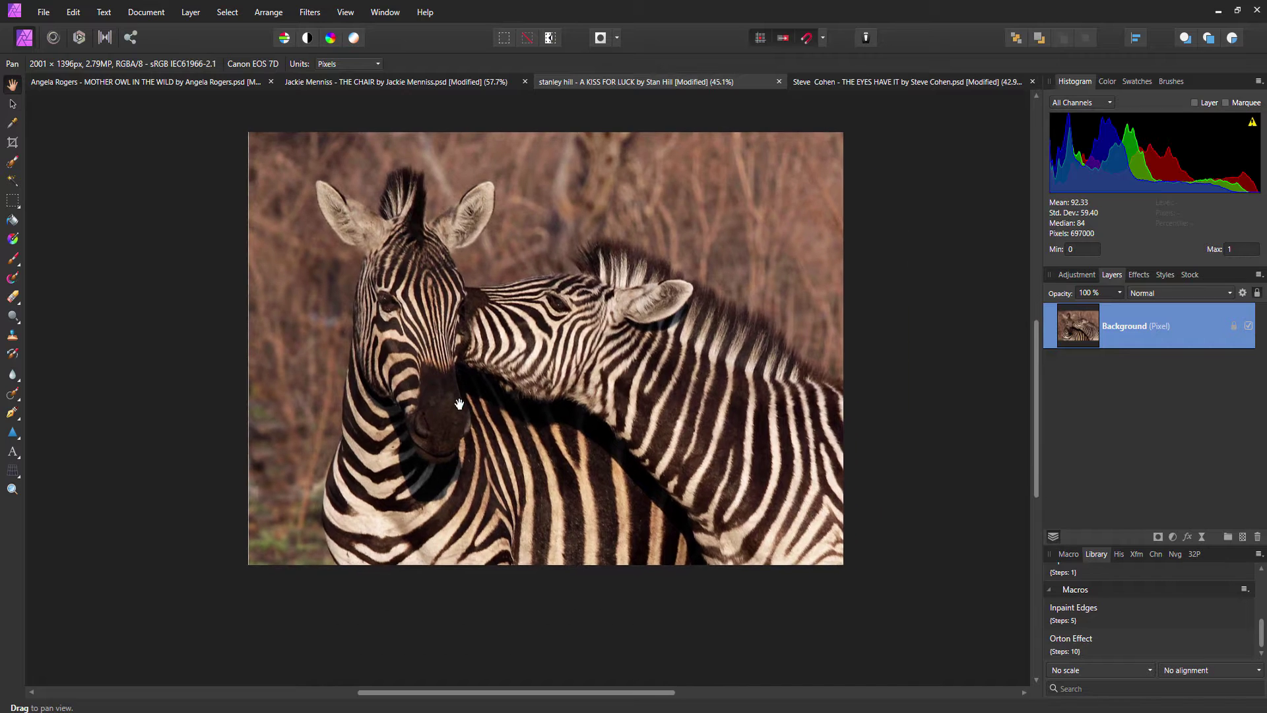
left_click_drag(271, 227, 275, 257)
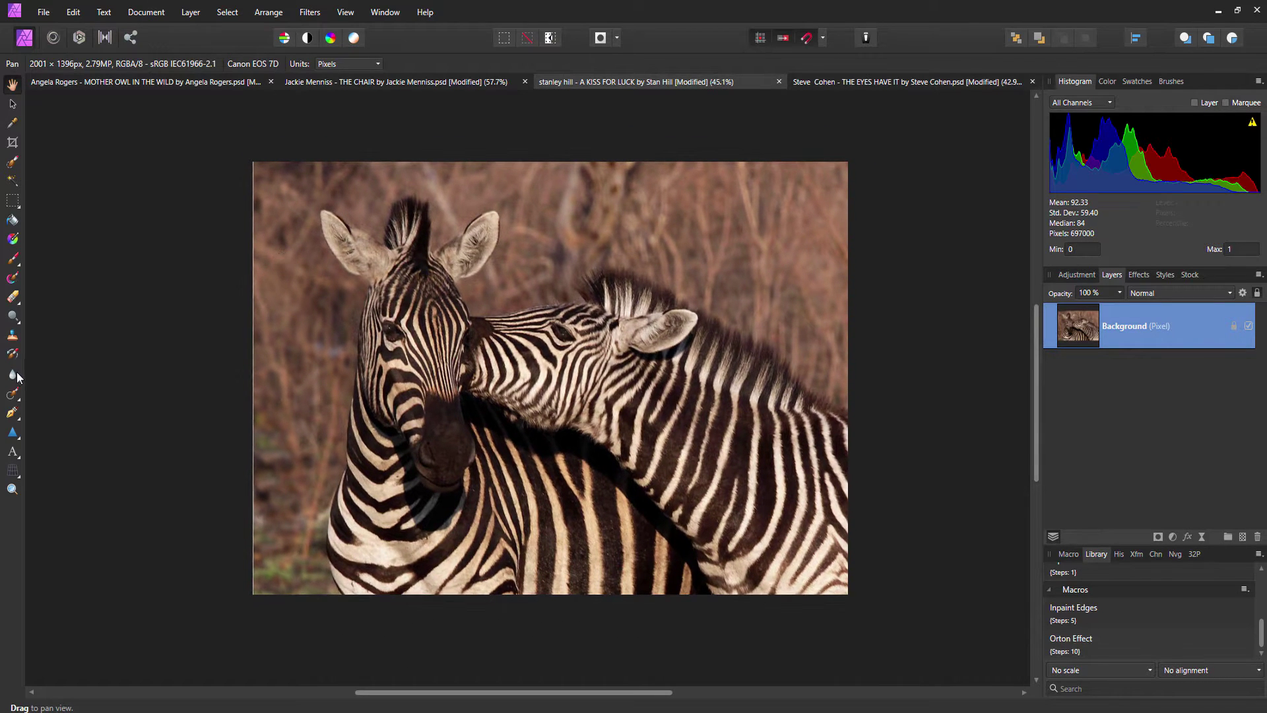
Select the bodies and heads of both zebras roughly with the Selection Brush at a width of 157.8 px, snapping to edges
left_click(12, 163)
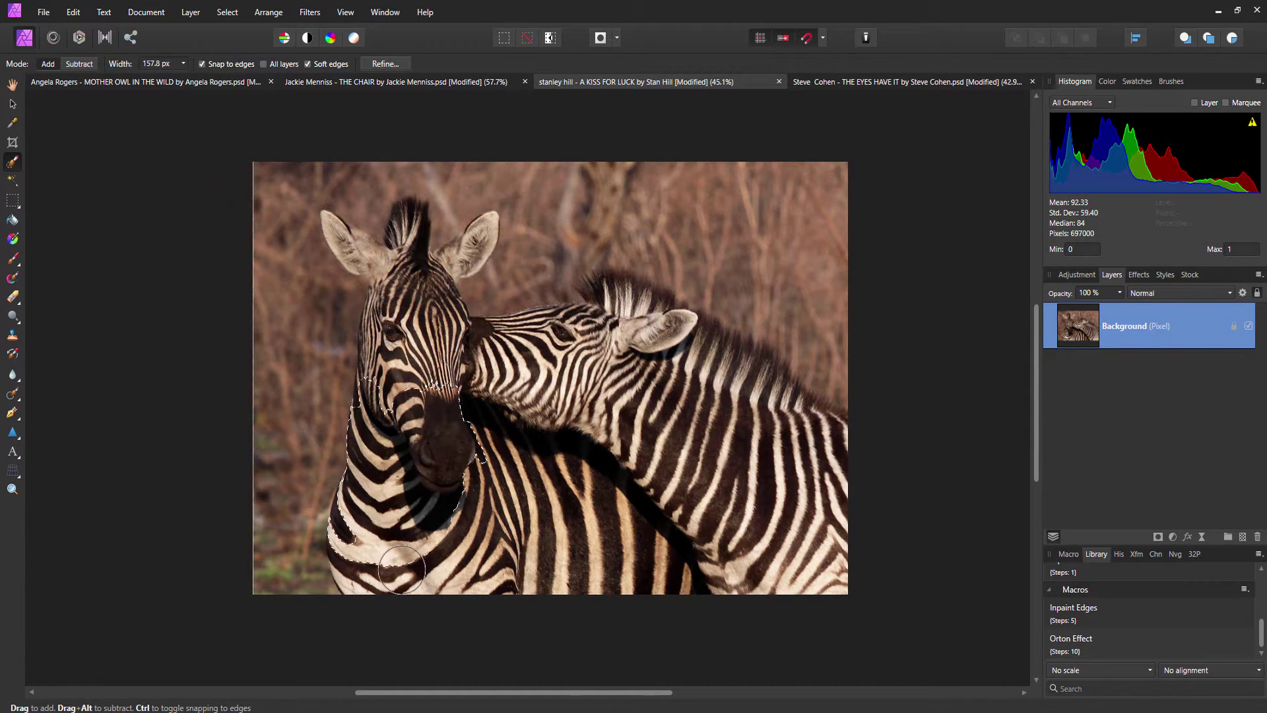
mouse_move(545, 573)
left_mouse_down()
mouse_move(857, 572)
mouse_move(825, 436)
mouse_move(842, 457)
mouse_move(779, 396)
mouse_move(687, 343)
mouse_move(580, 330)
mouse_move(439, 371)
mouse_move(462, 448)
mouse_move(456, 491)
mouse_move(419, 495)
mouse_move(403, 429)
mouse_move(462, 350)
mouse_move(436, 399)
mouse_move(409, 231)
mouse_move(418, 308)
left_mouse_up()
Reduce the Selection Brush width to 59.5 px and add both ears of the front-facing zebra to the selection
key("bracketleft")
key("bracketleft")
key("bracketleft")
key("bracketleft")
key("bracketleft")
key("bracketleft")
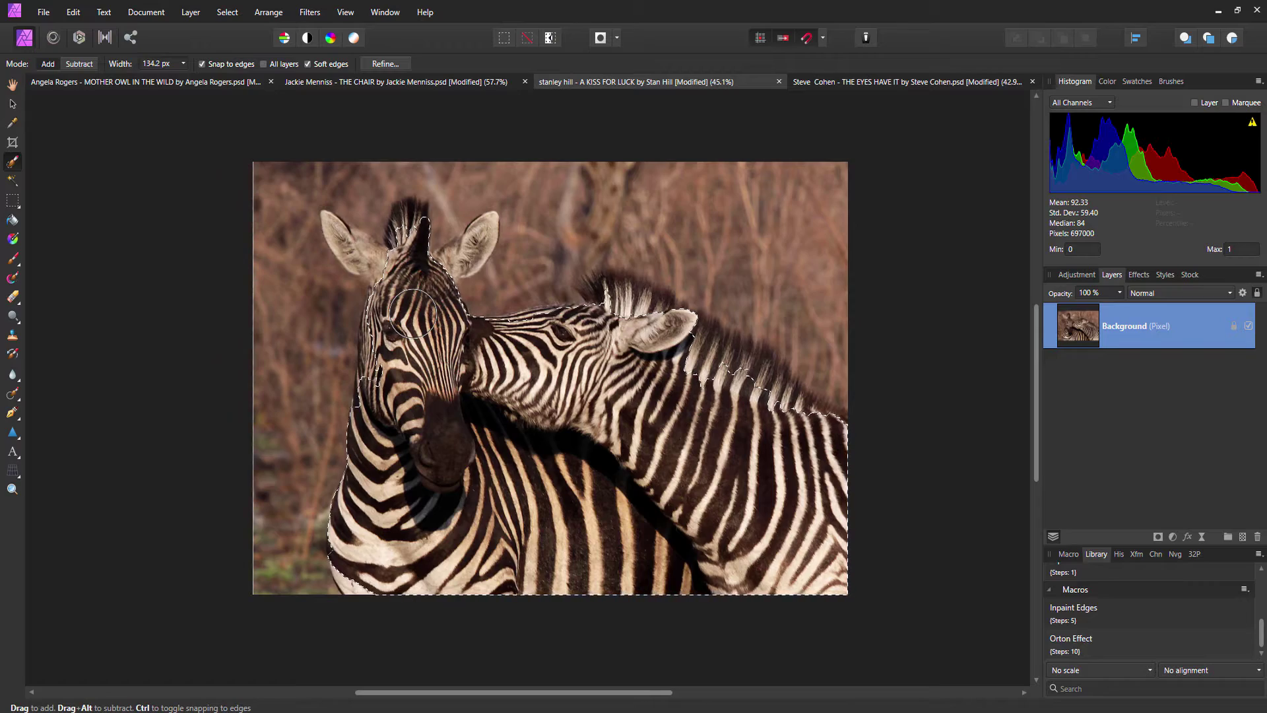
scroll(412, 314, "up", 4)
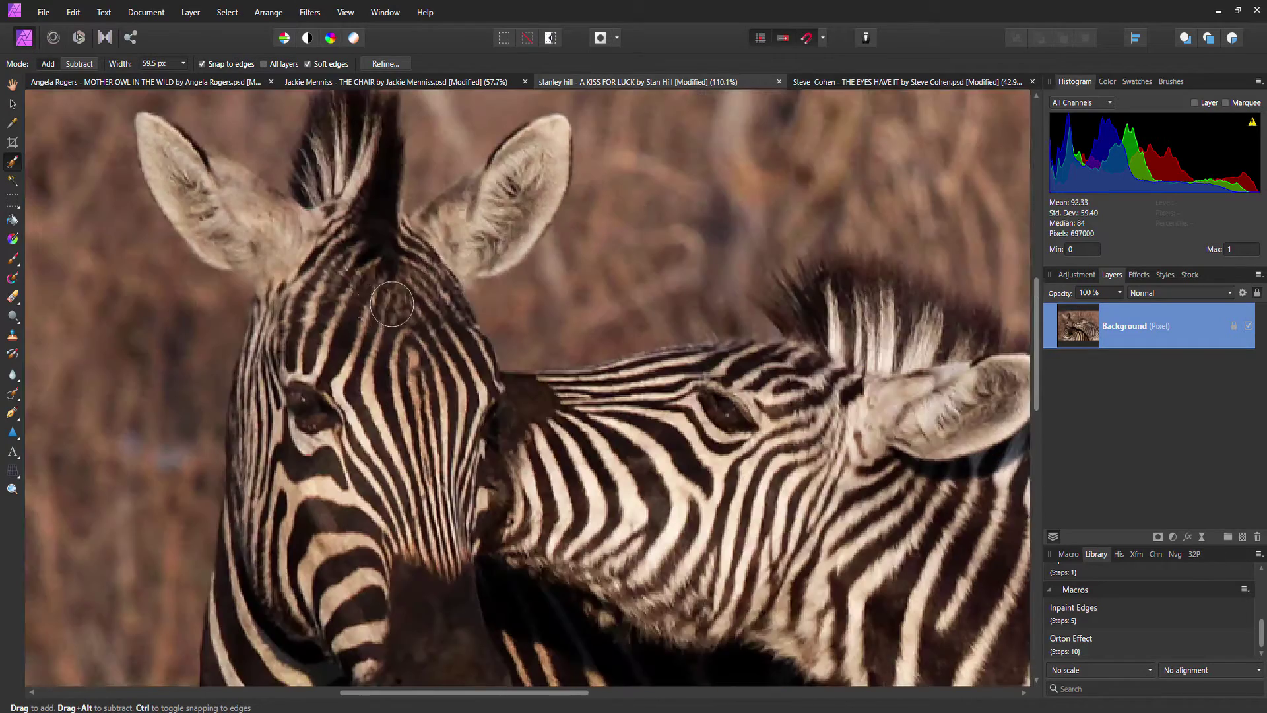
scroll(545, 409, "up", 2)
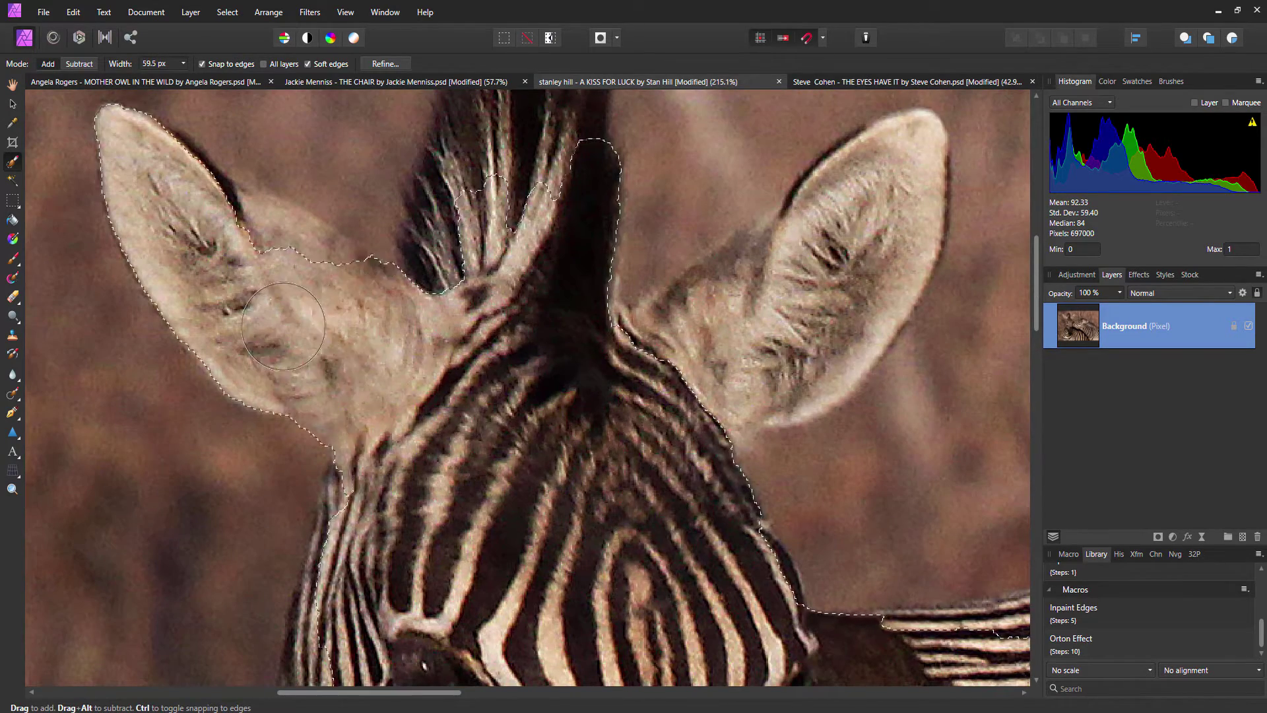
left_click_drag(237, 287, 312, 276)
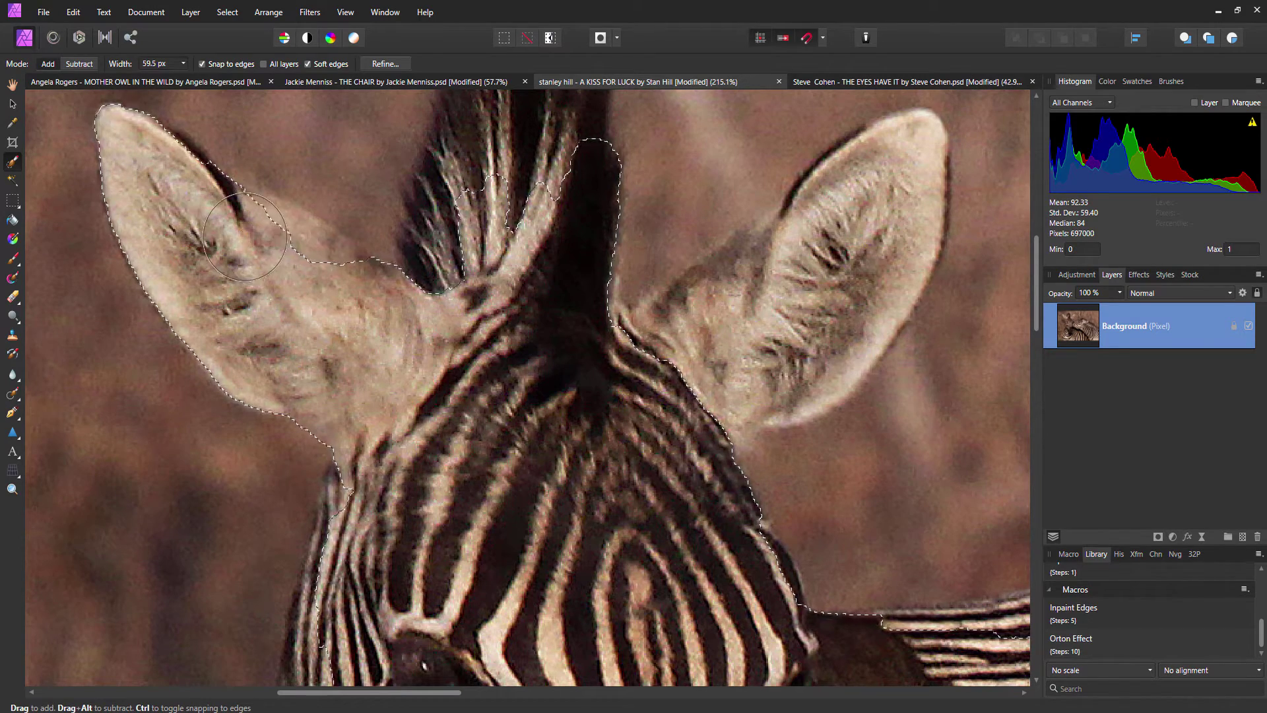
mouse_move(713, 338)
left_mouse_down()
mouse_move(462, 474)
mouse_move(502, 429)
mouse_move(574, 409)
mouse_move(607, 501)
mouse_move(528, 504)
left_mouse_up()
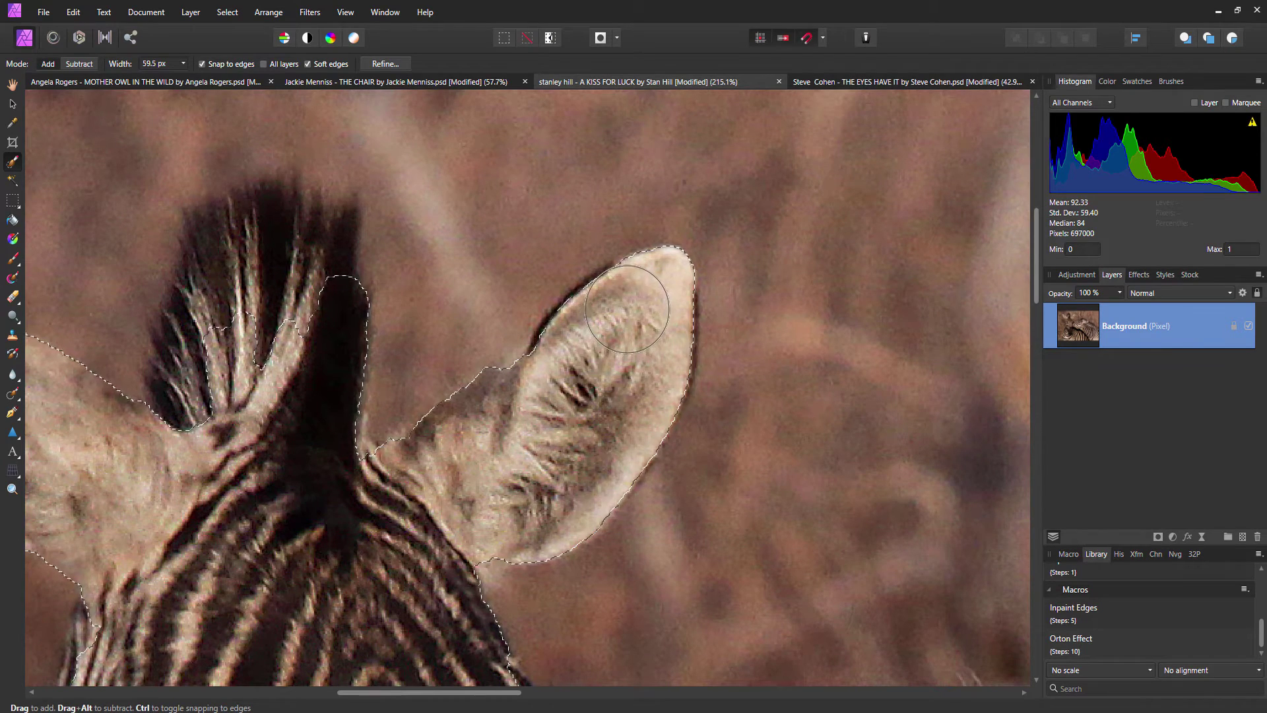
left_click_drag(606, 326, 578, 344)
Extend the selection over the front-facing zebra's mane tuft and along the mane of the nuzzling zebra
scroll(541, 460, "down", 10)
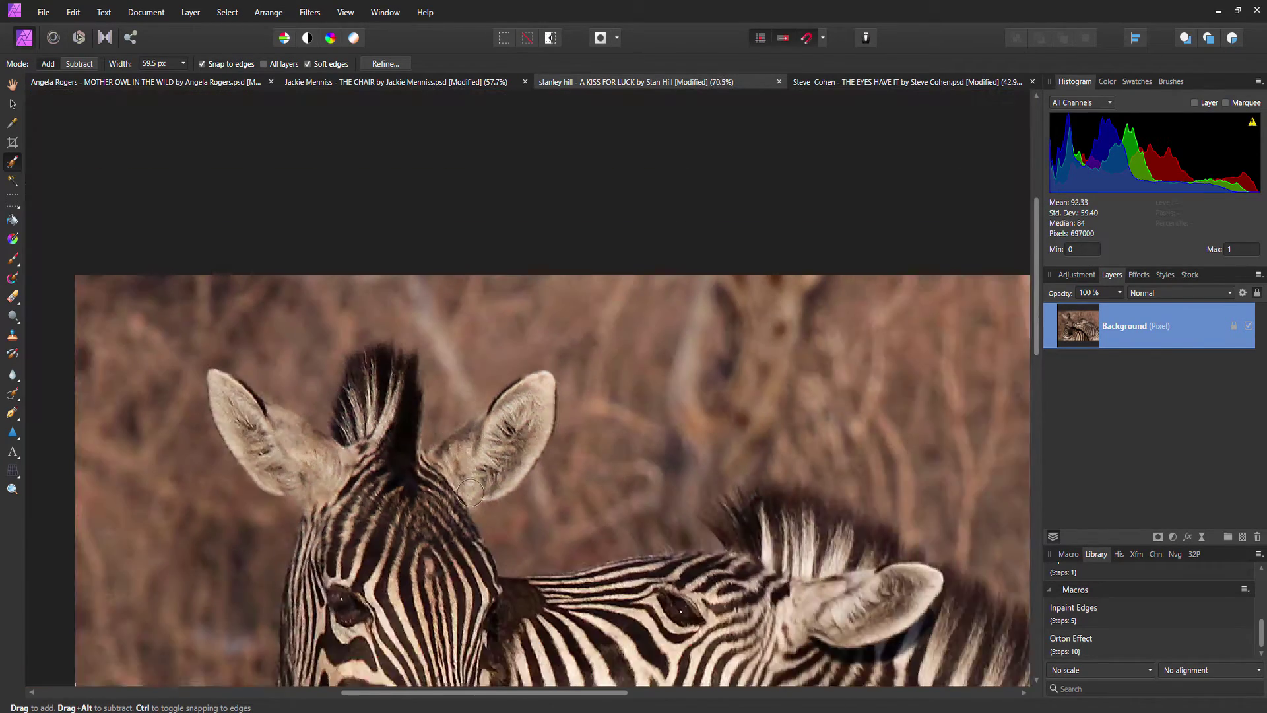
scroll(489, 553, "down", 3)
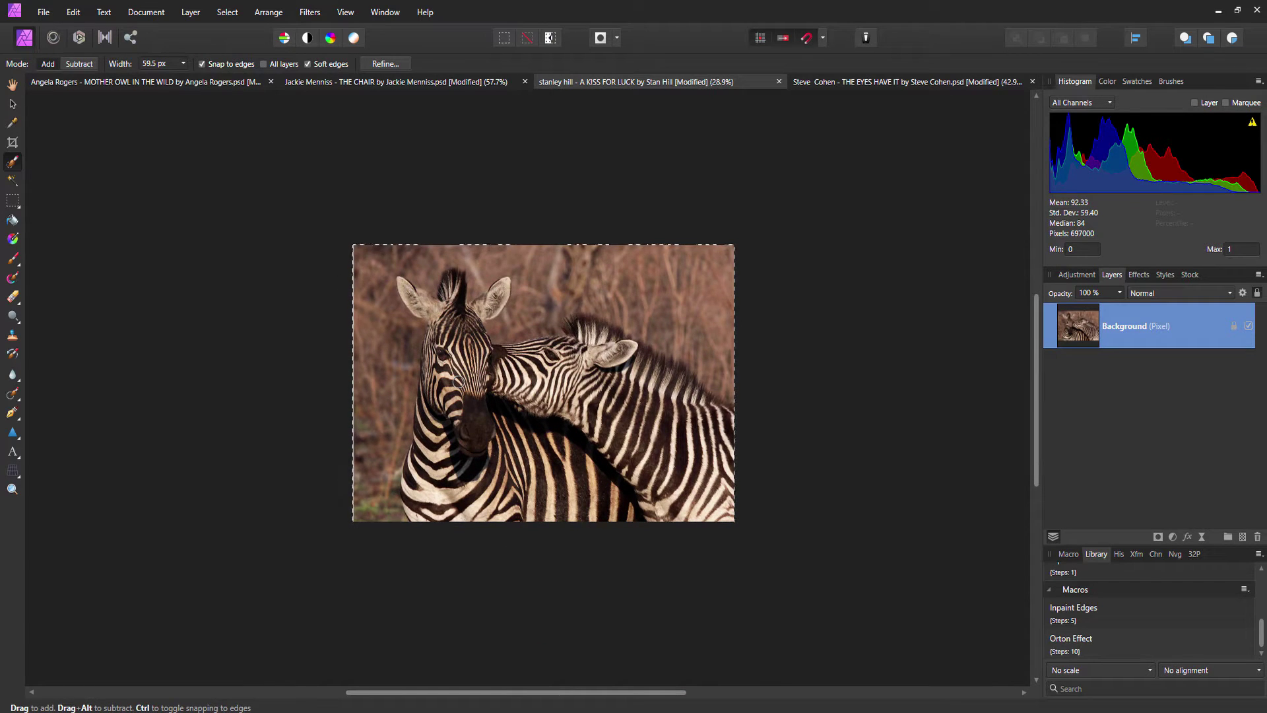
scroll(521, 360, "up", 2)
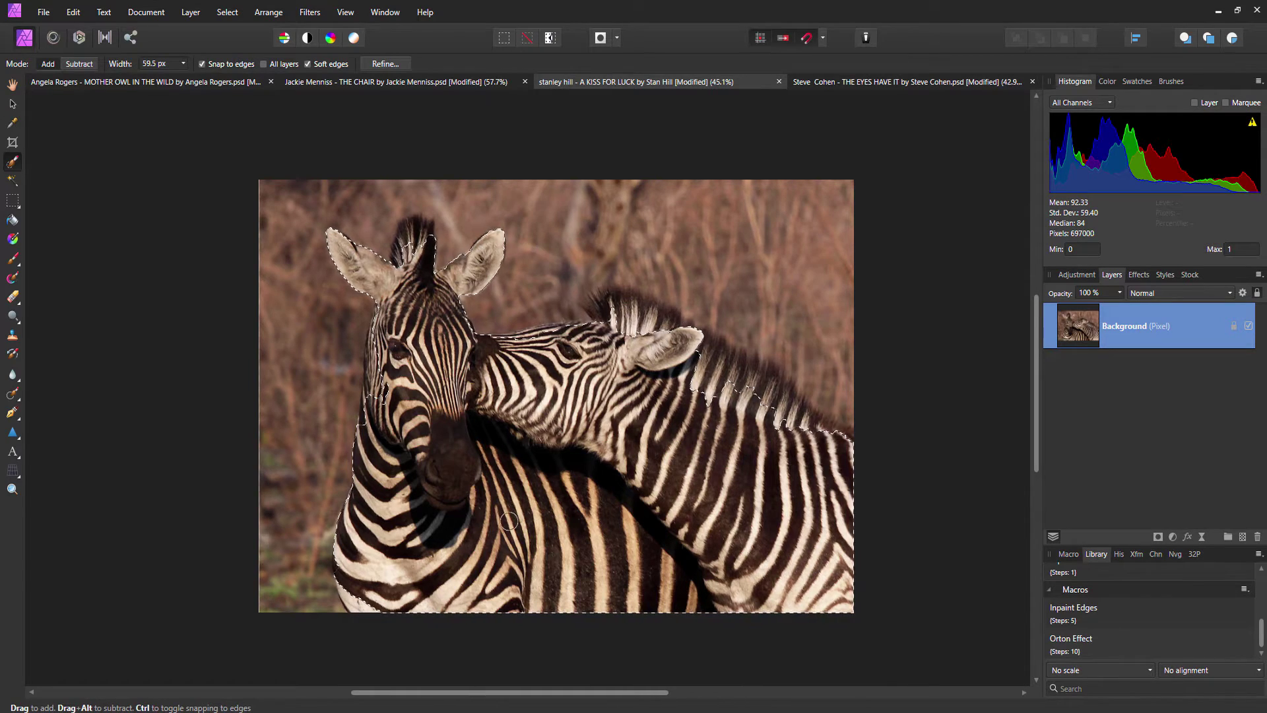
scroll(516, 508, "up", 2)
scroll(517, 509, "up", 1)
scroll(384, 299, "up", 3)
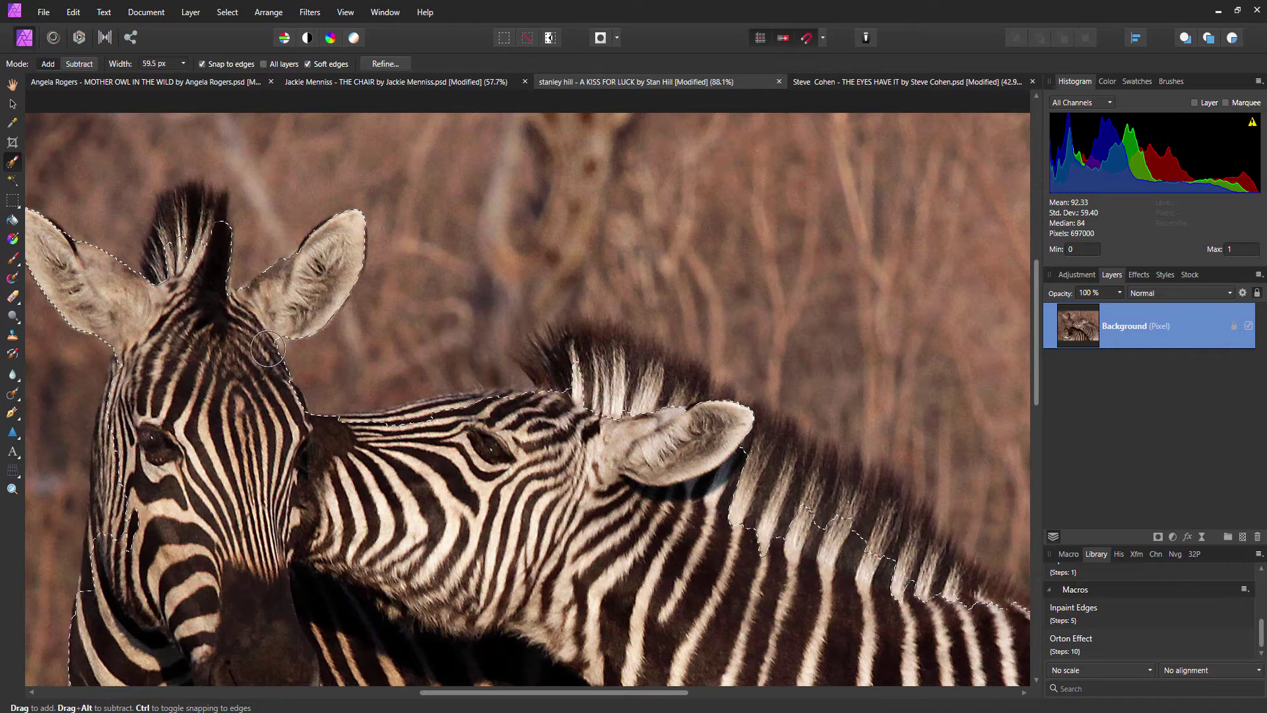
scroll(384, 298, "up", 2)
scroll(383, 299, "left", 3)
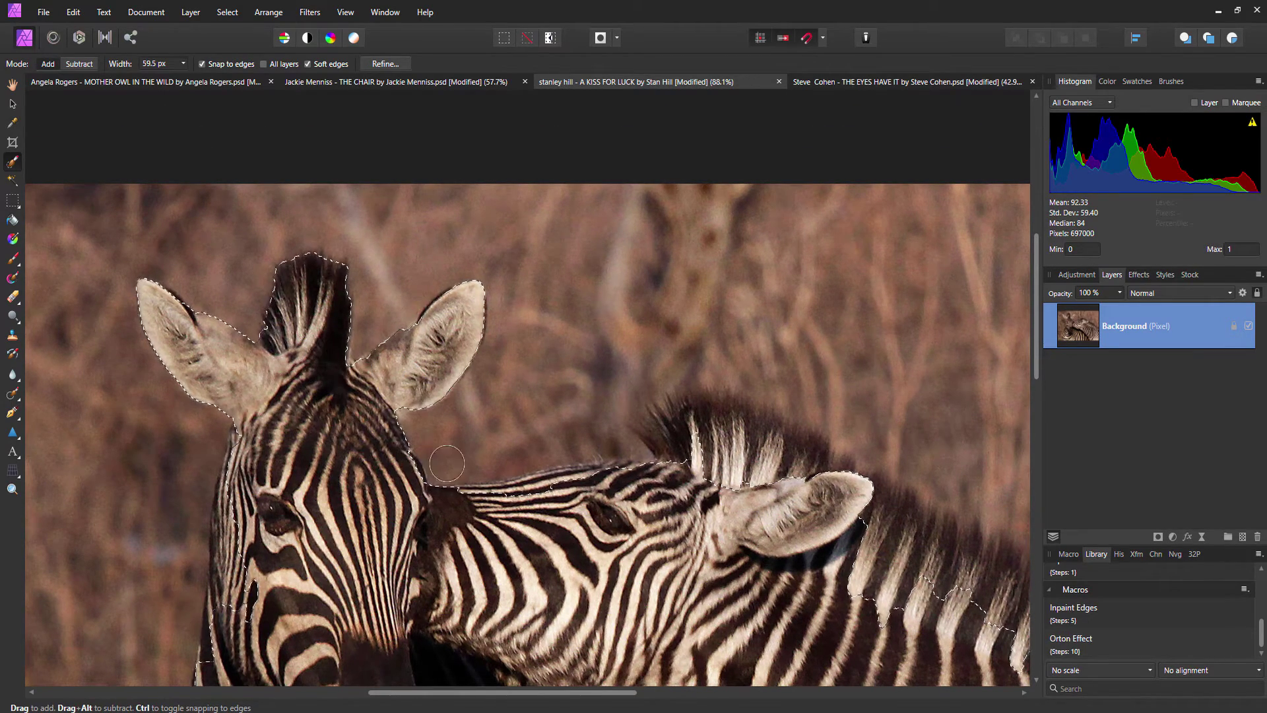
scroll(639, 562, "down", 1)
scroll(639, 561, "right", 3)
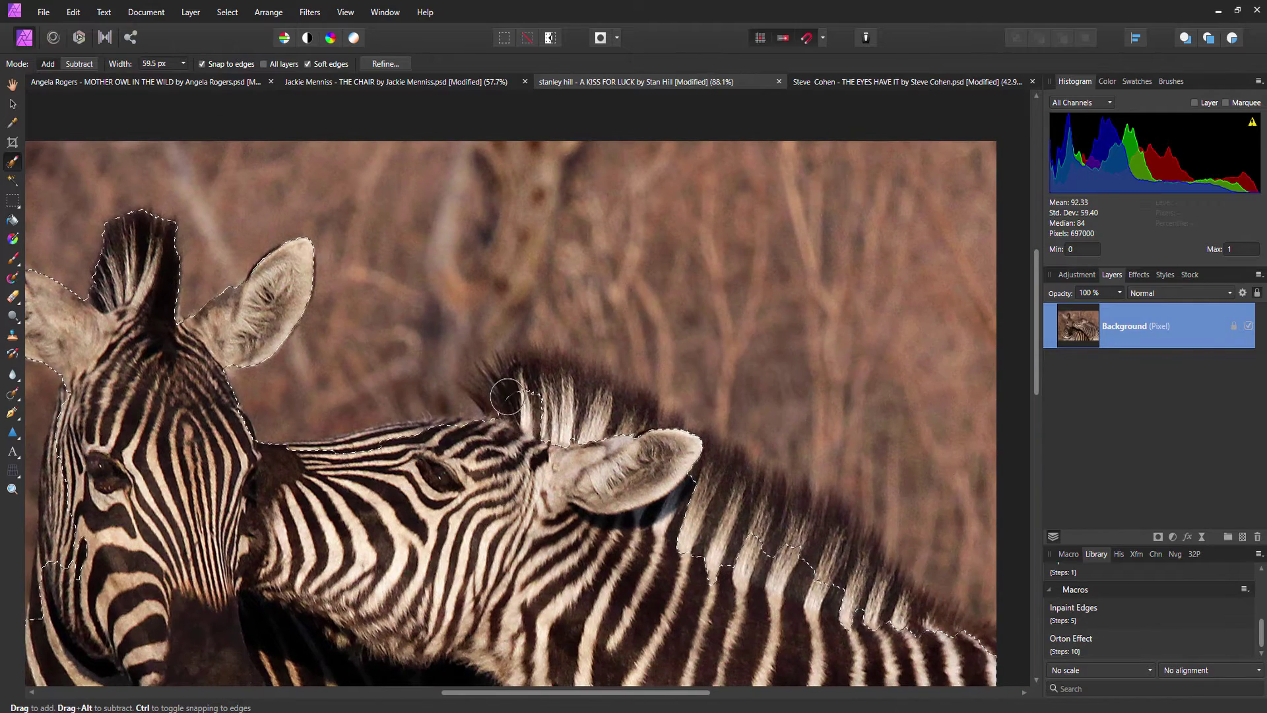
mouse_move(501, 392)
left_mouse_down()
mouse_move(797, 538)
mouse_move(838, 626)
mouse_move(394, 342)
left_mouse_up()
mouse_move(235, 365)
left_mouse_down()
mouse_move(804, 535)
mouse_move(872, 573)
mouse_move(846, 588)
left_mouse_up()
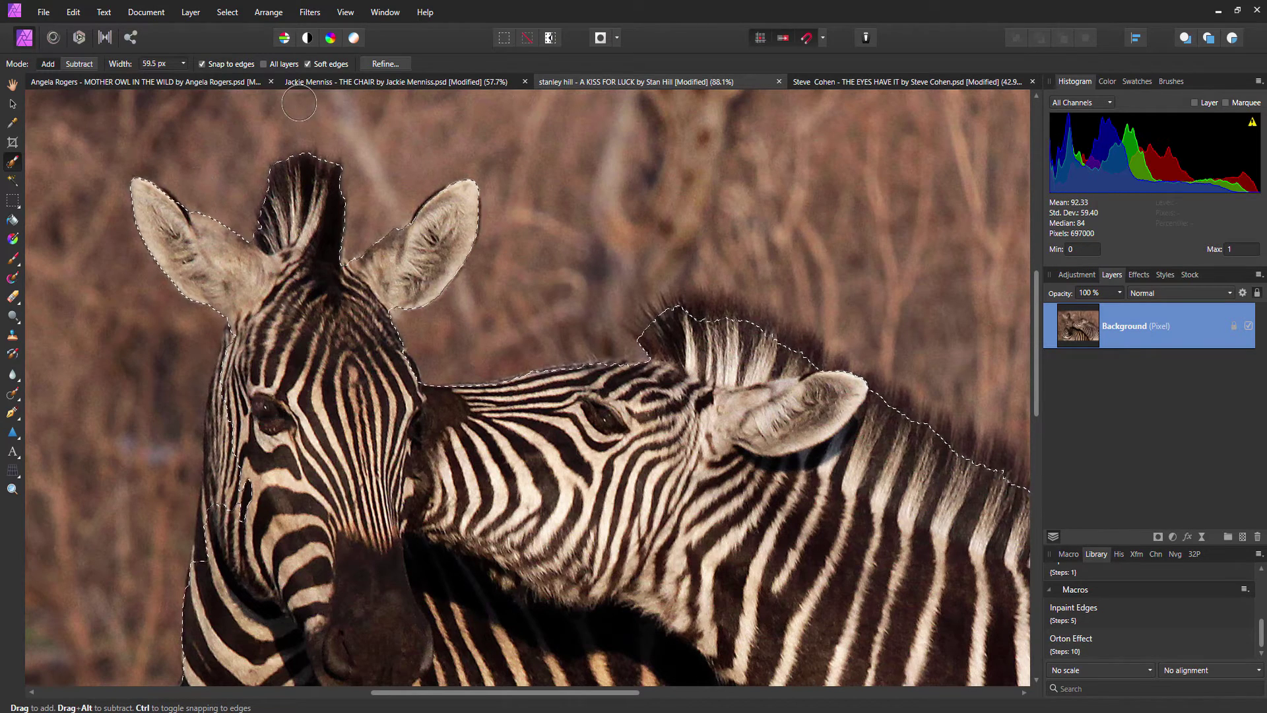
Refine the selection by marking the missed cheek edge and lower chest of the front-facing zebra as Foreground with the 50 px brush
left_click(386, 63)
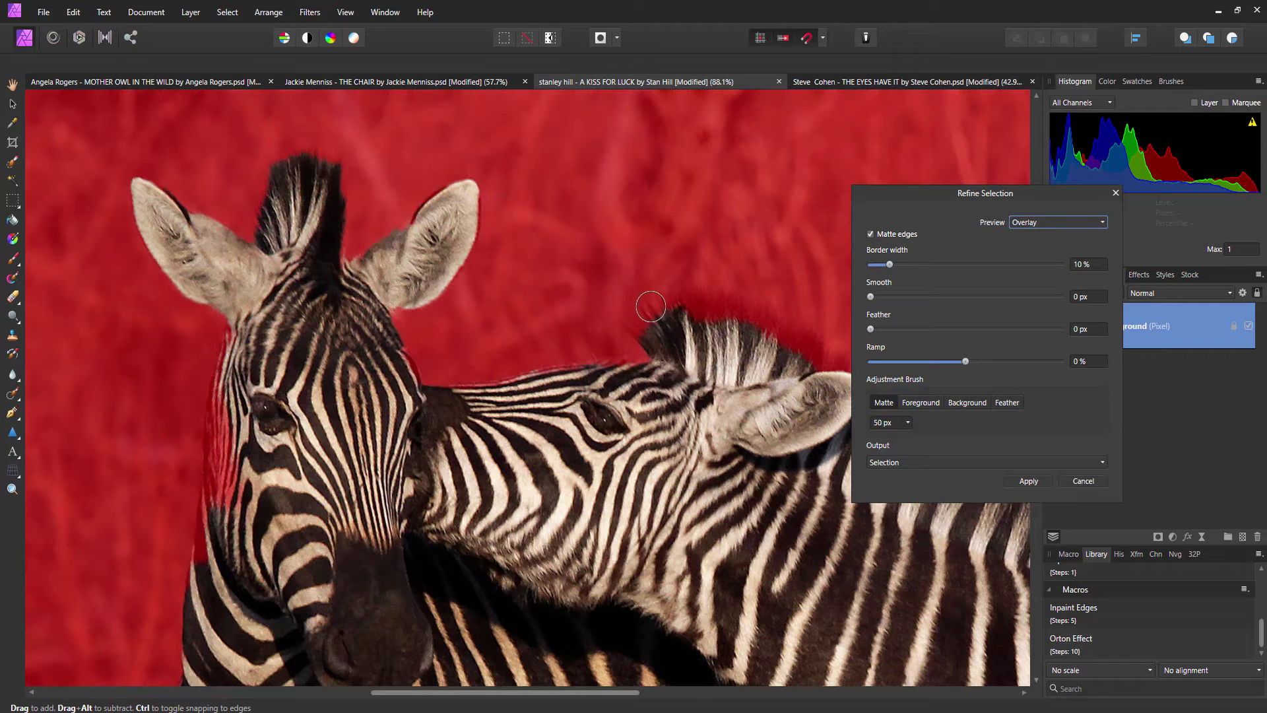
left_click_drag(313, 399, 796, 288)
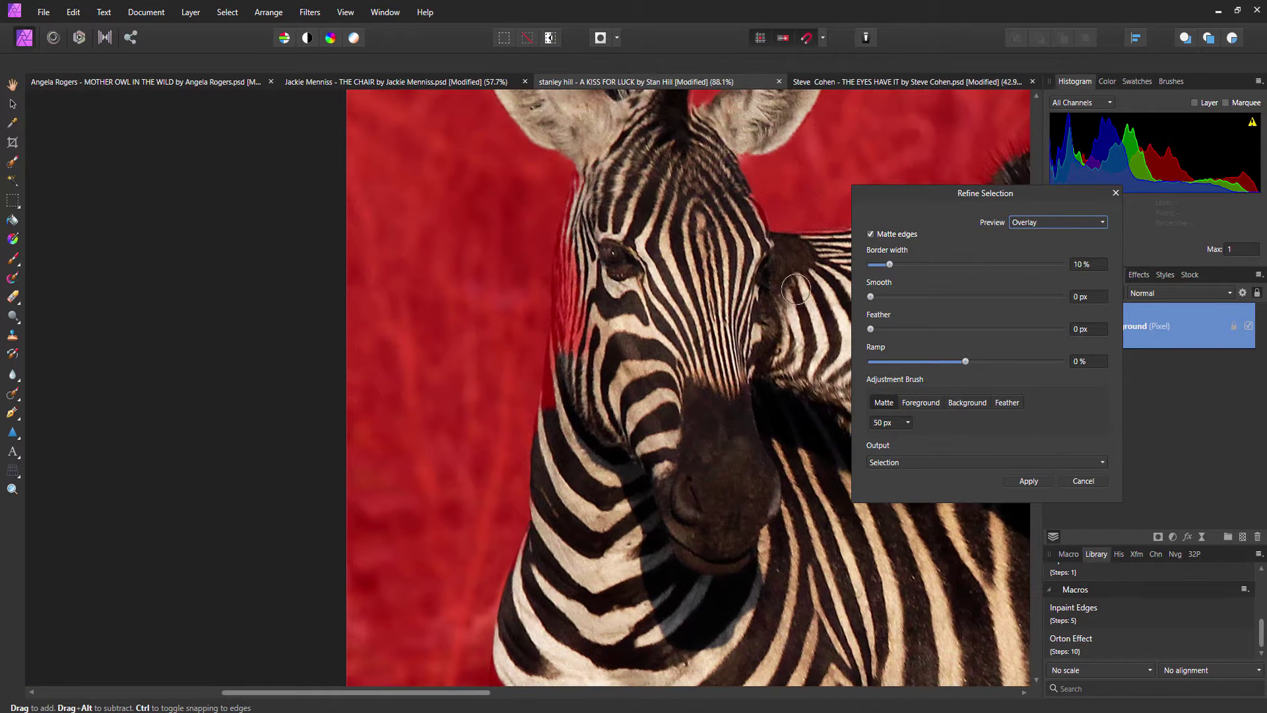
left_click(929, 403)
left_click_drag(581, 299, 573, 396)
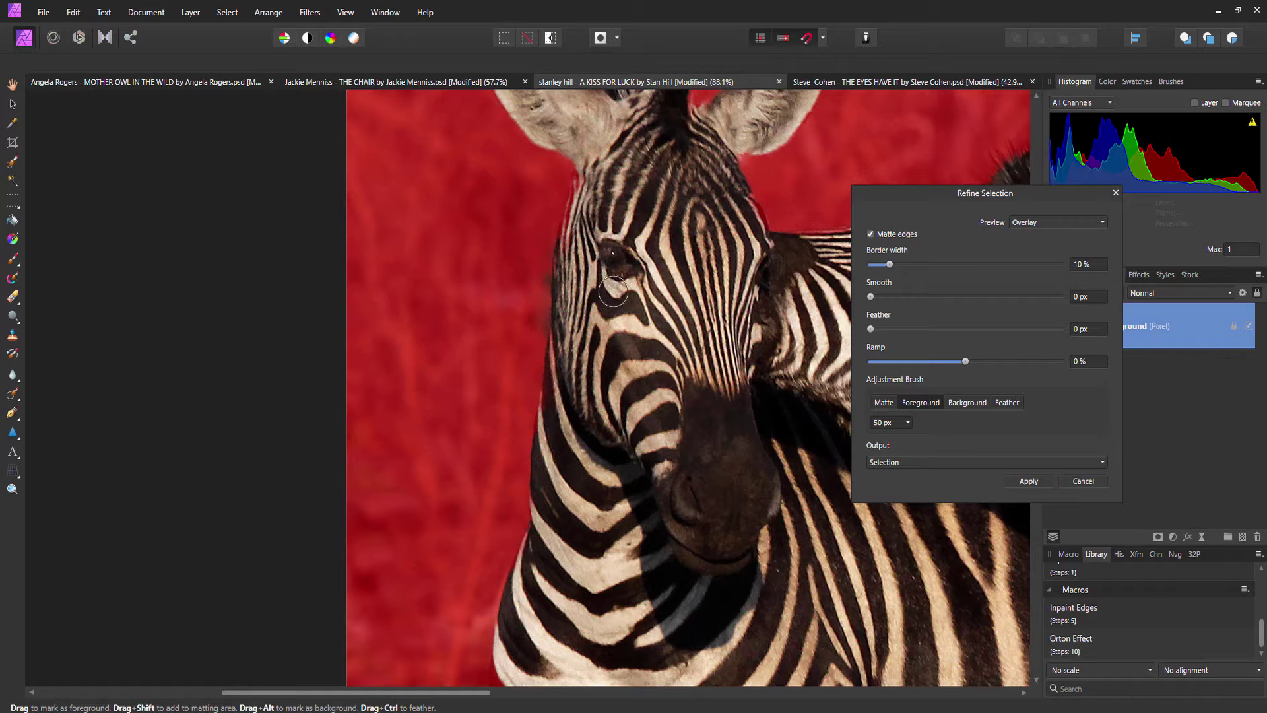
scroll(534, 360, "up", 2)
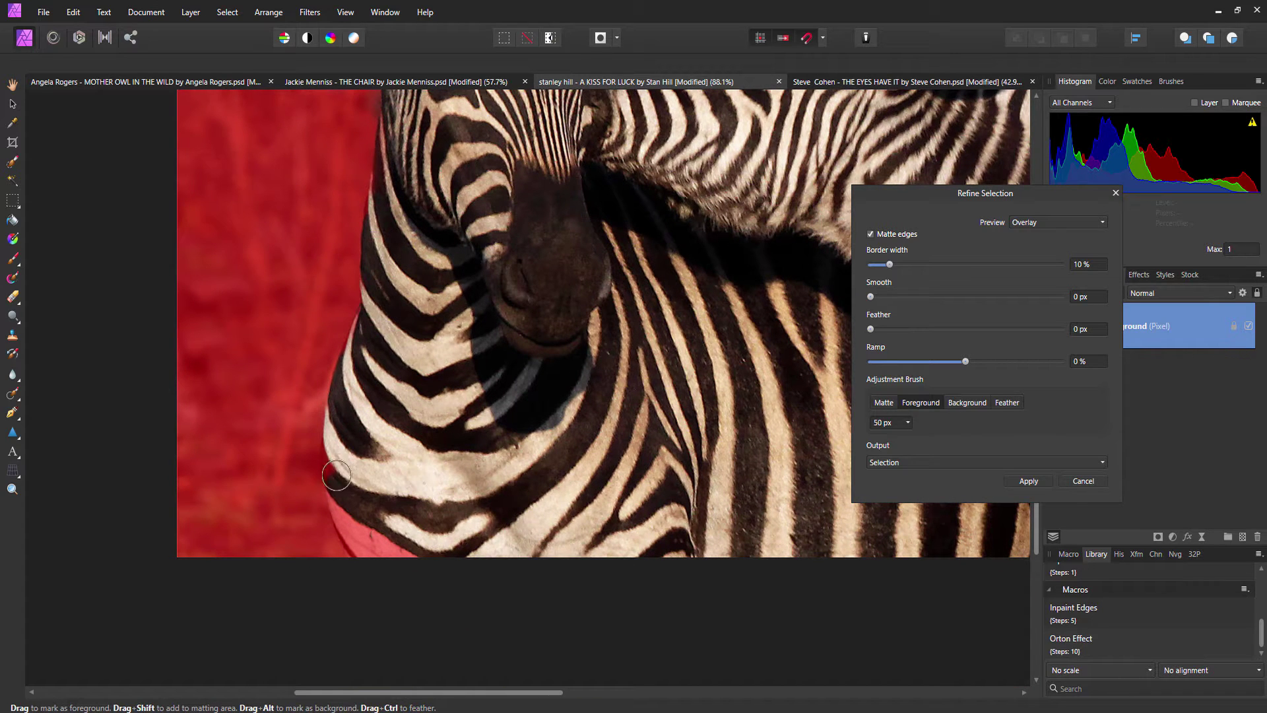
left_click_drag(357, 507, 389, 562)
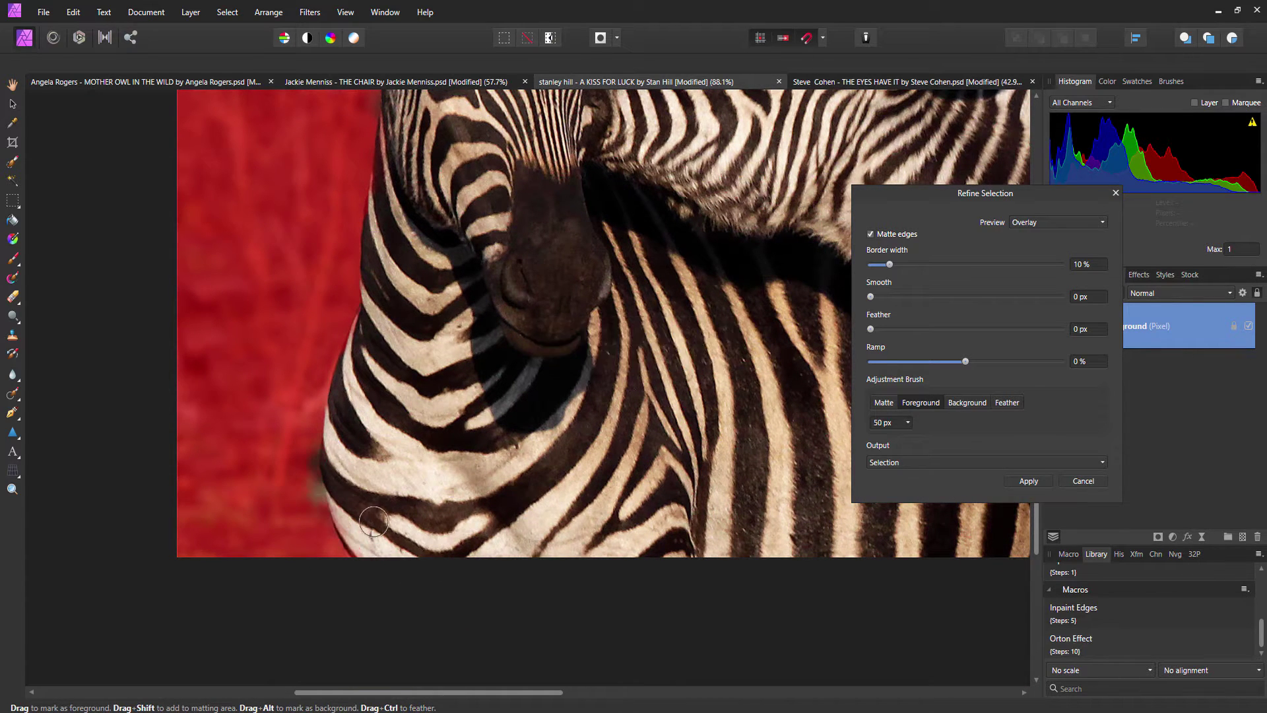
Mark the strip outside the front-facing zebra's lower chest as Background with the 50 px adjustment brush
left_click(952, 404)
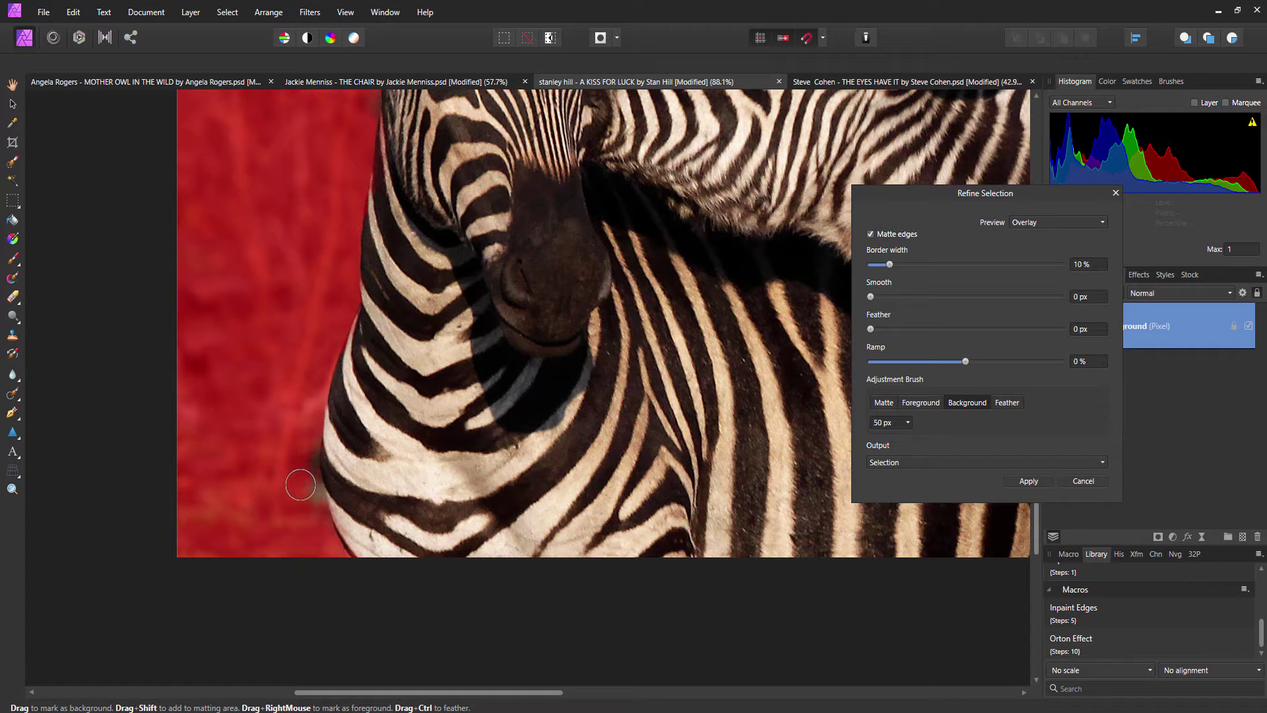
scroll(297, 508, "up", 5)
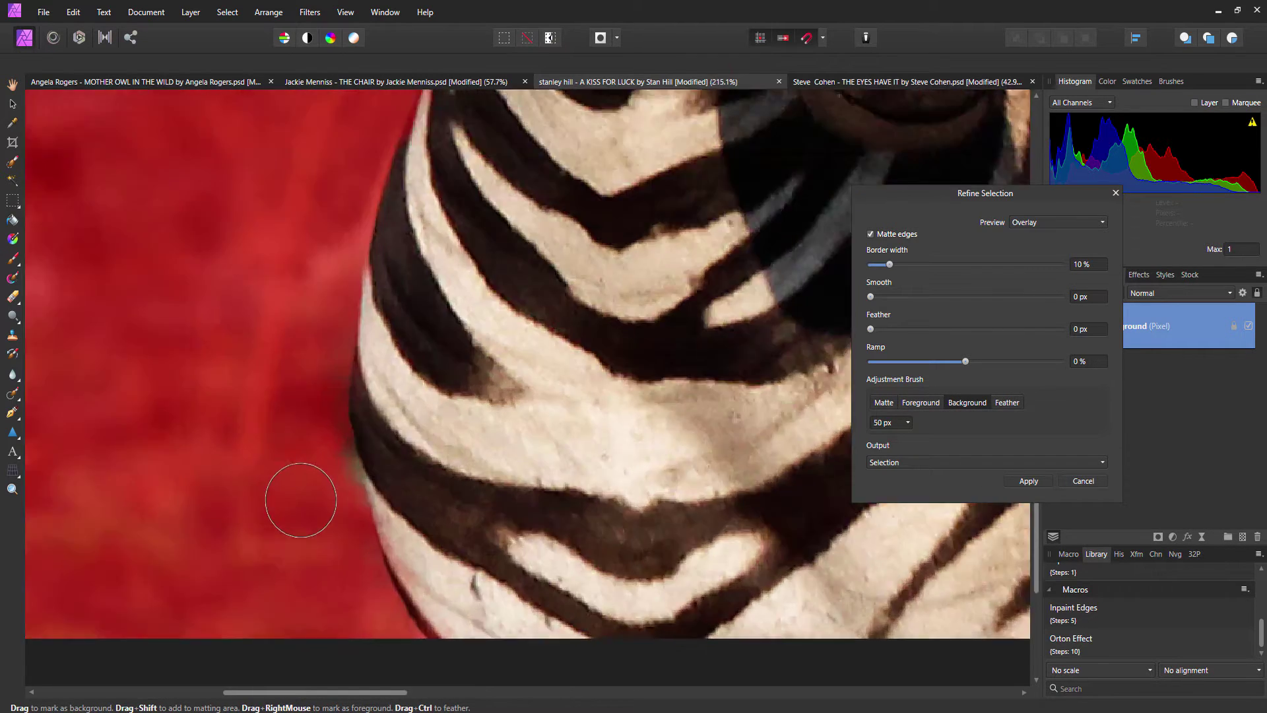
left_click_drag(311, 420, 330, 541)
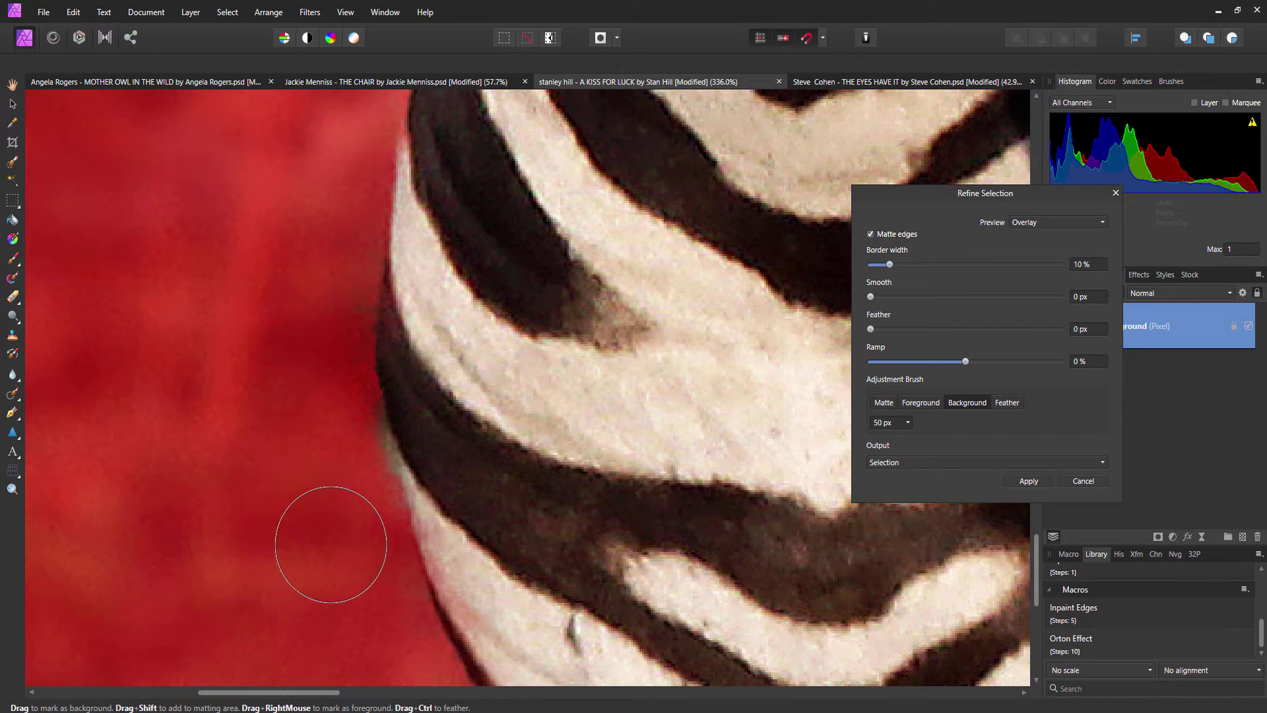
mouse_move(309, 273)
left_mouse_down()
mouse_move(316, 322)
mouse_move(285, 305)
left_mouse_up()
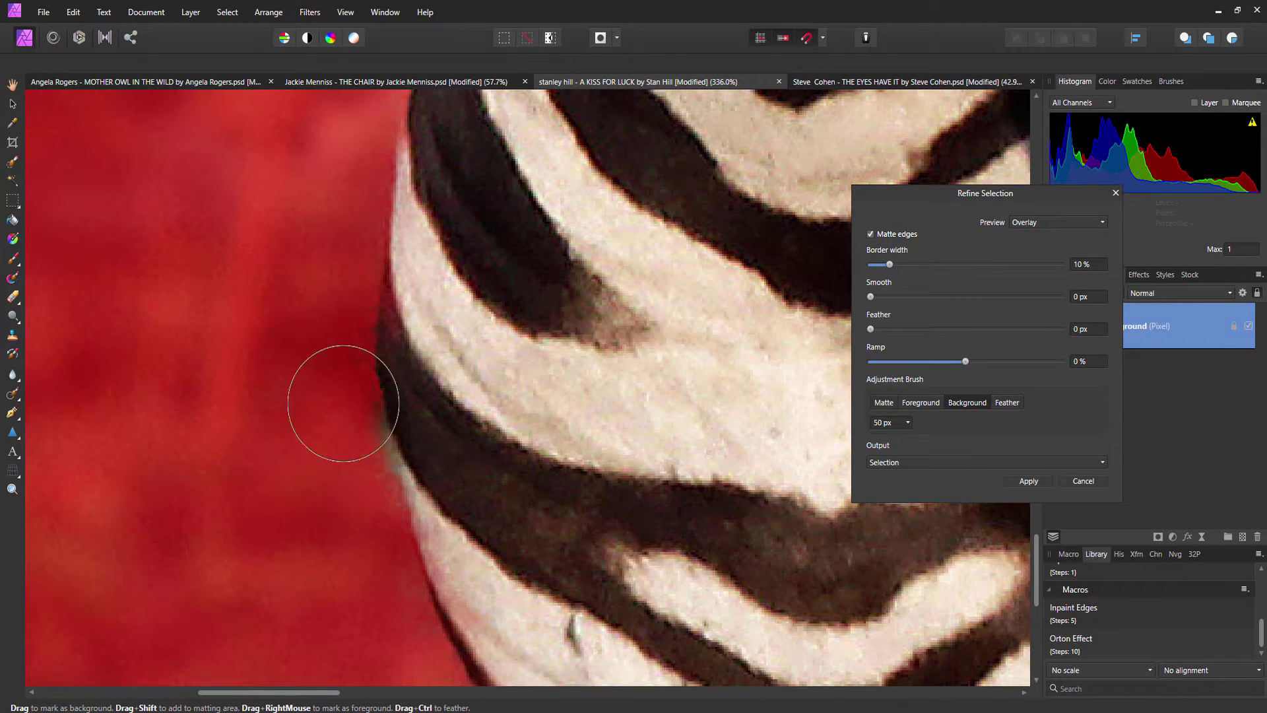
Paint with the 50 px Matte brush along the nuzzling zebra's mane from behind the ear down the neck
scroll(665, 319, "down", 5)
scroll(378, 409, "up", 3)
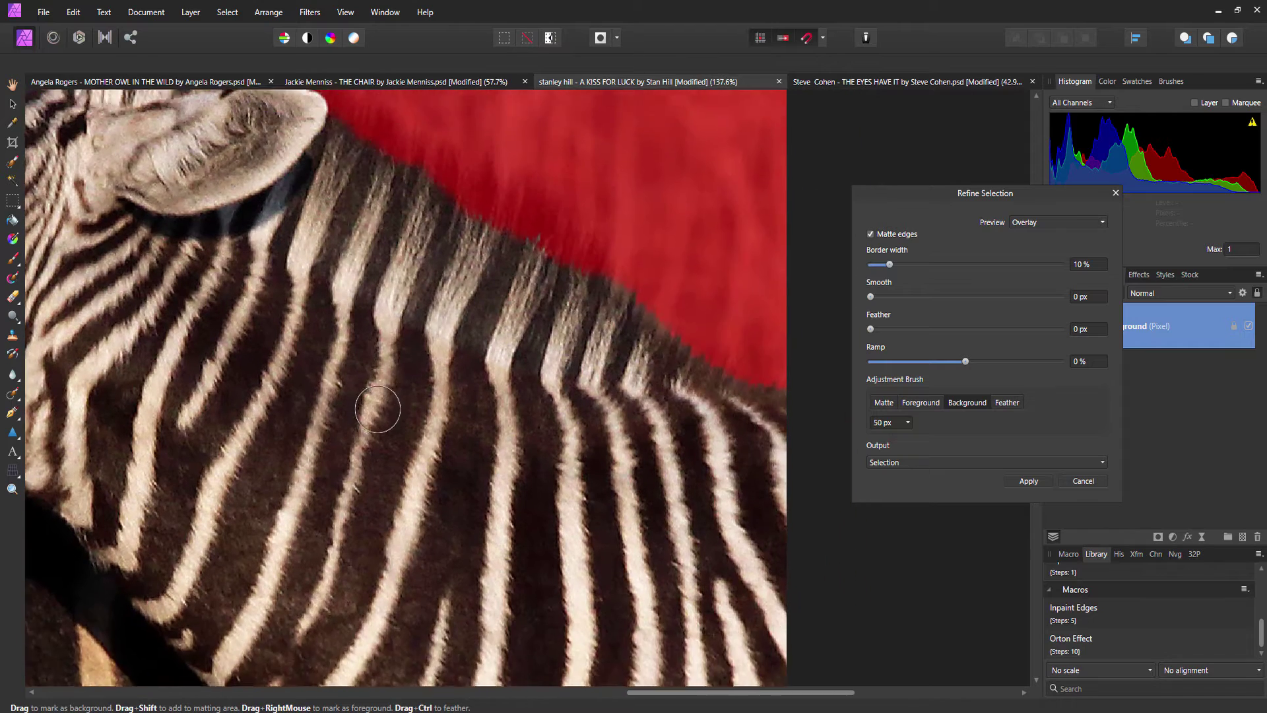
scroll(377, 409, "up", 1)
left_click(884, 403)
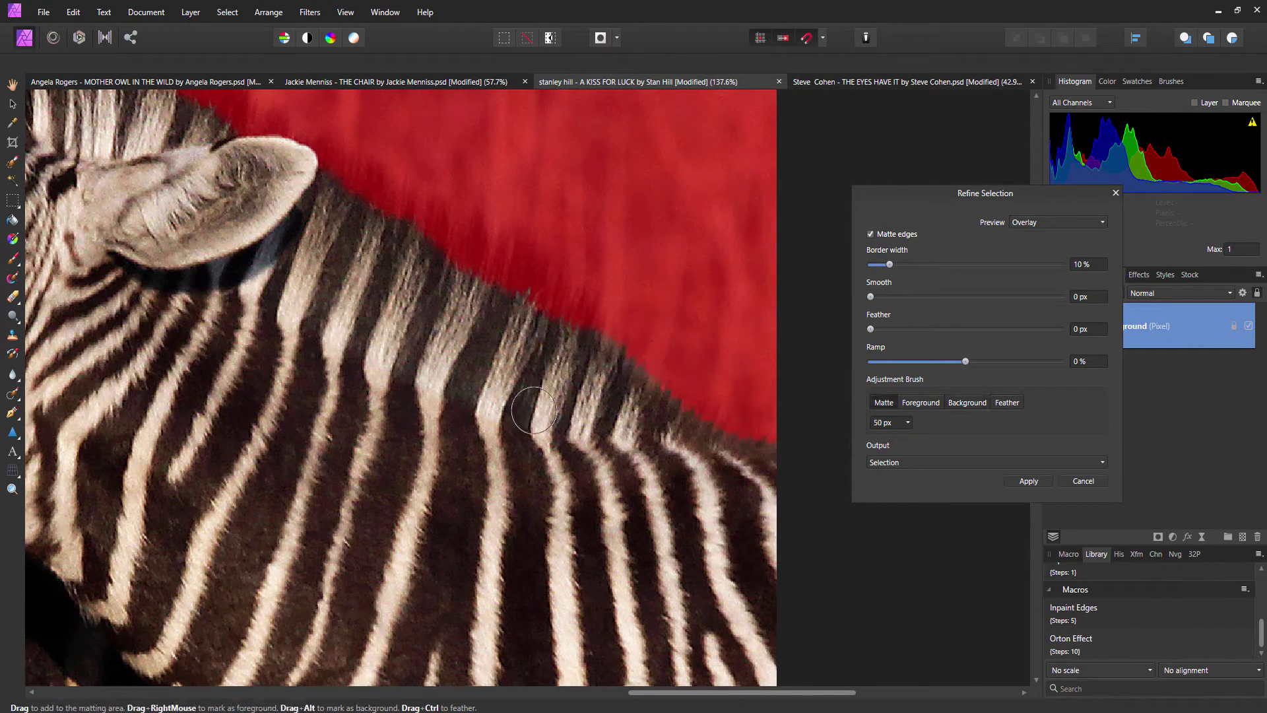
scroll(388, 268, "up", 1)
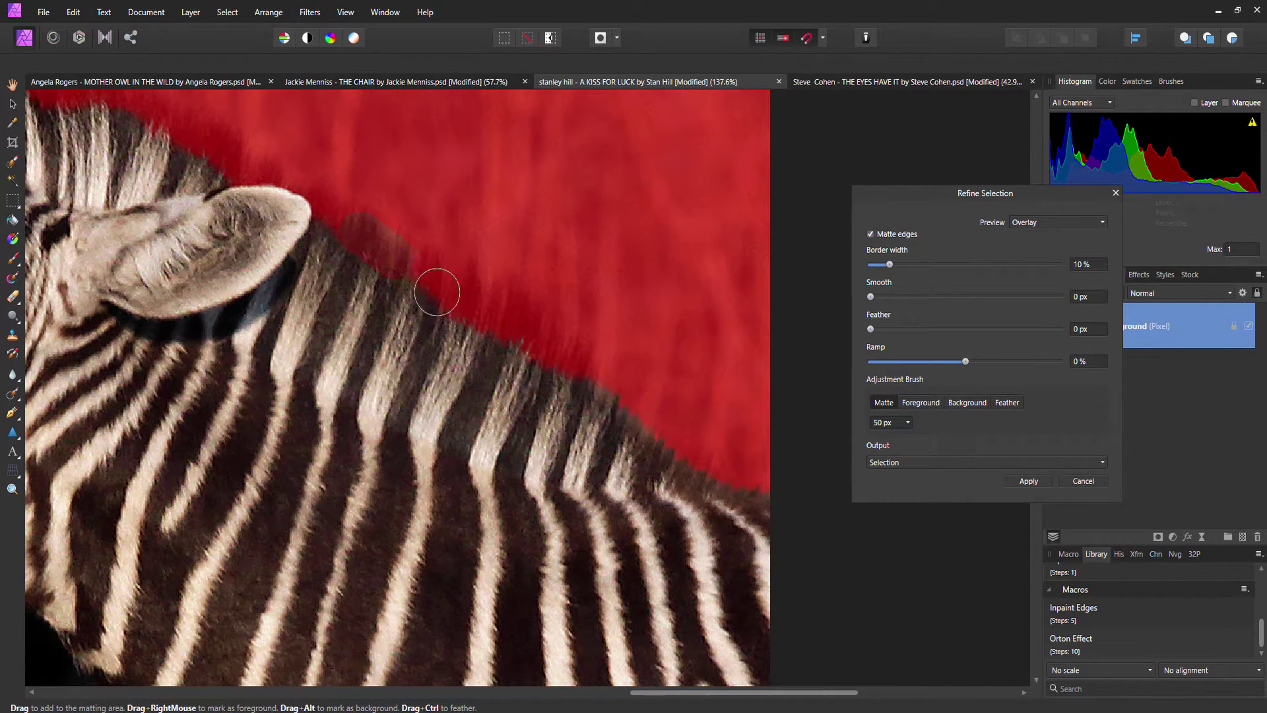
mouse_move(637, 427)
left_mouse_down()
mouse_move(650, 430)
mouse_move(546, 334)
mouse_move(419, 264)
mouse_move(364, 214)
mouse_move(462, 235)
mouse_move(567, 341)
left_mouse_up()
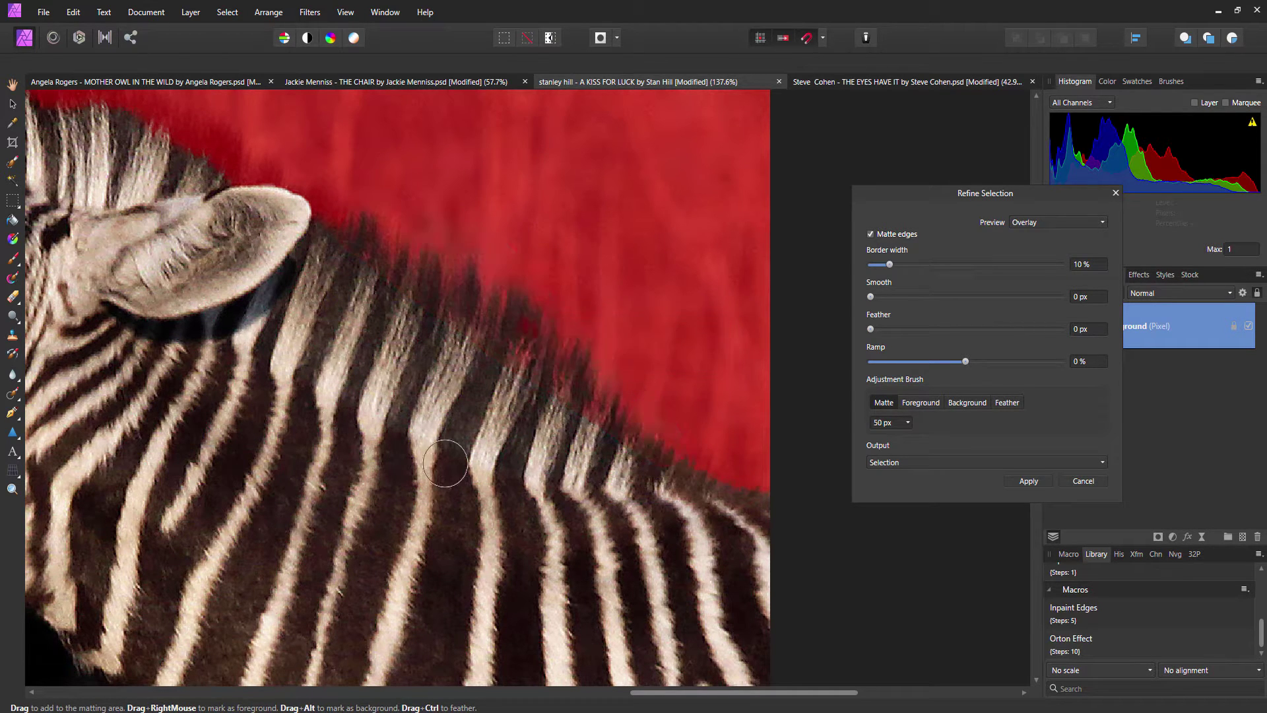
Paint with the Matte brush over the nuzzling zebra's mane tuft in front of the ear to capture its fine hairs
scroll(644, 359, "up", 2)
scroll(645, 360, "left", 4)
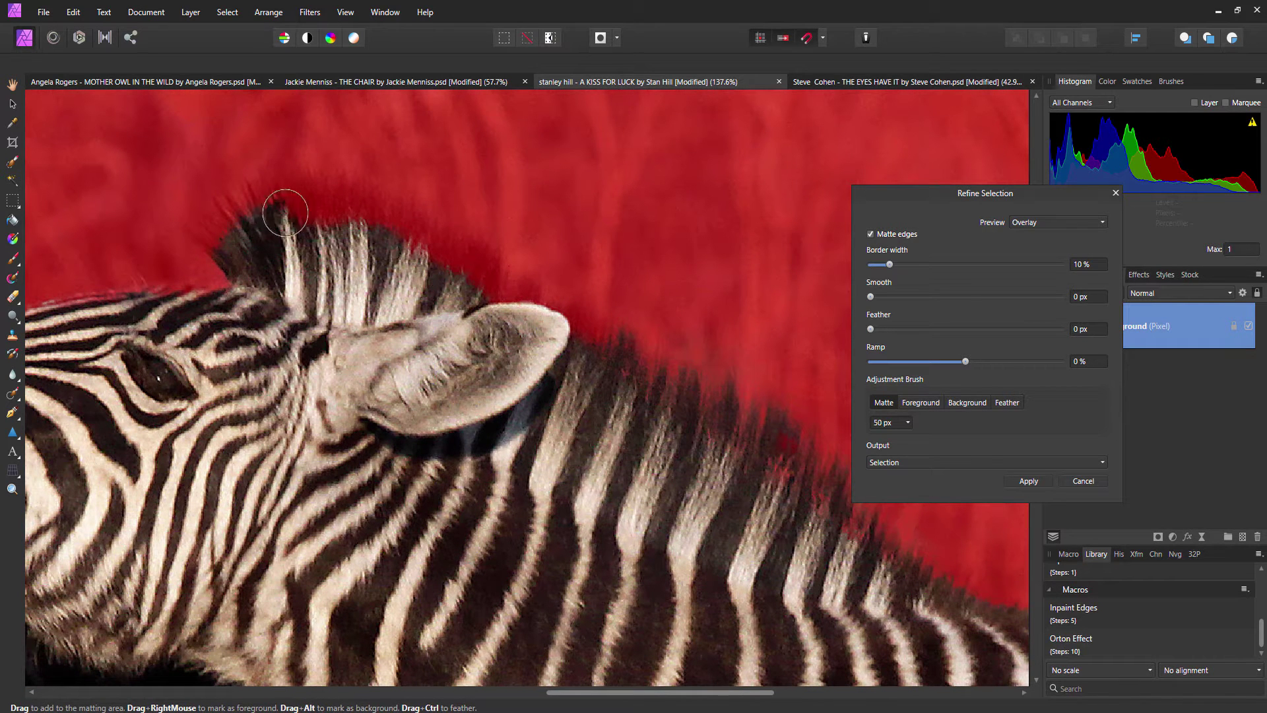
mouse_move(209, 245)
left_mouse_down()
mouse_move(242, 200)
mouse_move(301, 182)
mouse_move(381, 194)
mouse_move(544, 263)
mouse_move(685, 360)
left_mouse_up()
mouse_move(613, 341)
left_mouse_down()
mouse_move(389, 240)
mouse_move(291, 221)
mouse_move(241, 237)
left_mouse_up()
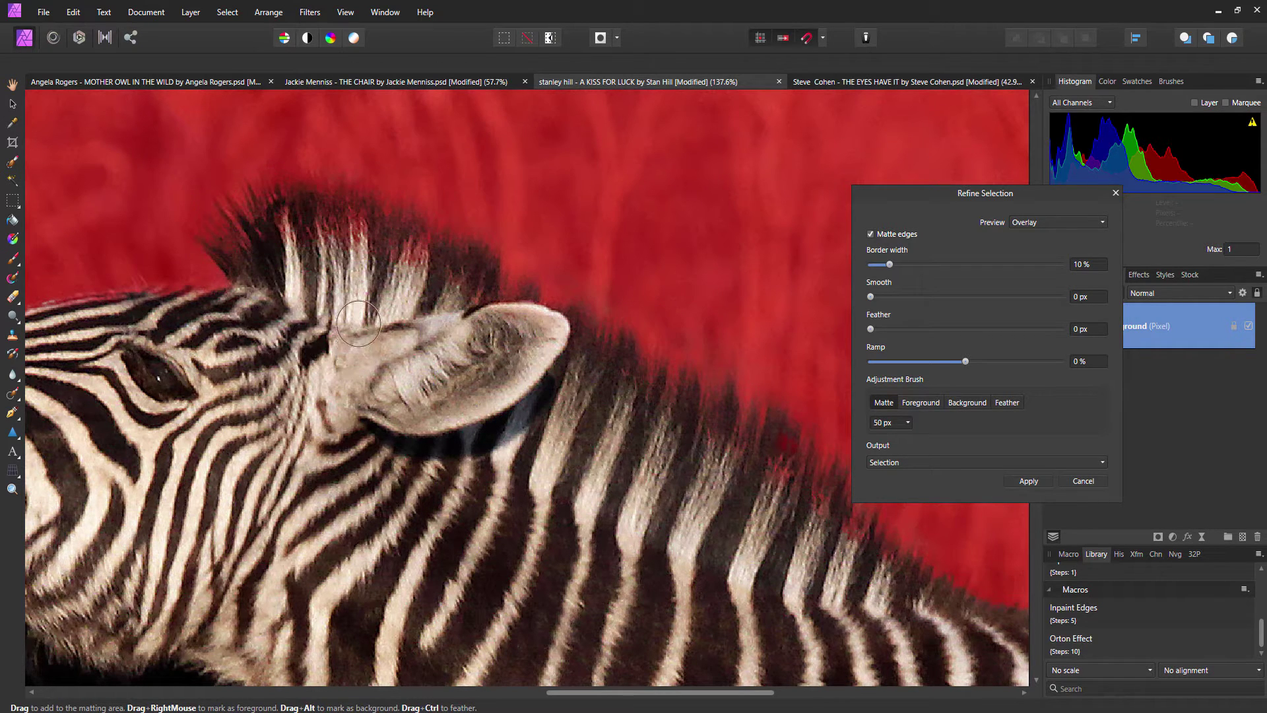
Mark the inner part of the nuzzling zebra's mane tuft in front of the ear as Foreground with the 50 px brush
left_click(925, 403)
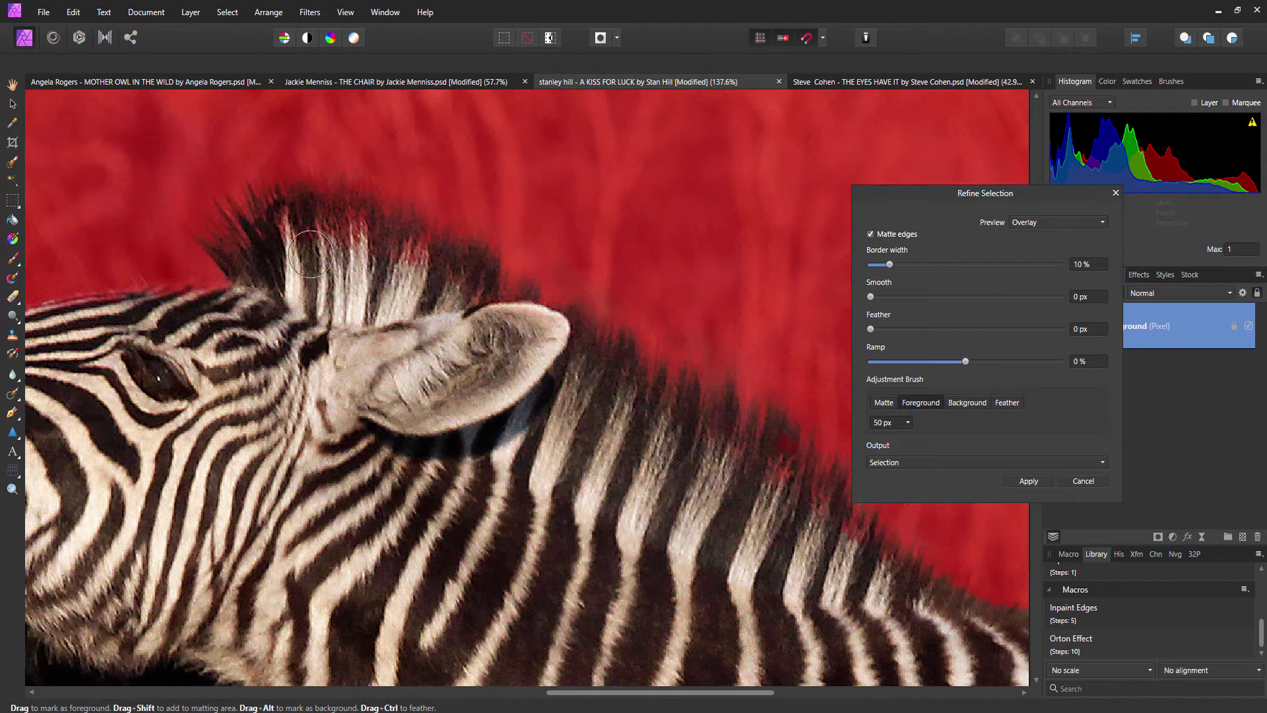
left_click(405, 297)
scroll(355, 248, "up", 2)
left_click(456, 396)
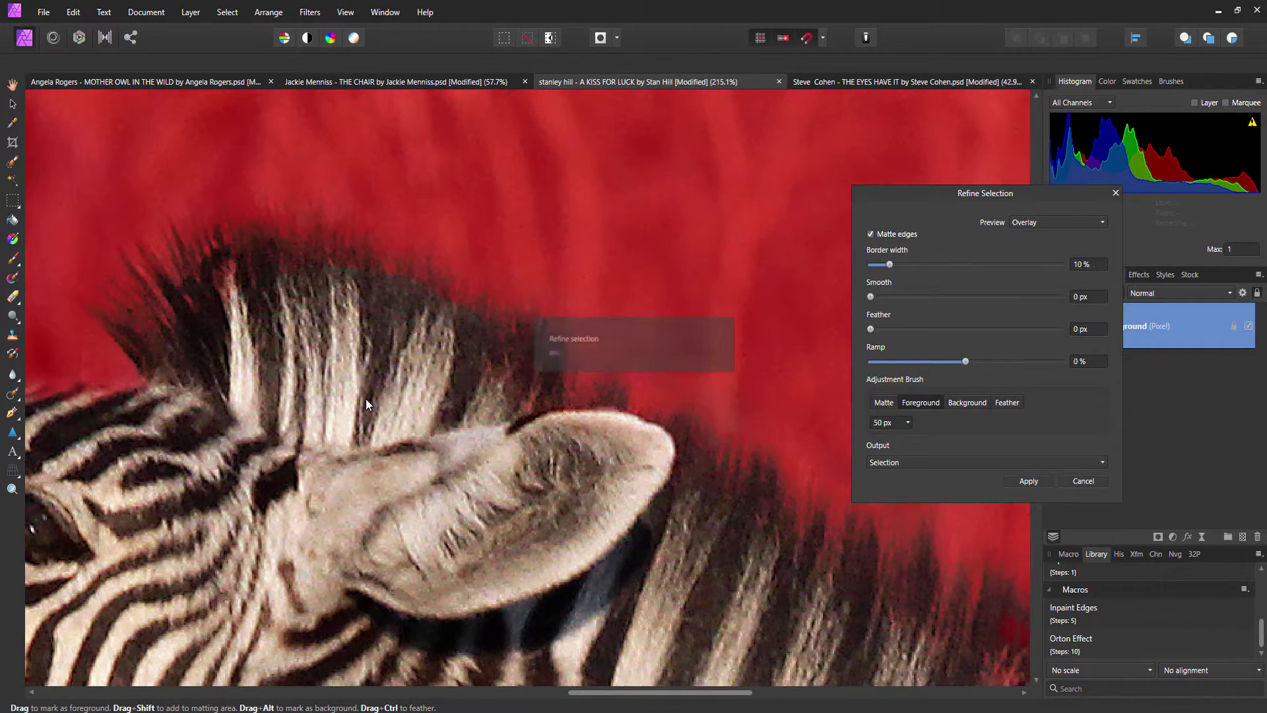
Paint as Foreground the missed red patches inside the nuzzling zebra's mane along the neck behind the ear
scroll(221, 293, "up", 1)
scroll(221, 293, "down", 5)
scroll(221, 294, "right", 8)
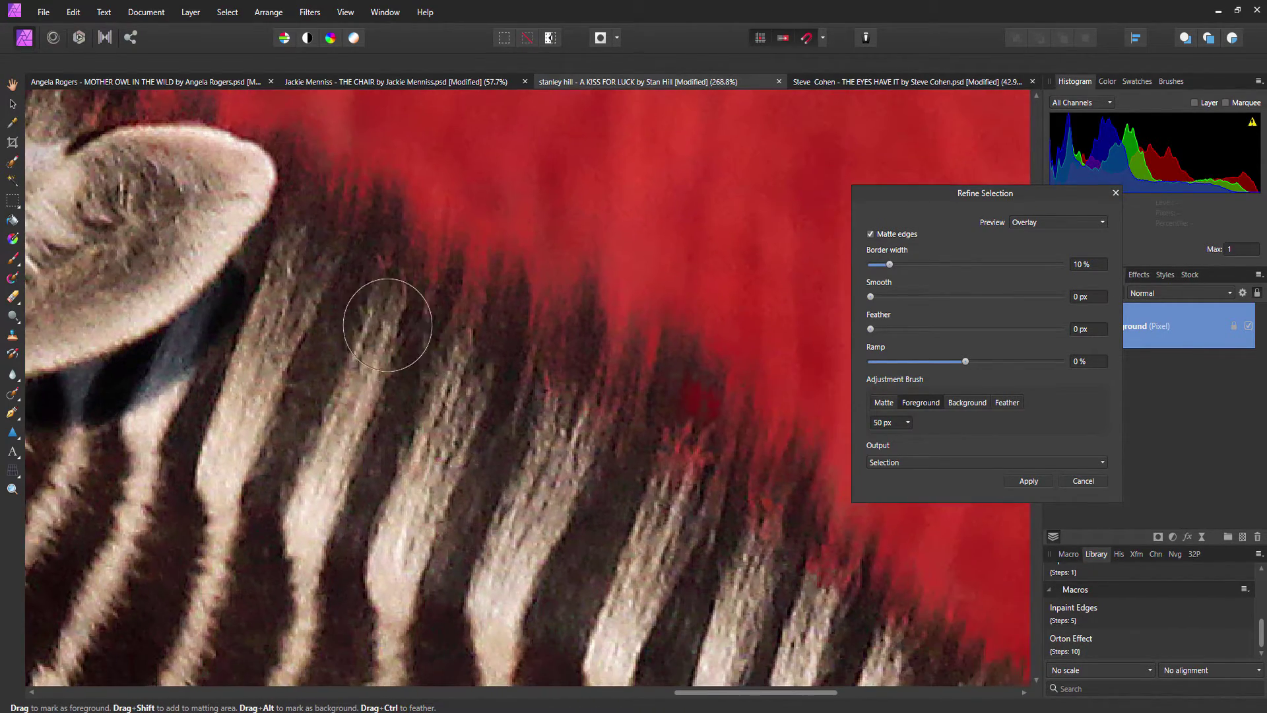
mouse_move(387, 325)
left_mouse_down()
mouse_move(531, 384)
mouse_move(675, 493)
mouse_move(710, 540)
mouse_move(610, 548)
left_mouse_up()
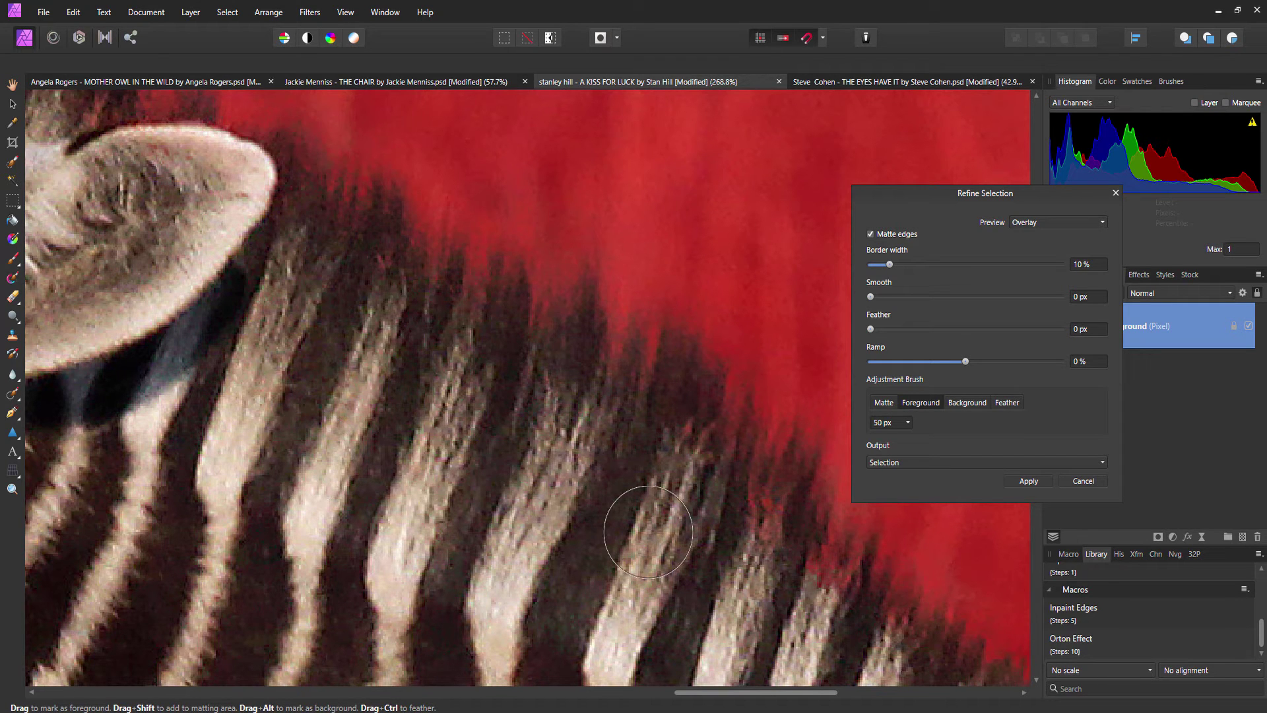
scroll(648, 531, "down", 3)
scroll(538, 452, "down", 1)
scroll(488, 415, "right", 4)
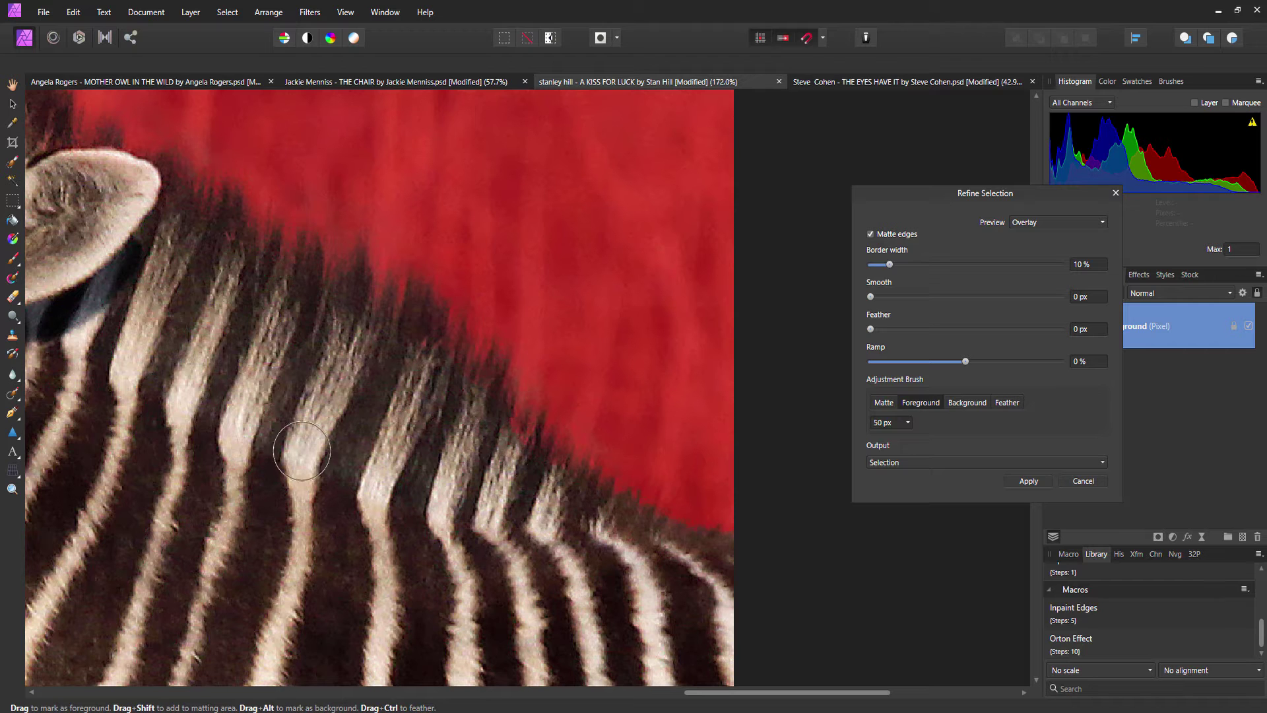
Feather the refined selection by 6.3 px and apply the refinement as a selection
scroll(302, 450, "down", 5)
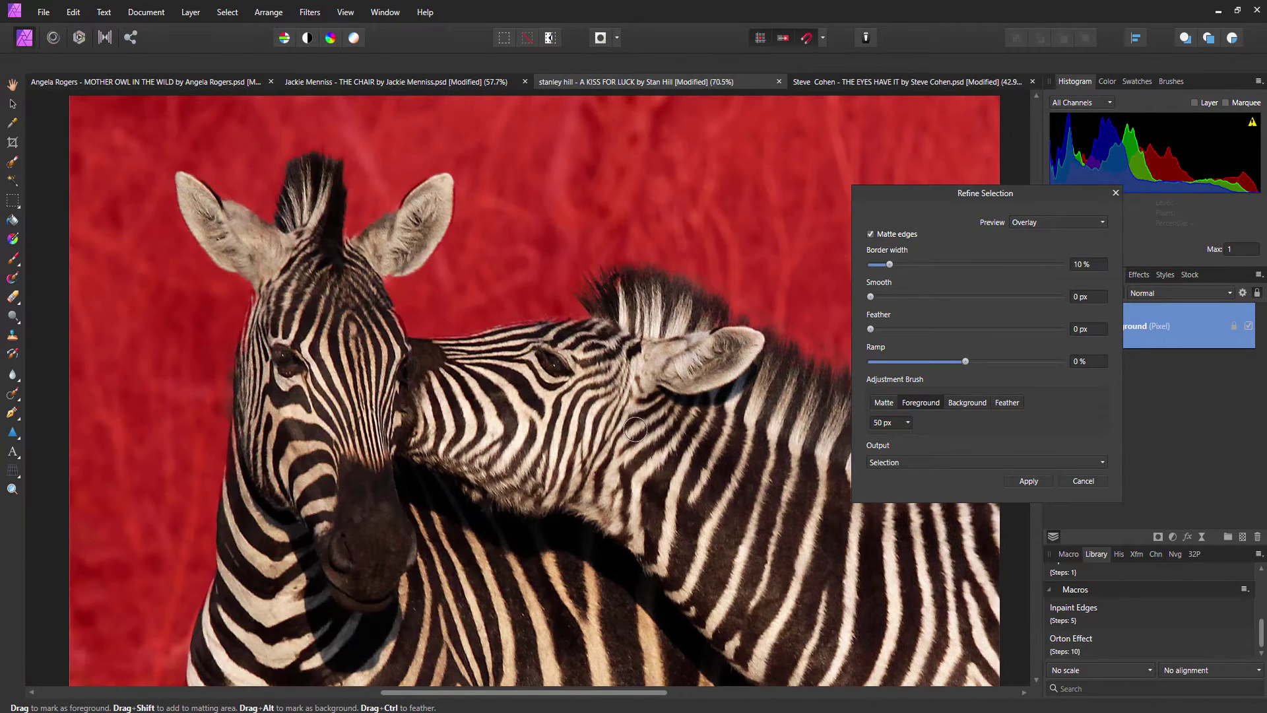
left_click_drag(636, 430, 593, 400)
scroll(602, 408, "down", 1)
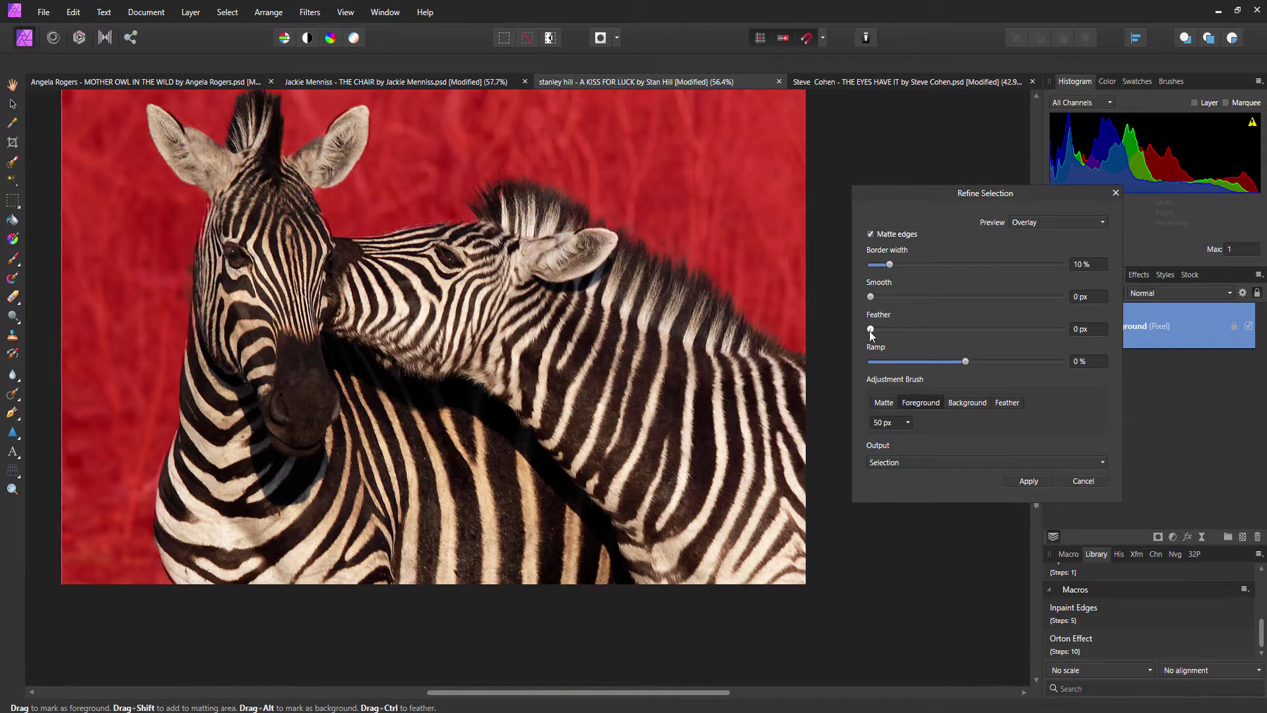
left_click_drag(870, 331, 882, 329)
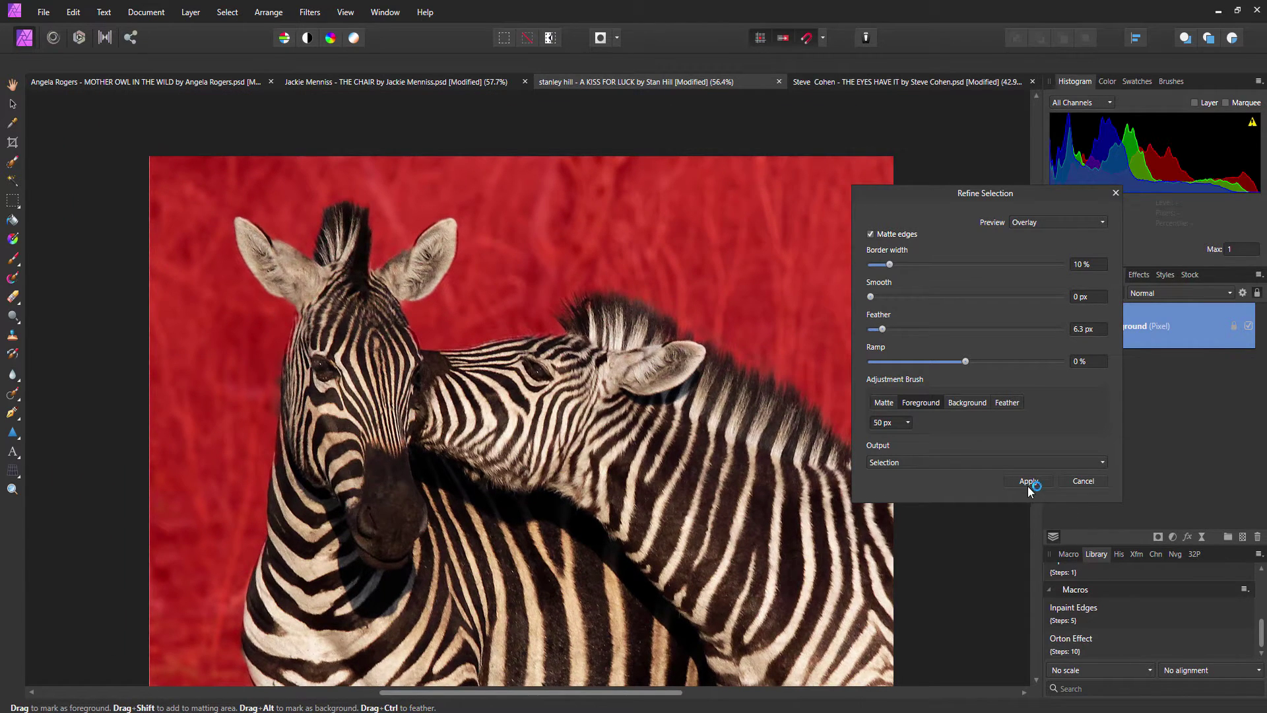
left_click(1028, 481)
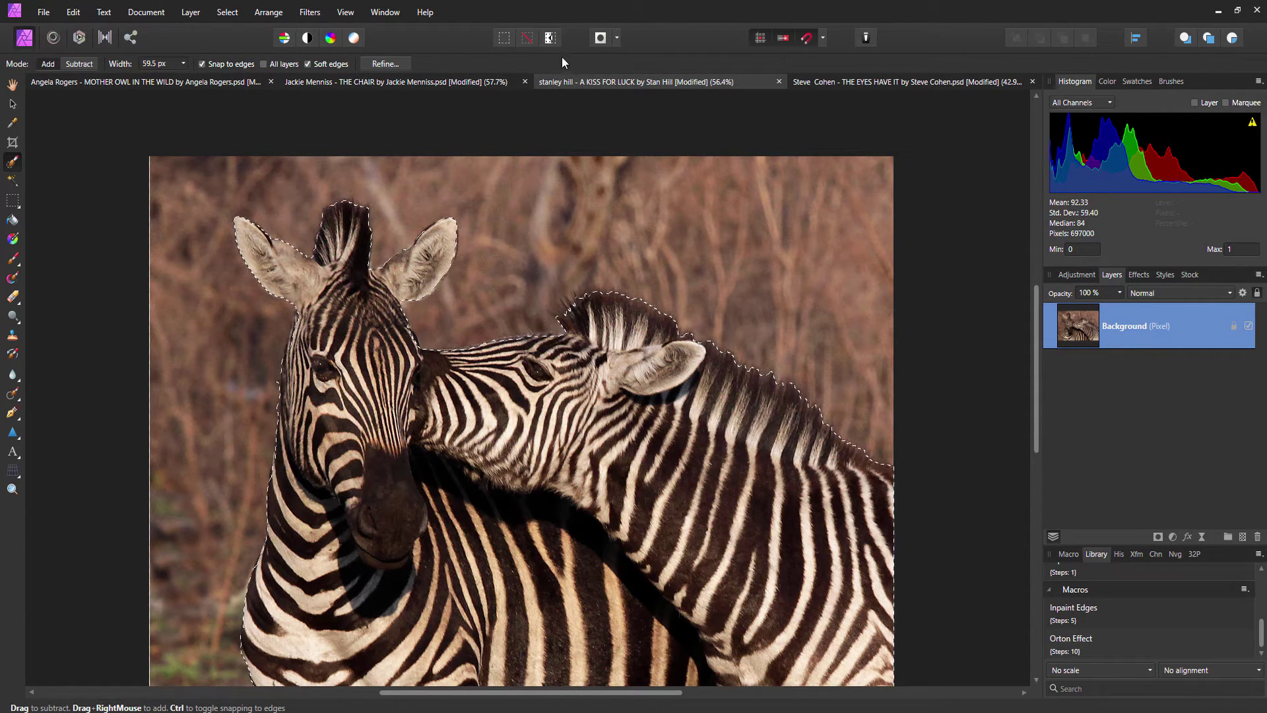
Invert the selection to the background and darken it with a Brightness / Contrast adjustment set to -31% brightness
left_click(547, 42)
left_click(1173, 536)
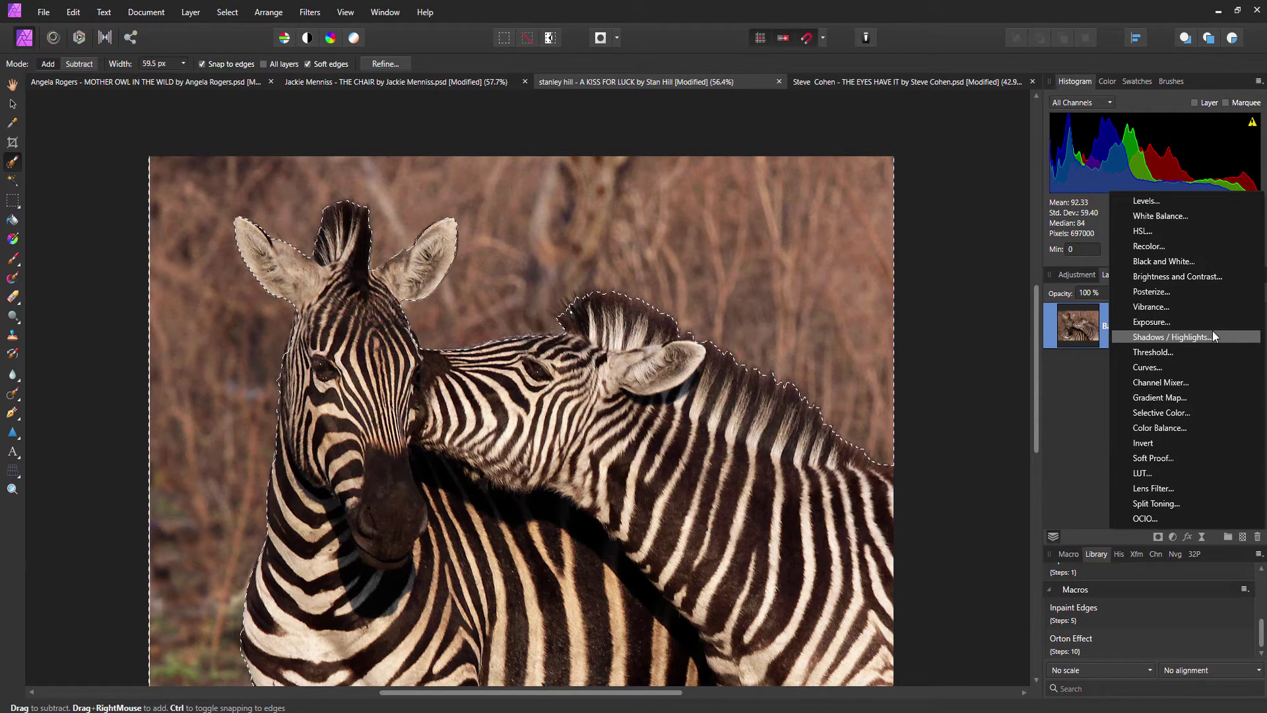
left_click(1194, 279)
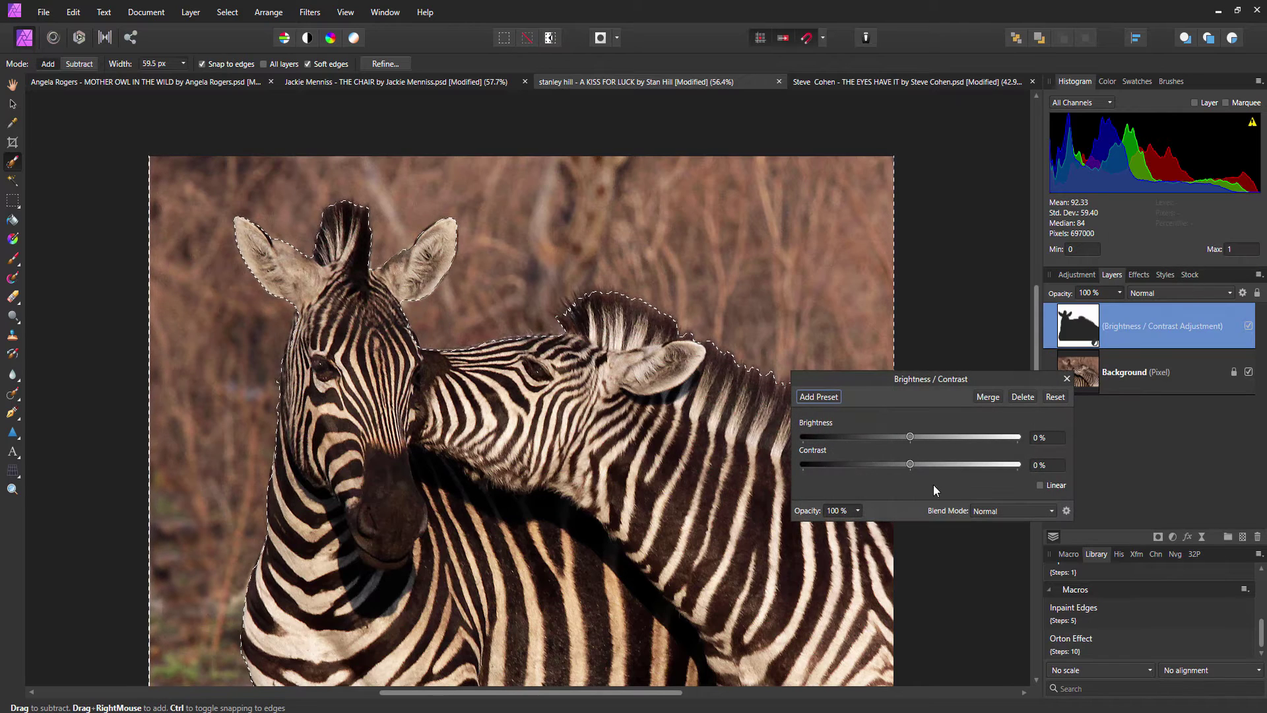
left_click_drag(911, 439, 885, 441)
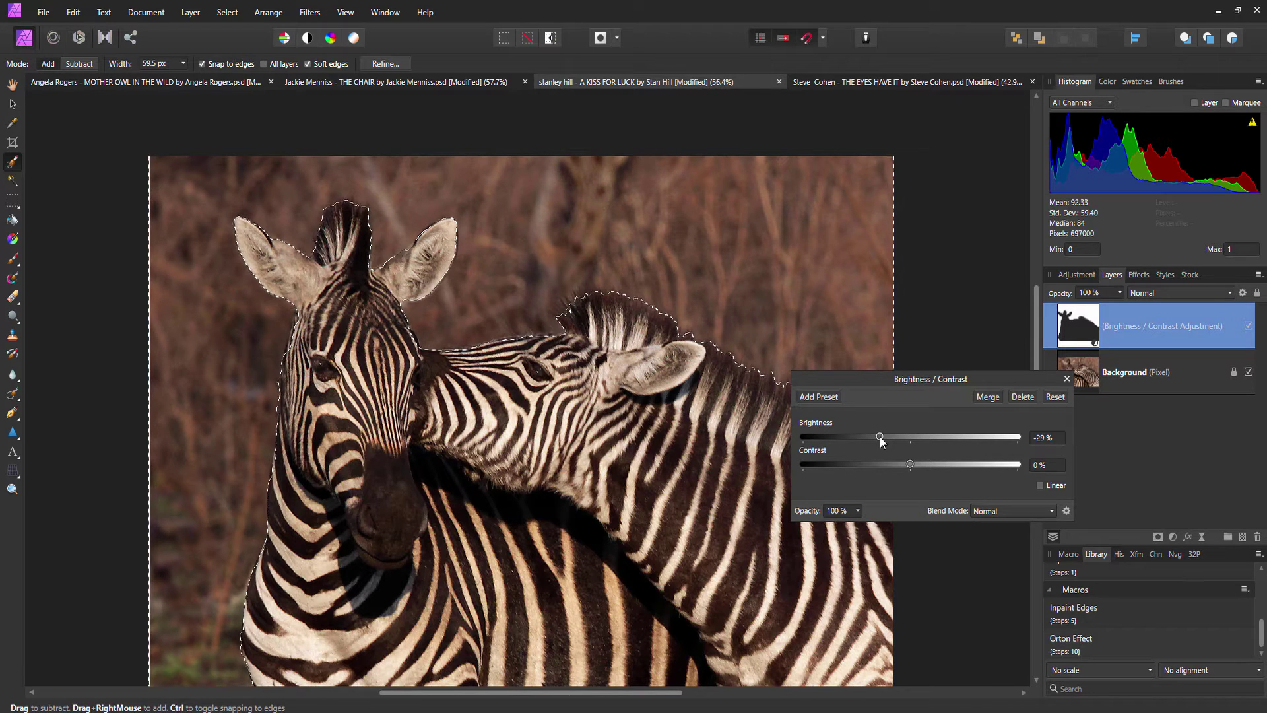
left_click_drag(881, 437, 877, 439)
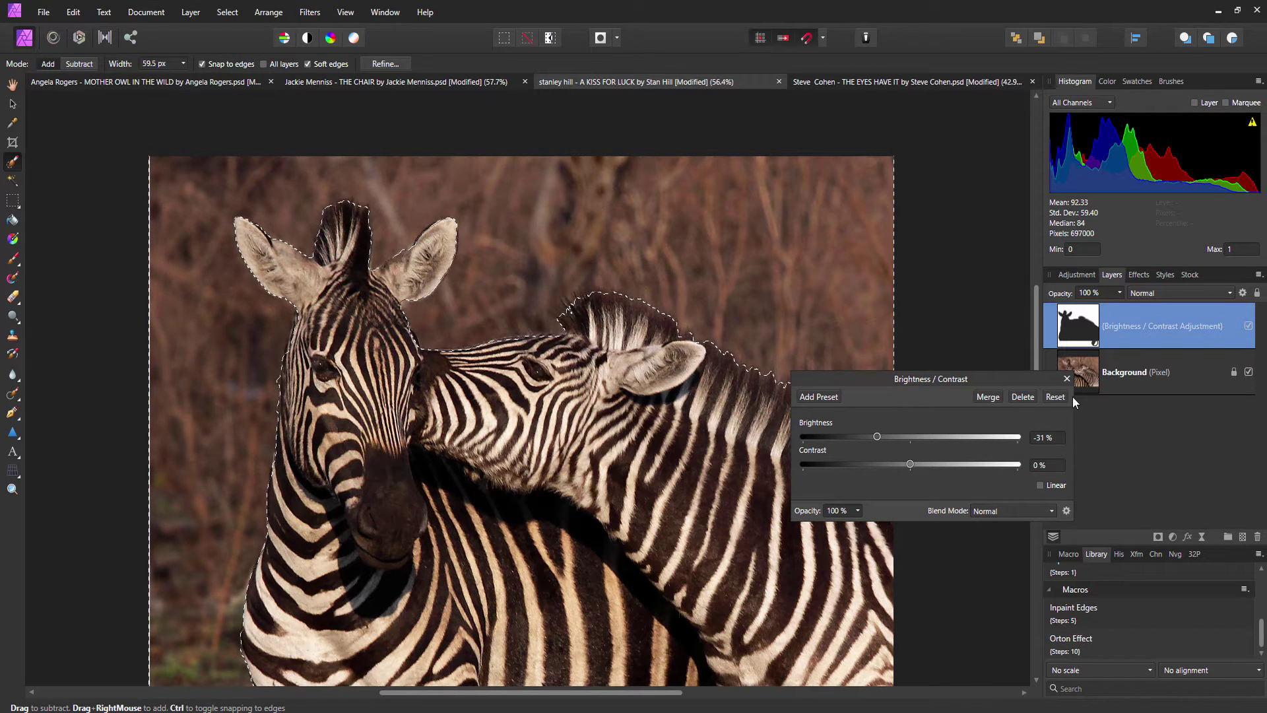
left_click(1066, 380)
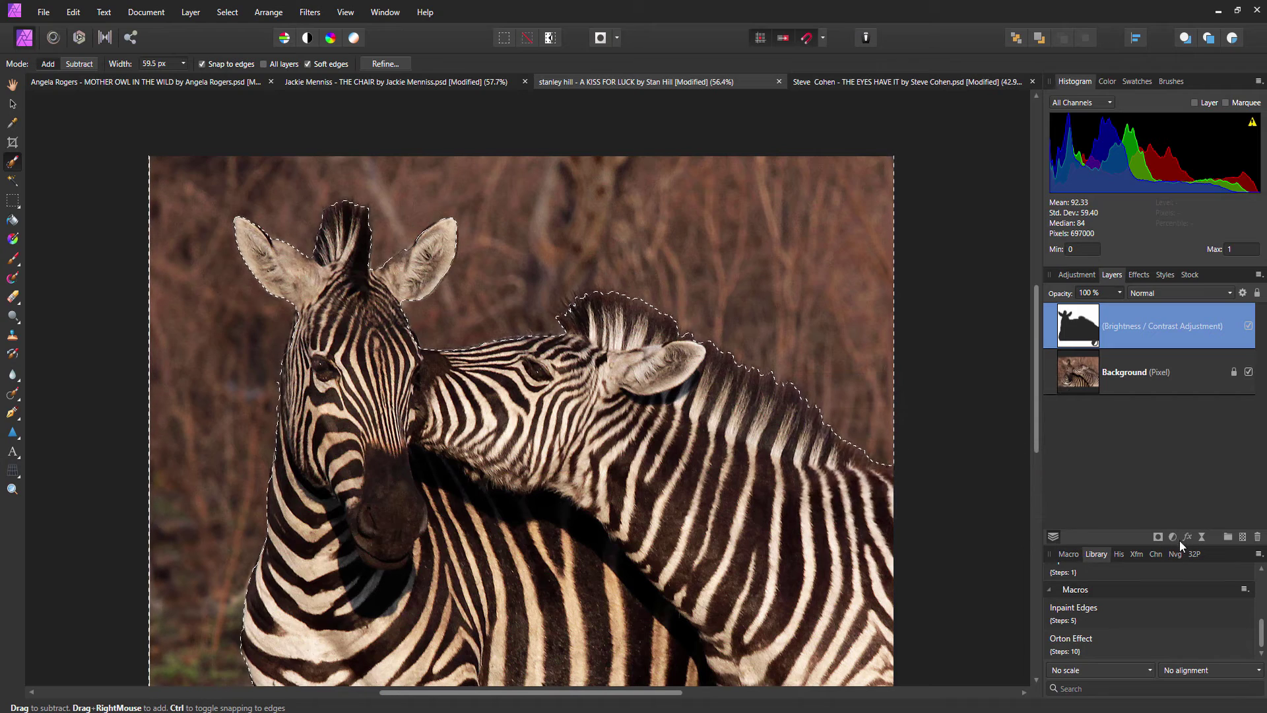
Try a 16 px live Gaussian Blur on the Brightness / Contrast adjustment layer and merge it
left_click(1201, 536)
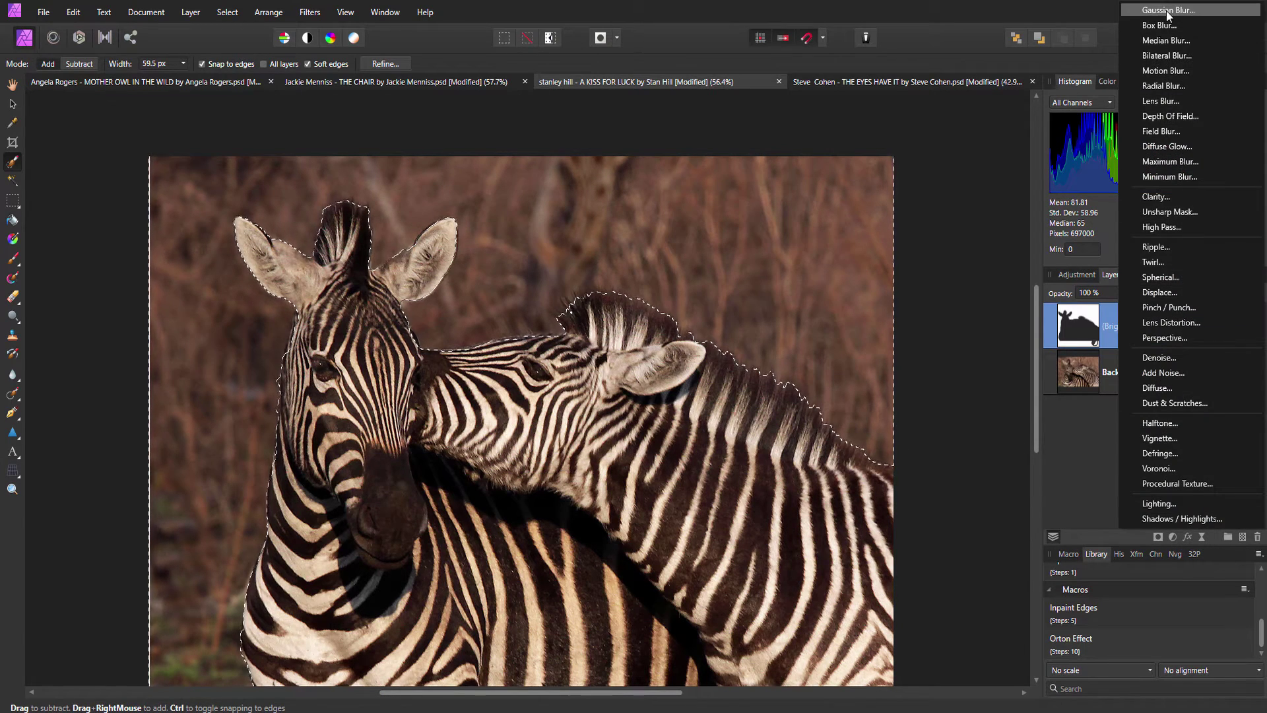
left_click(1165, 10)
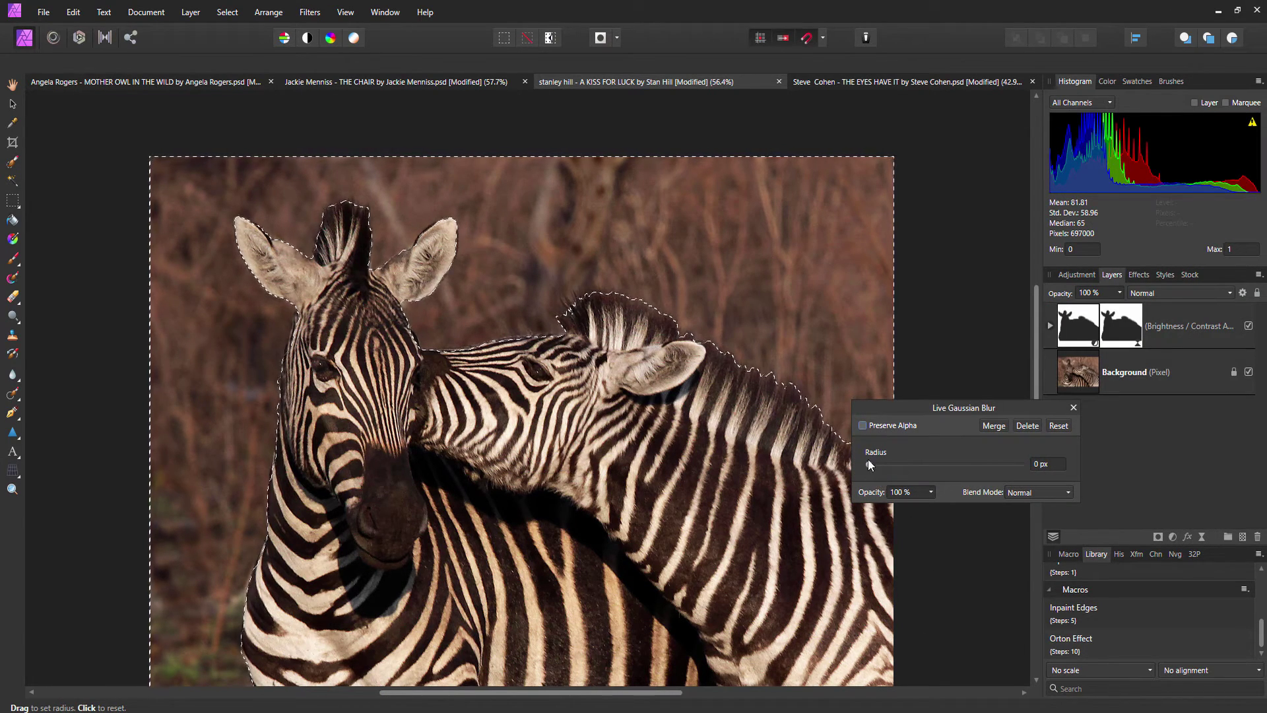
left_click_drag(870, 465, 947, 466)
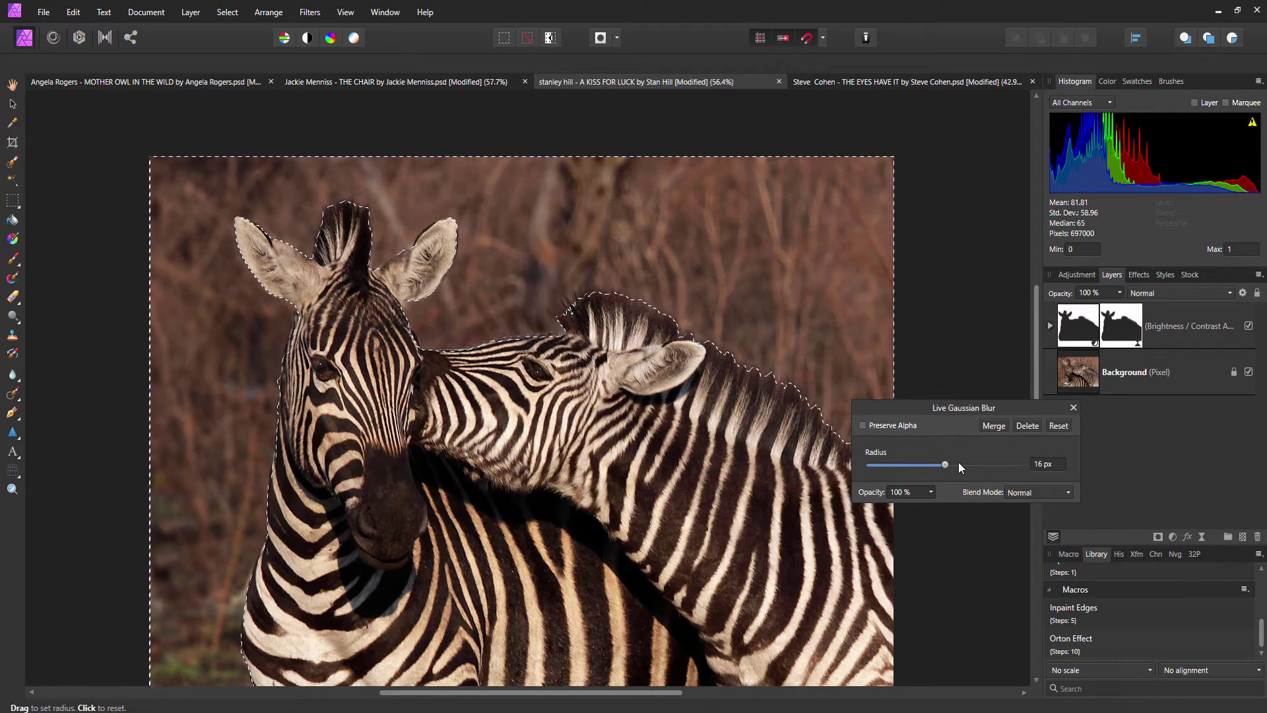
left_click(994, 425)
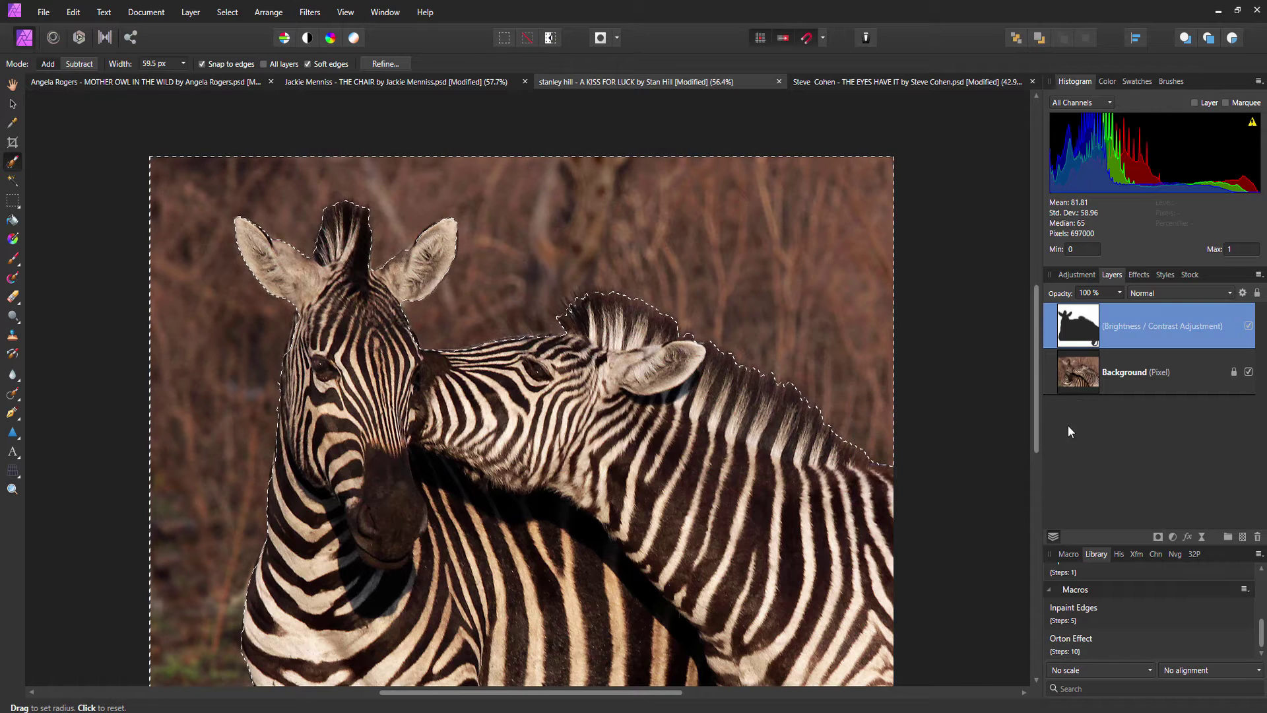
Add a live Gaussian Blur of 32.1 px to the Background layer with Preserve Alpha enabled
left_click(1106, 374)
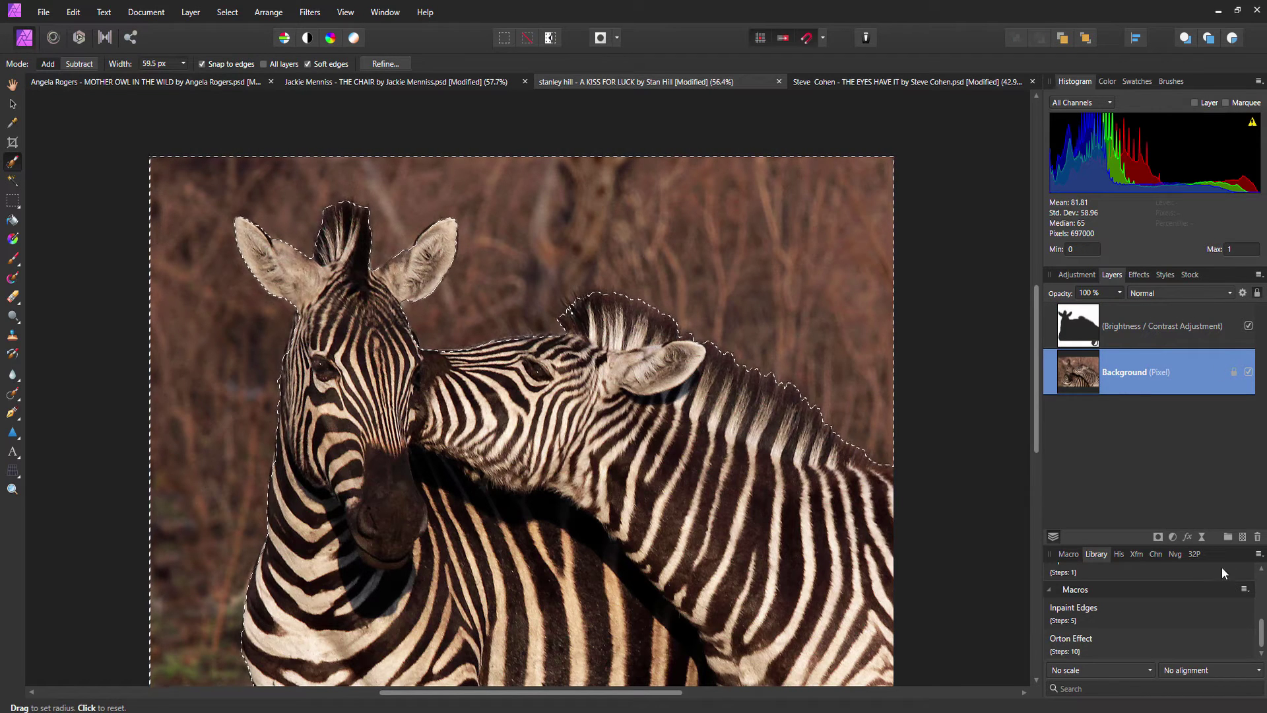
left_click(1203, 536)
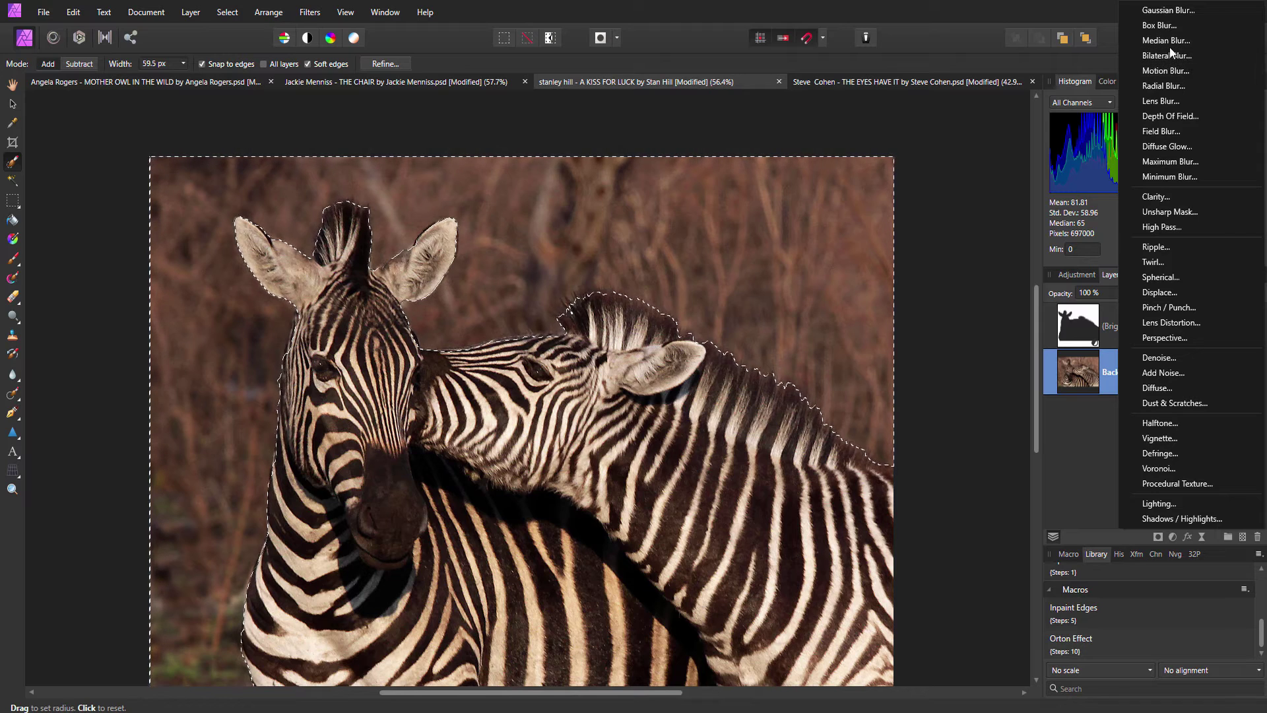
left_click(1182, 10)
left_click_drag(873, 464, 973, 463)
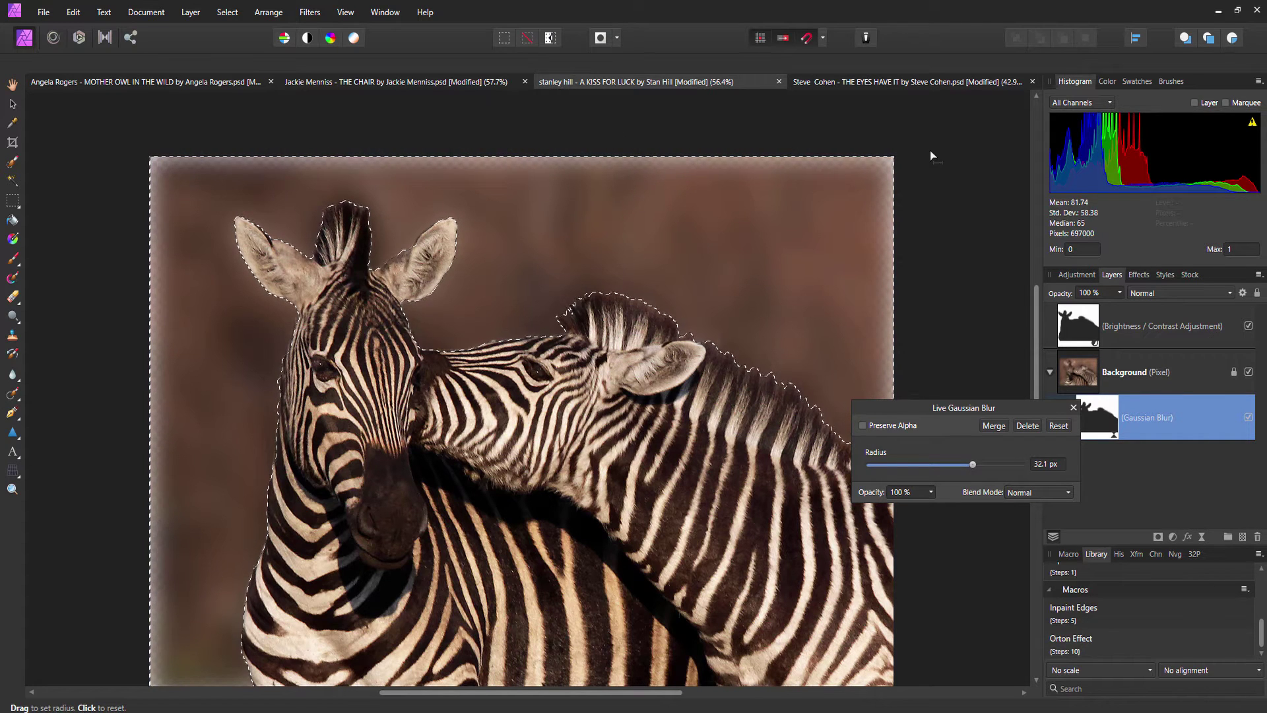
left_click(862, 425)
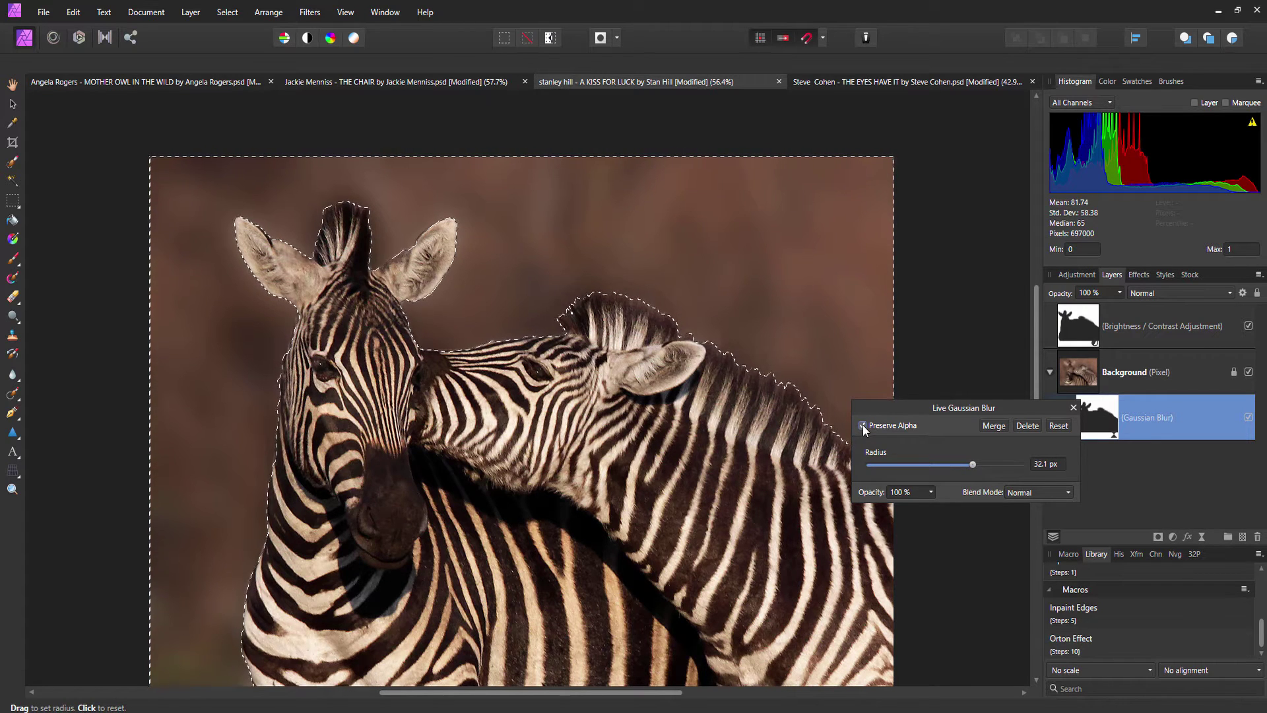
Try Gaussian Blur radii of 2.7 px, 8.6 px and 100 px on the background to compare blur strengths
scroll(791, 431, "up", 4)
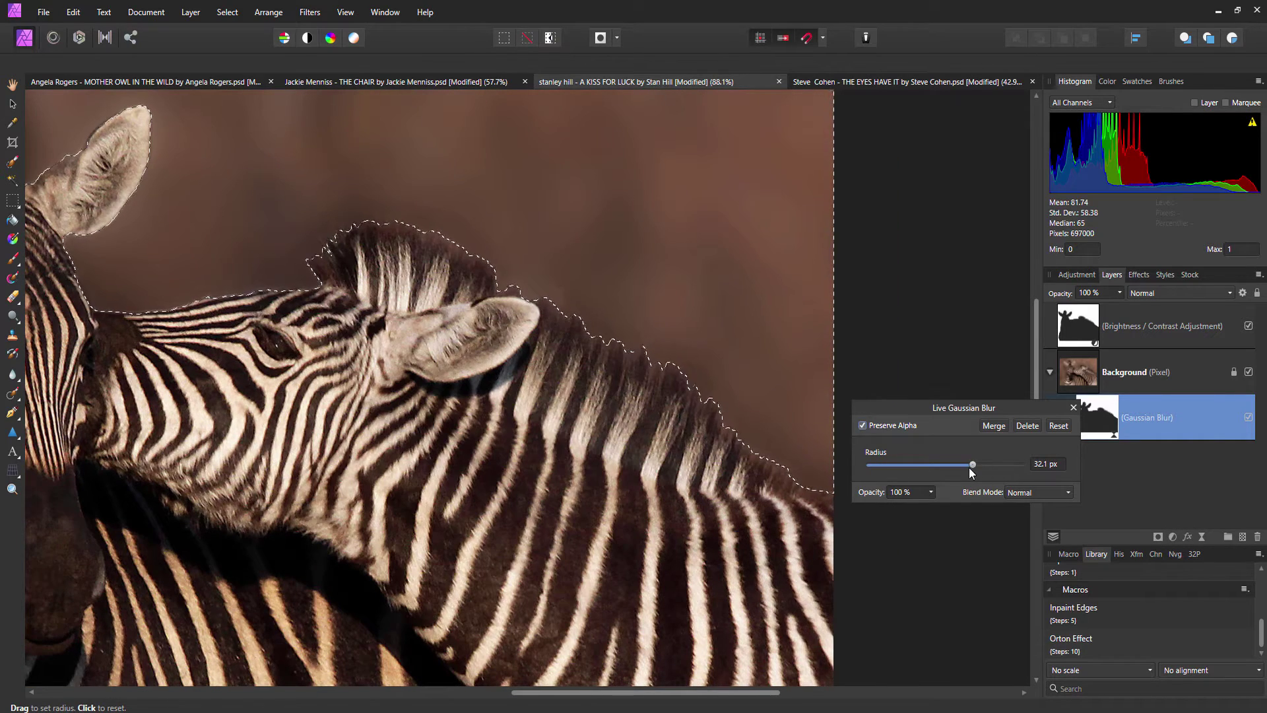
left_click_drag(973, 467, 910, 467)
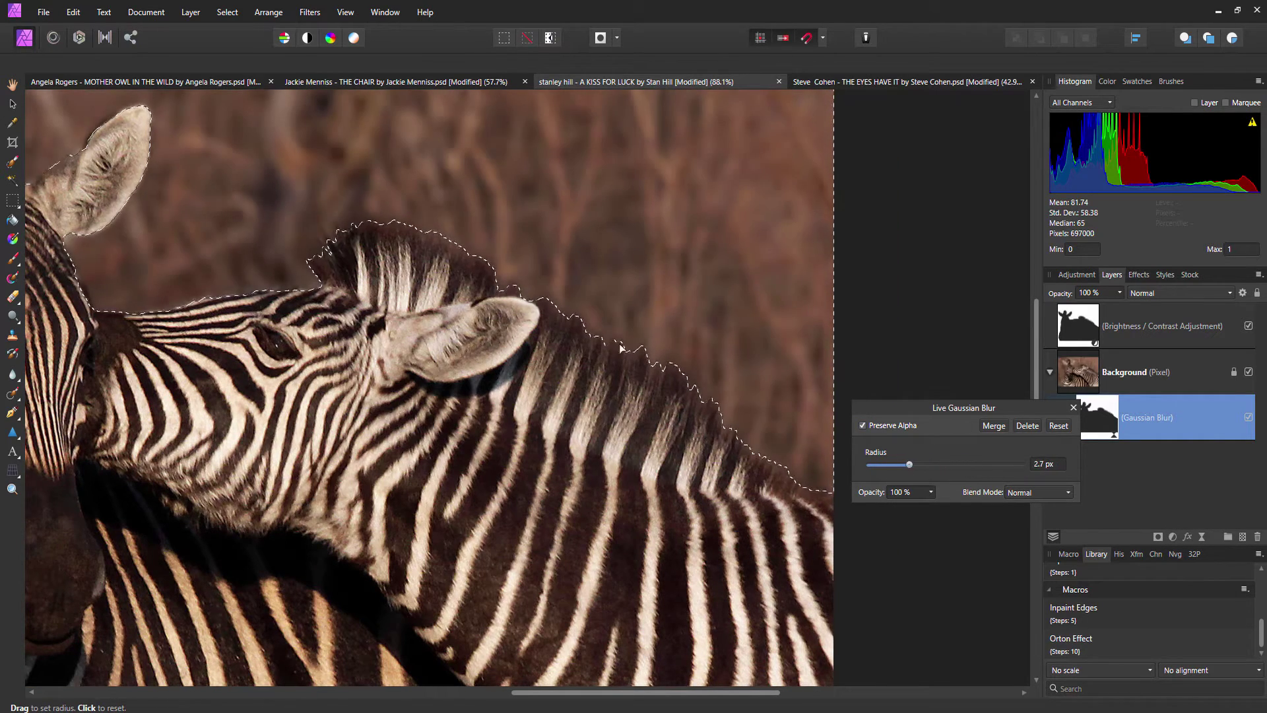
scroll(635, 340, "down", 6)
left_click_drag(636, 339, 779, 319)
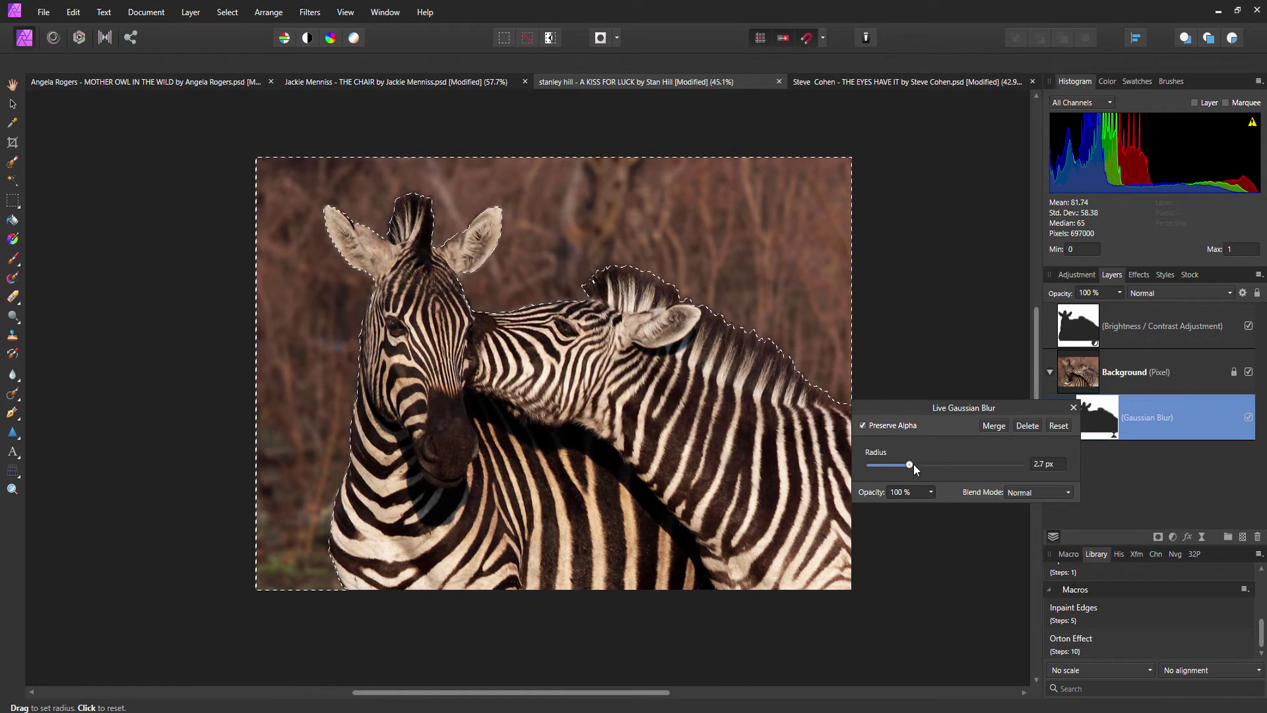
mouse_move(910, 464)
left_mouse_down()
mouse_move(850, 466)
mouse_move(931, 476)
left_mouse_up()
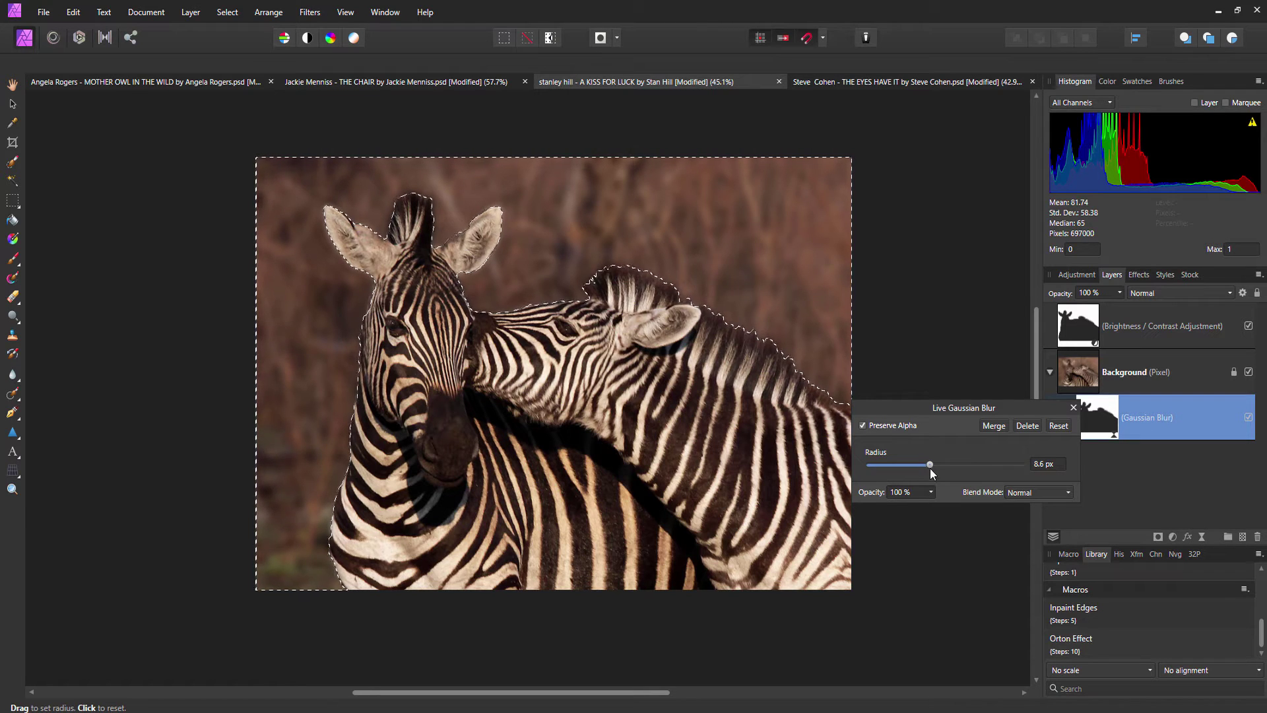
left_click_drag(930, 468, 1048, 463)
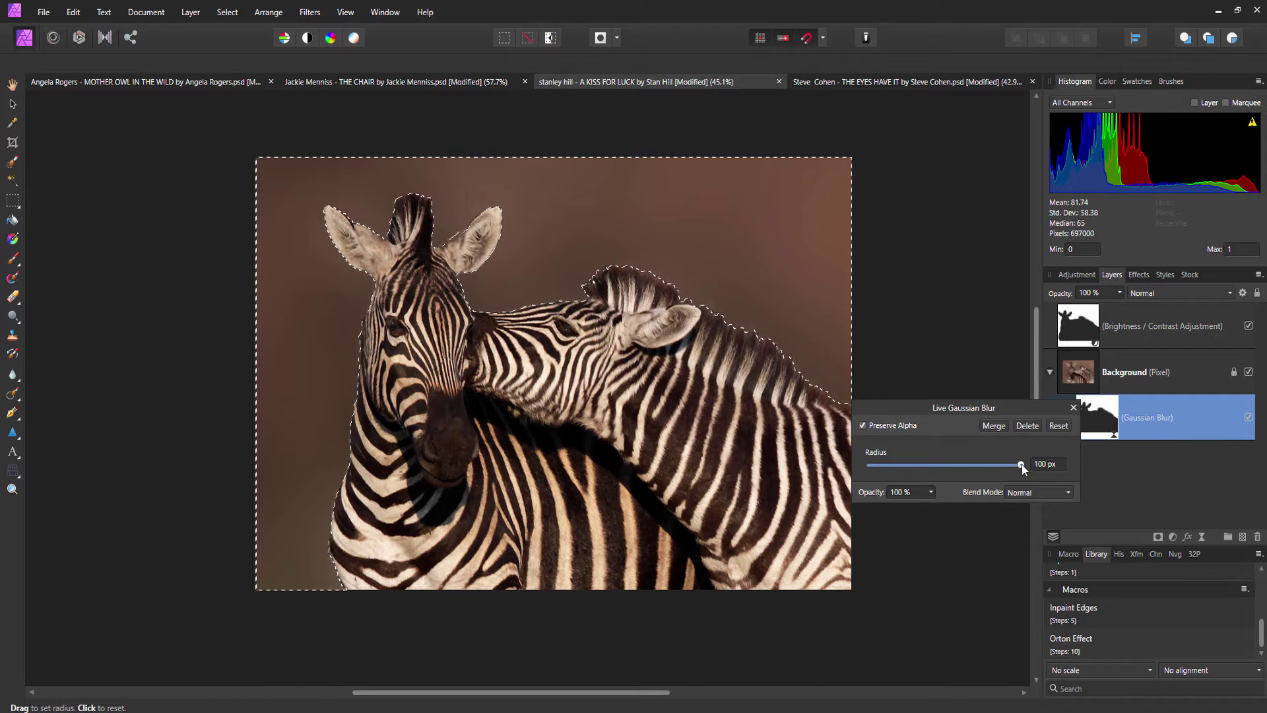
Set the live Gaussian Blur radius to 6.1 px and close the filter settings
left_click_drag(1021, 464, 919, 473)
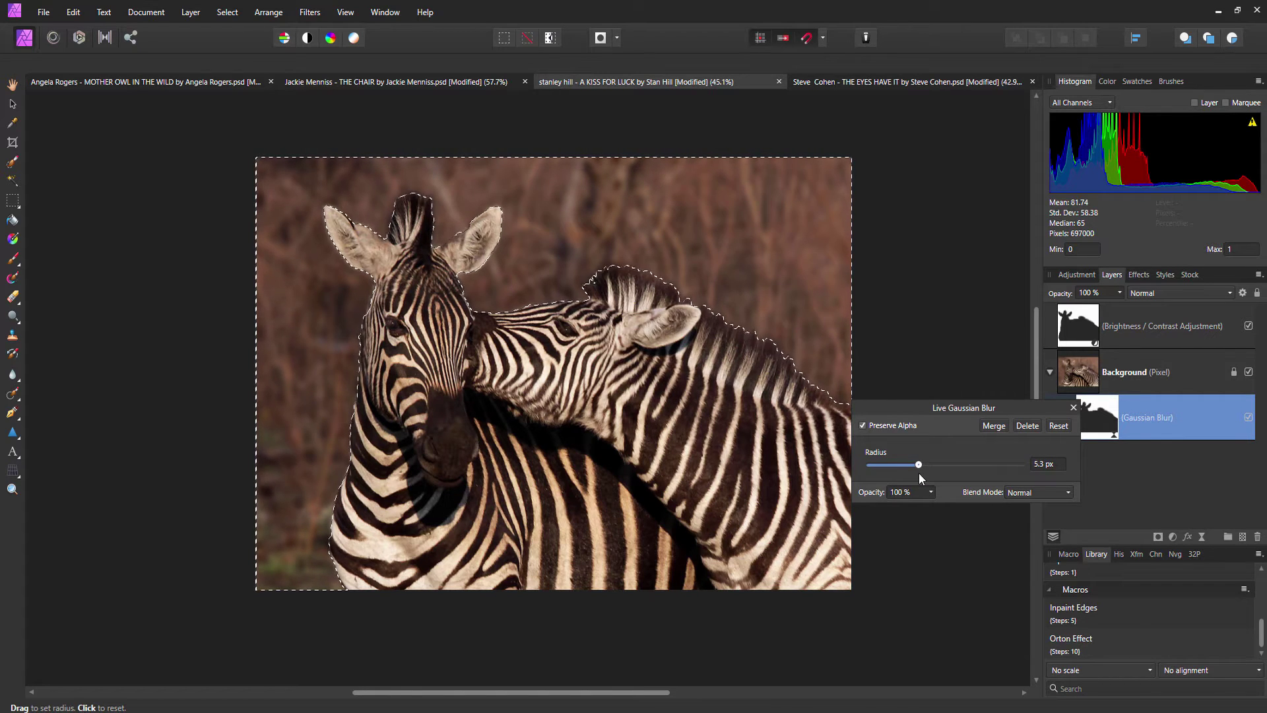
left_click_drag(919, 474, 922, 473)
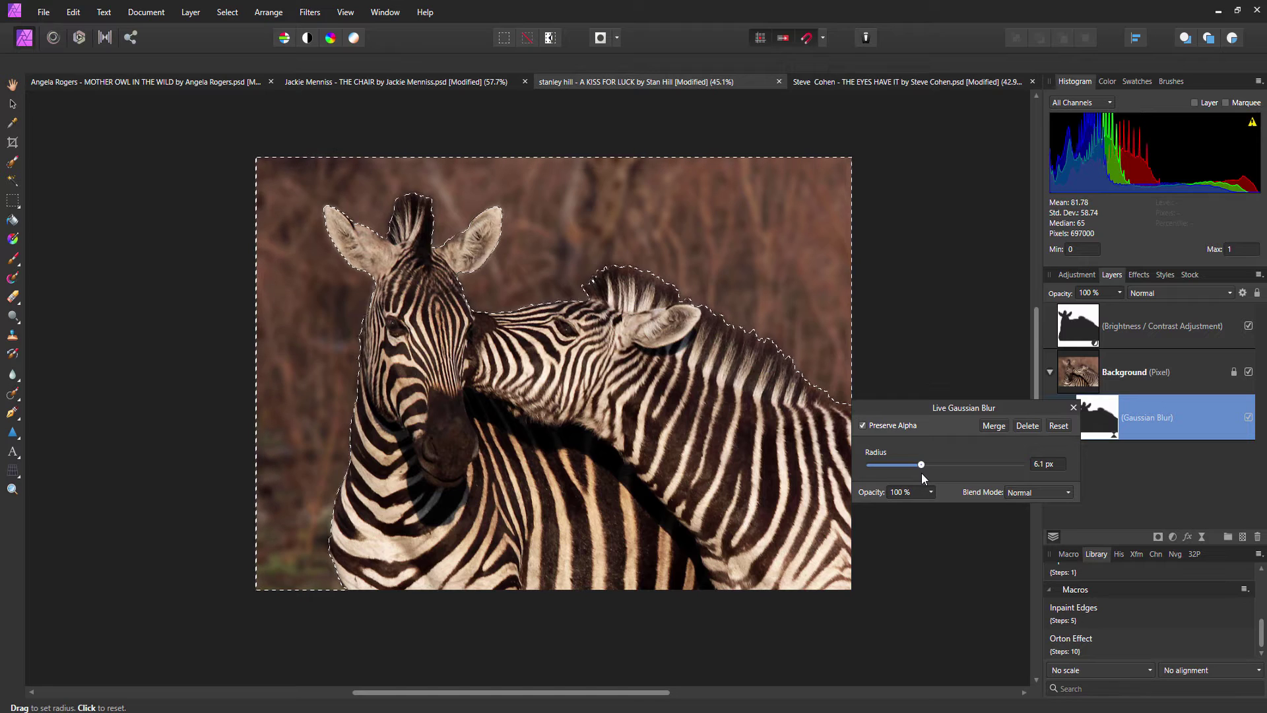
left_click(1075, 408)
Add an HSL adjustment above the Background layer for the selected background, with Saturation Shift at -28%
left_click(1066, 366)
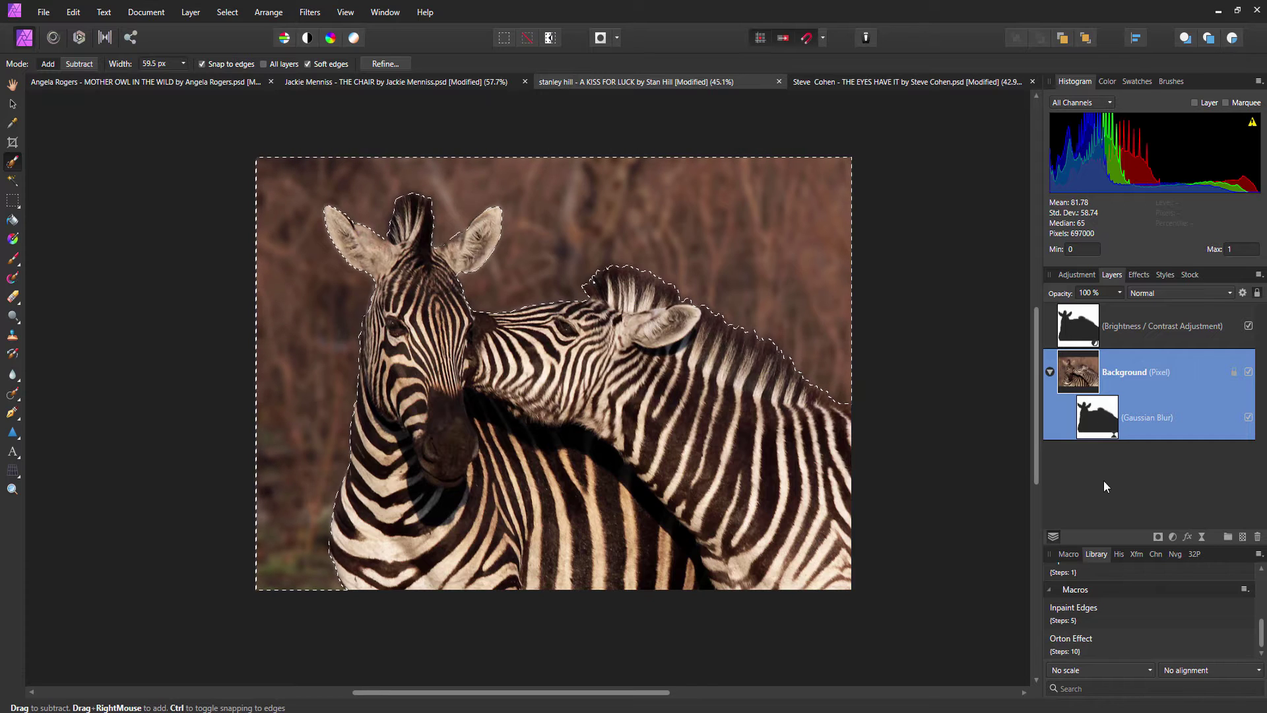
left_click(1174, 536)
left_click(1161, 233)
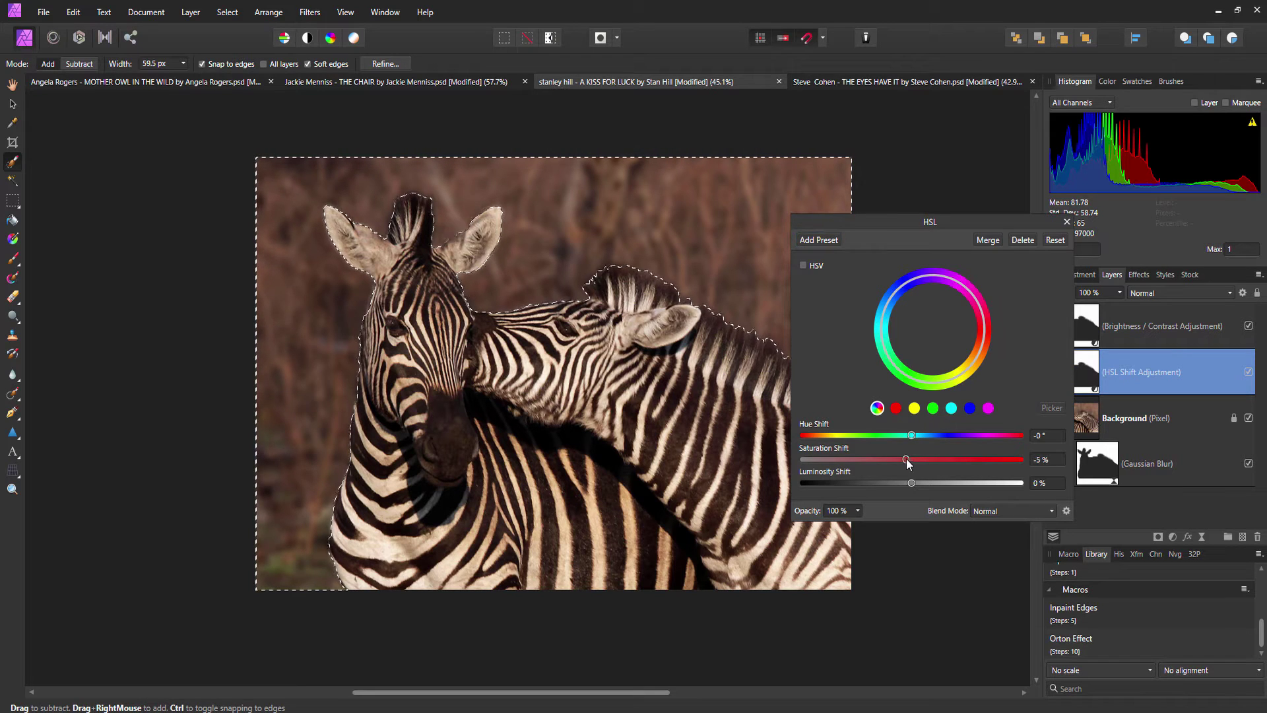
mouse_move(901, 457)
left_mouse_down()
mouse_move(755, 455)
mouse_move(893, 457)
mouse_move(881, 457)
left_mouse_up()
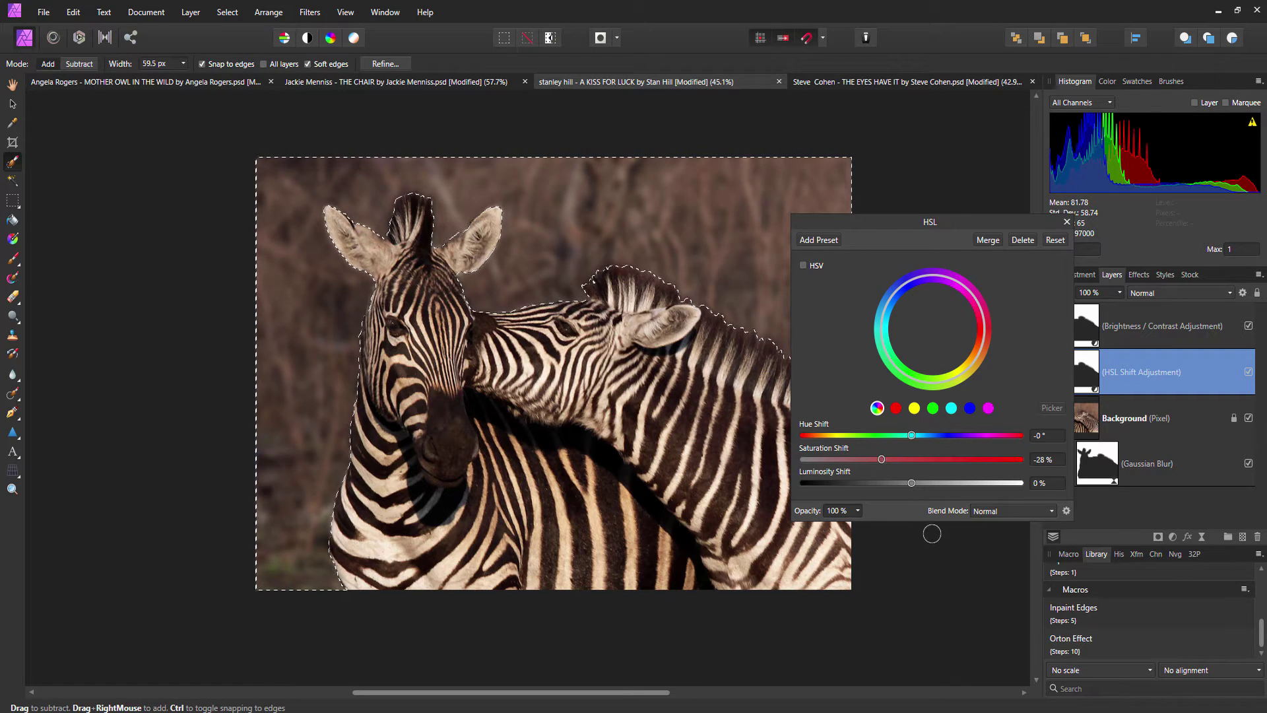
mouse_move(913, 482)
left_mouse_down()
mouse_move(804, 490)
mouse_move(916, 478)
left_mouse_up()
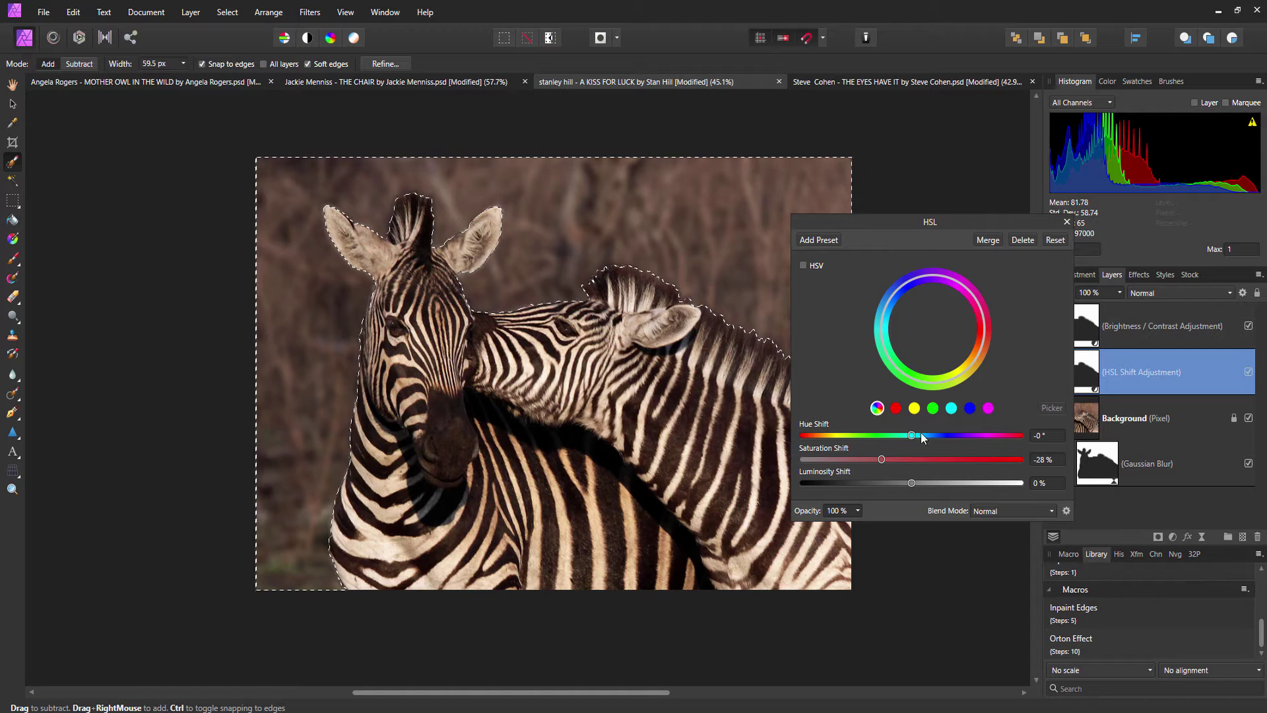
left_click(1067, 222)
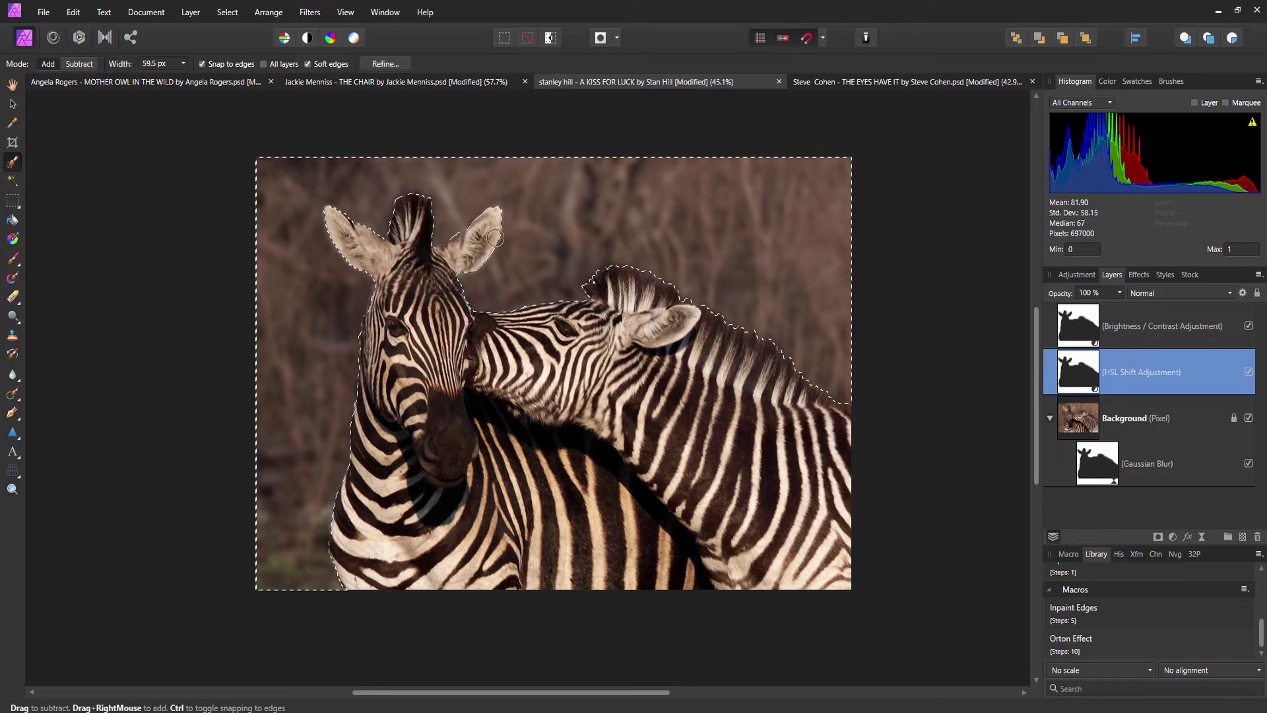
Invert the selection back to the two zebras
left_click(552, 38)
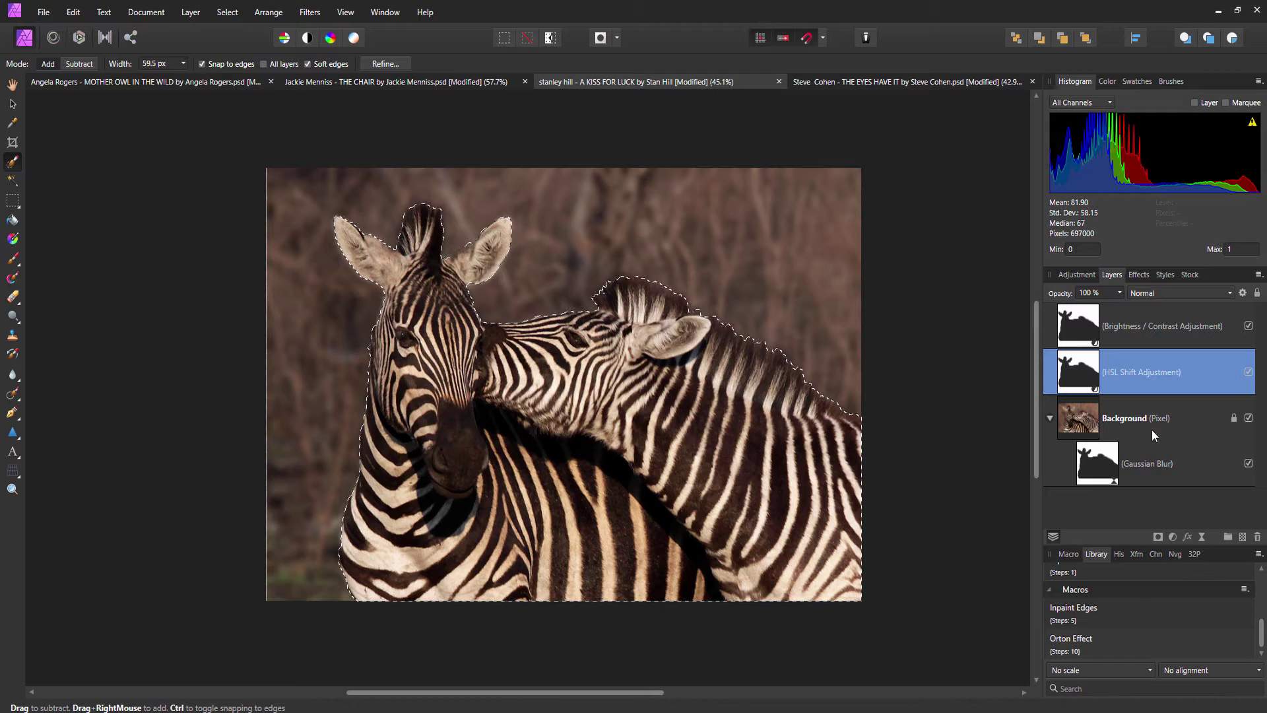
Add an HSL adjustment above the Background layer for the selected zebras, with Saturation Shift at -50%, and close its settings
left_click(1073, 416)
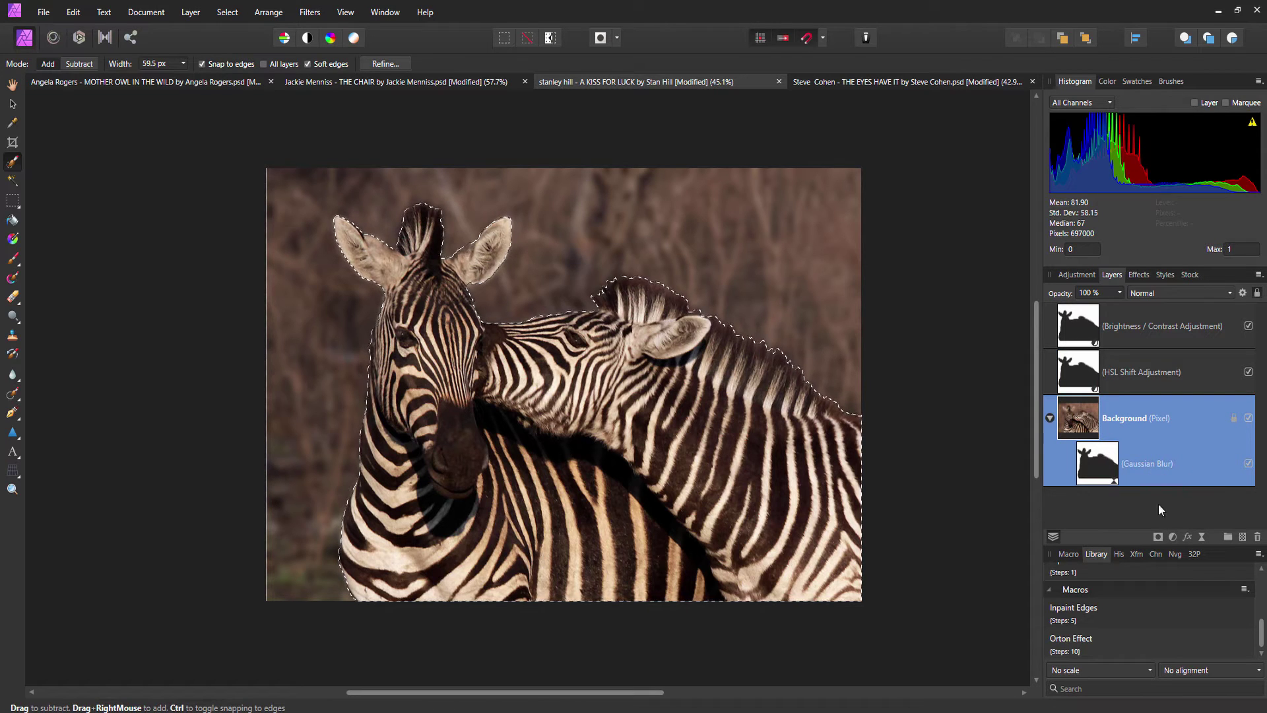
left_click(1173, 537)
left_click(1164, 233)
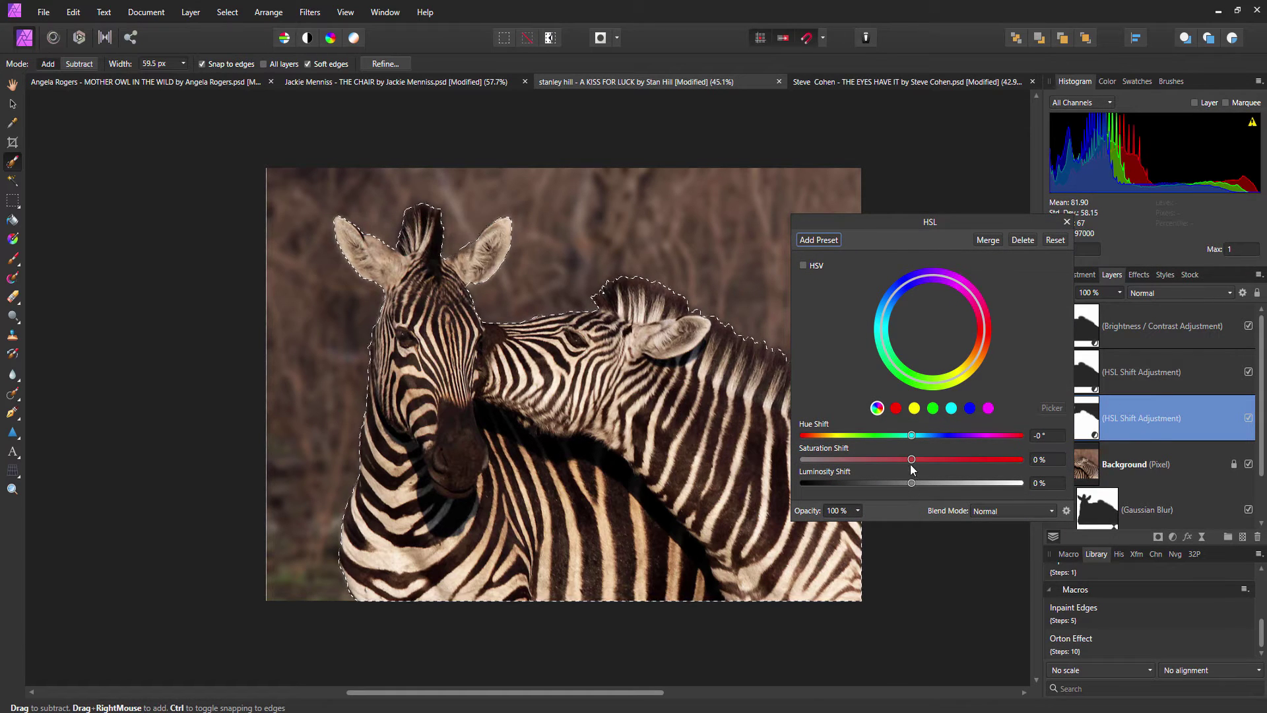
left_click_drag(901, 460, 846, 466)
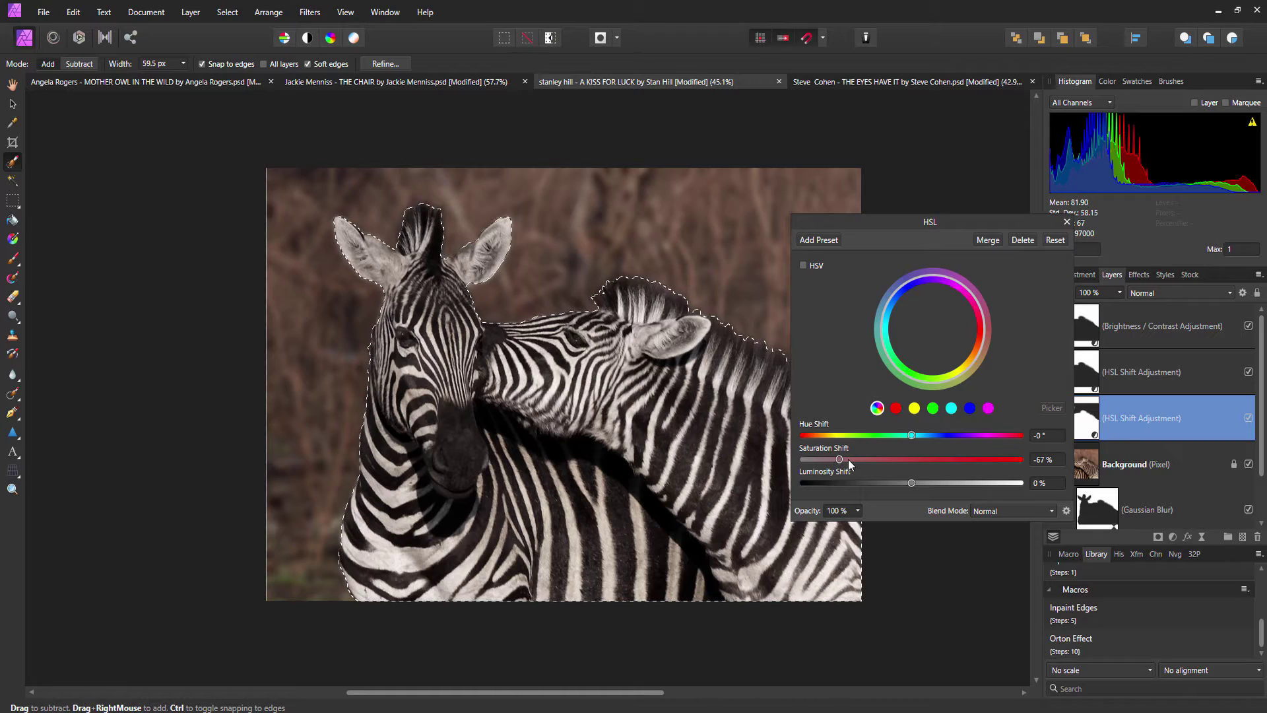
scroll(638, 367, "up", 2)
scroll(639, 367, "up", 1)
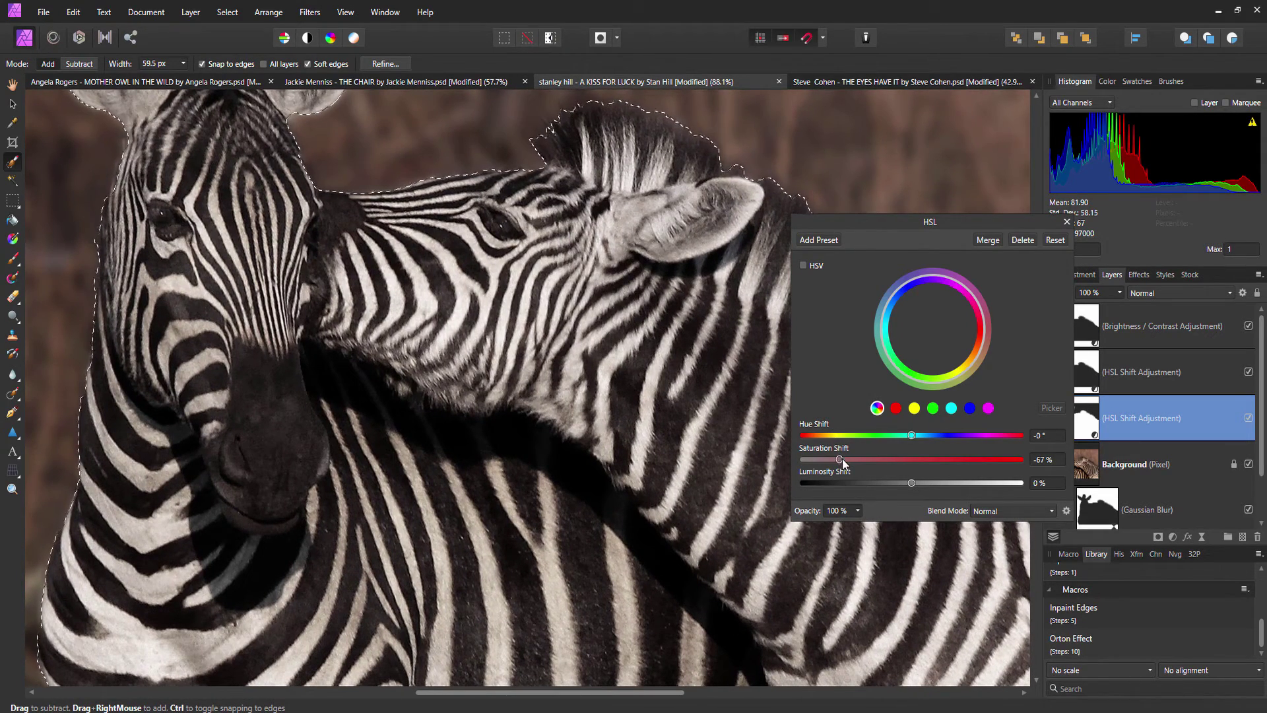
left_click_drag(861, 459, 891, 462)
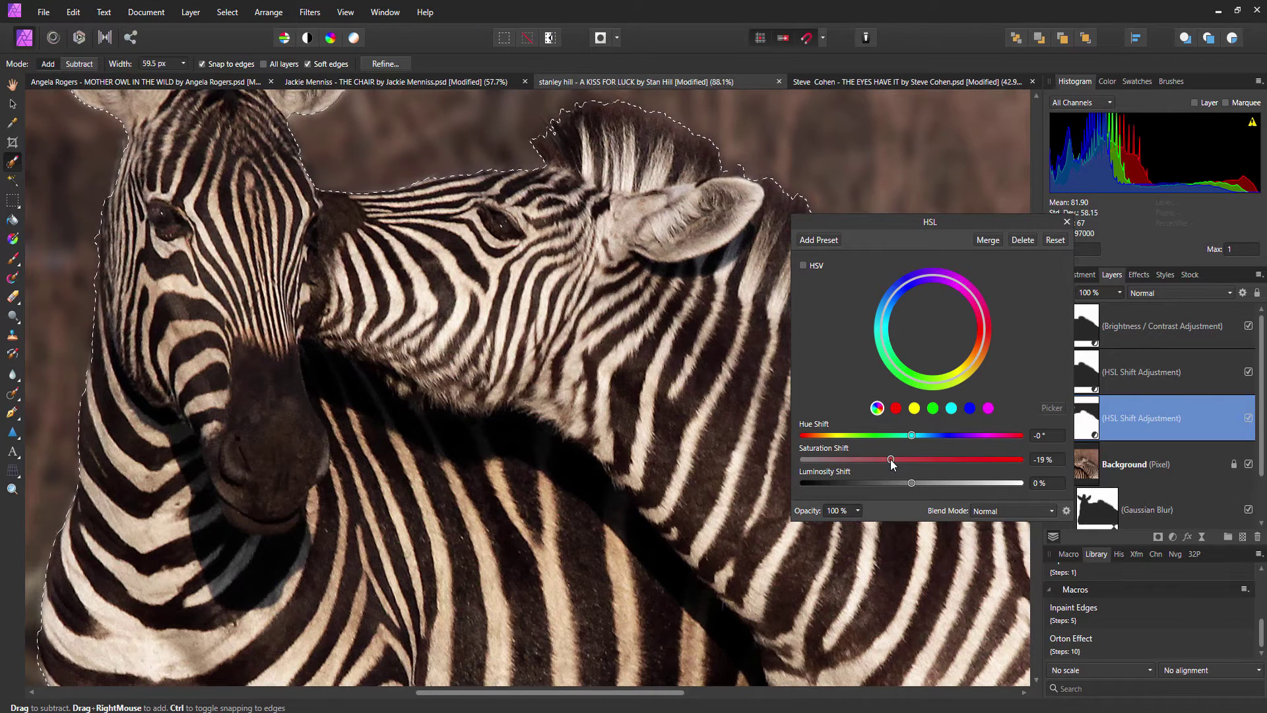
double_click(891, 459)
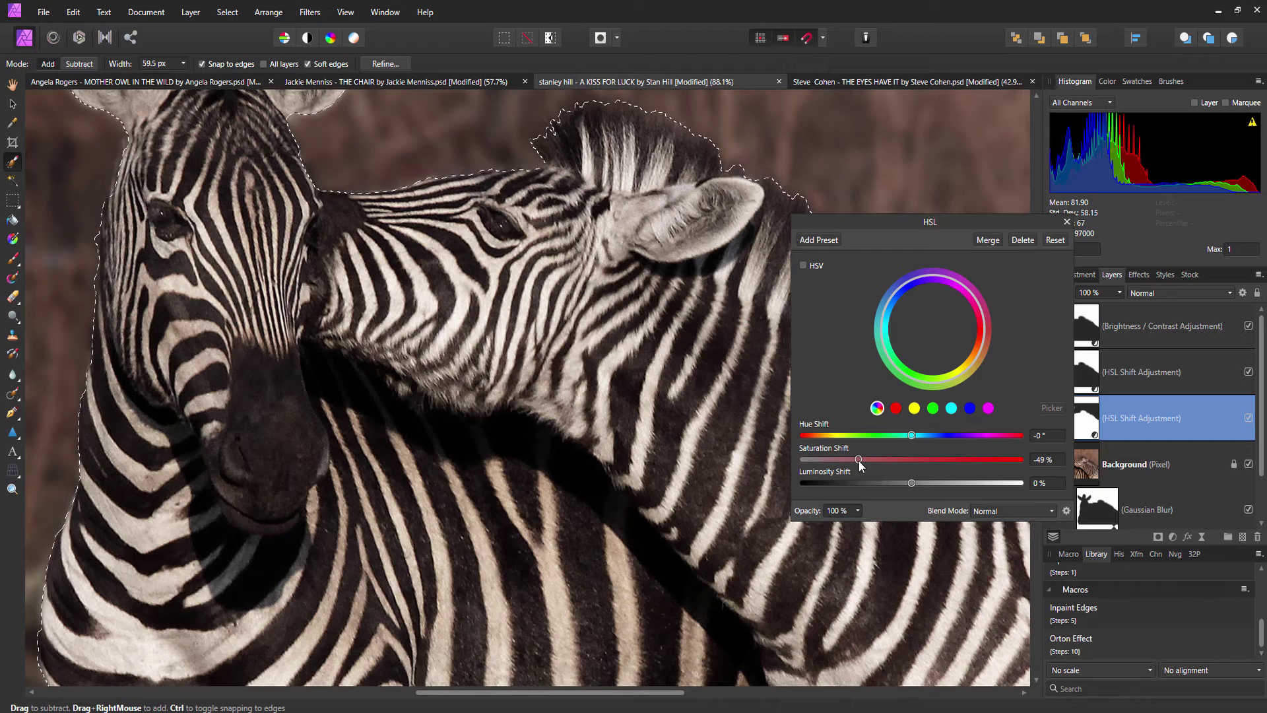
left_click_drag(858, 461, 858, 461)
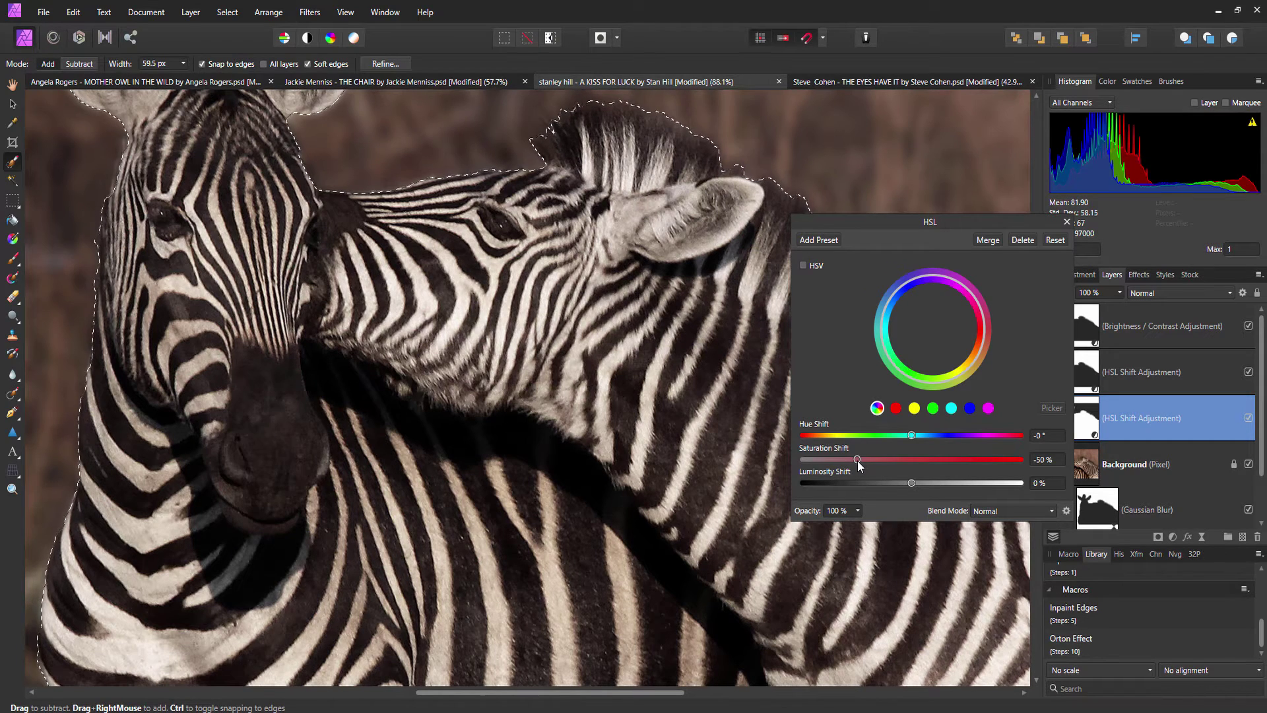
key("ctrl+minus")
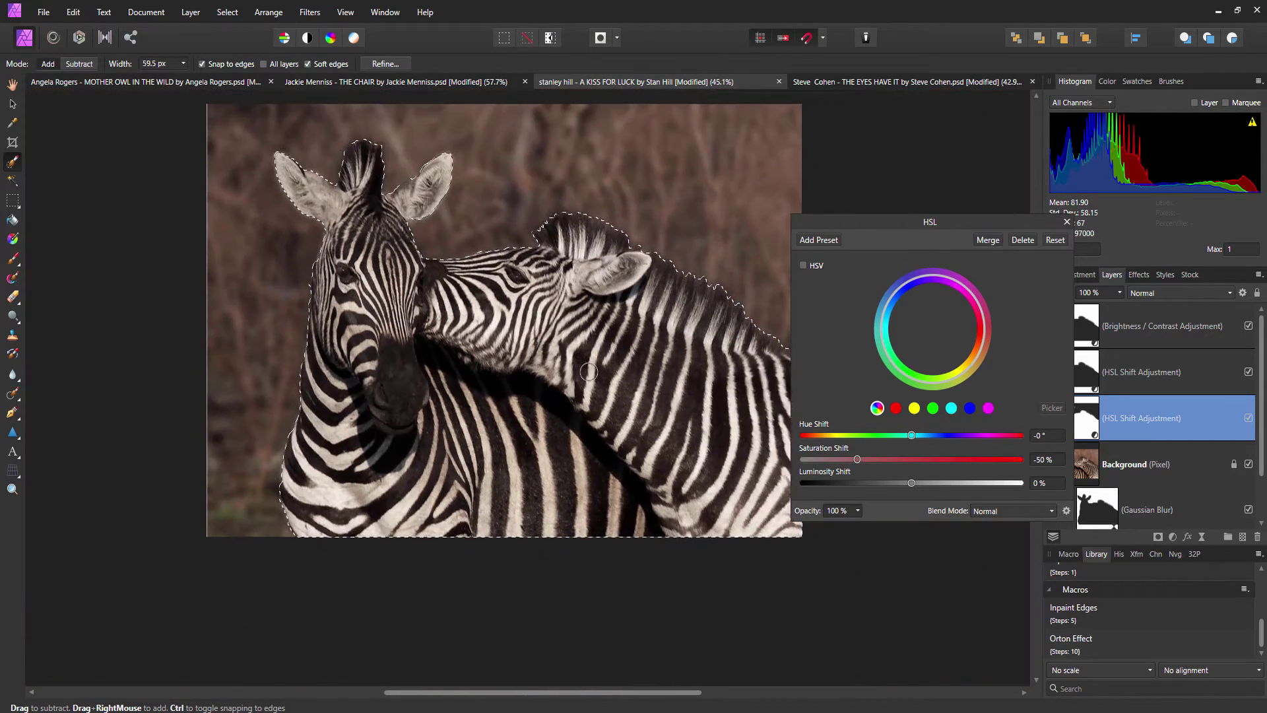
left_click(1064, 225)
Check the desaturated zebras up close around the eye and face, and clear the selection around them
left_click_drag(313, 279, 382, 293)
scroll(382, 293, "up", 8)
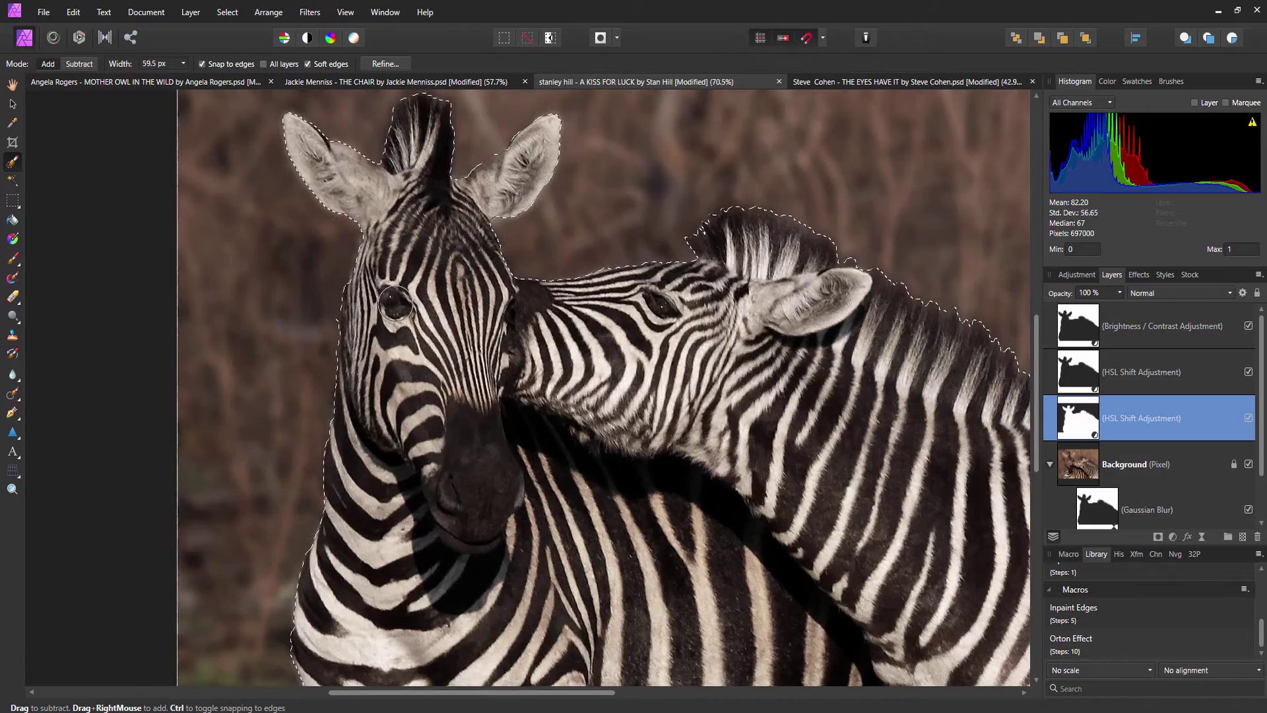
scroll(394, 324, "up", 2)
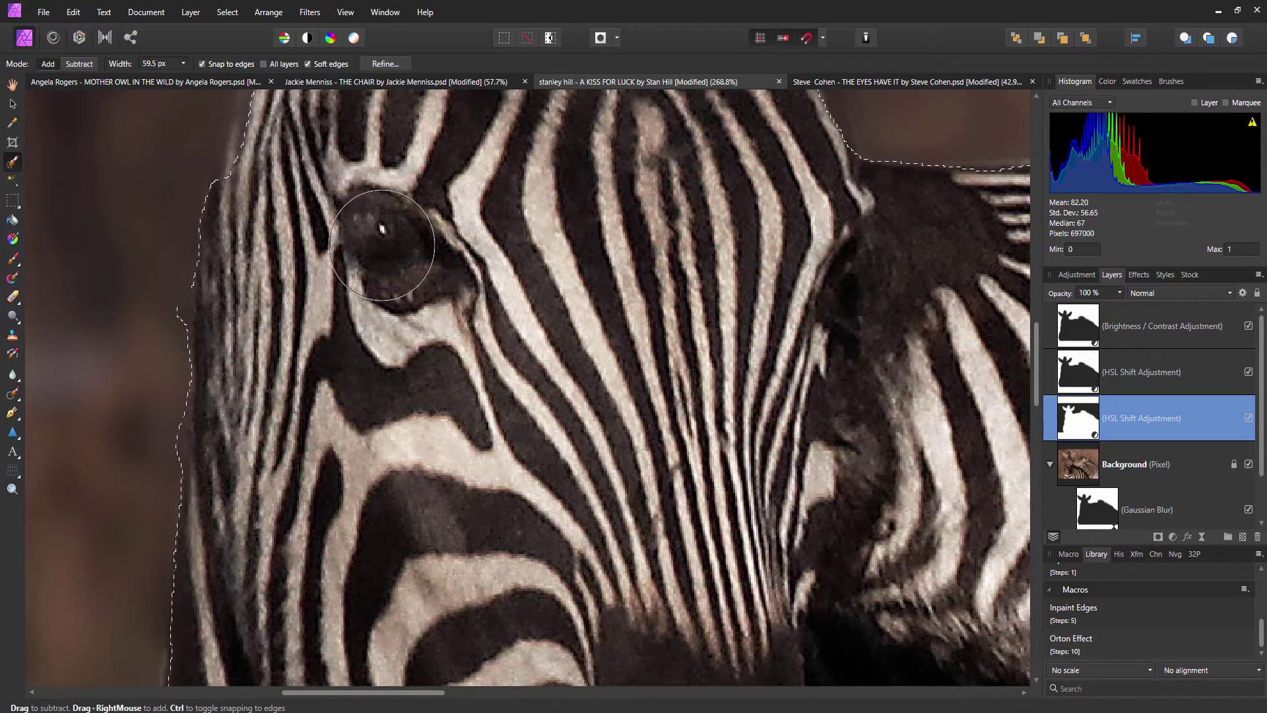
scroll(408, 277, "down", 3)
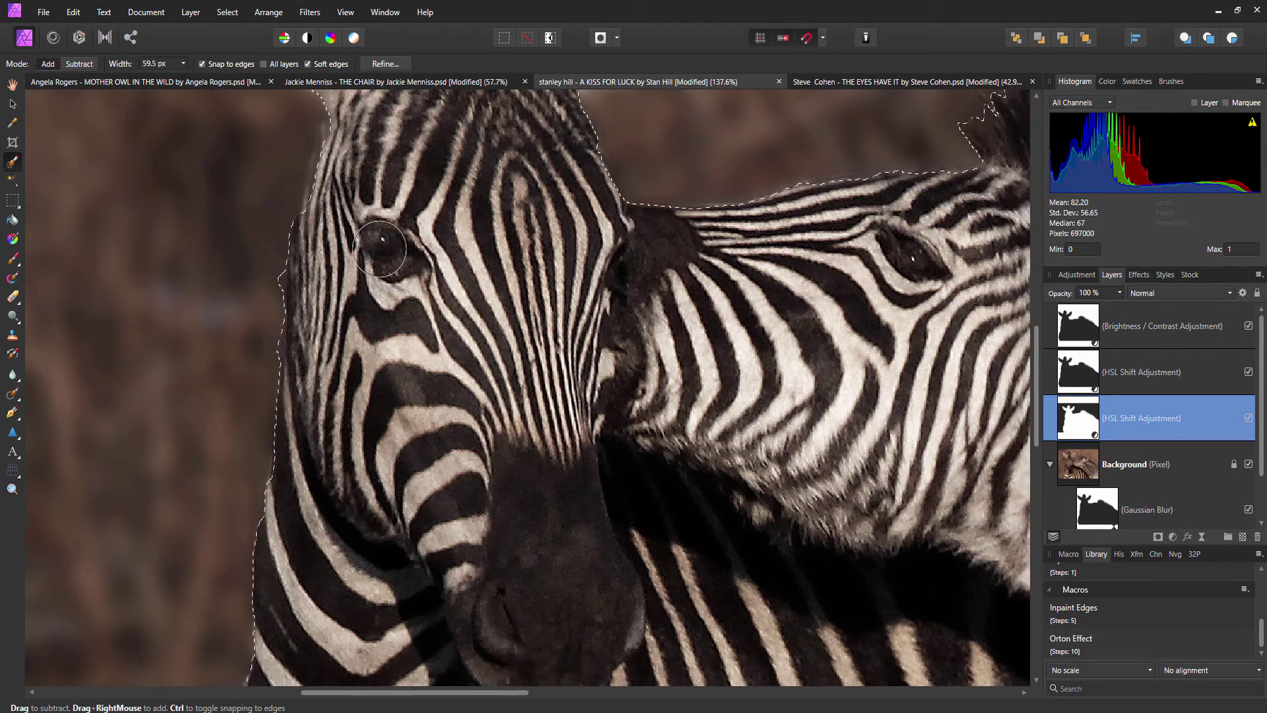
scroll(455, 256, "down", 2)
scroll(456, 256, "down", 3)
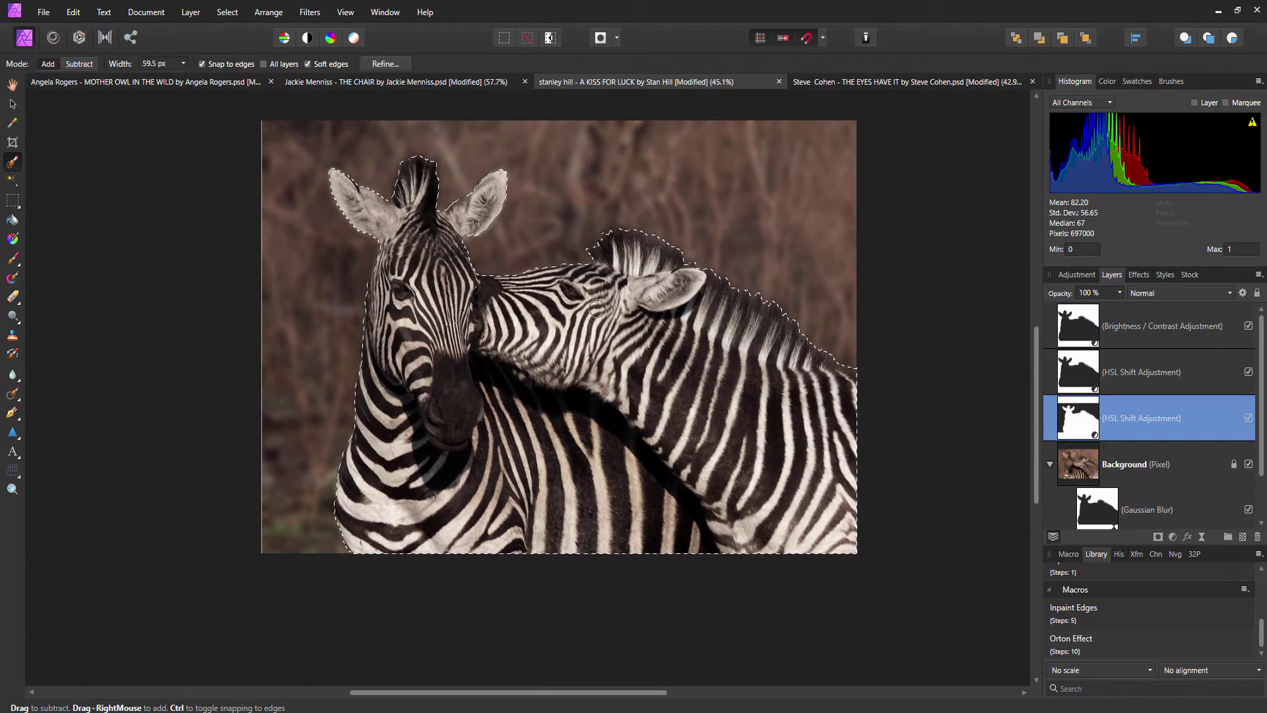
left_click(526, 39)
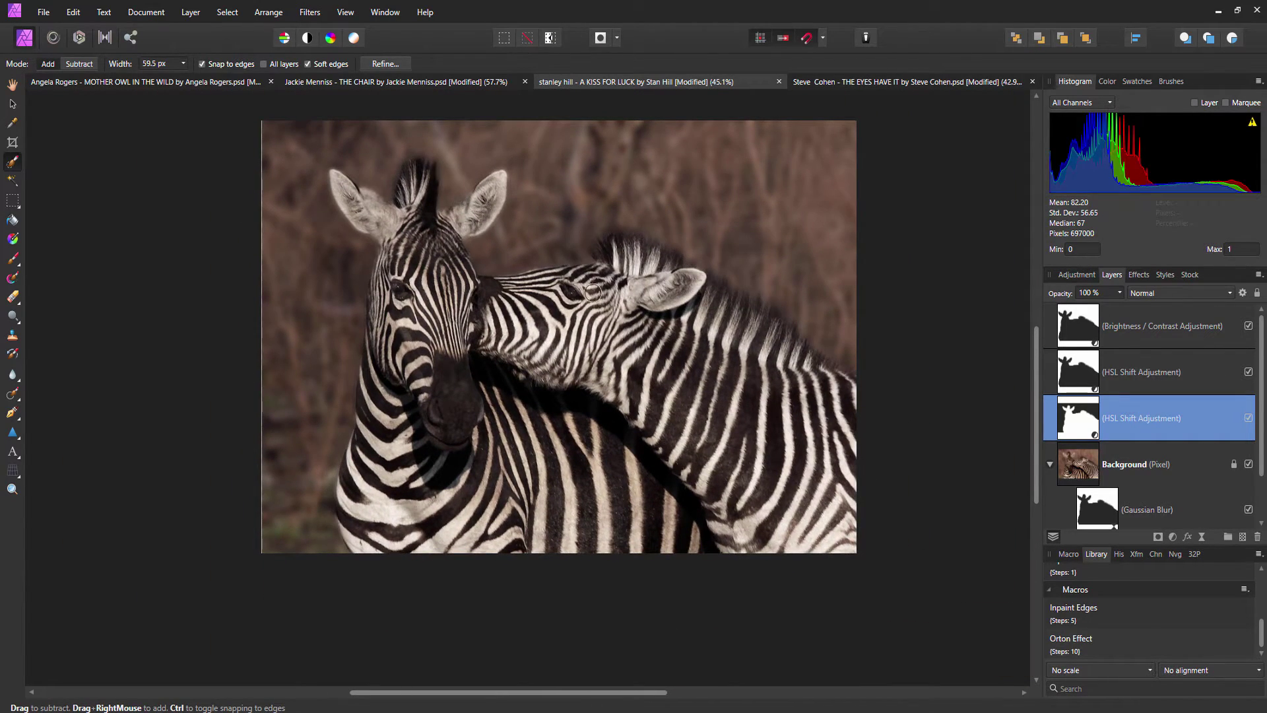
scroll(592, 292, "down", 1)
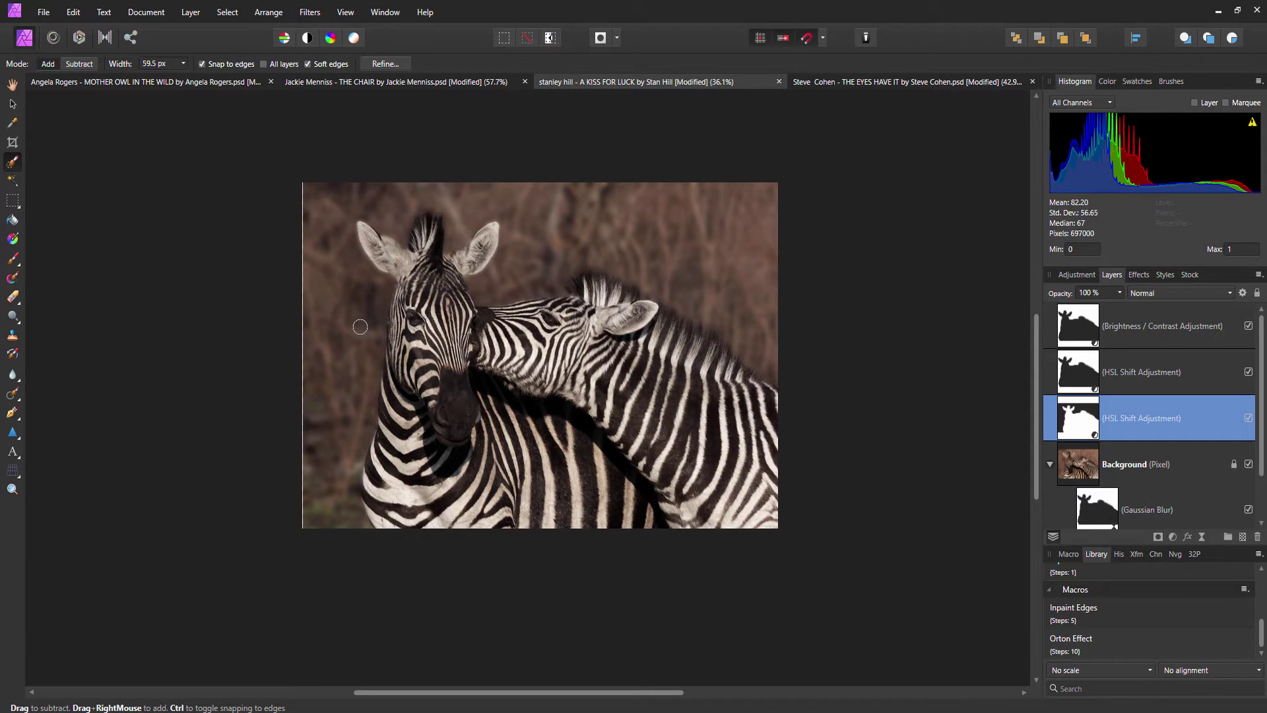
Extend the canvas beyond the photo's left edge with the Crop tool to 2203 x 1396 px and apply it
left_click(13, 145)
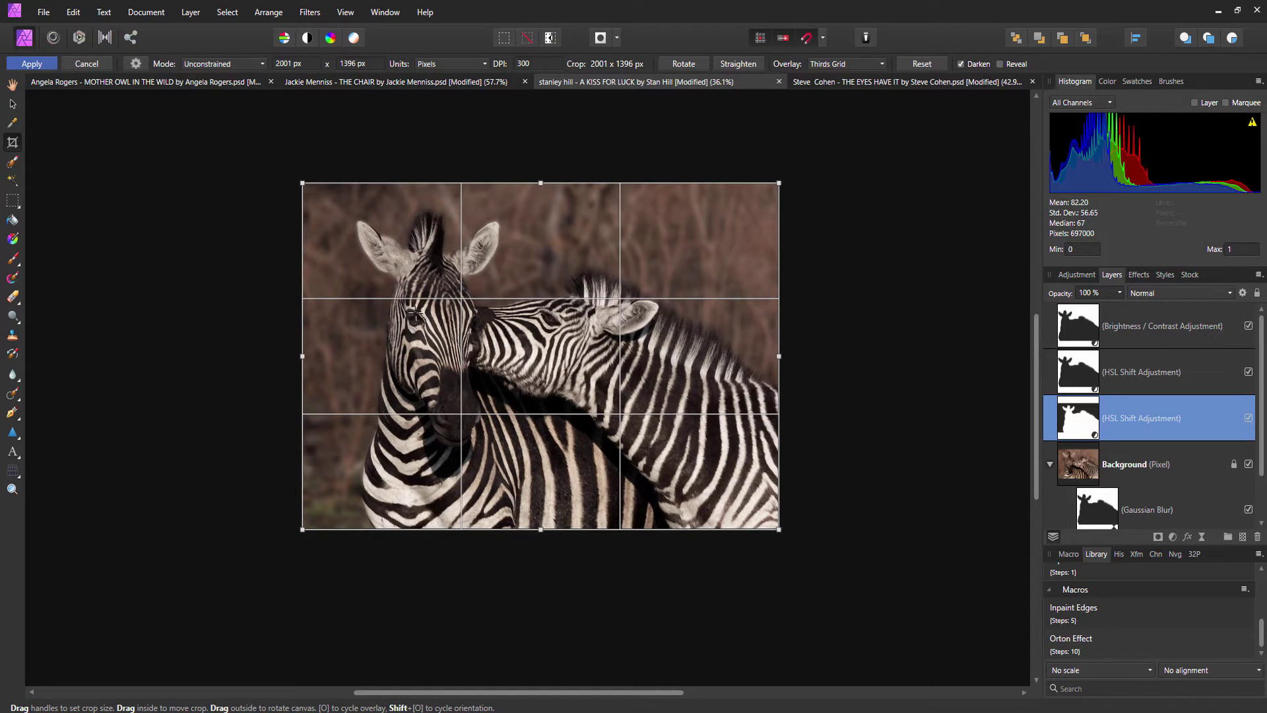
left_click_drag(295, 356, 256, 355)
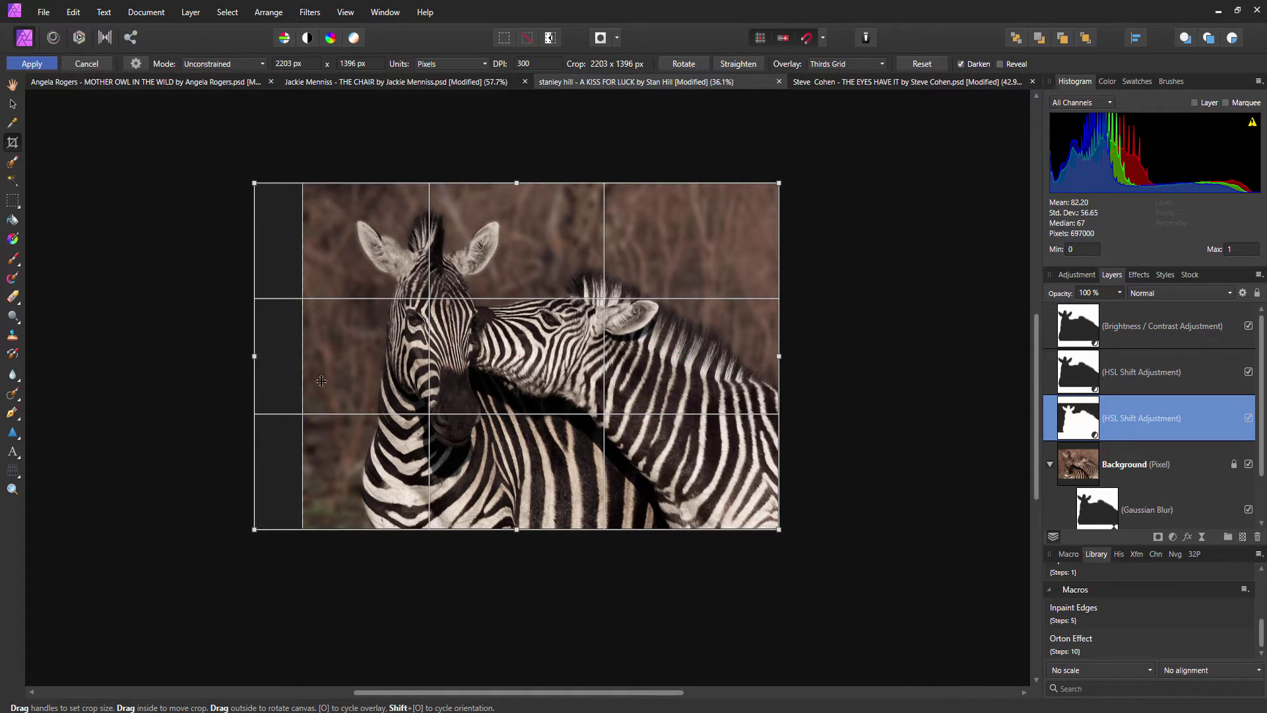
left_click(46, 66)
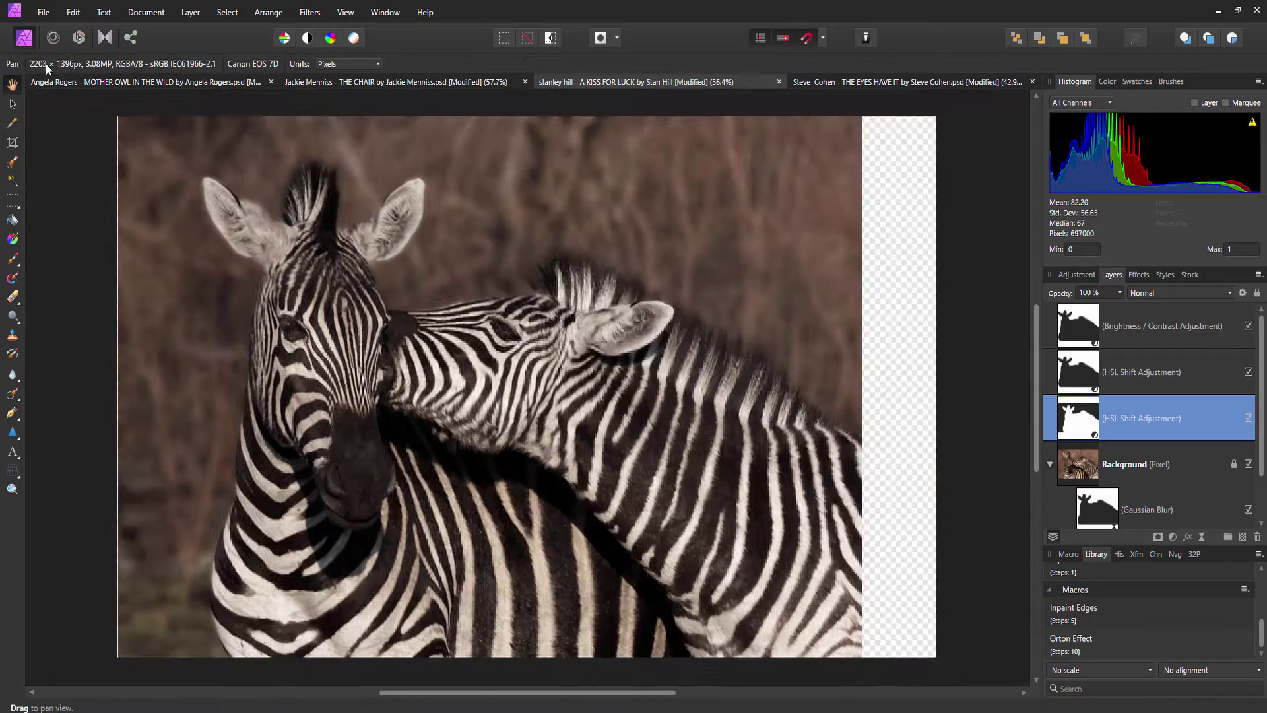
scroll(660, 337, "down", 3)
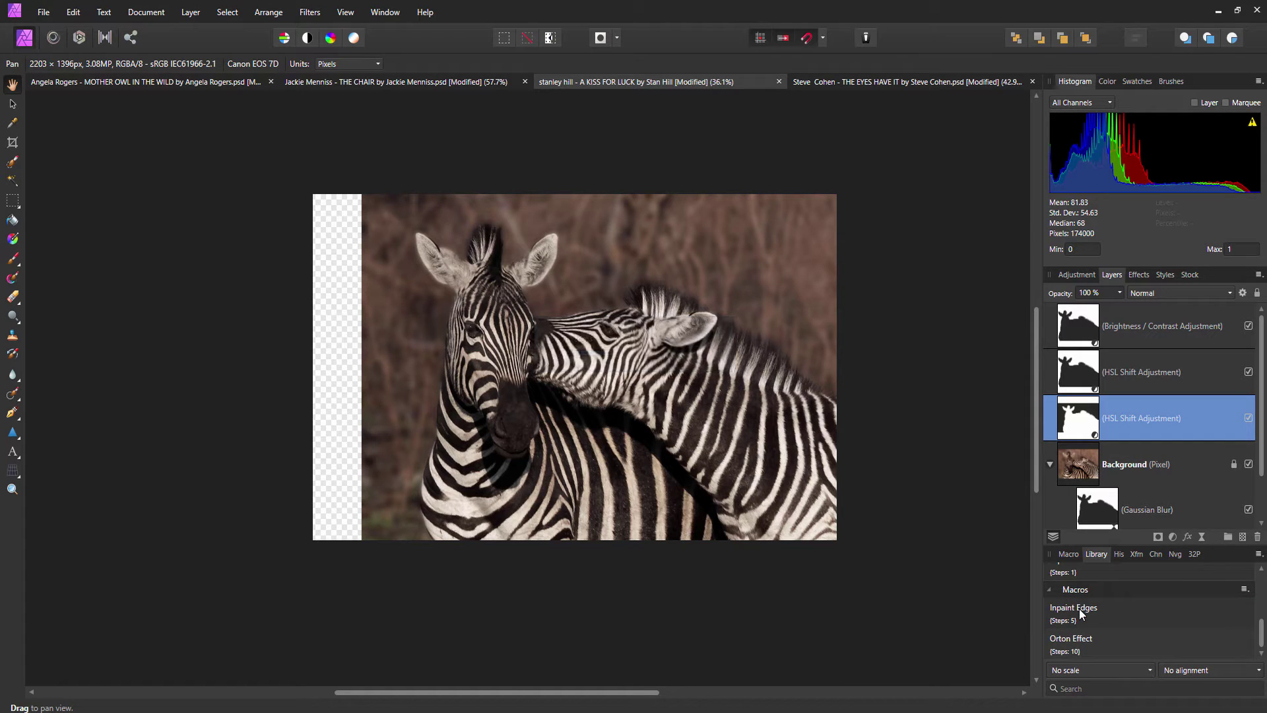
Try to fill the transparent strip by running the Inpaint Edges macro on the Background layer
left_click(1111, 467)
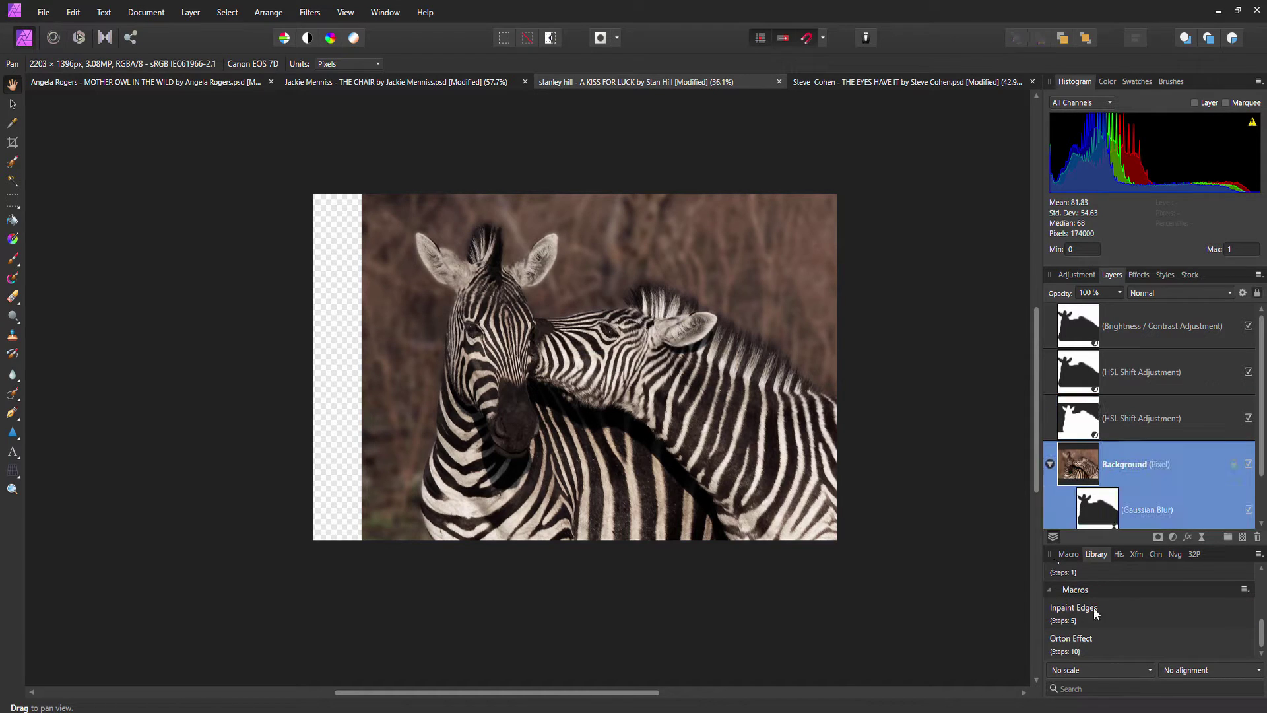
left_click(1085, 613)
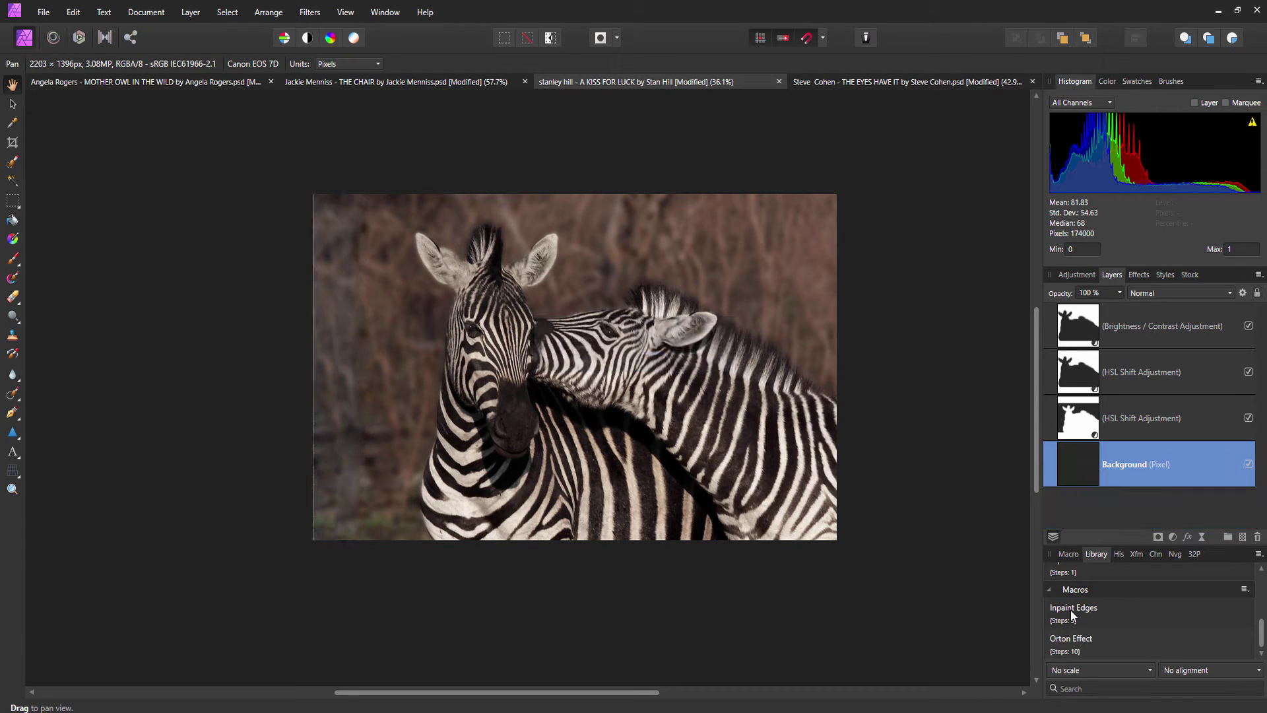
left_click_drag(583, 382, 570, 388)
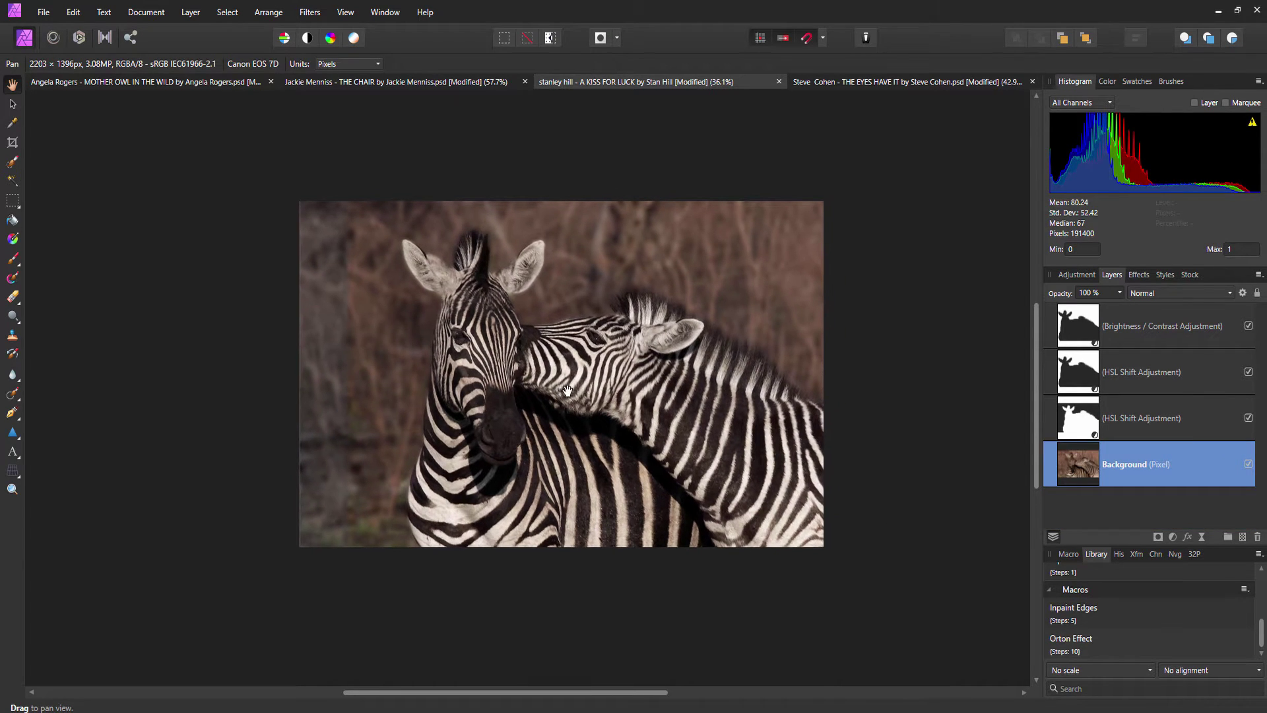
scroll(371, 275, "up", 4)
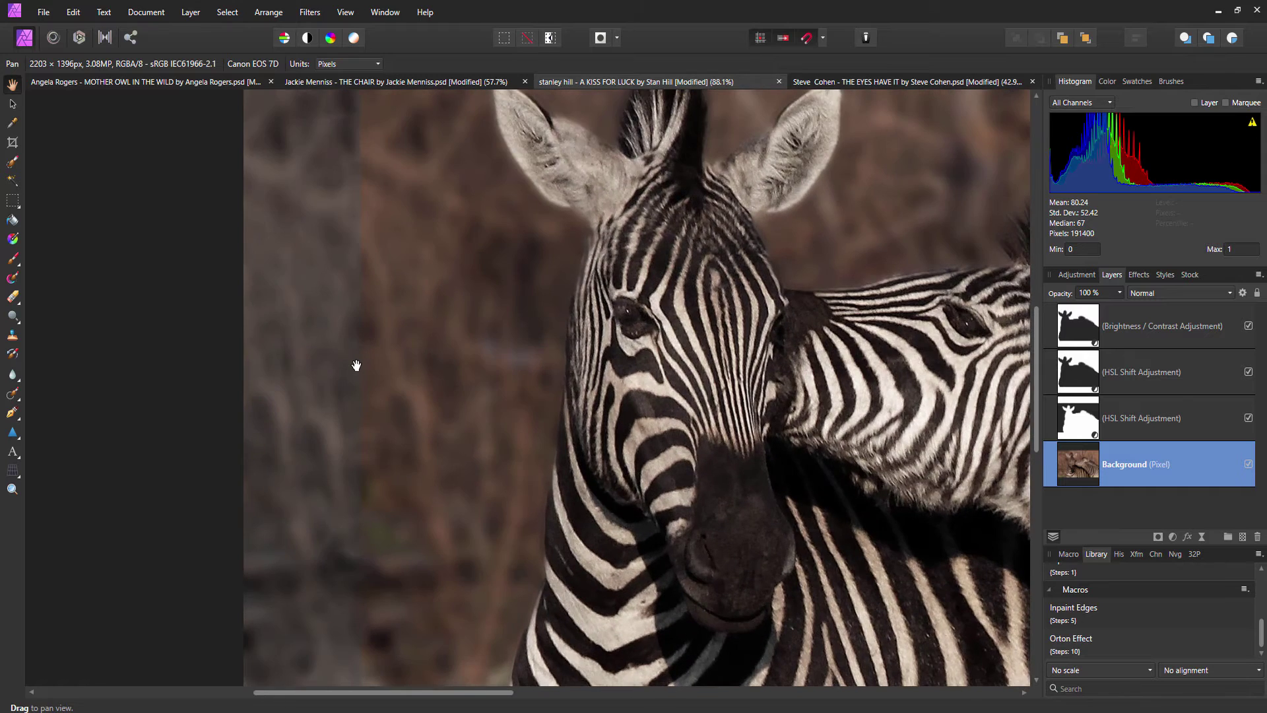
scroll(356, 365, "down", 2)
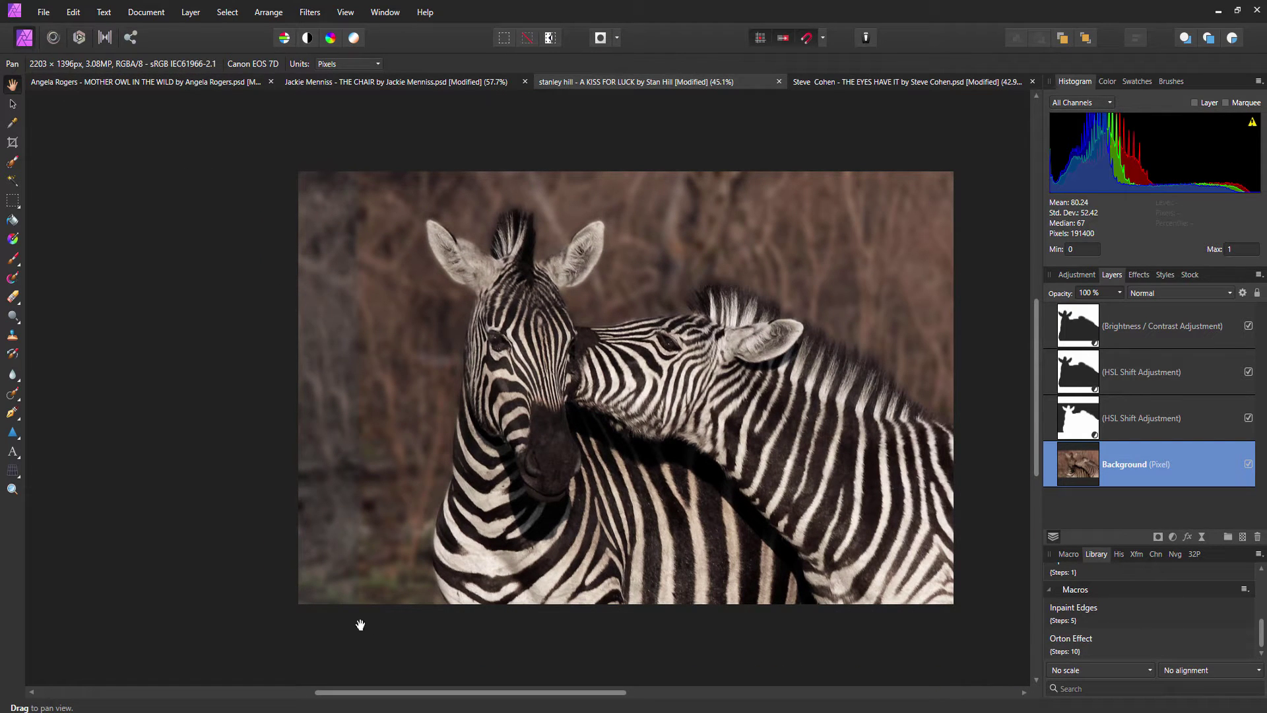
Step the document history back to just before the Inpaint Edges macro
left_click(1125, 554)
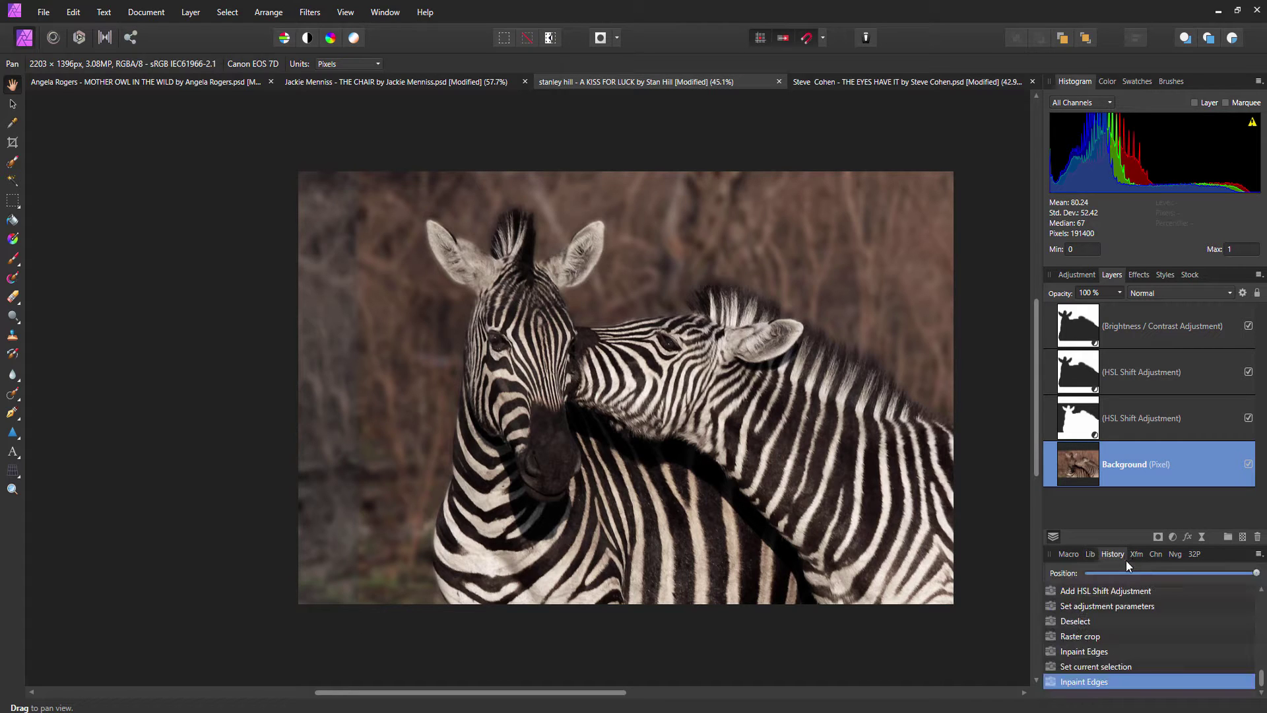
left_click(1106, 668)
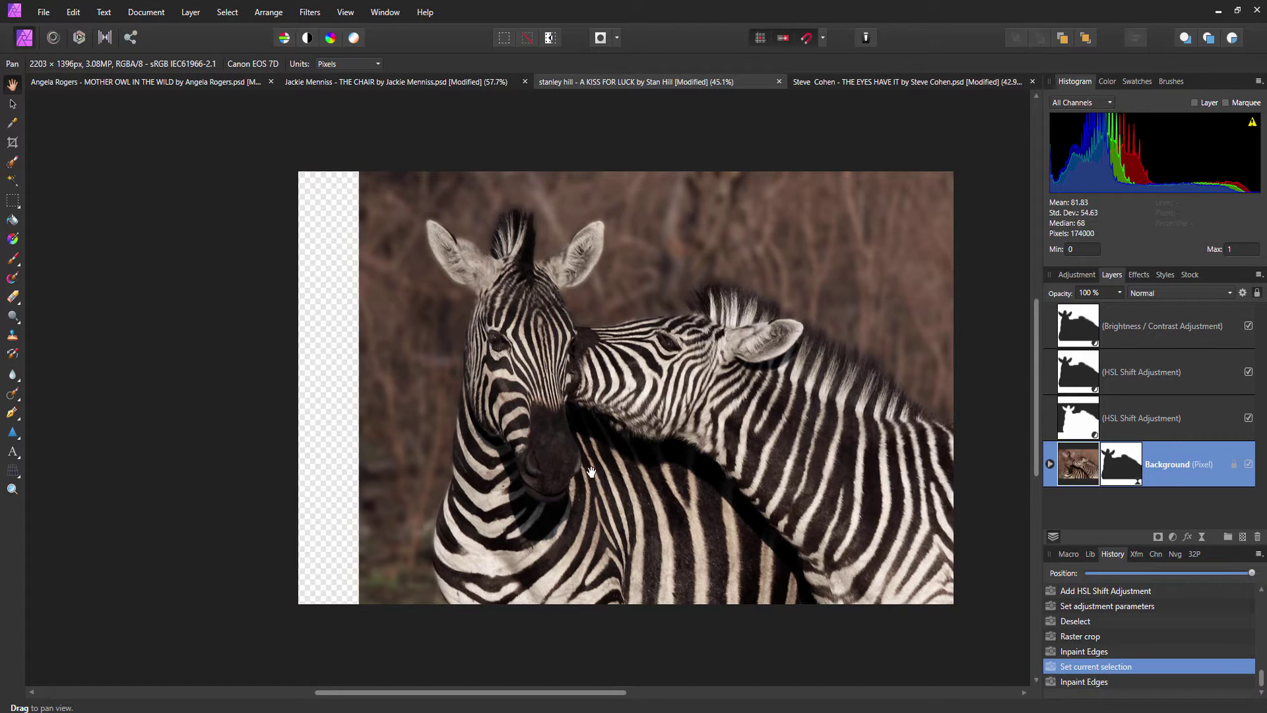
left_click_drag(592, 470, 541, 482)
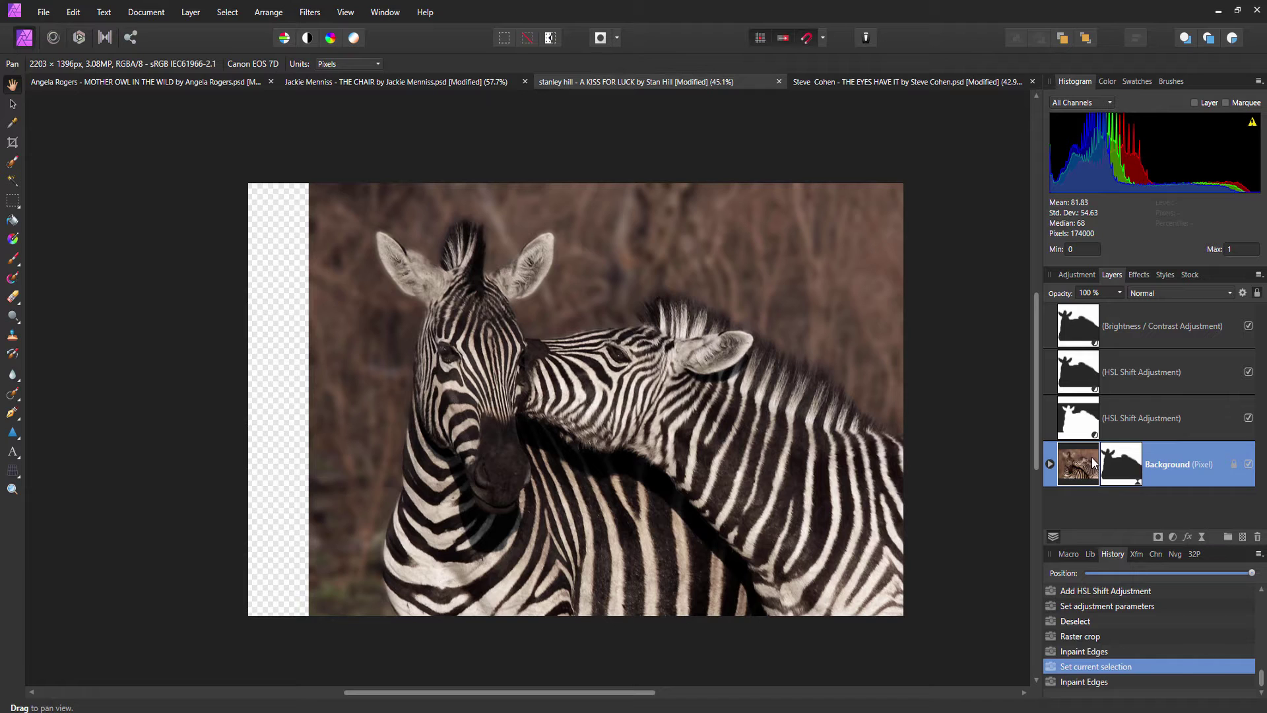
Merge all visible layers into a new pixel layer and fill its transparent strip with the Inpaint Edges macro
right_click(1092, 322)
left_click(1118, 528)
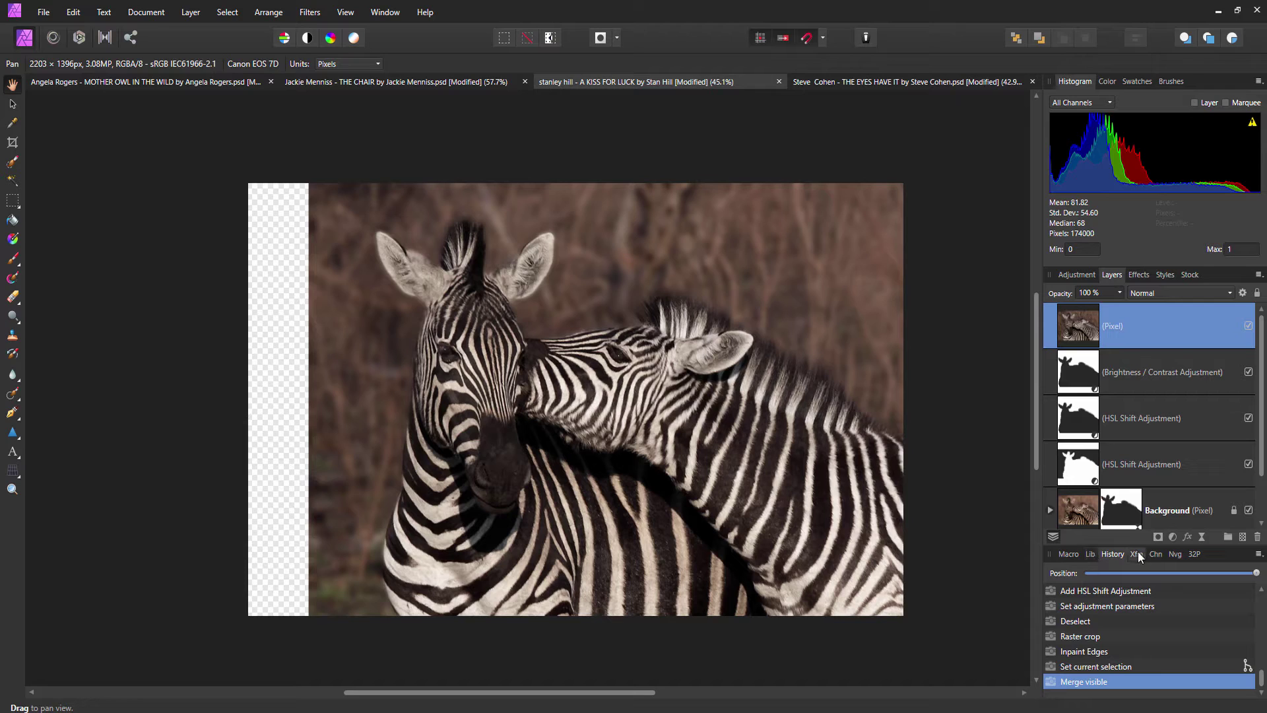
left_click(1093, 554)
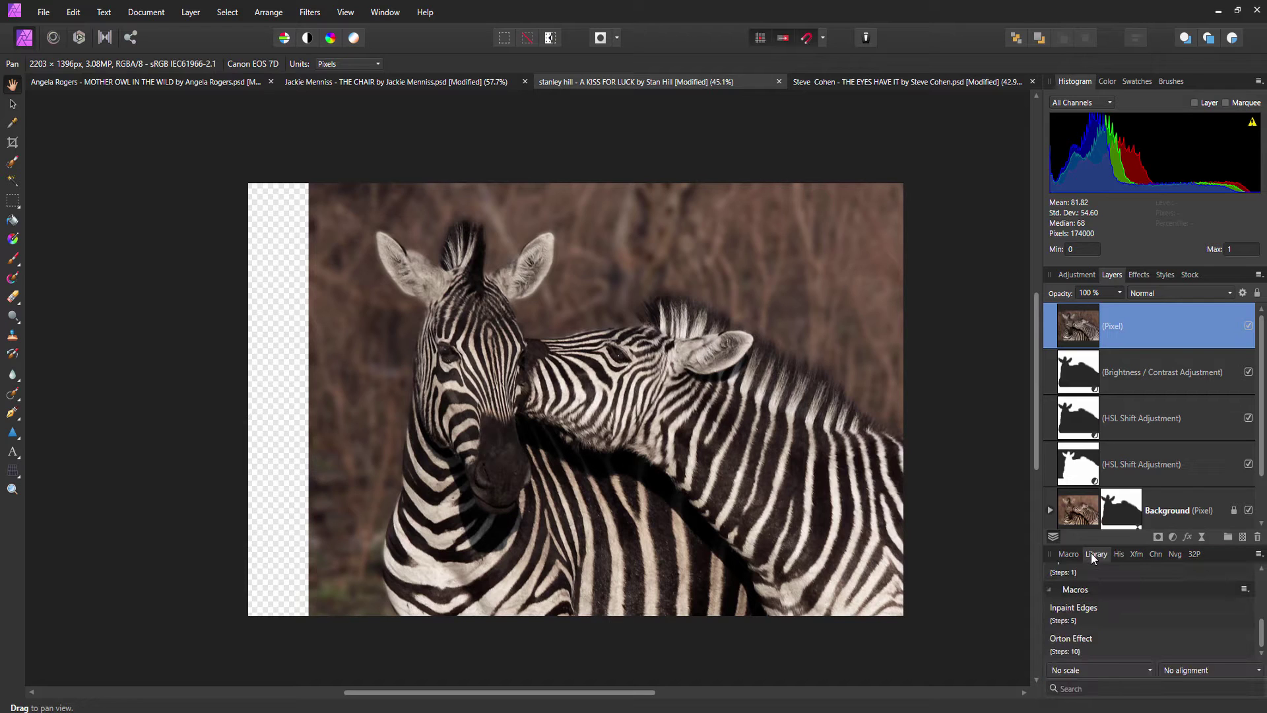
left_click(1064, 614)
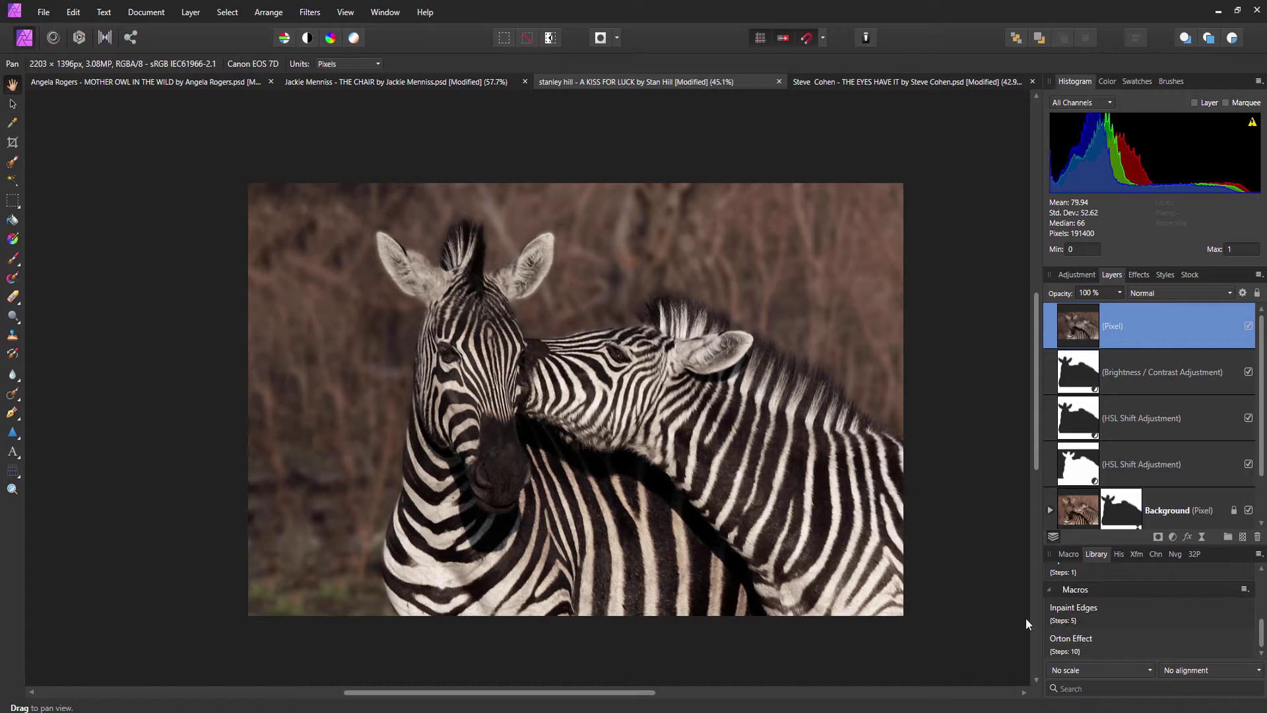
Examine the inpainted strip along the photo's left side and its lower-left corner for blending flaws
scroll(297, 409, "down", 2)
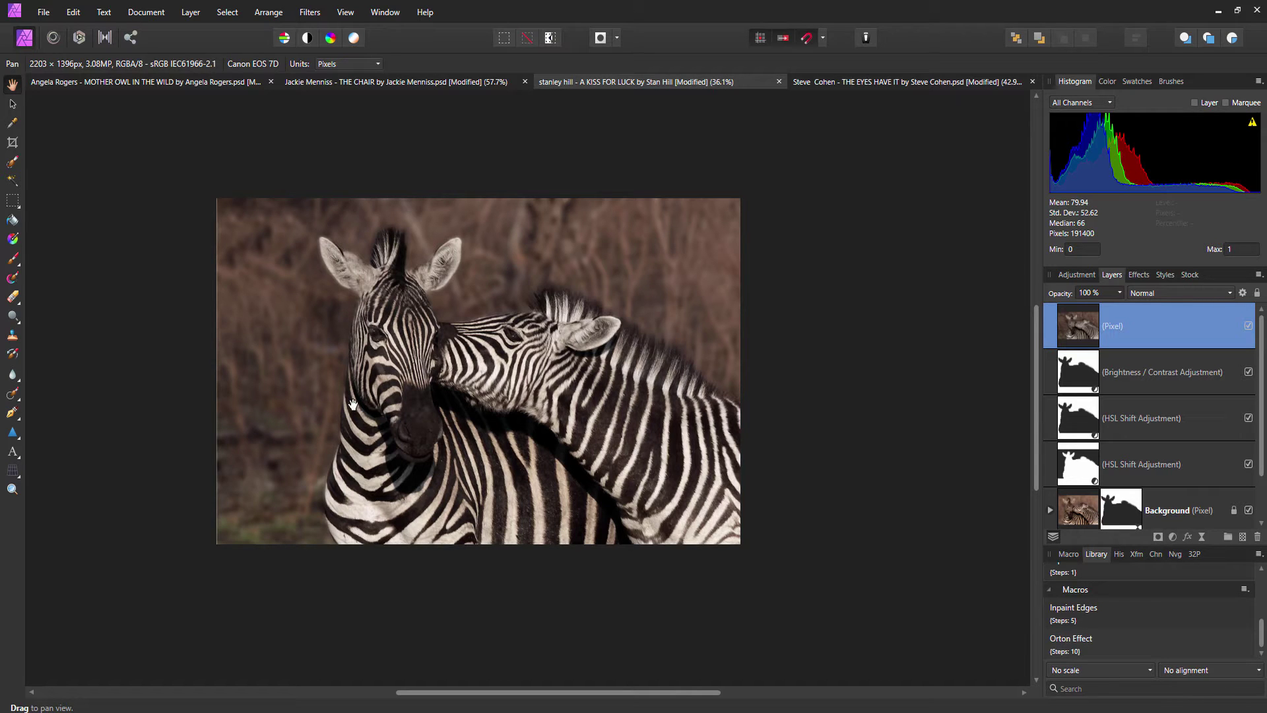
left_click_drag(328, 433, 427, 325)
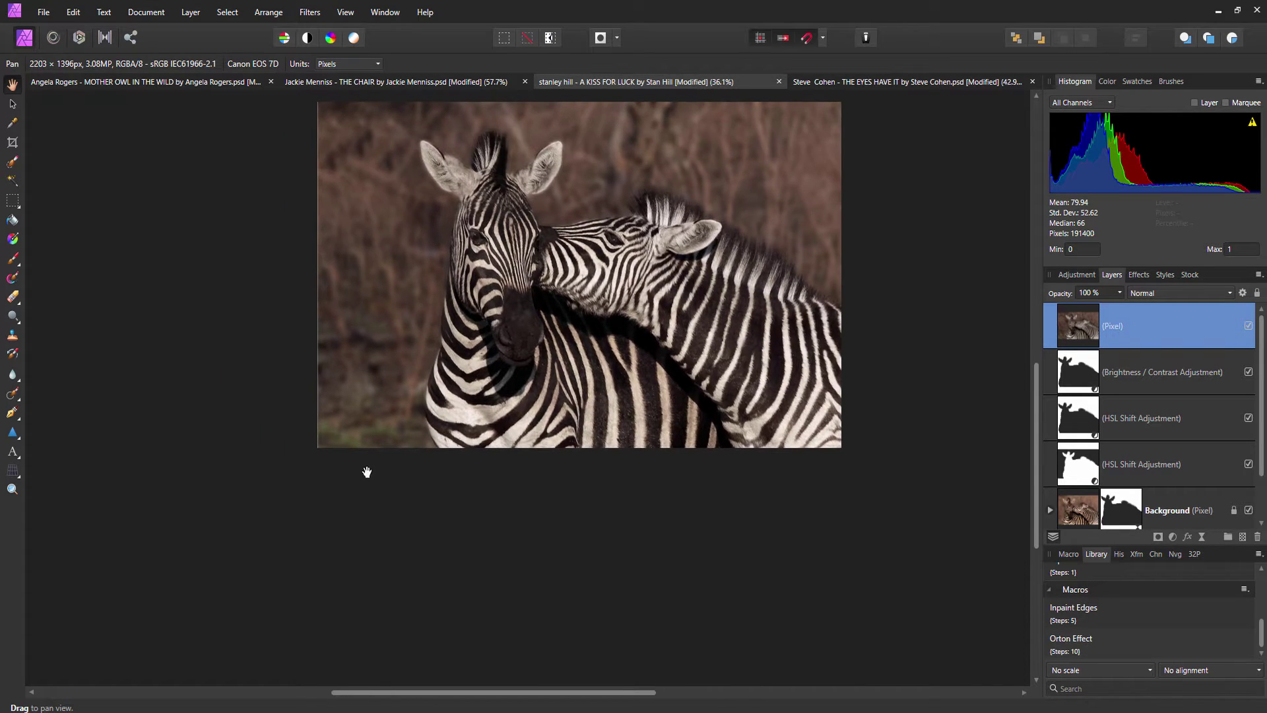
scroll(360, 465, "up", 2)
scroll(358, 456, "up", 2)
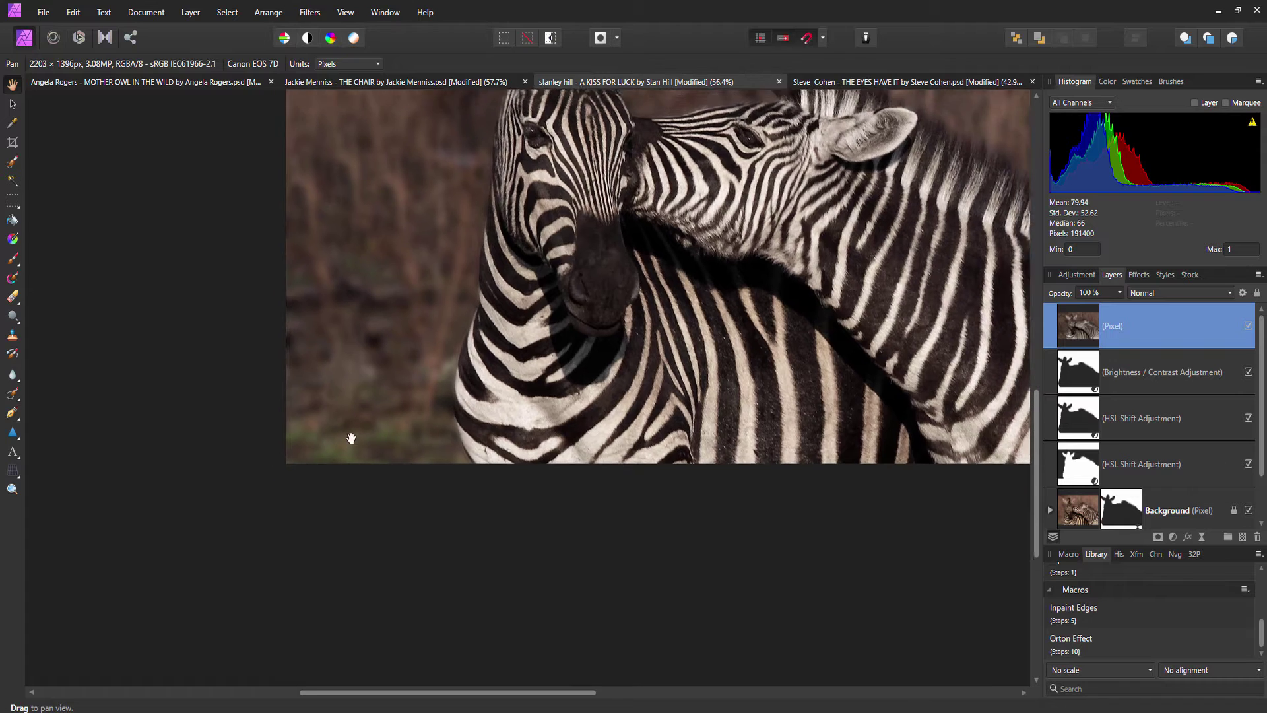
scroll(439, 386, "down", 2)
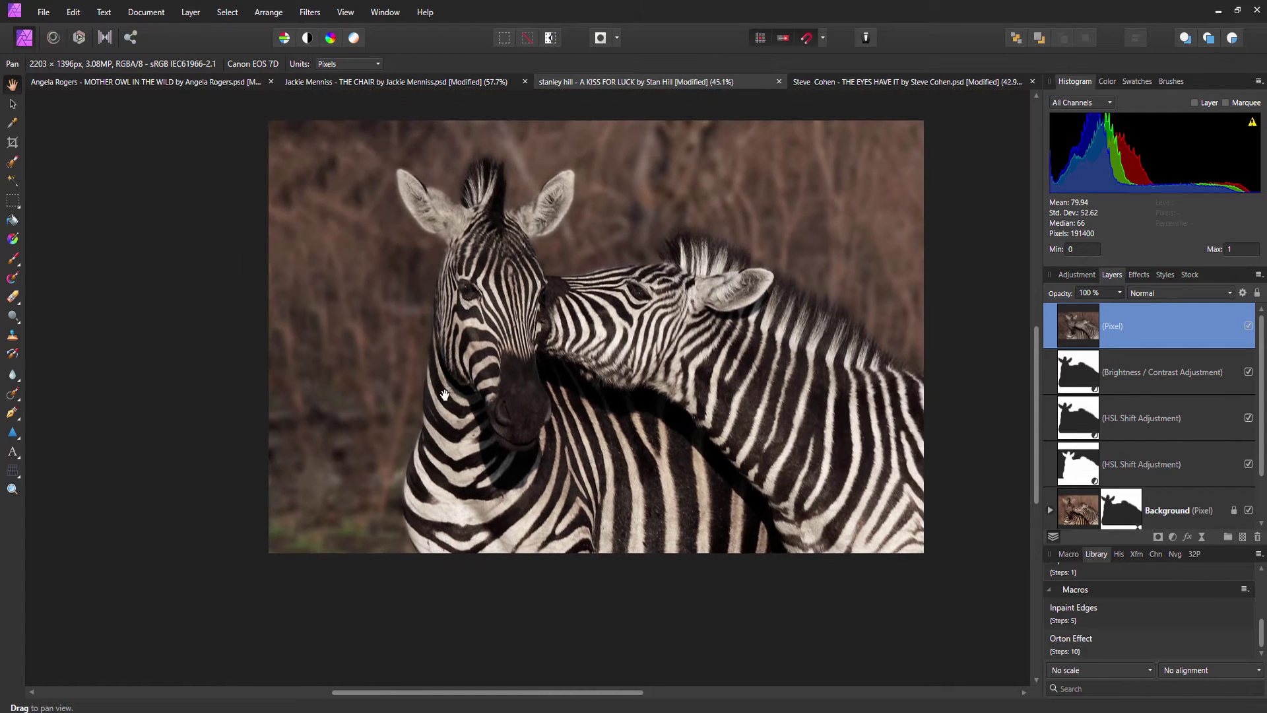
left_click_drag(441, 391, 403, 383)
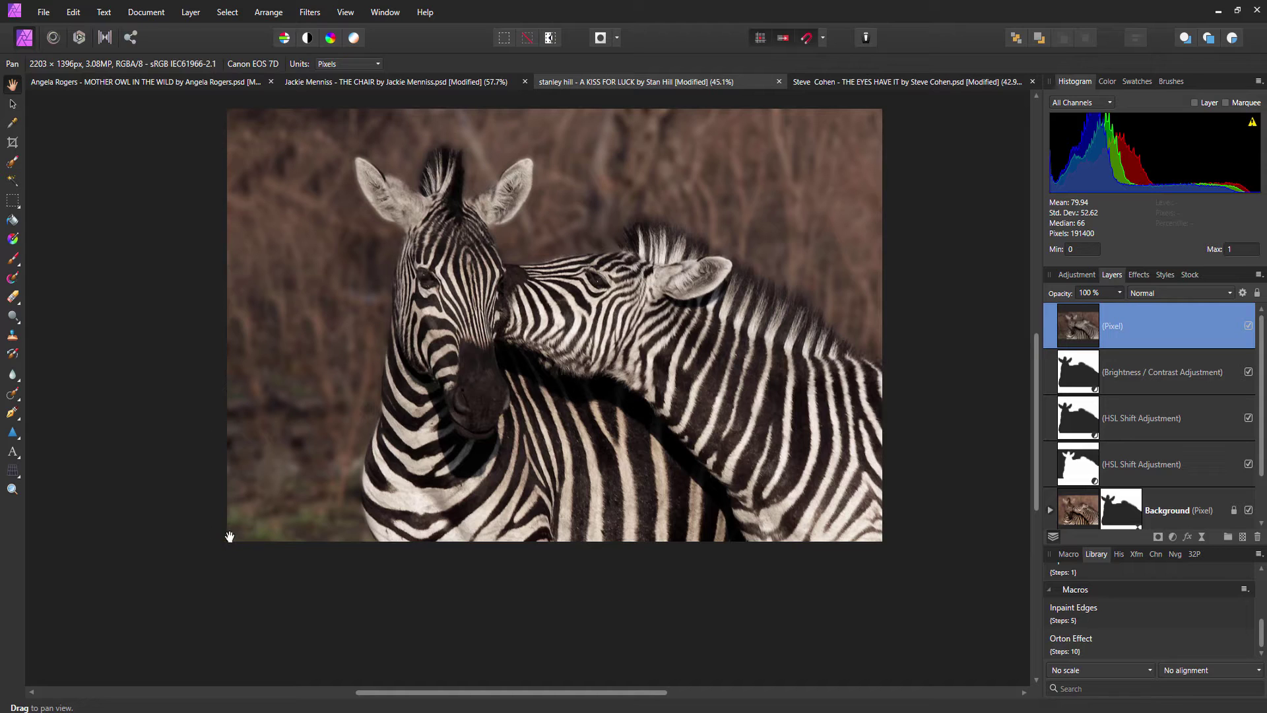
scroll(313, 467, "down", 1)
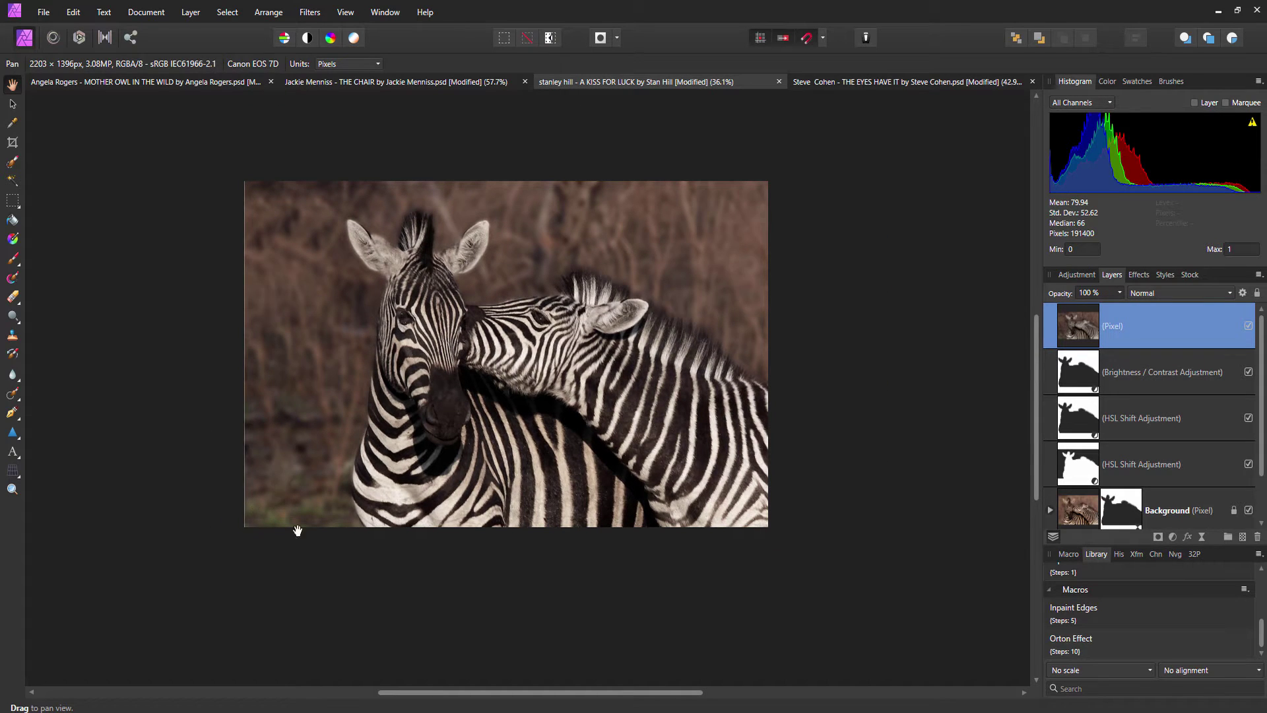
Add an HSL adjustment above the merged zebra layer with the saturation shift at -85%
scroll(363, 362, "up", 2)
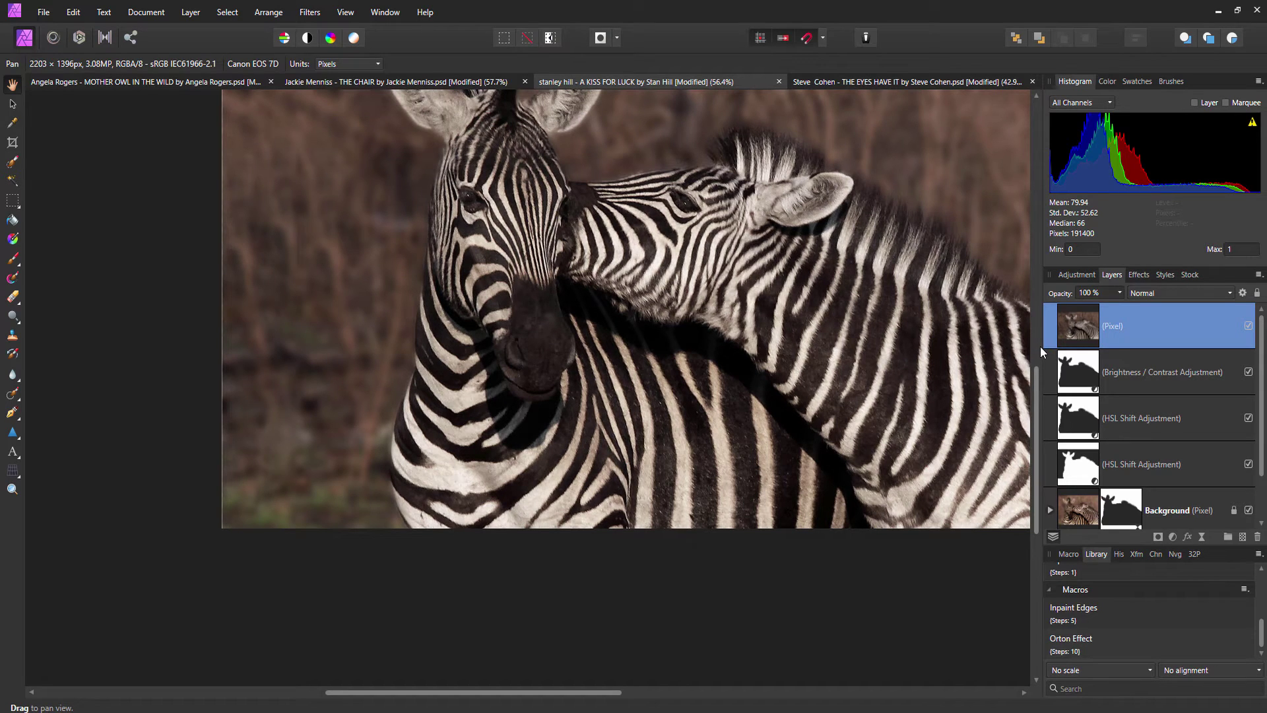
left_click(1173, 537)
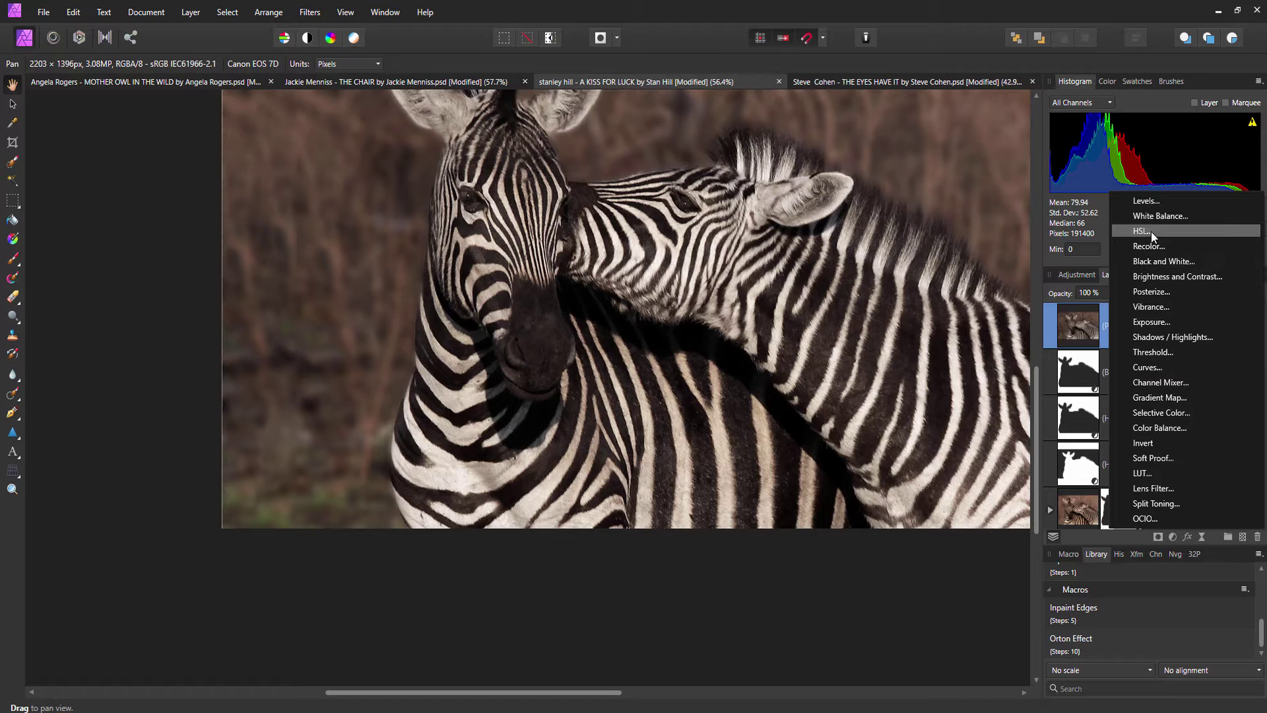
left_click(1152, 232)
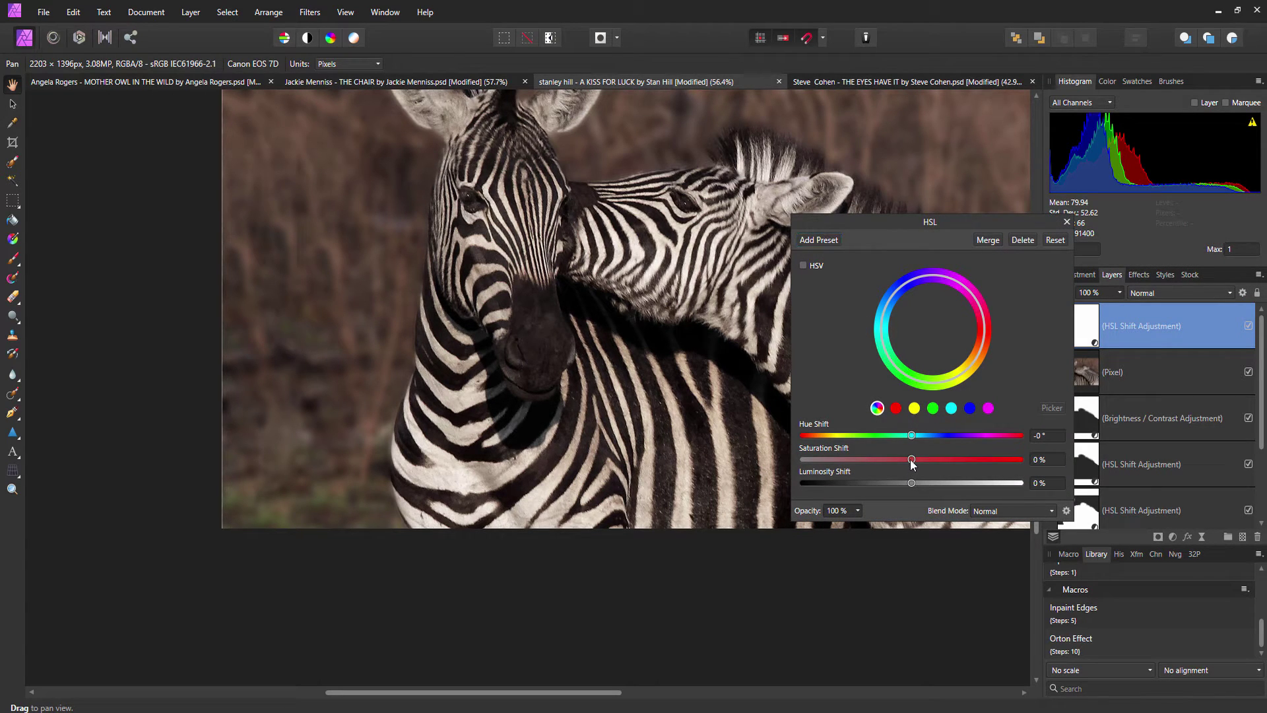
left_click_drag(911, 459, 820, 469)
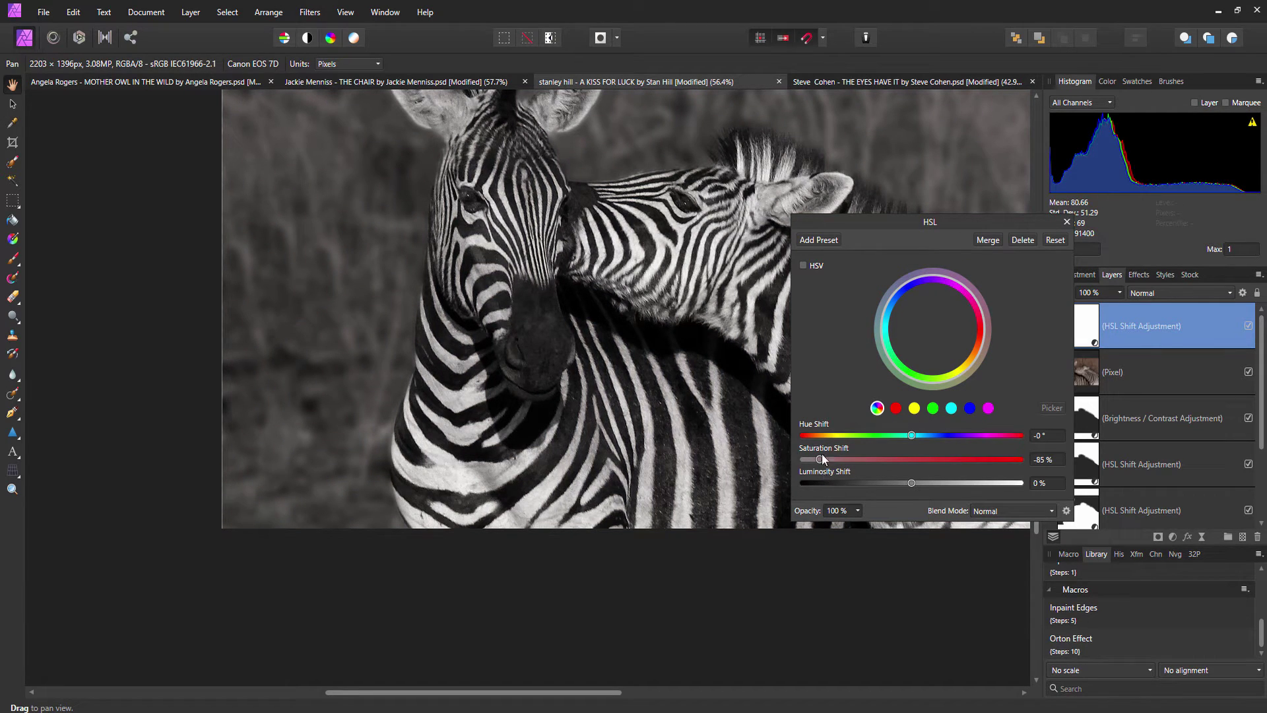
left_click(1068, 222)
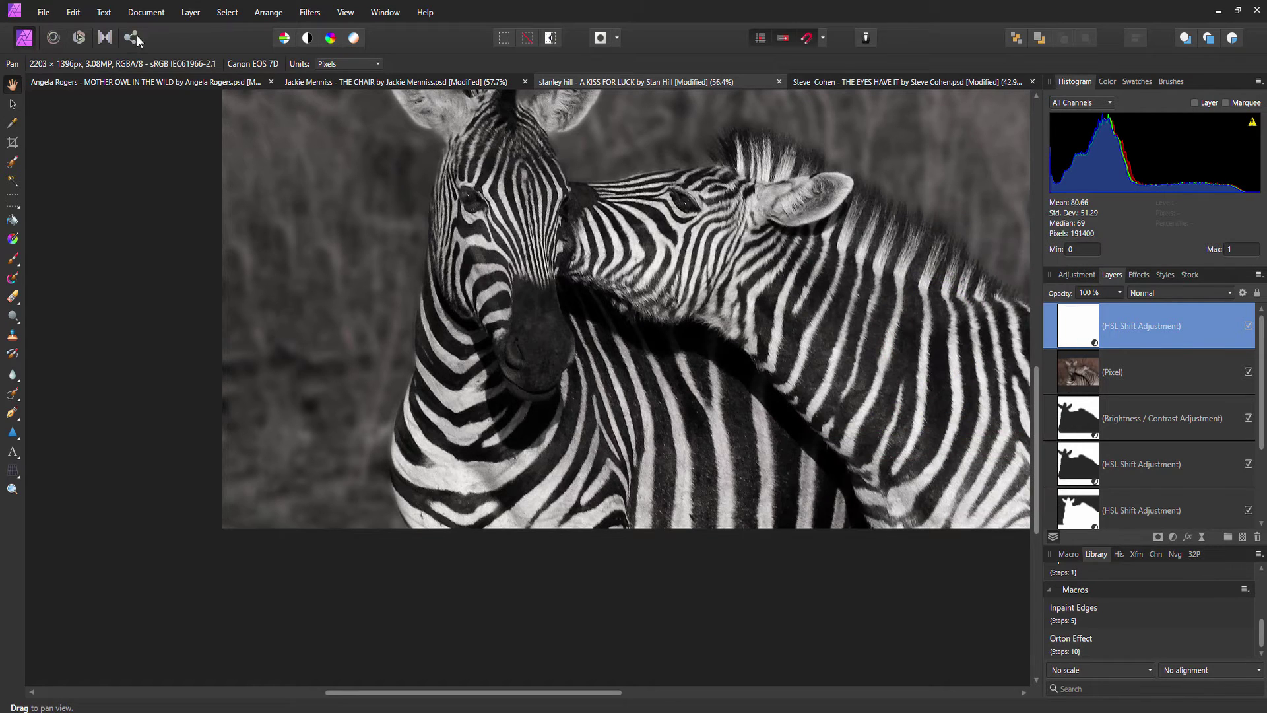
Invert the new HSL adjustment's mask to hide its effect across the whole photo
left_click(198, 14)
left_click(199, 41)
scroll(403, 369, "down", 2)
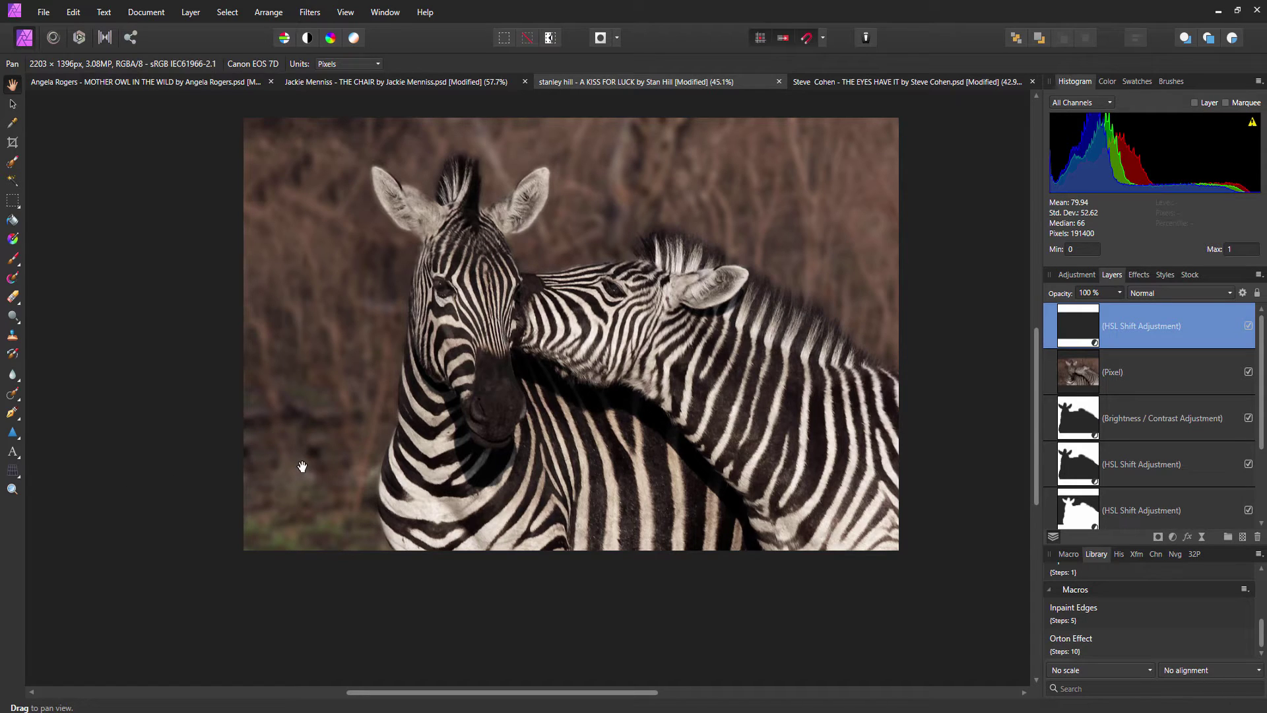
Paint white on the HSL adjustment's mask with a 52% hardness brush to desaturate the grass in the photo's lower-left corner
left_click(11, 261)
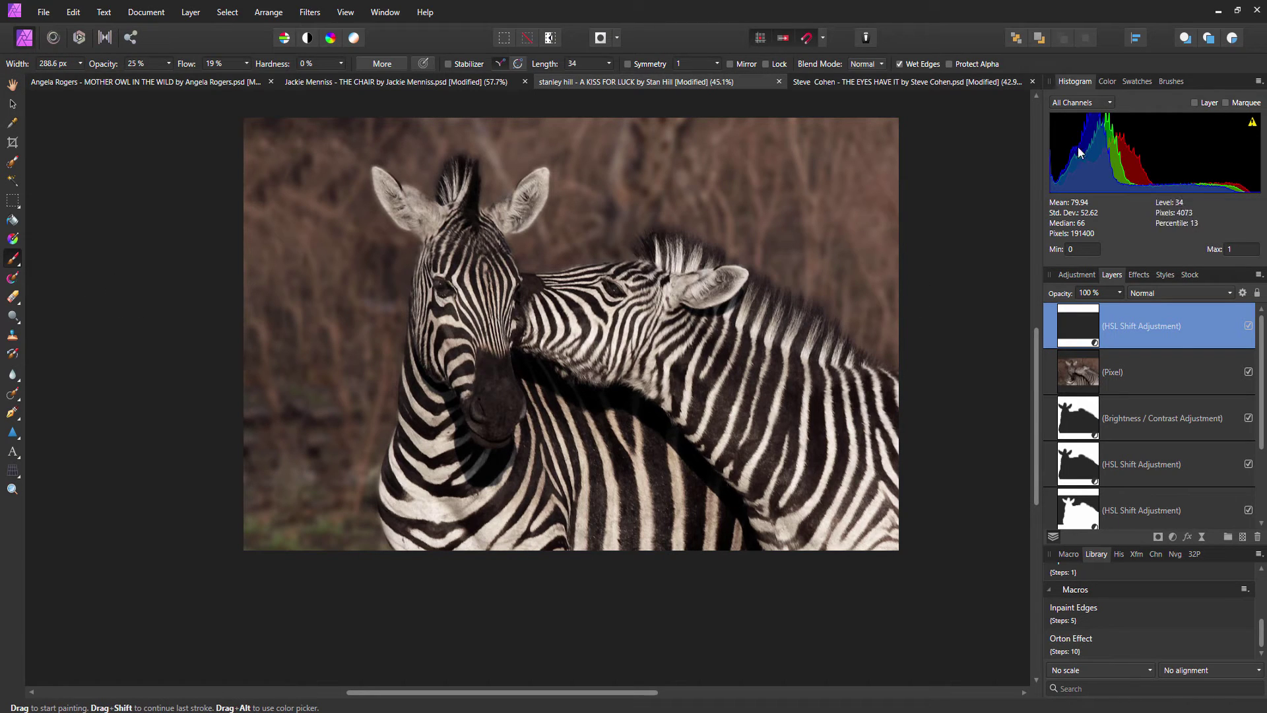
left_click(1107, 82)
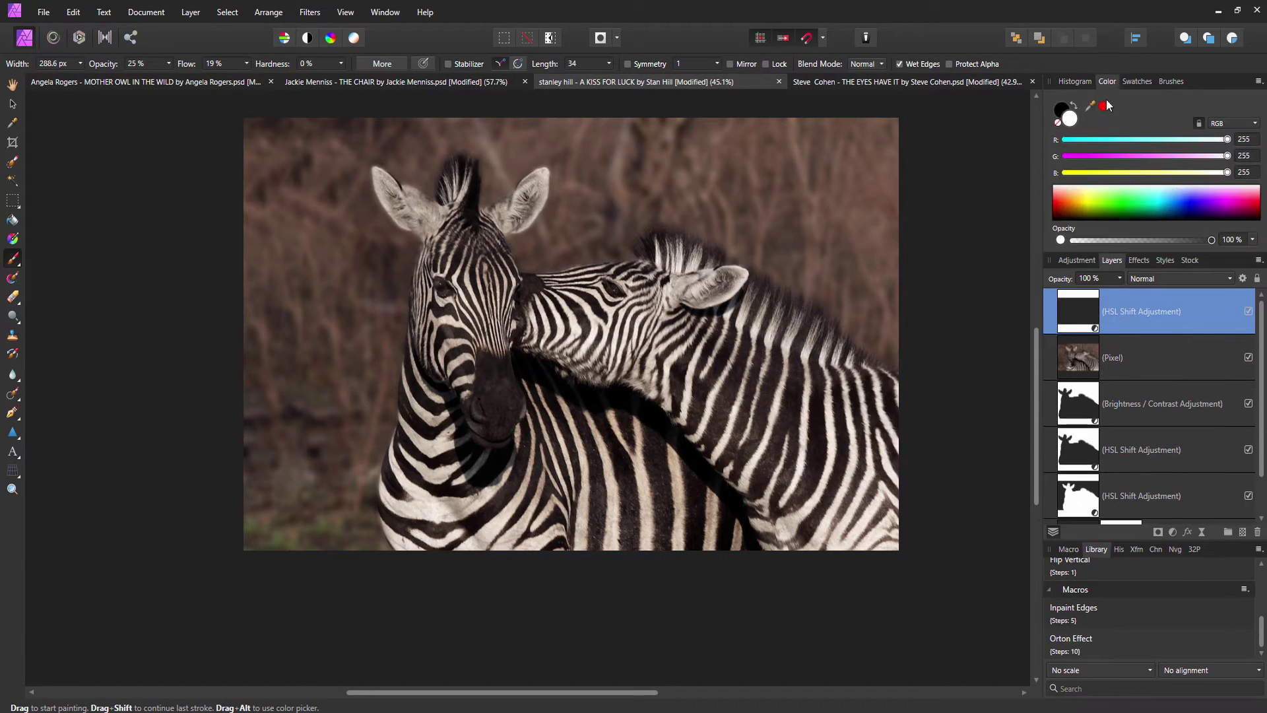
left_click(1064, 110)
scroll(284, 541, "up", 3)
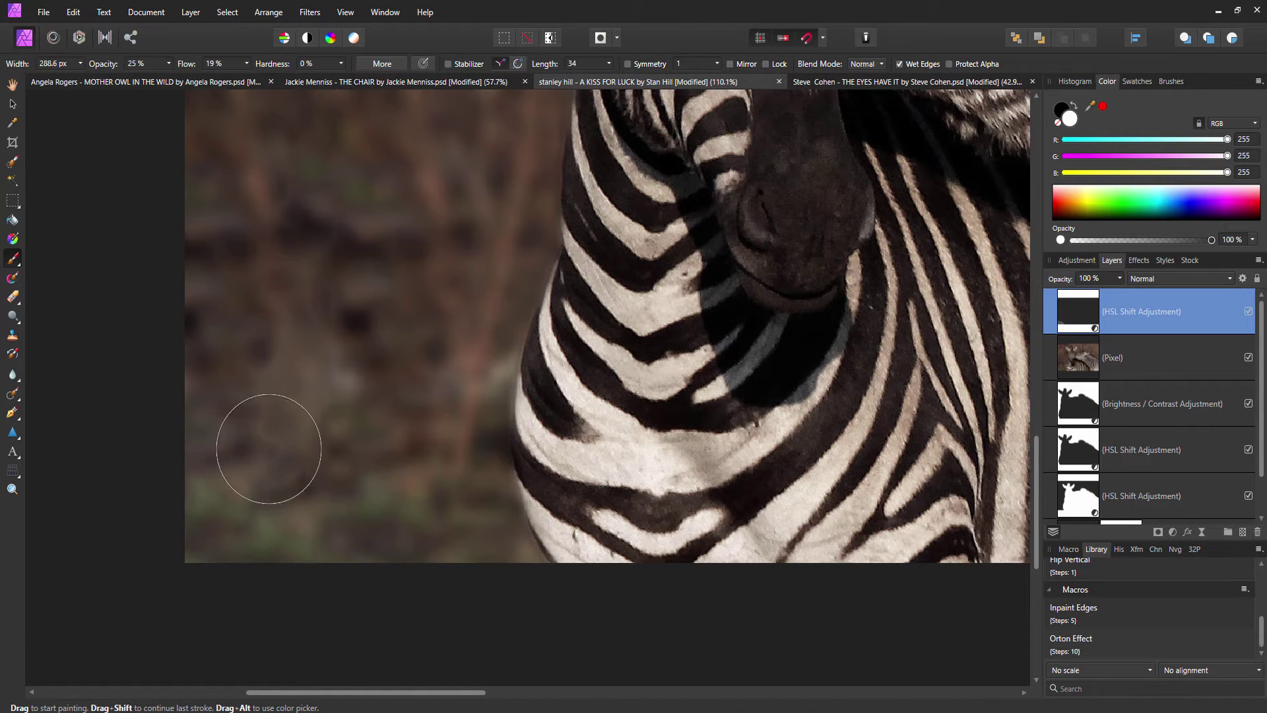
left_click(341, 63)
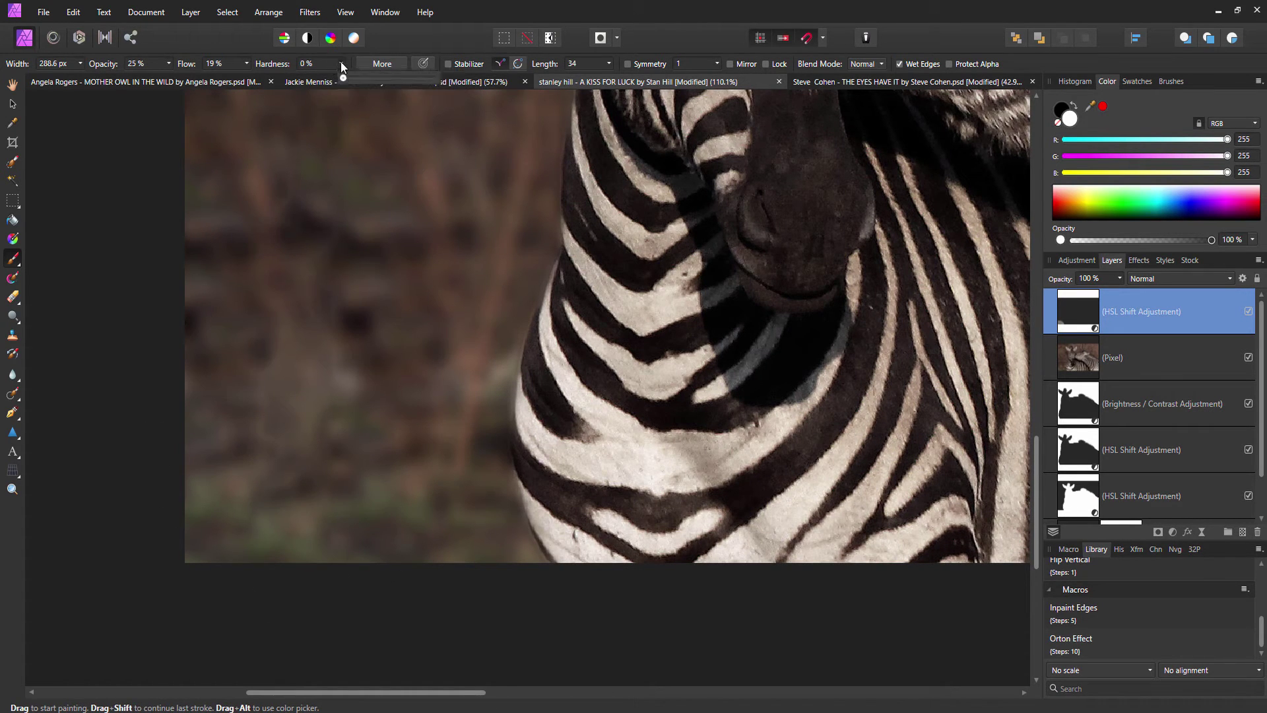
left_click_drag(343, 78, 392, 78)
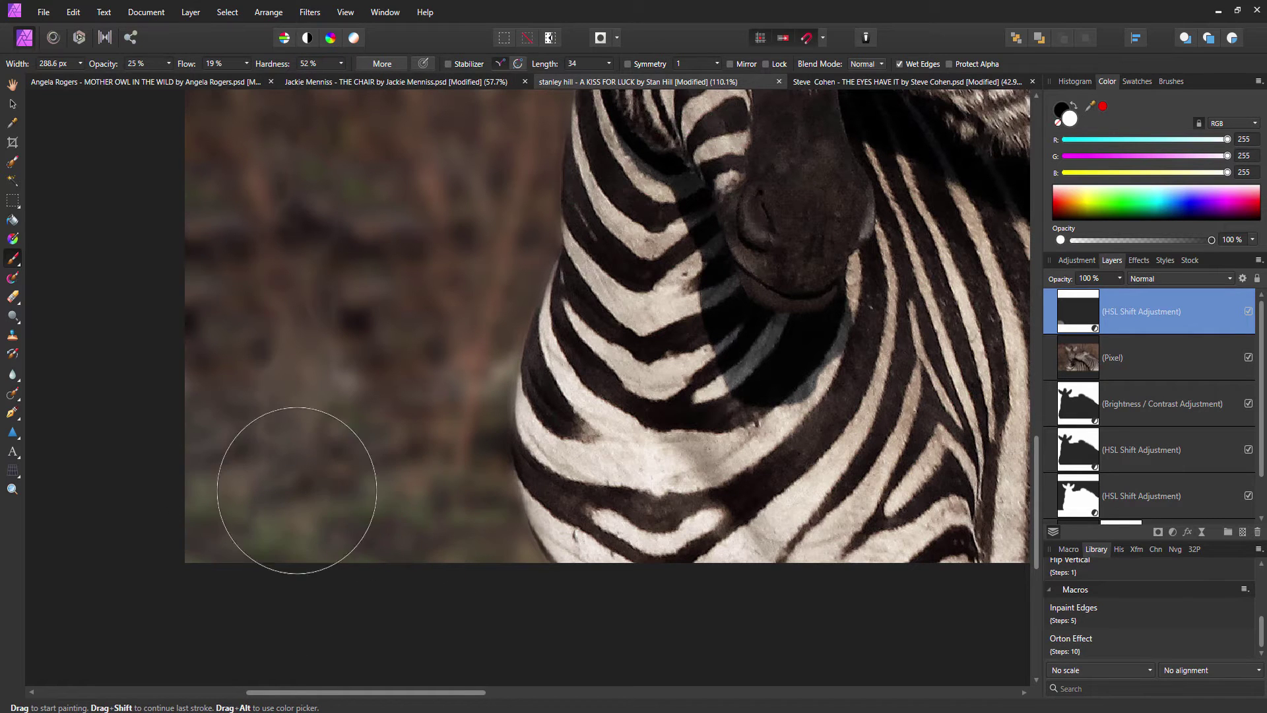
mouse_move(254, 521)
left_mouse_down()
mouse_move(405, 388)
mouse_move(280, 490)
mouse_move(338, 389)
mouse_move(286, 455)
mouse_move(219, 491)
mouse_move(422, 500)
mouse_move(223, 527)
mouse_move(333, 448)
mouse_move(308, 546)
mouse_move(266, 445)
mouse_move(343, 561)
mouse_move(242, 463)
mouse_move(414, 557)
mouse_move(278, 511)
mouse_move(406, 444)
mouse_move(215, 507)
mouse_move(371, 364)
mouse_move(319, 402)
mouse_move(308, 202)
mouse_move(325, 181)
mouse_move(193, 201)
mouse_move(427, 213)
mouse_move(119, 179)
mouse_move(422, 194)
mouse_move(185, 151)
mouse_move(436, 187)
left_mouse_up()
scroll(432, 291, "down", 5)
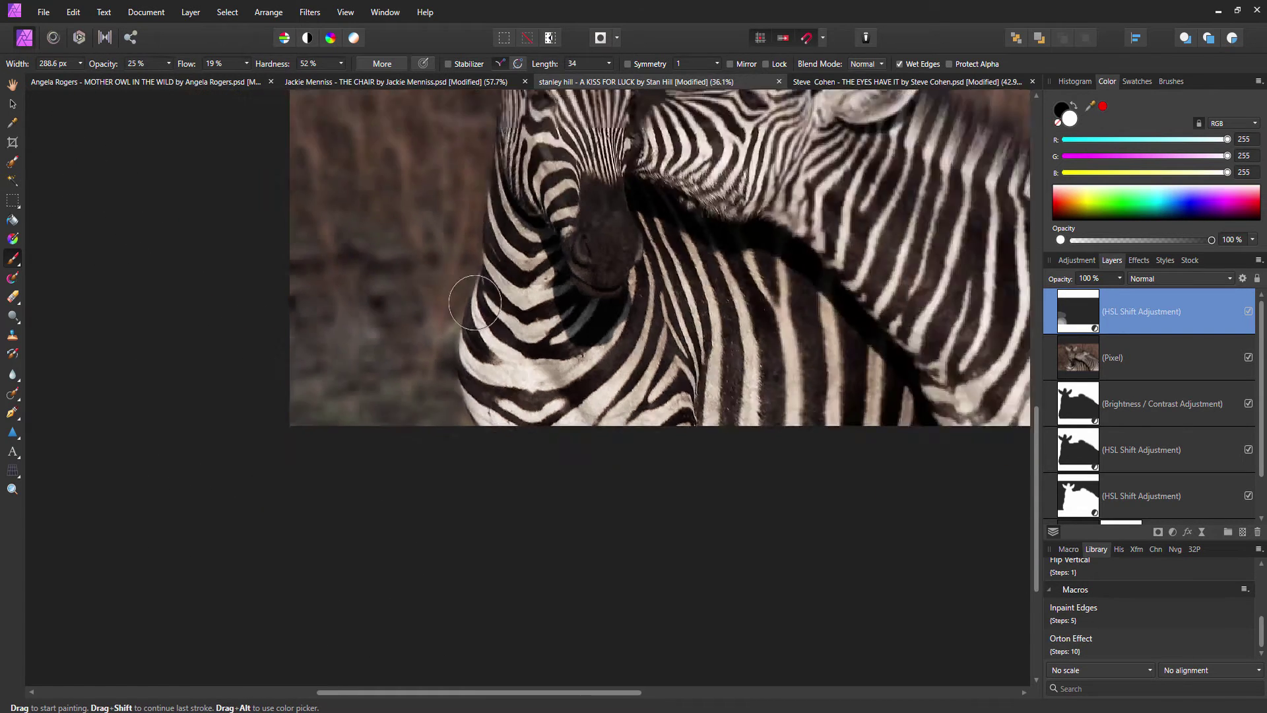
scroll(479, 354, "up", 3)
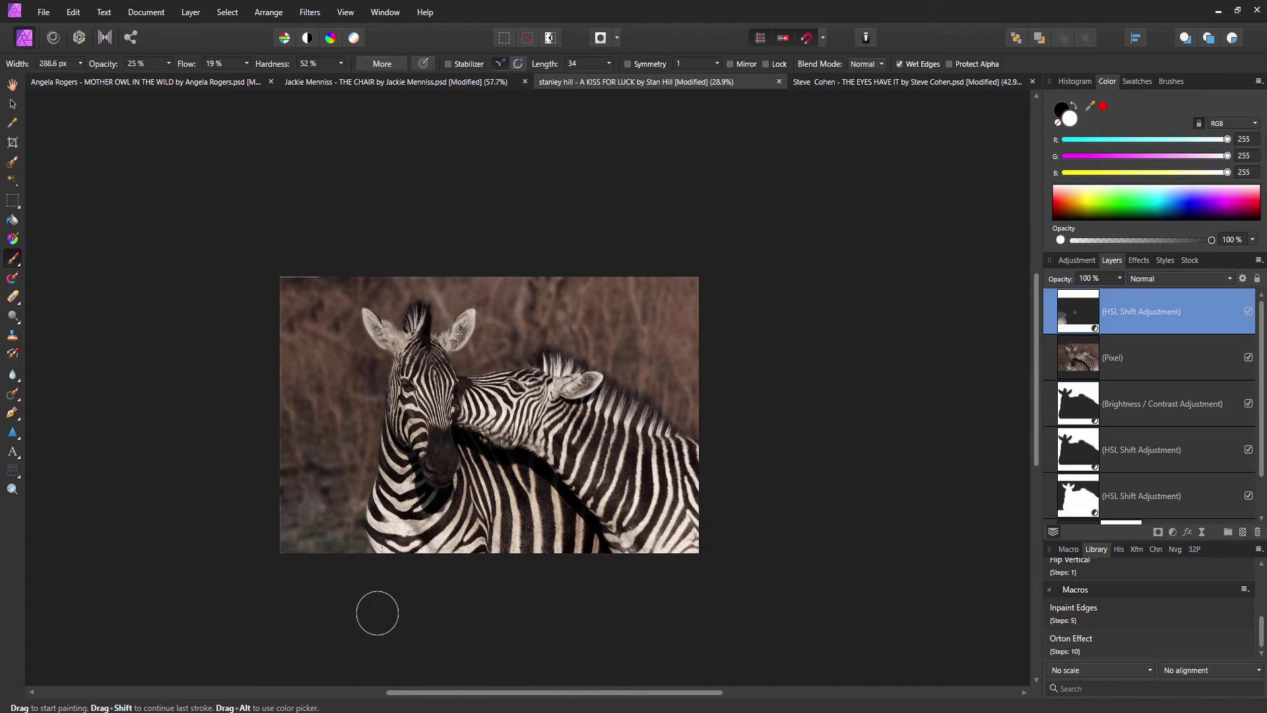
left_click_drag(416, 594, 532, 531)
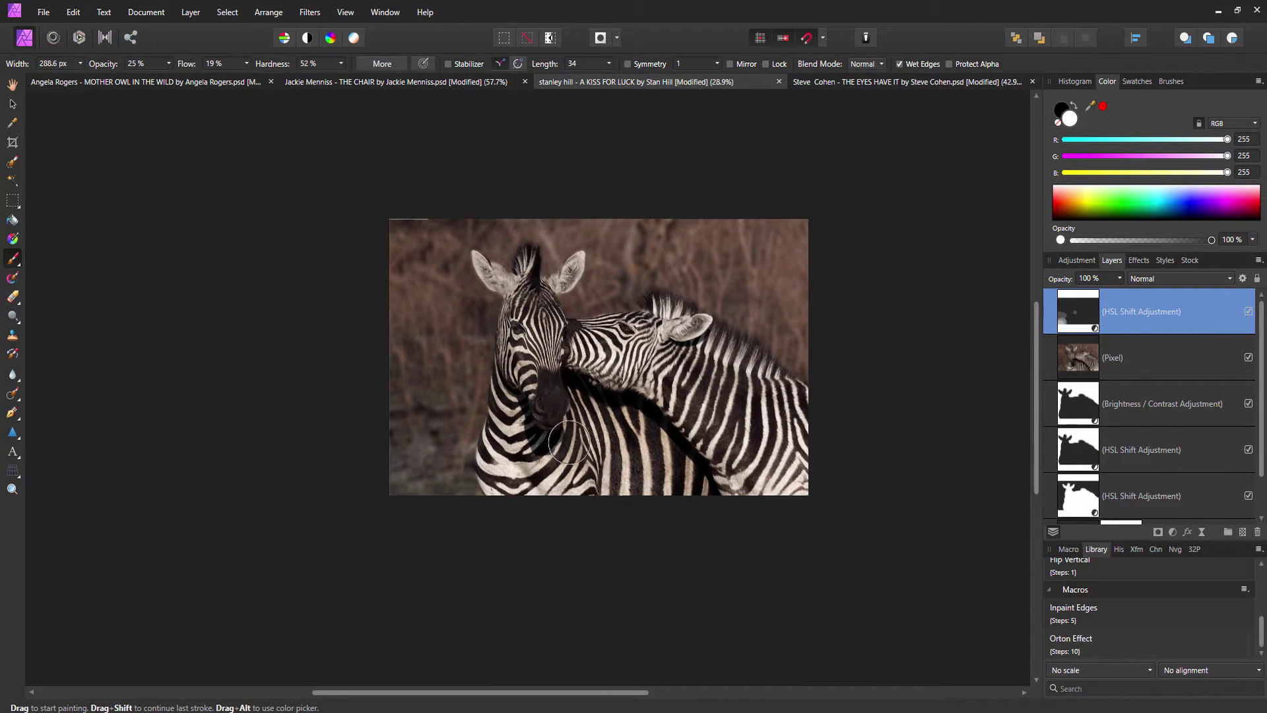
scroll(441, 409, "up", 2)
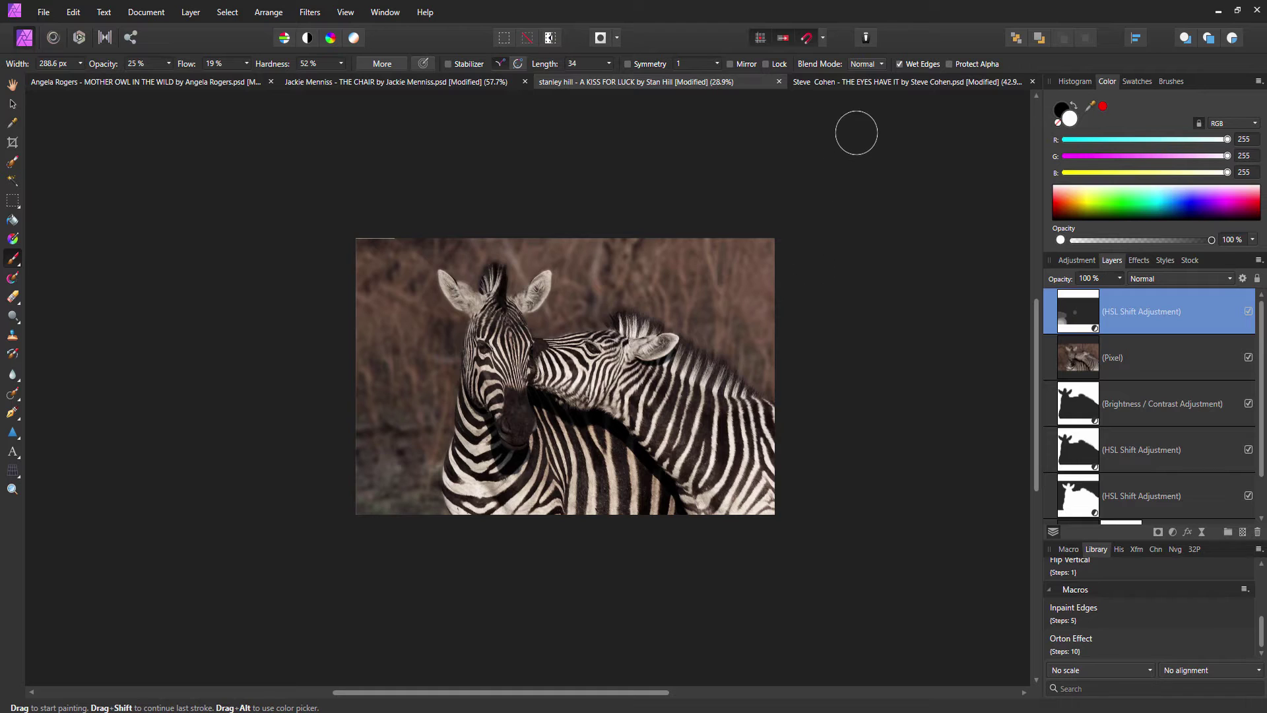
Switch to the gorilla photo and add an HSL adjustment with saturation shift -75% and luminosity shift -10%
left_click(856, 89)
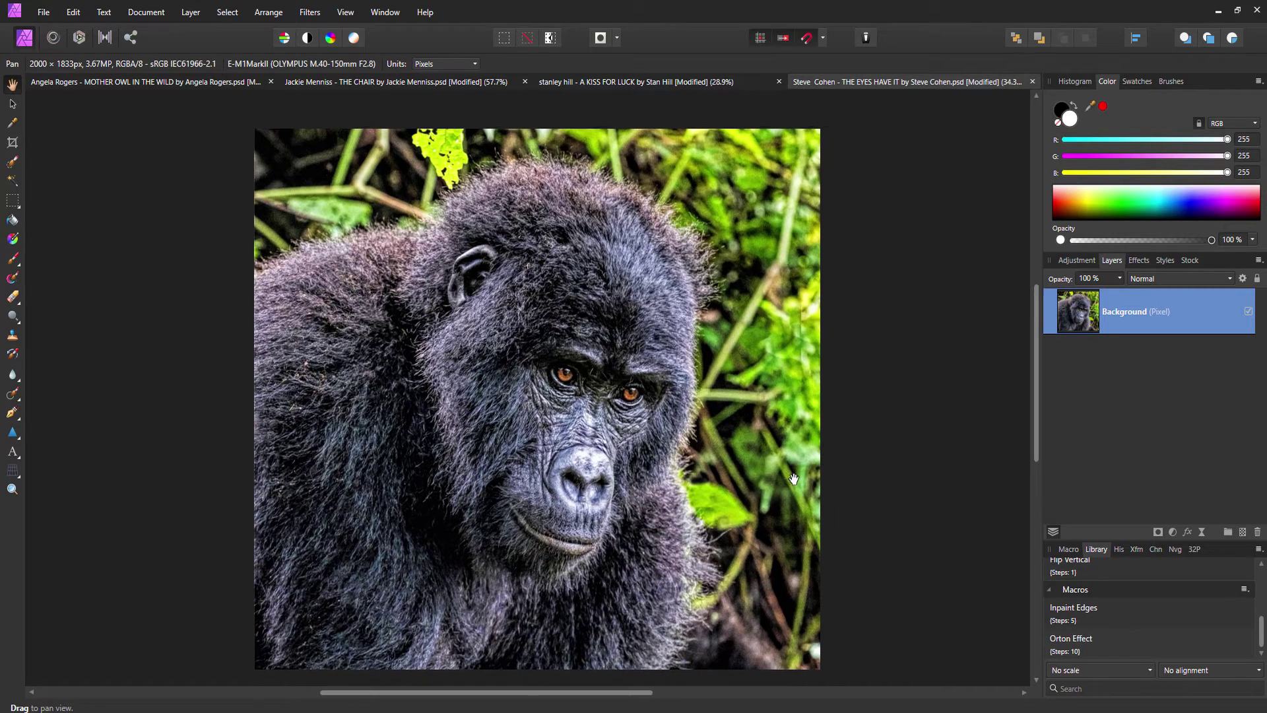
scroll(685, 397, "down", 2)
scroll(685, 396, "up", 2)
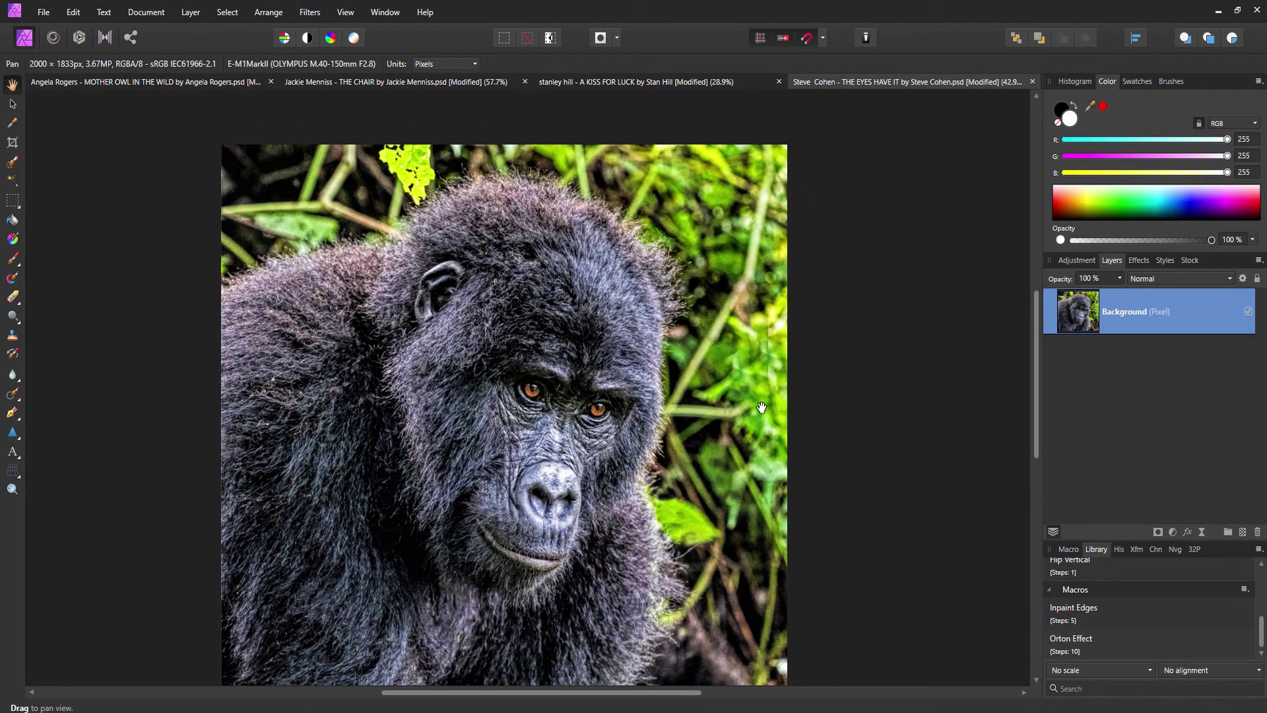
left_click(1173, 533)
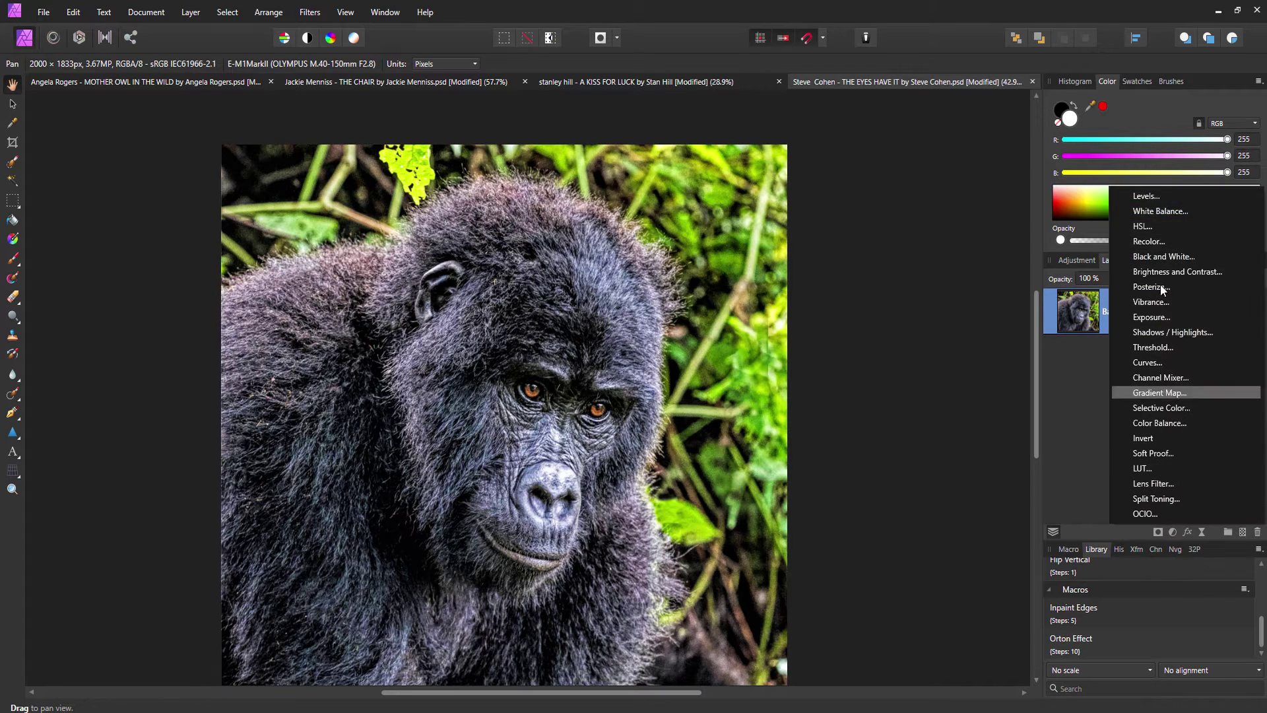
left_click(1141, 227)
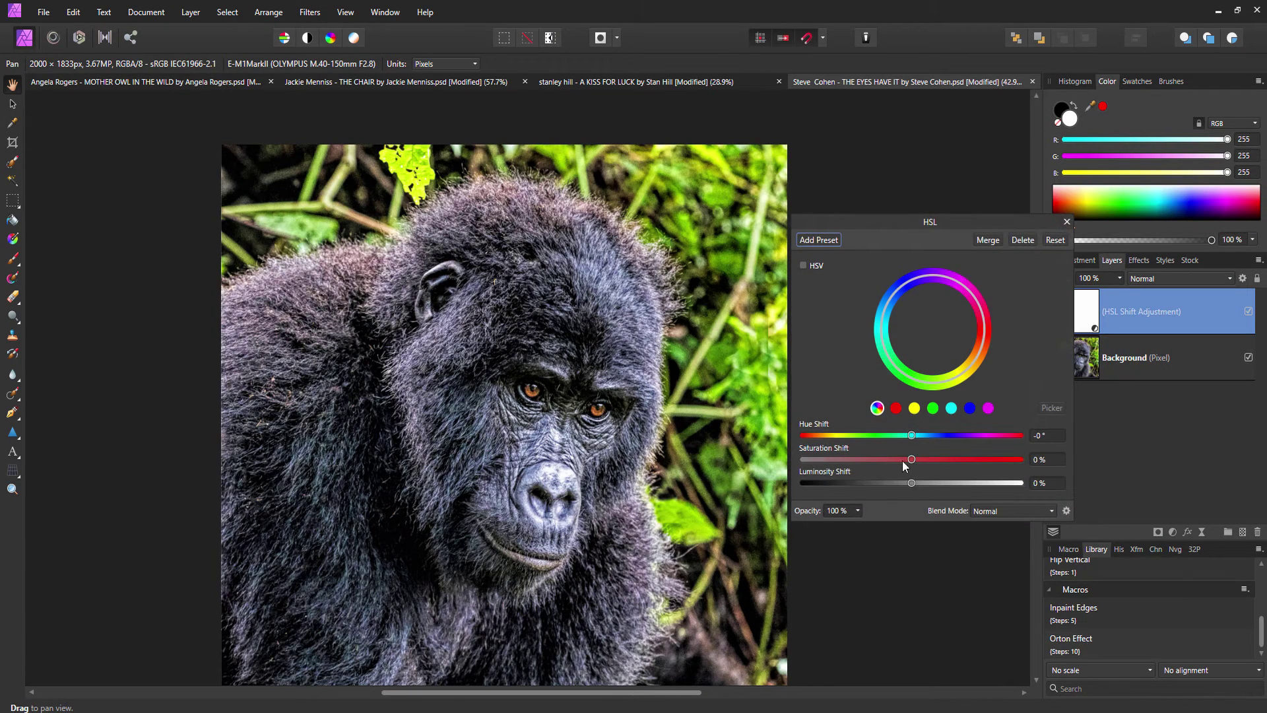
left_click_drag(910, 460, 832, 463)
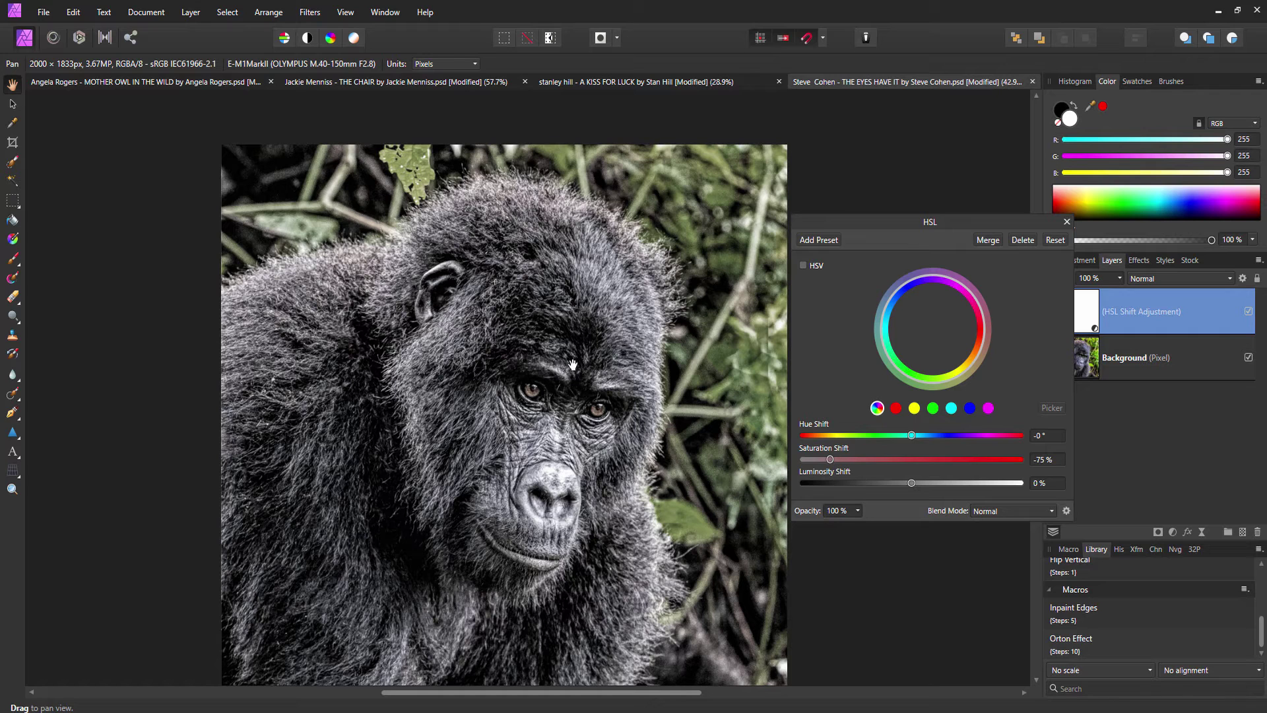
mouse_move(573, 364)
left_mouse_down()
mouse_move(559, 388)
mouse_move(555, 373)
left_mouse_up()
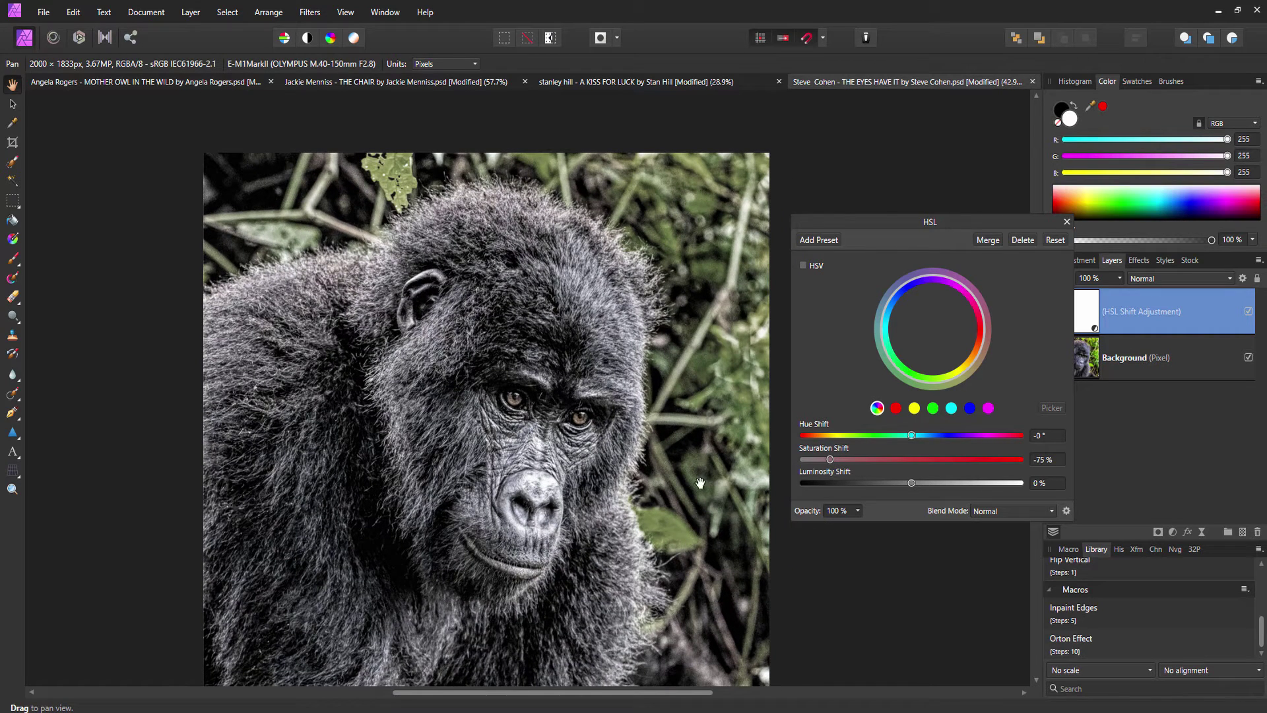
left_click_drag(672, 395, 685, 355)
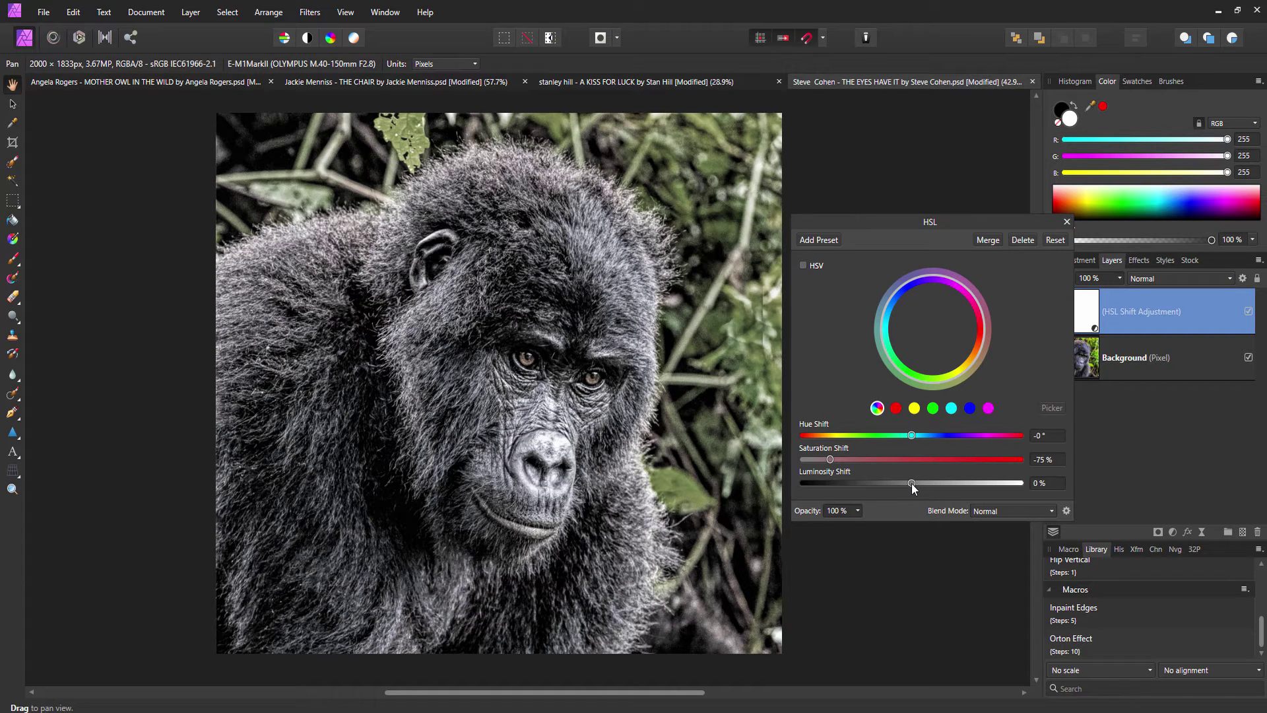
left_click_drag(912, 482, 897, 488)
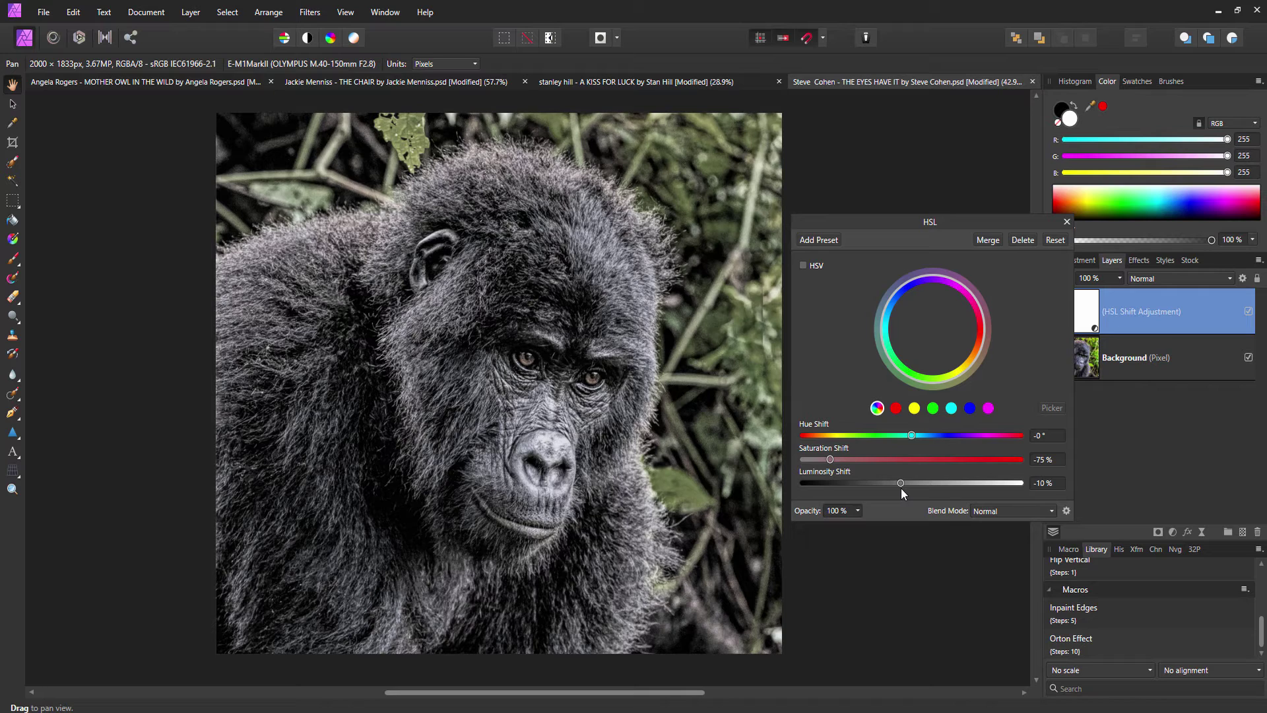
left_click(1068, 223)
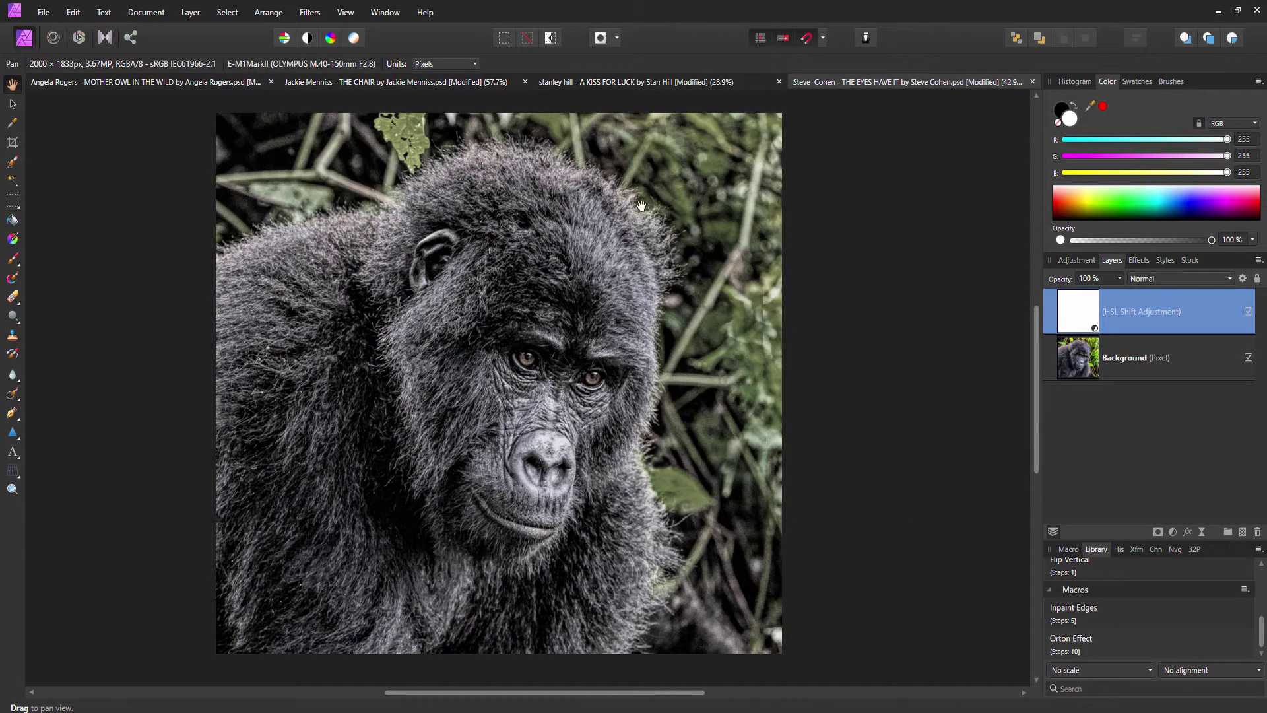
Set up the Paint Brush with black and 100% hardness, flow and opacity for masking the gorilla
left_click(13, 258)
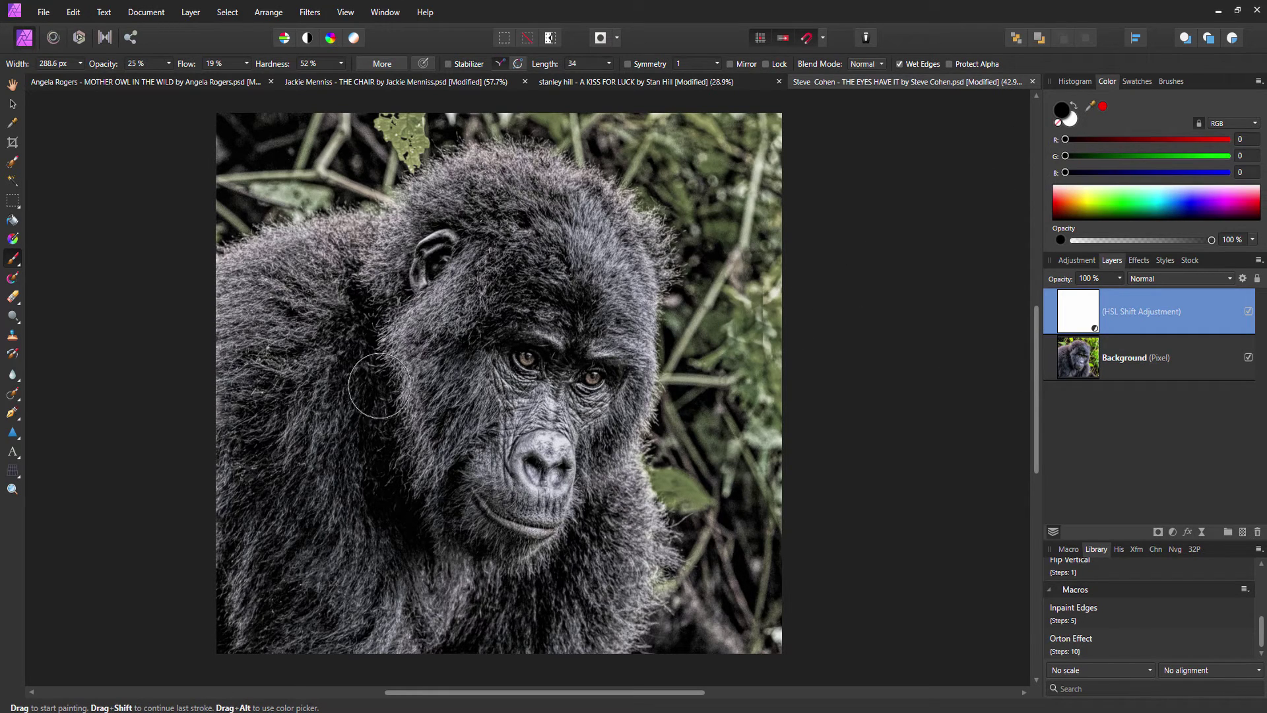
scroll(529, 359, "up", 1)
scroll(528, 358, "up", 2)
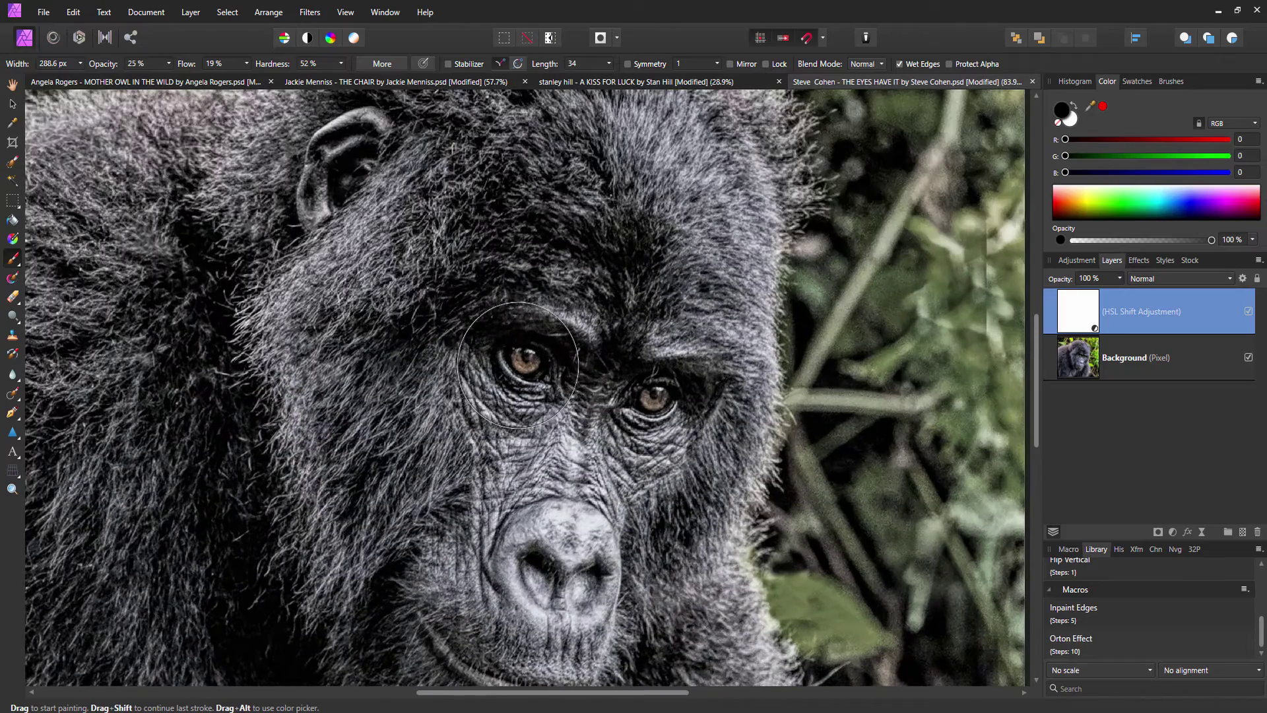
left_click(341, 64)
mouse_move(345, 79)
left_mouse_down()
mouse_move(388, 79)
mouse_move(350, 83)
left_mouse_up()
left_click(248, 64)
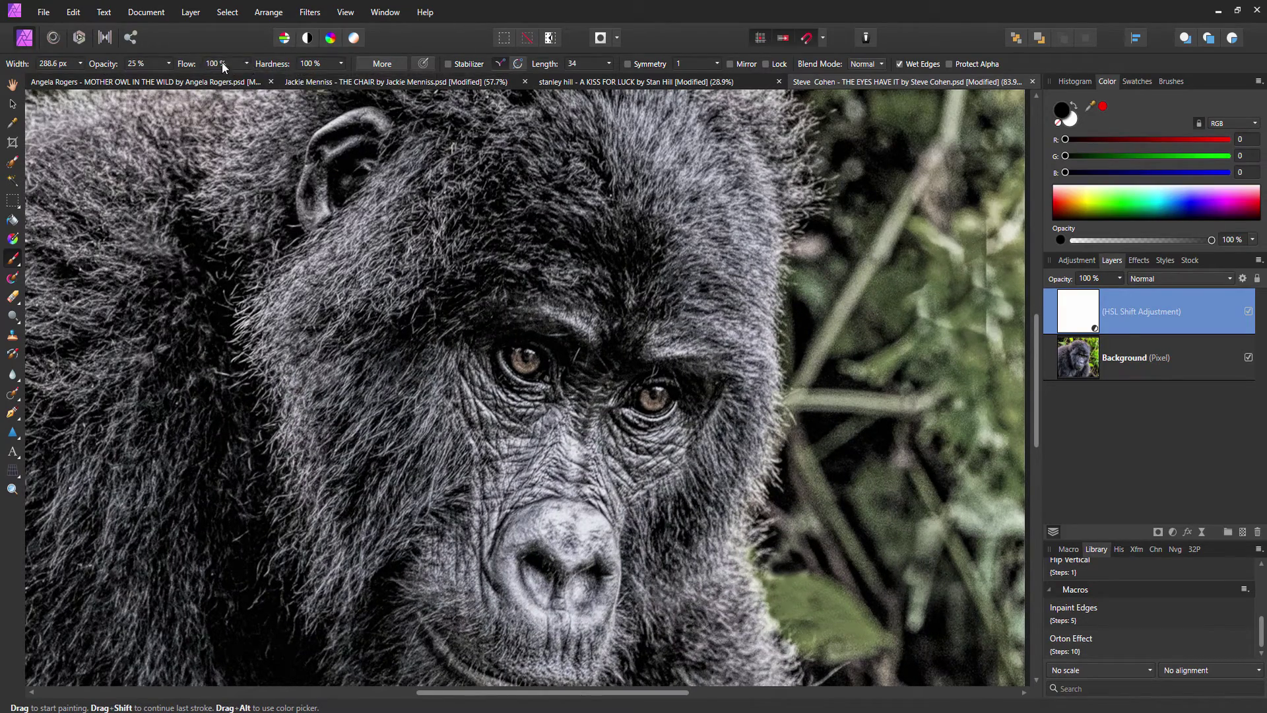
left_click(169, 64)
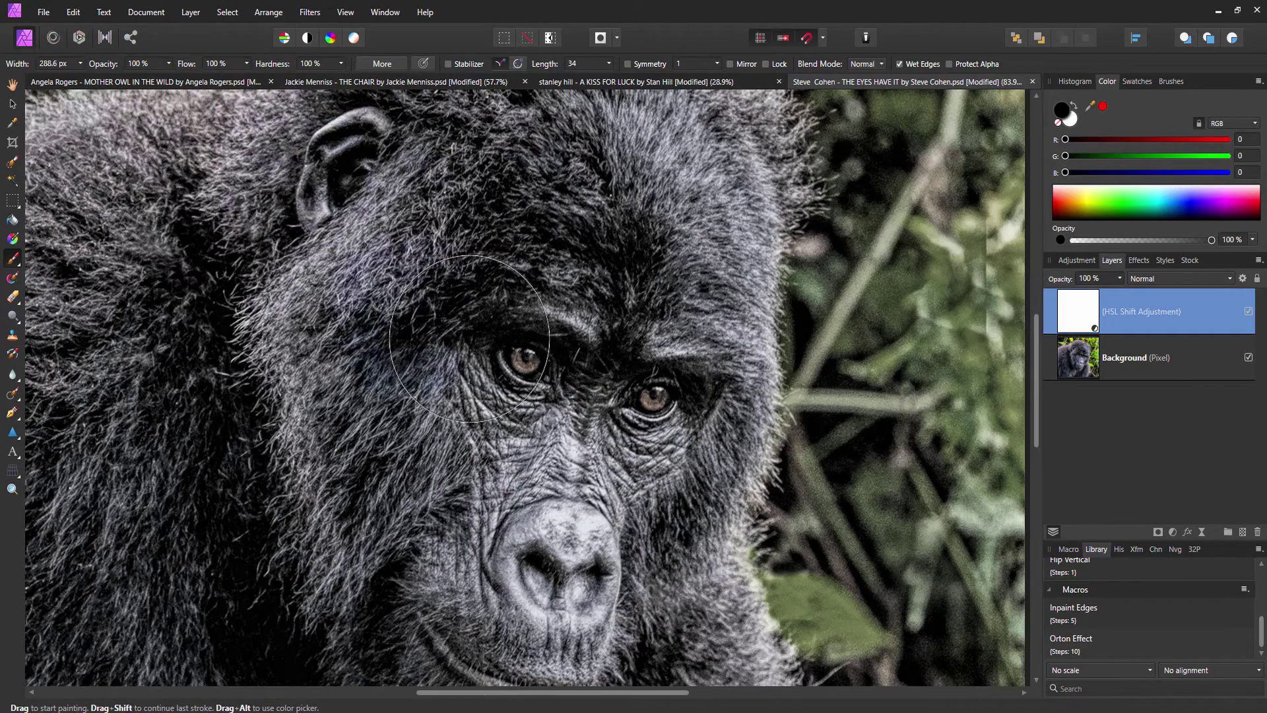
Paint black on the HSL adjustment's mask along the gorilla's outline and over its body to restore its original colour
scroll(508, 191, "down", 4, "ctrl")
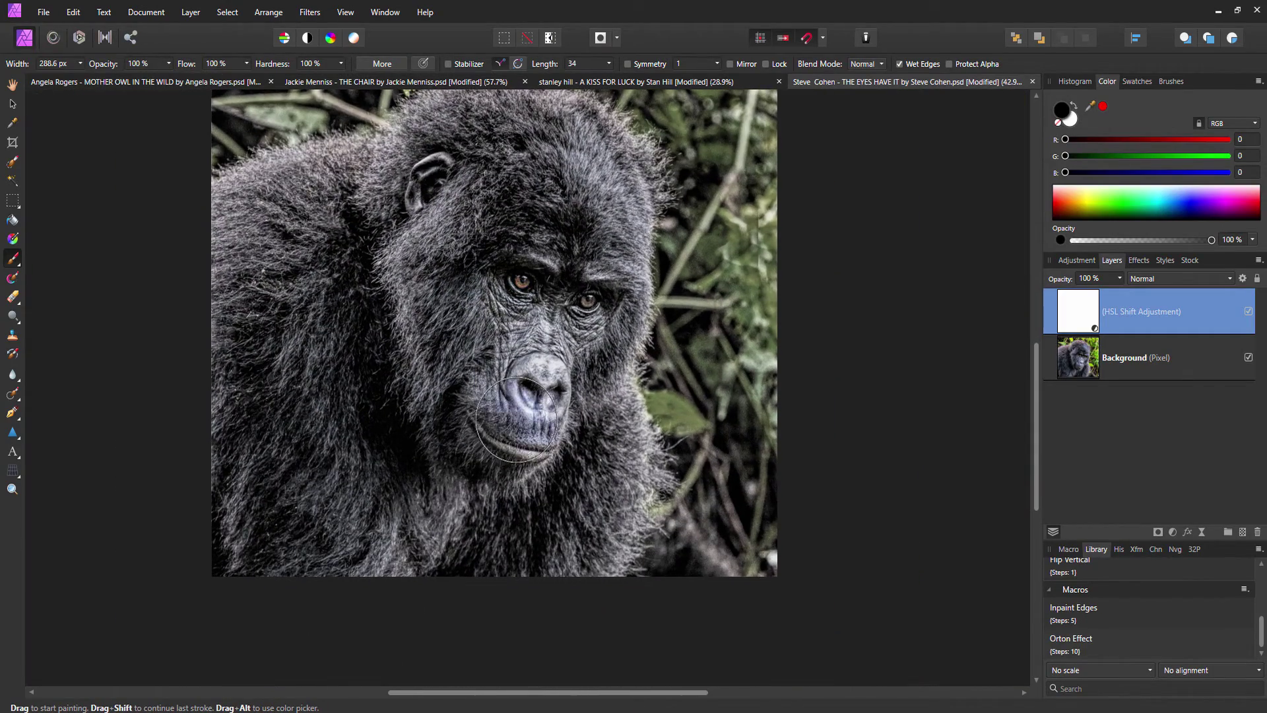
scroll(508, 403, "up", 4)
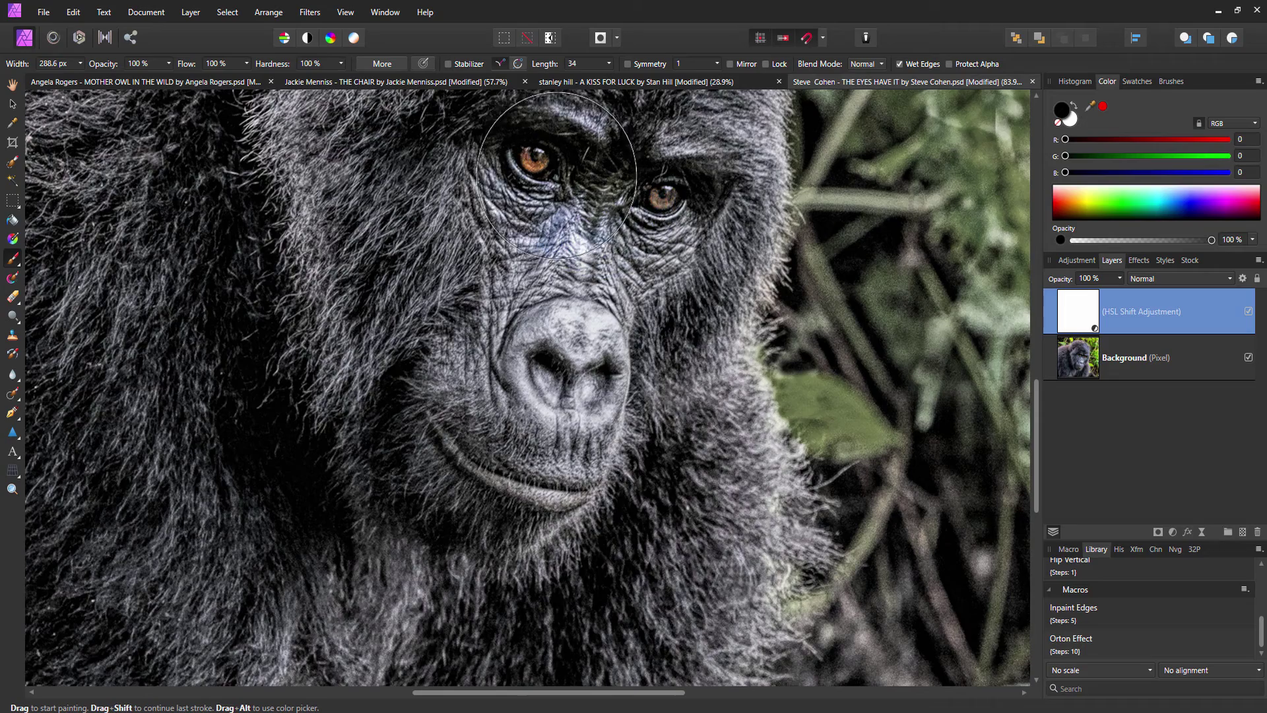
mouse_move(627, 196)
left_mouse_down()
mouse_move(614, 158)
mouse_move(508, 132)
mouse_move(574, 310)
mouse_move(587, 268)
mouse_move(650, 376)
mouse_move(671, 485)
mouse_move(644, 607)
mouse_move(597, 581)
mouse_move(60, 595)
mouse_move(358, 578)
mouse_move(500, 513)
mouse_move(194, 460)
mouse_move(200, 176)
left_mouse_up()
scroll(588, 267, "down", 3)
key("ctrl+z")
scroll(200, 177, "up", 4)
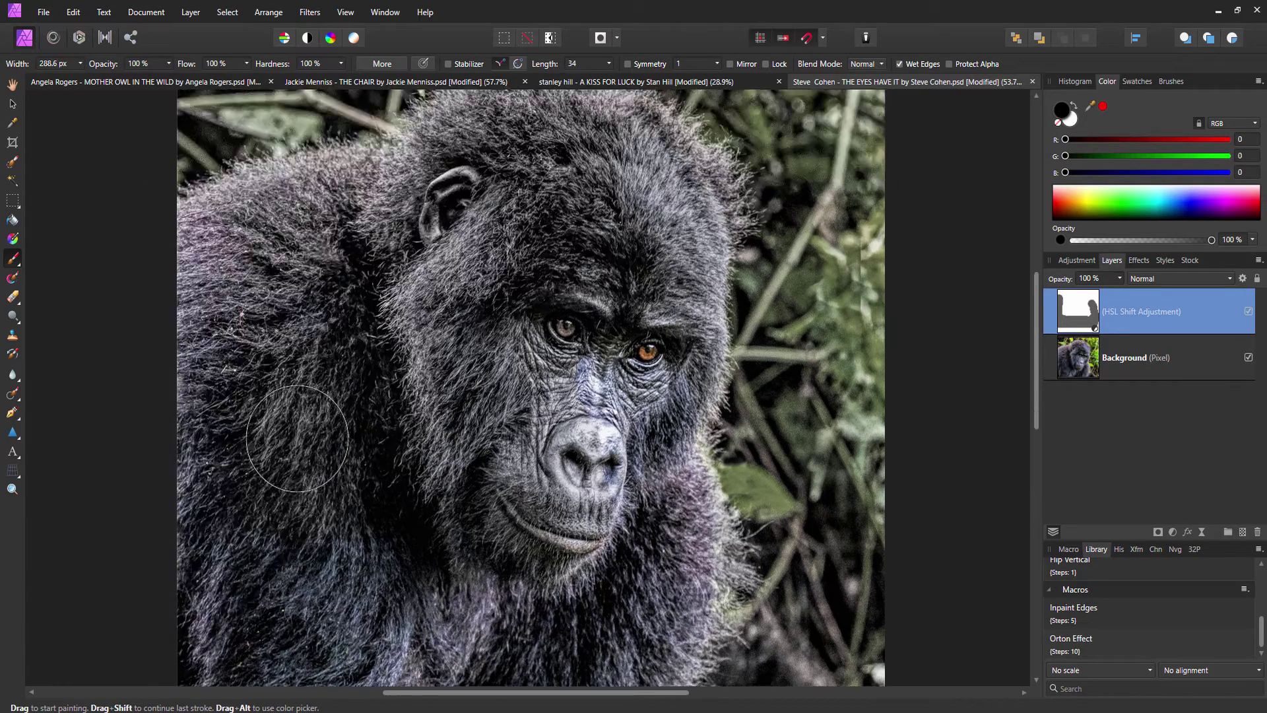
mouse_move(299, 349)
left_mouse_down()
mouse_move(141, 396)
mouse_move(564, 232)
mouse_move(650, 272)
mouse_move(703, 382)
mouse_move(687, 458)
mouse_move(697, 528)
mouse_move(650, 634)
mouse_move(627, 568)
left_mouse_up()
scroll(614, 283, "down", 2)
scroll(614, 283, "down", 5)
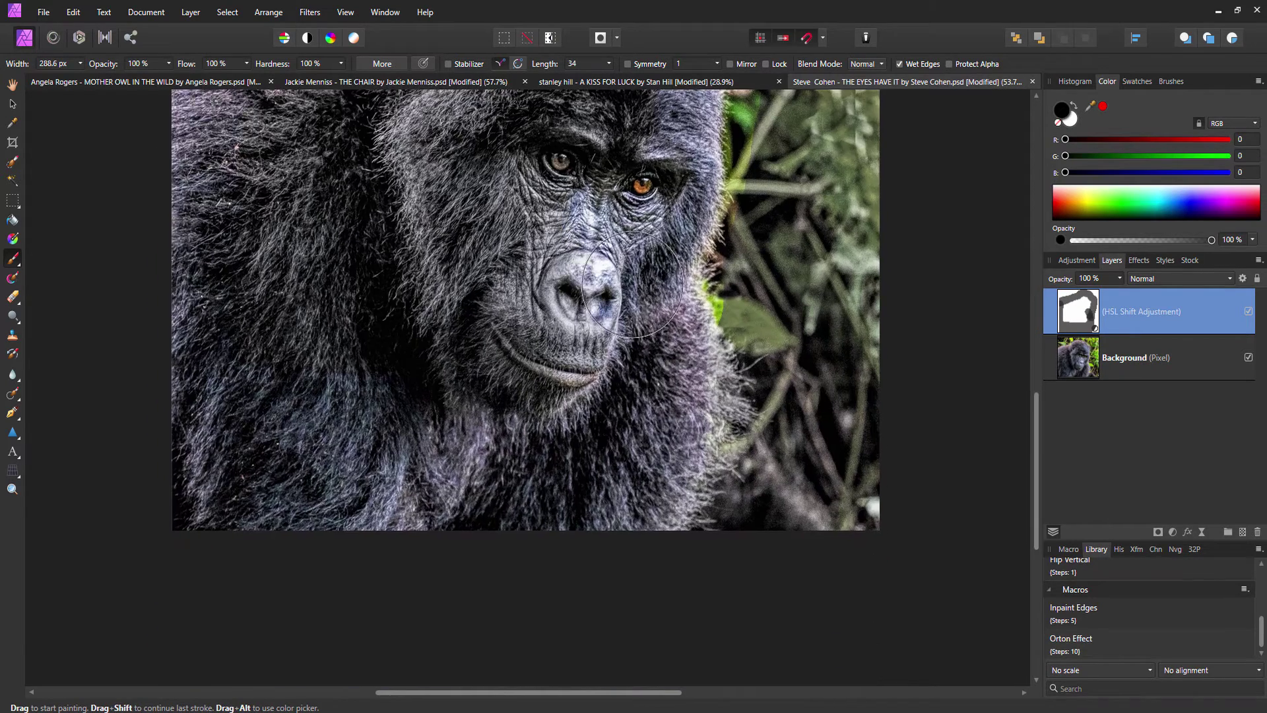
mouse_move(614, 284)
left_mouse_down()
mouse_move(681, 306)
mouse_move(688, 343)
mouse_move(665, 532)
left_mouse_up()
scroll(382, 425, "up", 5)
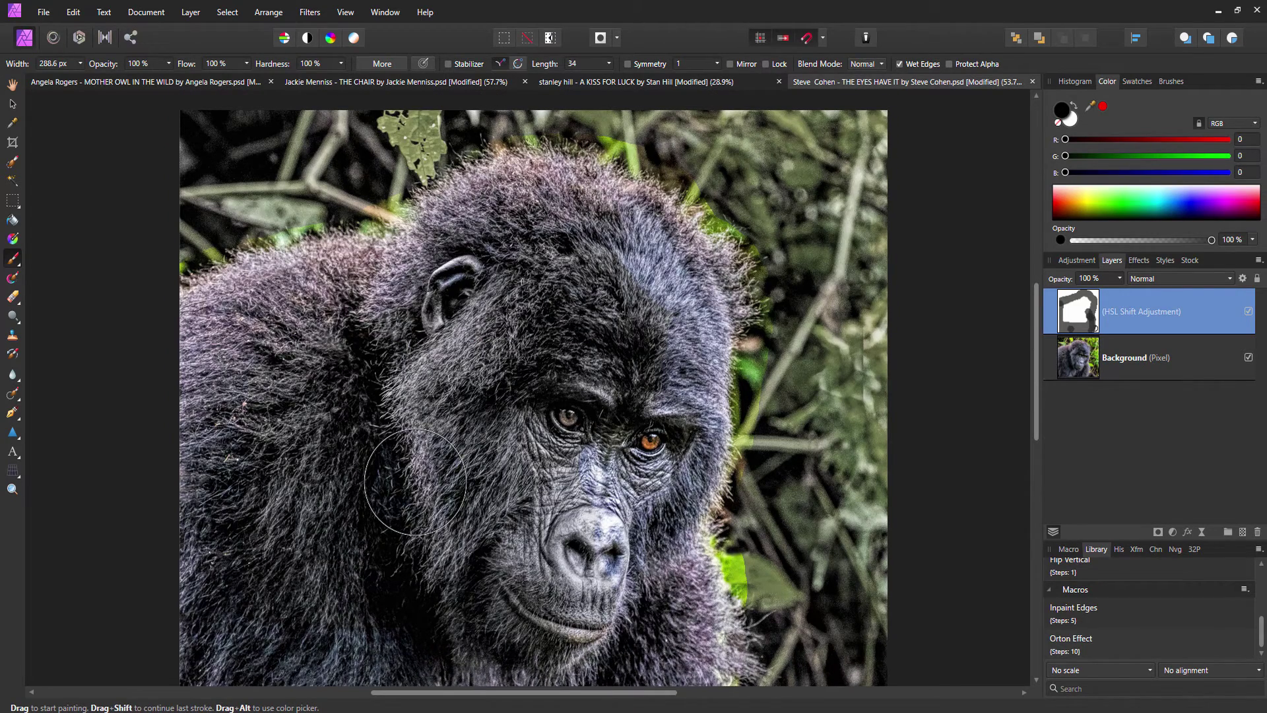
Display the HSL adjustment's mask on its own and fill the gorilla's unpainted interior with black brush strokes
key("alt")
left_click(1081, 318, "alt")
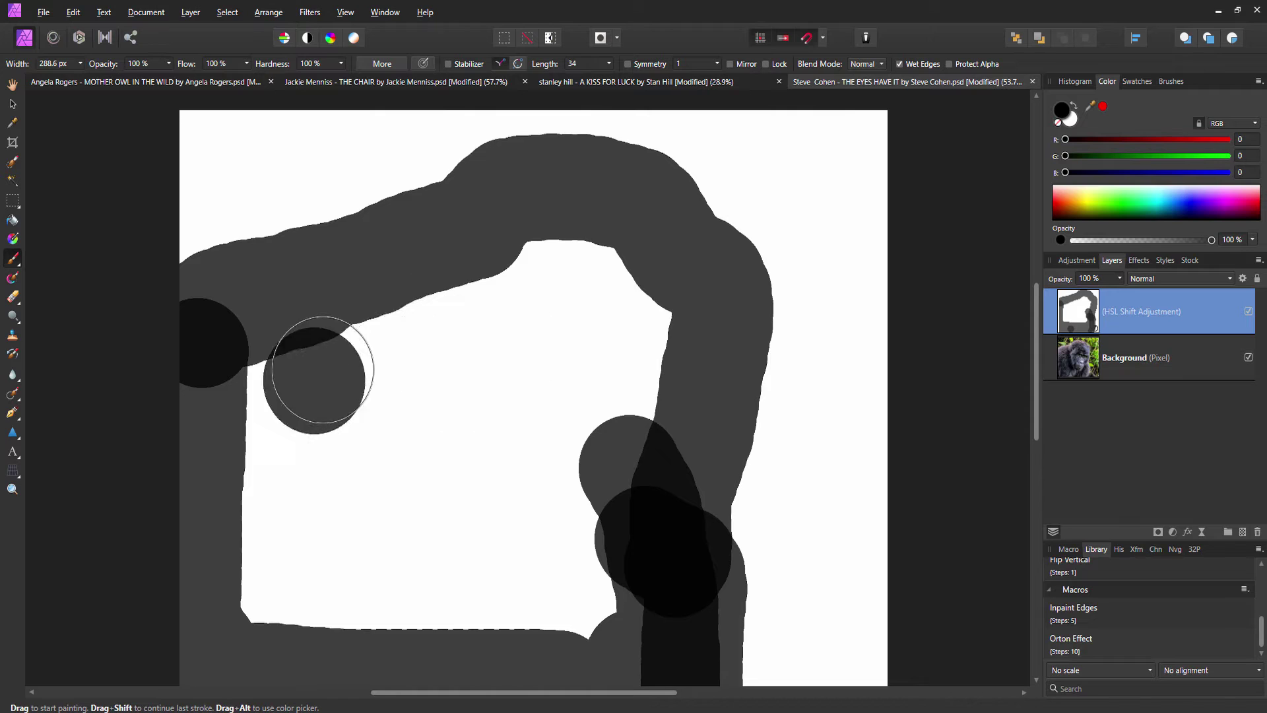
mouse_move(350, 396)
left_mouse_down()
mouse_move(507, 302)
mouse_move(383, 374)
mouse_move(383, 351)
mouse_move(310, 369)
mouse_move(274, 419)
mouse_move(243, 614)
mouse_move(269, 553)
mouse_move(232, 668)
mouse_move(202, 638)
mouse_move(215, 477)
mouse_move(201, 319)
mouse_move(400, 278)
mouse_move(380, 280)
mouse_move(487, 206)
mouse_move(571, 199)
mouse_move(703, 292)
mouse_move(714, 361)
mouse_move(682, 545)
mouse_move(685, 673)
mouse_move(663, 661)
mouse_move(249, 658)
mouse_move(597, 653)
mouse_move(644, 289)
mouse_move(541, 691)
mouse_move(589, 341)
mouse_move(527, 284)
mouse_move(421, 436)
mouse_move(272, 551)
mouse_move(408, 482)
mouse_move(409, 622)
mouse_move(520, 347)
mouse_move(474, 516)
mouse_move(510, 495)
mouse_move(543, 287)
mouse_move(379, 342)
mouse_move(299, 405)
mouse_move(285, 361)
mouse_move(266, 513)
mouse_move(278, 604)
mouse_move(362, 627)
mouse_move(563, 642)
mouse_move(619, 551)
mouse_move(653, 382)
mouse_move(635, 289)
mouse_move(515, 280)
mouse_move(367, 331)
mouse_move(314, 513)
mouse_move(432, 583)
mouse_move(605, 594)
mouse_move(602, 367)
mouse_move(540, 344)
mouse_move(411, 363)
mouse_move(357, 524)
mouse_move(557, 519)
mouse_move(523, 407)
mouse_move(382, 467)
mouse_move(524, 464)
mouse_move(583, 290)
mouse_move(418, 311)
mouse_move(255, 509)
mouse_move(320, 328)
mouse_move(309, 501)
mouse_move(255, 546)
mouse_move(541, 603)
mouse_move(691, 305)
mouse_move(325, 425)
mouse_move(622, 413)
mouse_move(592, 422)
mouse_move(455, 536)
mouse_move(297, 515)
mouse_move(215, 656)
mouse_move(161, 546)
mouse_move(336, 652)
mouse_move(611, 636)
left_mouse_up()
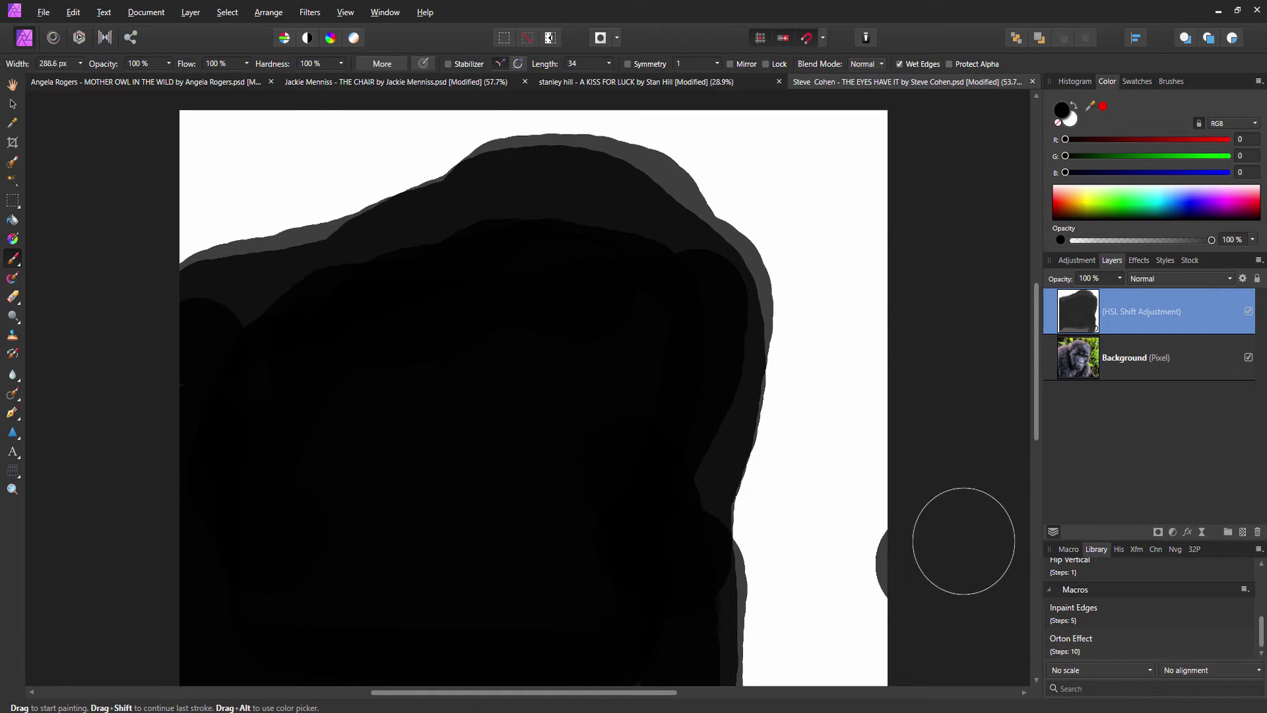
Return from the mask view to the photo with the HSL adjustment selected and set the brush to white, 66.8 px wide
left_click(1086, 364)
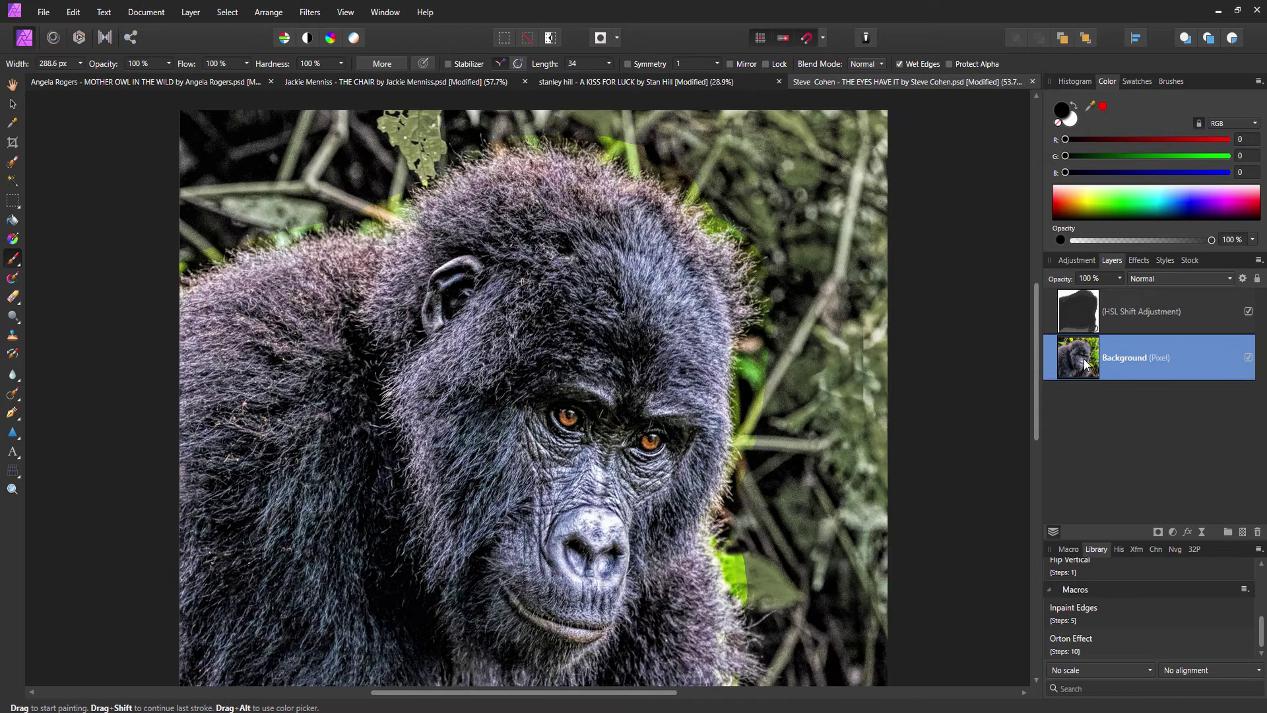
left_click(1082, 318)
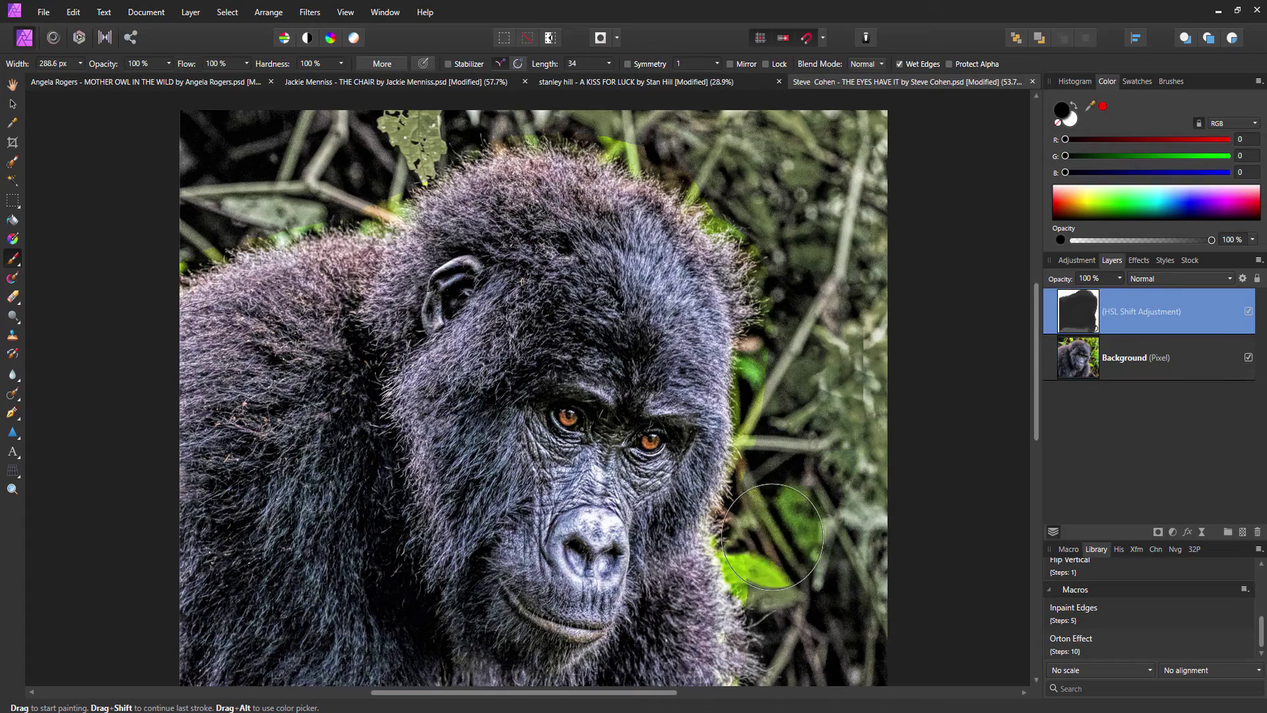
scroll(654, 418, "down", 2)
scroll(653, 418, "up", 3)
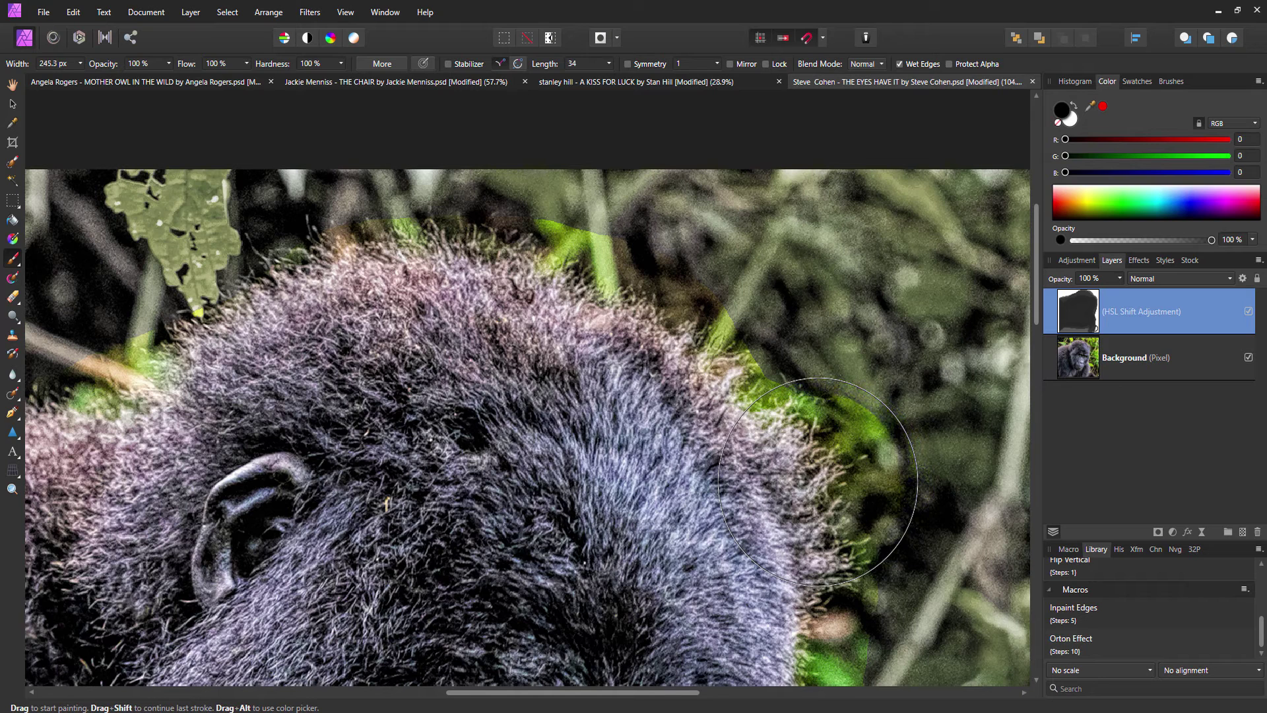
key("bracketleft")
key("bracketleft")
key("bracketleft")
key("bracketleft")
key("bracketleft")
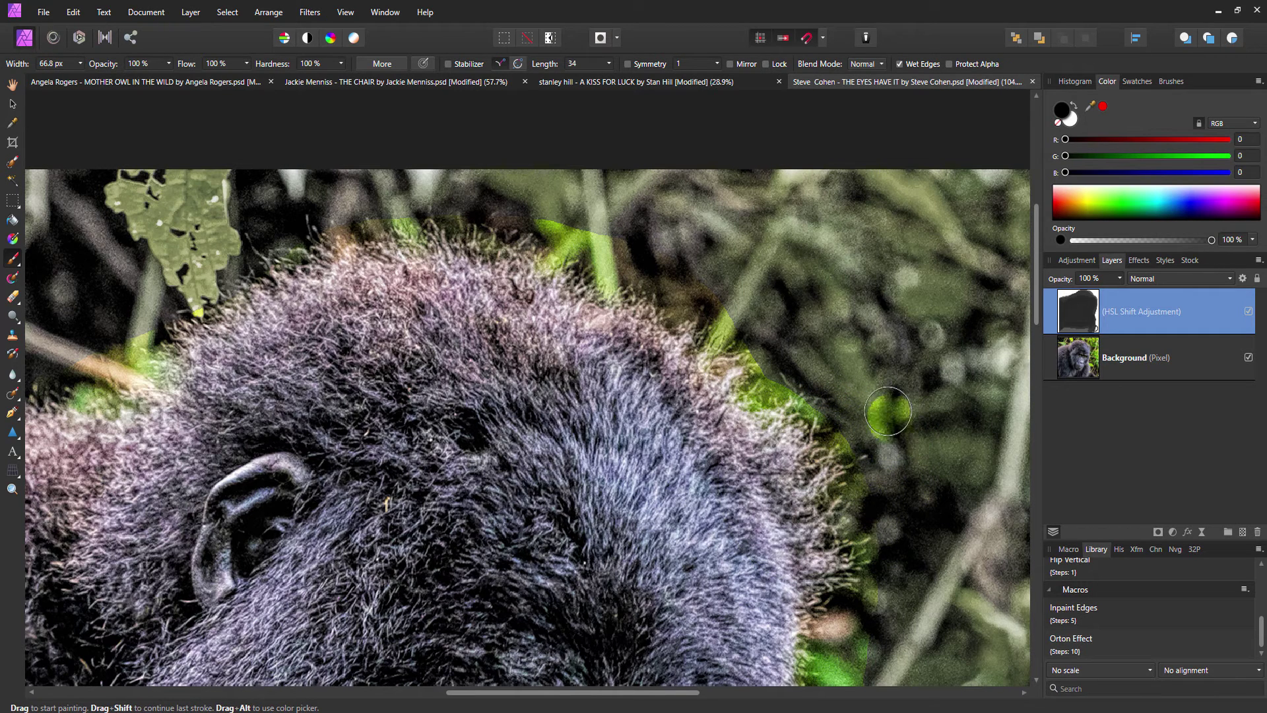
left_click(1074, 121)
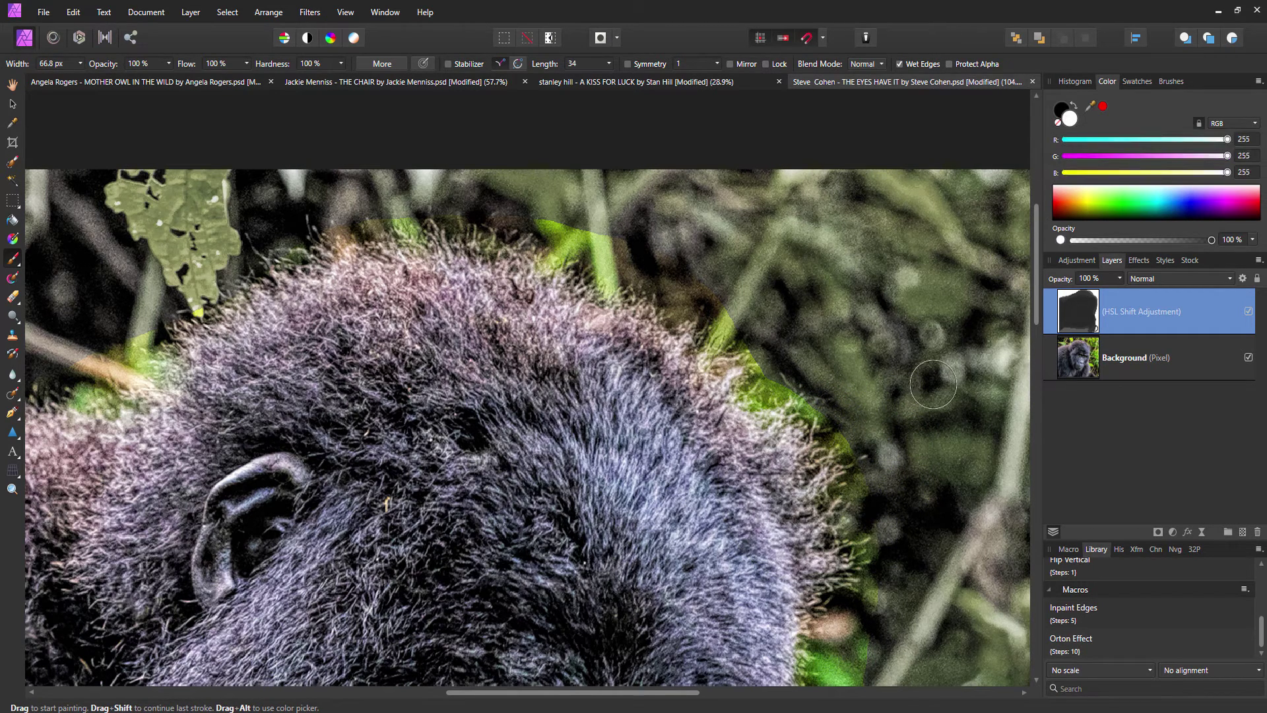
Paint white on the HSL mask along the right-hand edge of the gorilla's head, face and shoulder to mute the green fringe
mouse_move(865, 484)
left_mouse_down()
mouse_move(735, 374)
mouse_move(774, 410)
mouse_move(856, 538)
mouse_move(695, 321)
mouse_move(730, 315)
mouse_move(593, 229)
mouse_move(703, 281)
mouse_move(647, 281)
left_mouse_up()
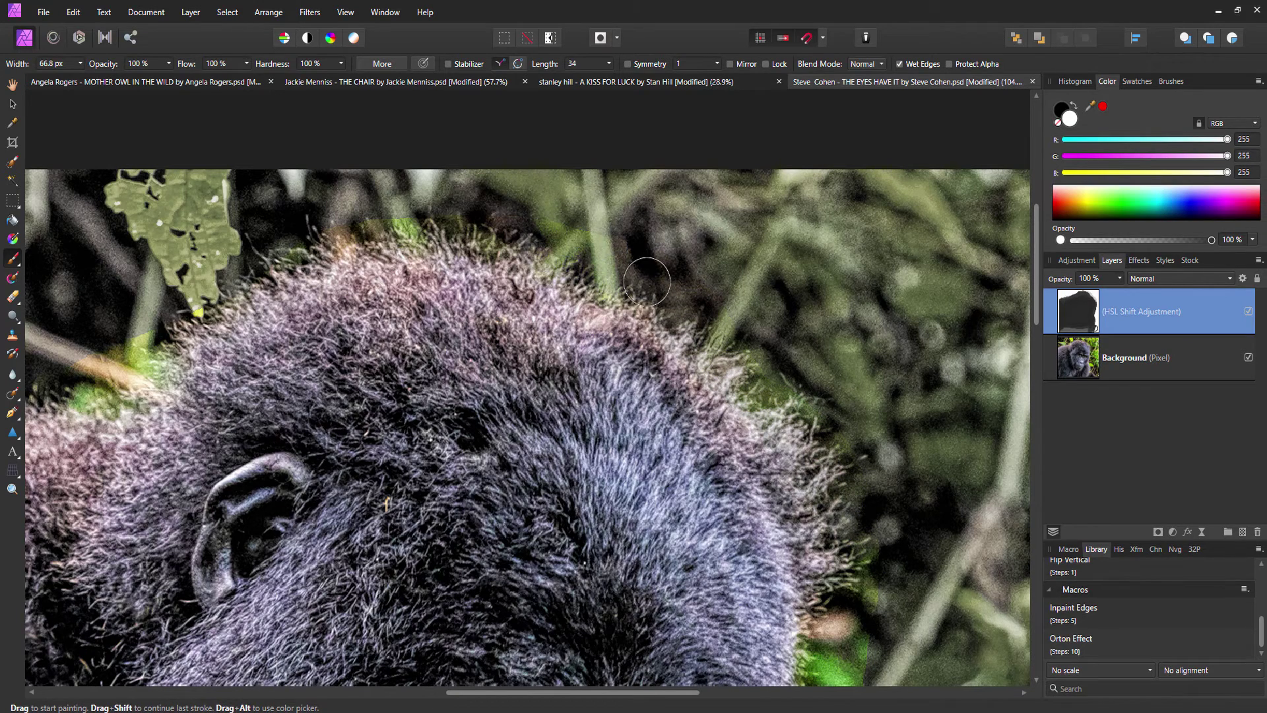
left_click_drag(890, 617, 727, 204)
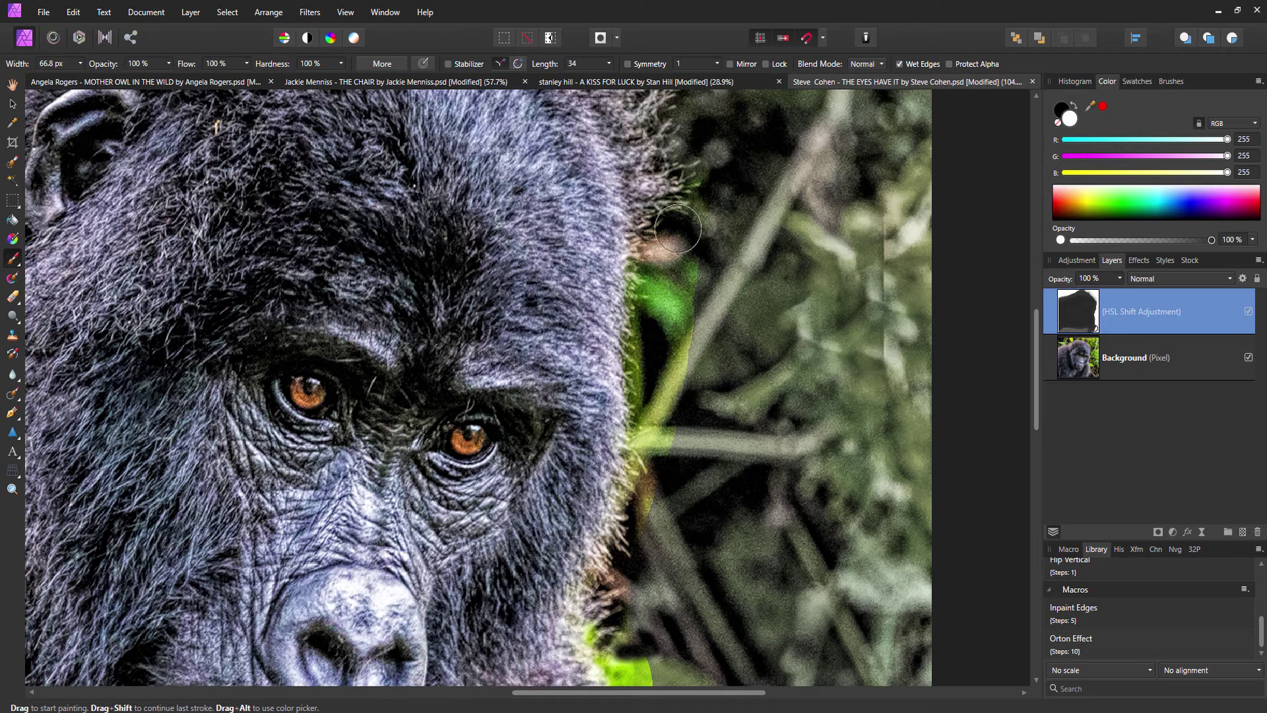
mouse_move(683, 256)
left_mouse_down()
mouse_move(650, 348)
mouse_move(662, 322)
mouse_move(636, 540)
mouse_move(655, 488)
mouse_move(596, 619)
mouse_move(614, 654)
left_mouse_up()
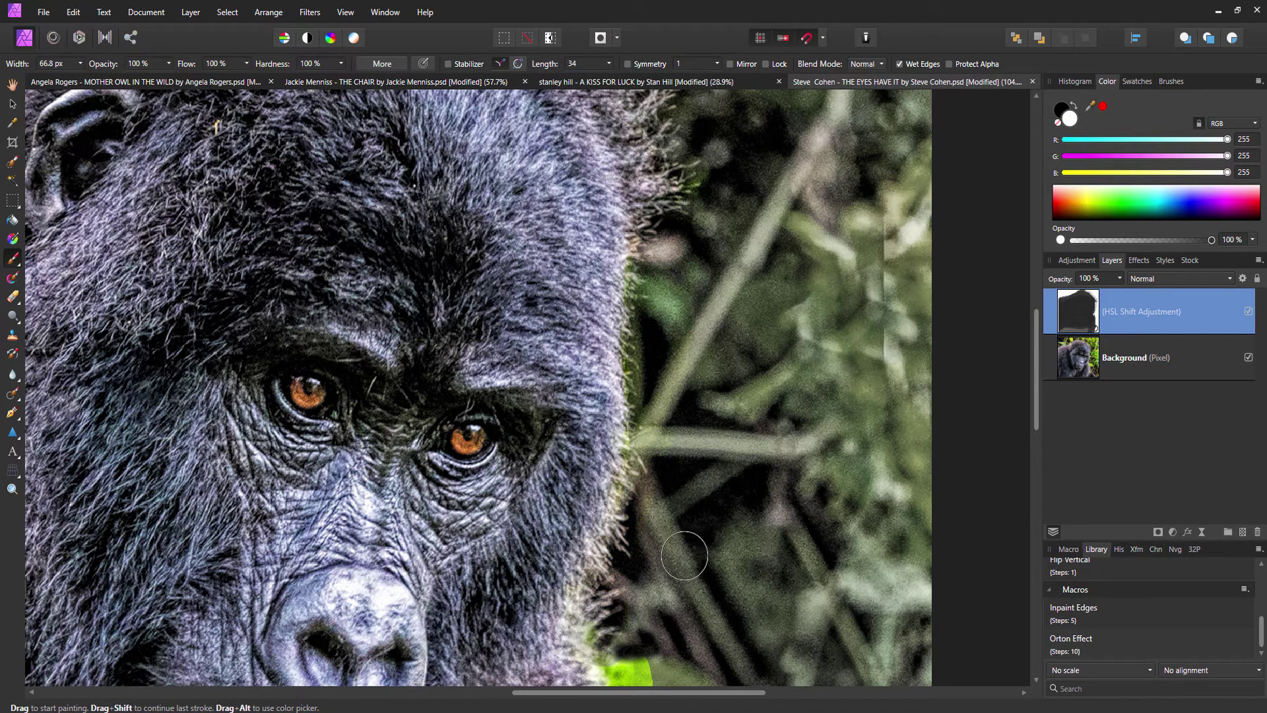
mouse_move(678, 548)
left_mouse_down()
mouse_move(603, 335)
mouse_move(611, 396)
mouse_move(585, 336)
mouse_move(603, 384)
mouse_move(630, 406)
mouse_move(600, 283)
mouse_move(588, 319)
mouse_move(633, 433)
mouse_move(590, 297)
mouse_move(627, 443)
mouse_move(654, 362)
mouse_move(626, 377)
mouse_move(615, 278)
mouse_move(595, 275)
mouse_move(605, 340)
mouse_move(572, 309)
mouse_move(699, 431)
mouse_move(567, 133)
mouse_move(557, 160)
left_mouse_up()
left_click_drag(463, 414, 478, 326)
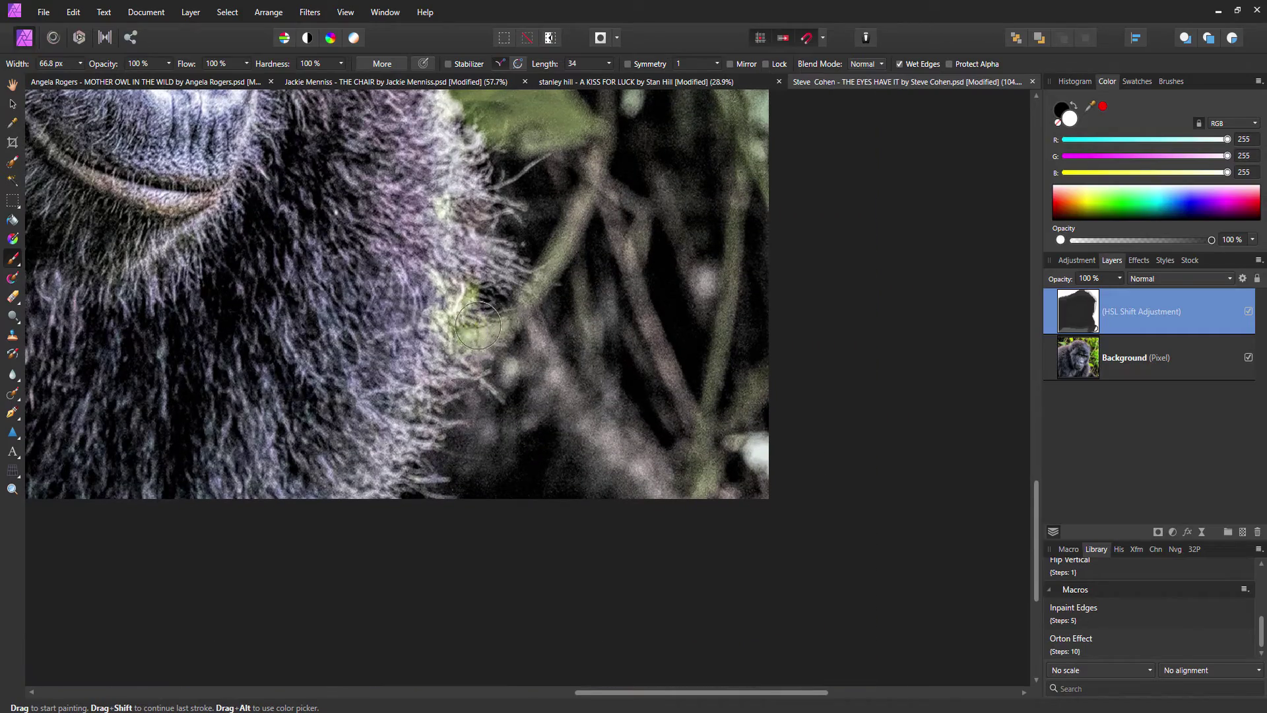
Paint white on the HSL mask along the gorilla's back and the top of its head to mute the leftover background colour
scroll(531, 467, "down", 5)
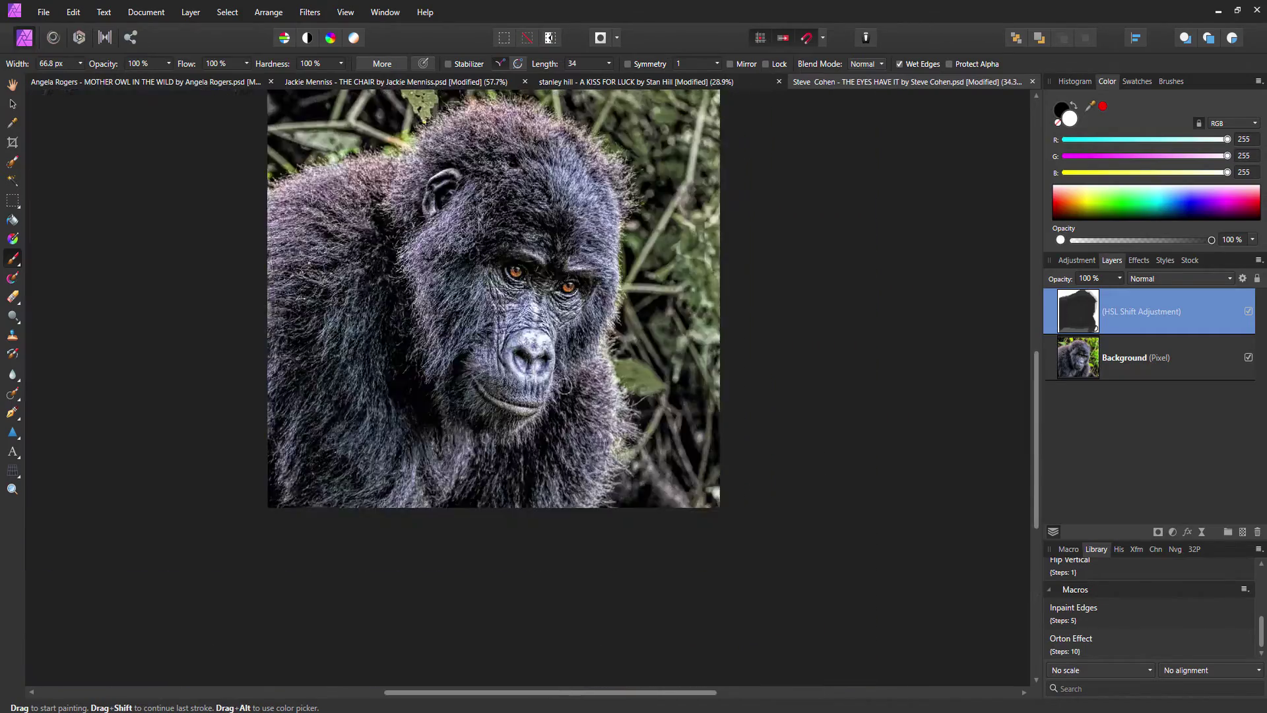
scroll(532, 466, "up", 4)
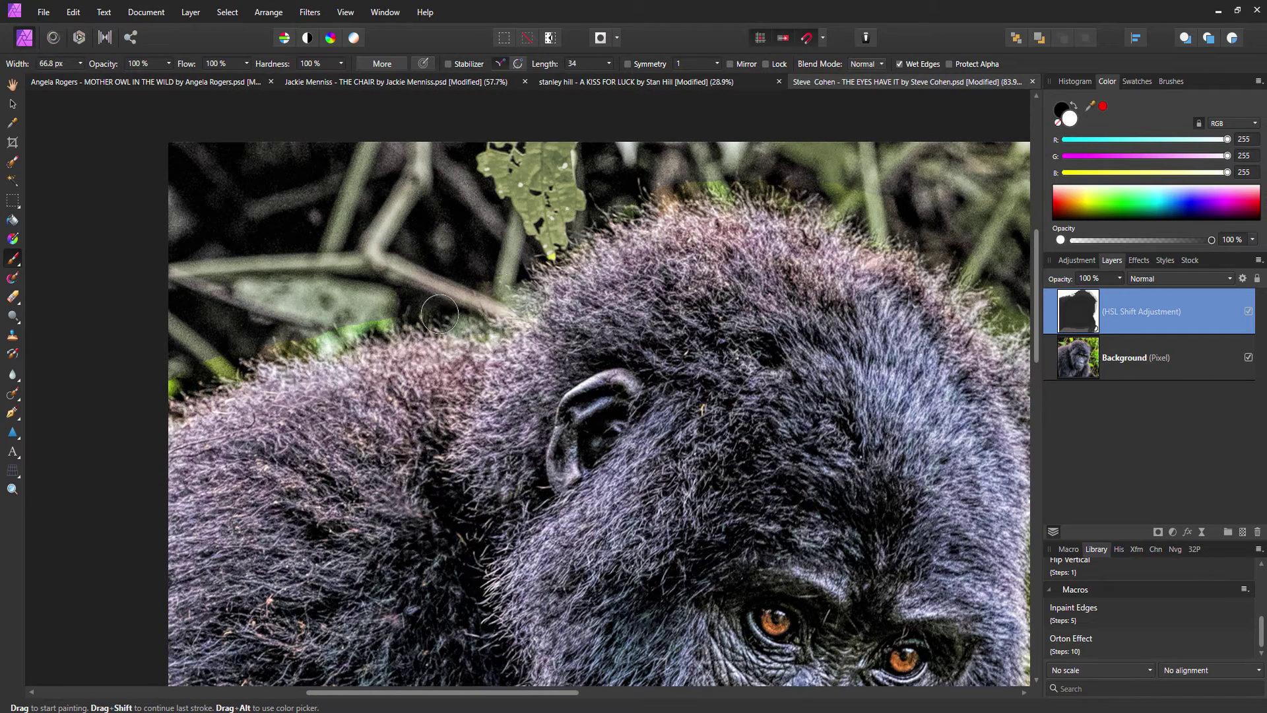
mouse_move(439, 313)
left_mouse_down()
mouse_move(295, 330)
mouse_move(410, 318)
mouse_move(269, 341)
mouse_move(315, 328)
mouse_move(110, 426)
left_mouse_up()
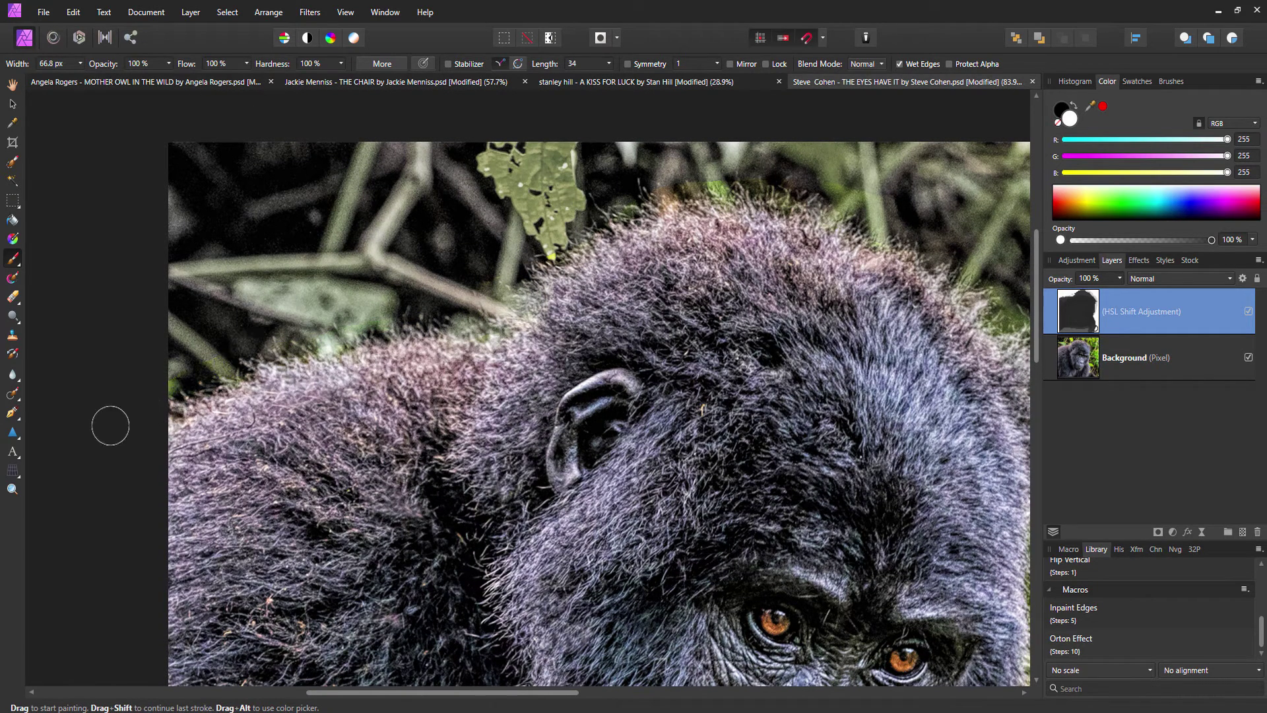
scroll(405, 325, "up", 3)
scroll(405, 325, "right", 5)
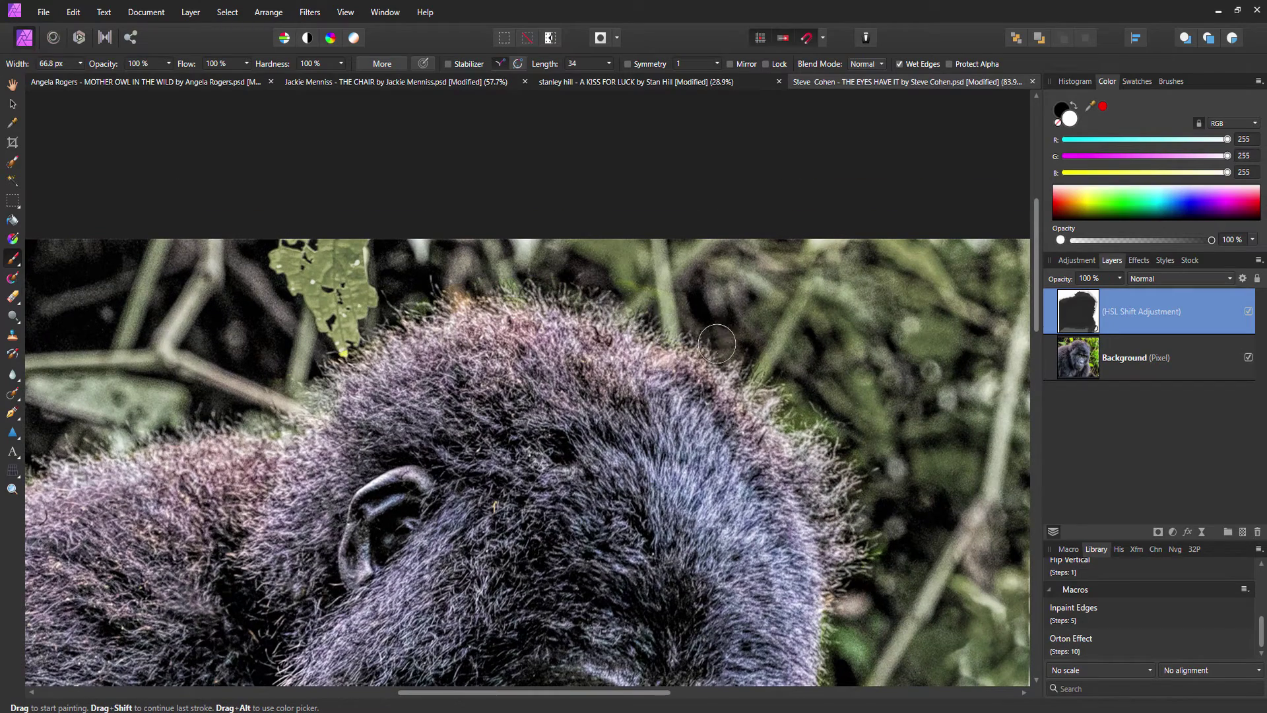
scroll(860, 446, "down", 2, "ctrl")
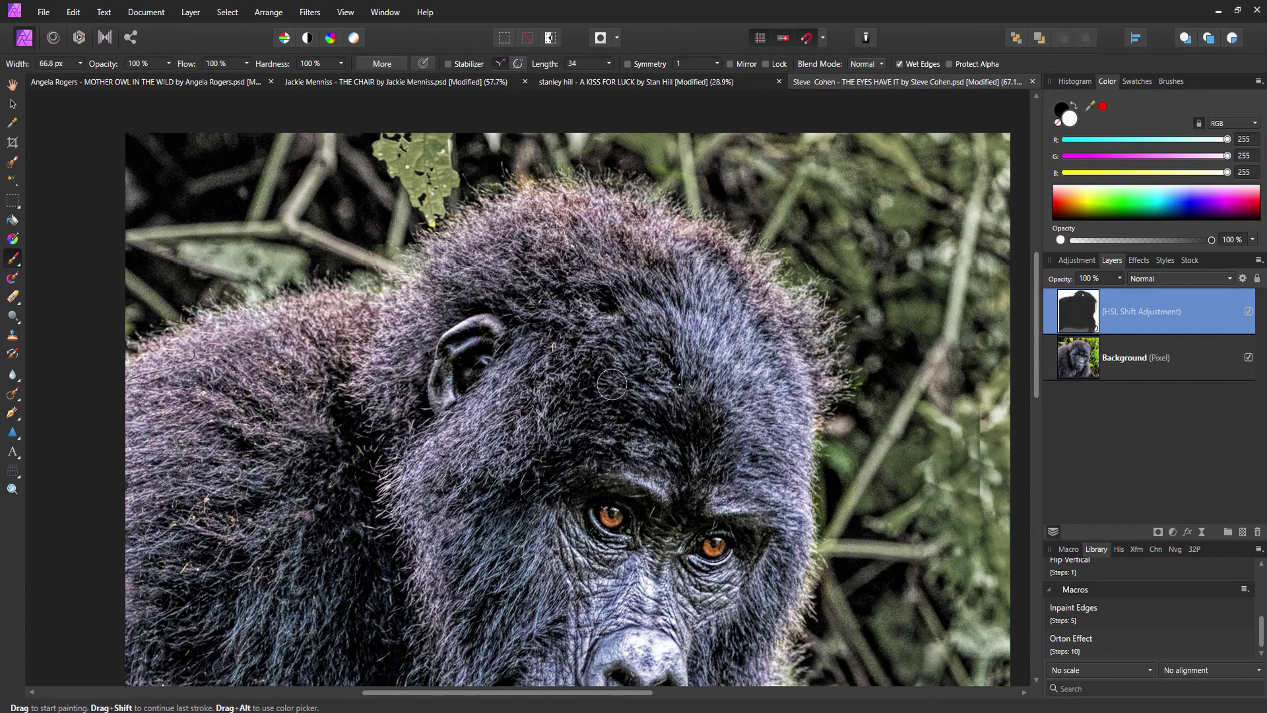
scroll(791, 273, "up", 2, "ctrl")
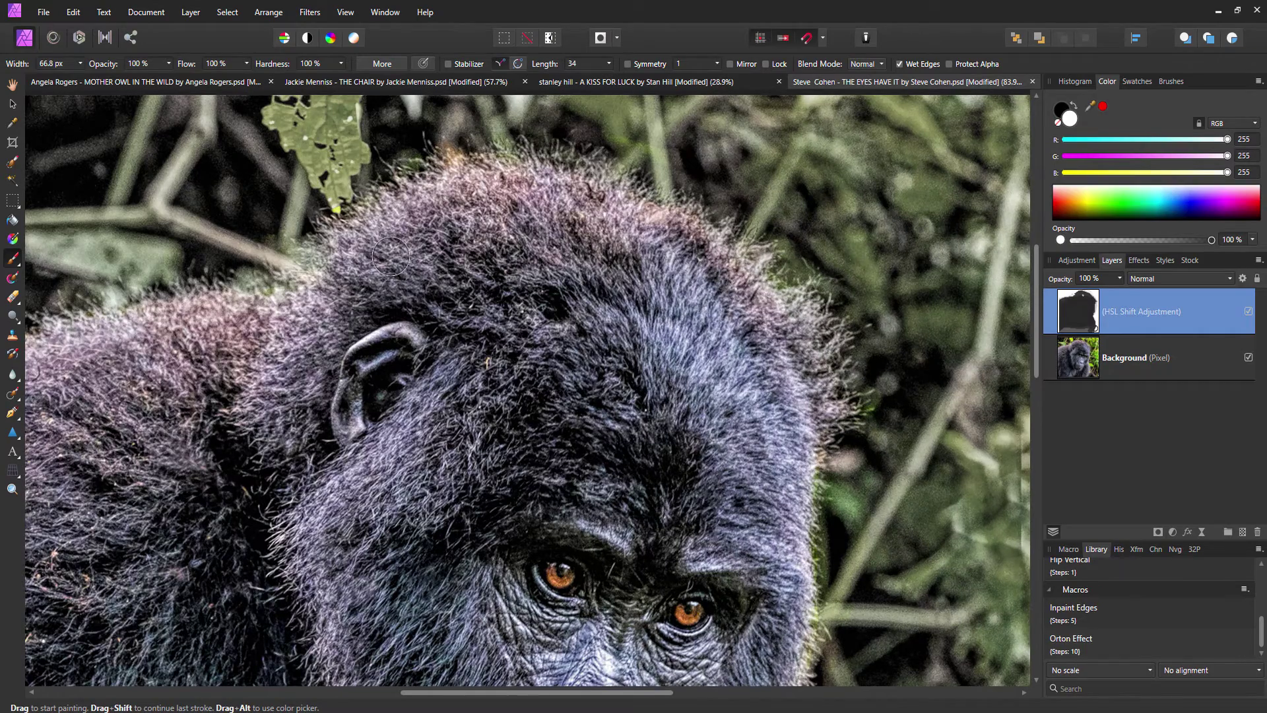
scroll(391, 257, "left", 3)
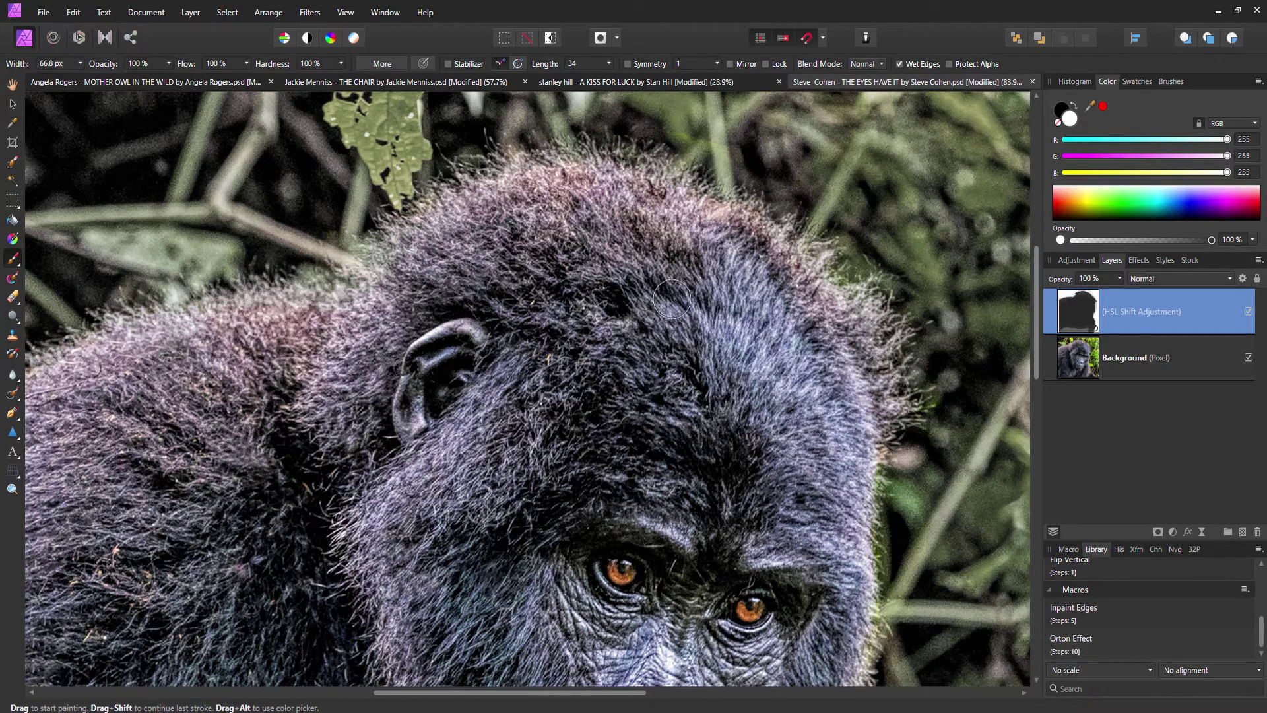
scroll(672, 300, "down", 4)
scroll(674, 222, "up", 3)
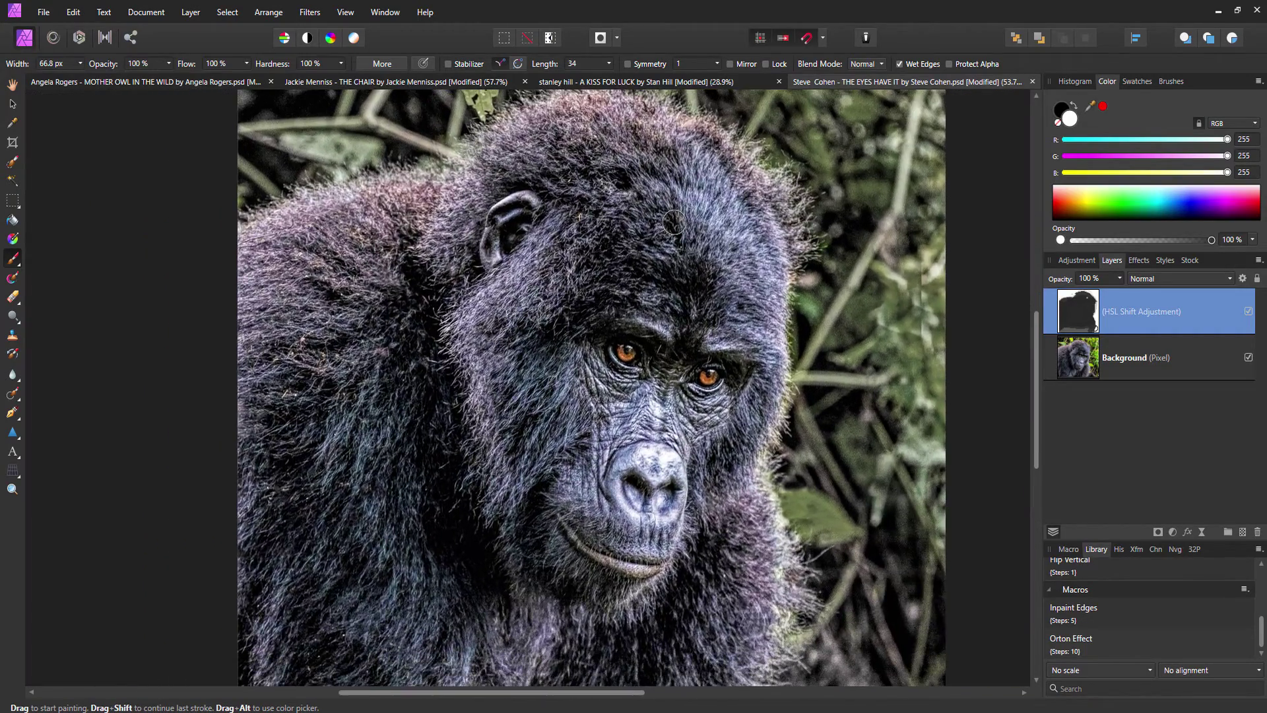
scroll(674, 221, "down", 3)
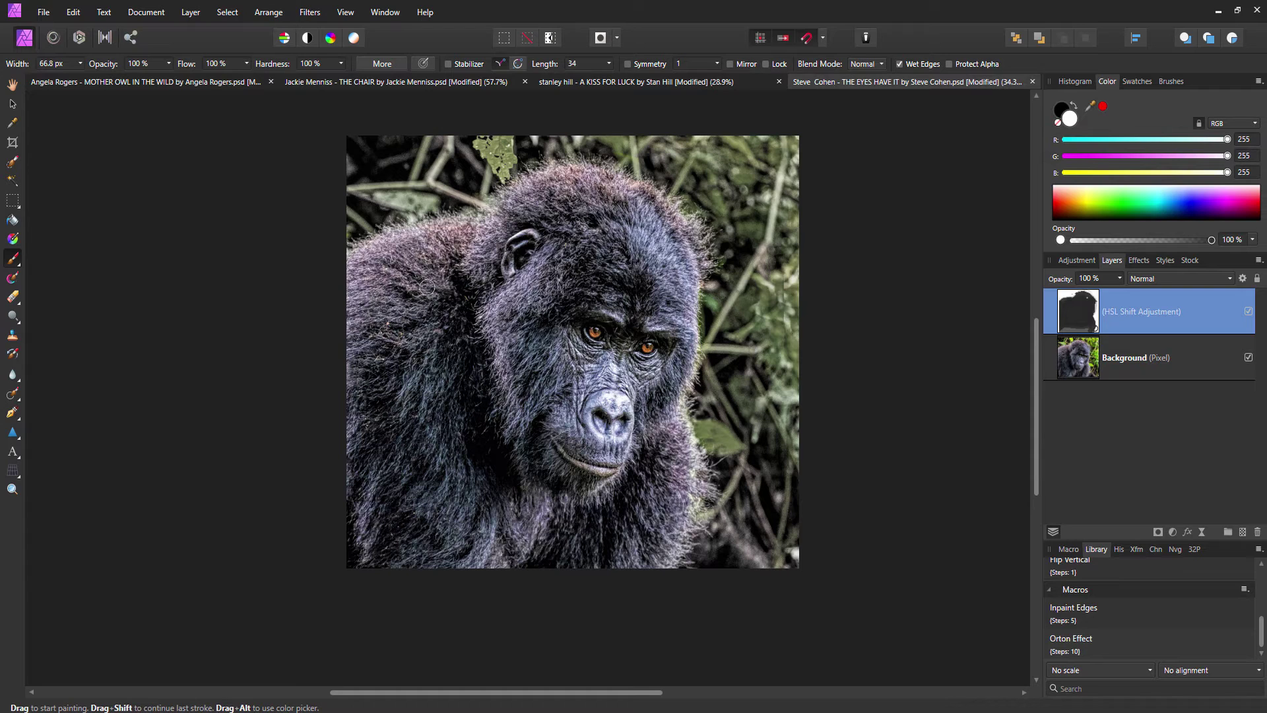
Load the HSL adjustment's mask as a selection of the background area and make the Background layer active
left_click(1082, 315, "ctrl")
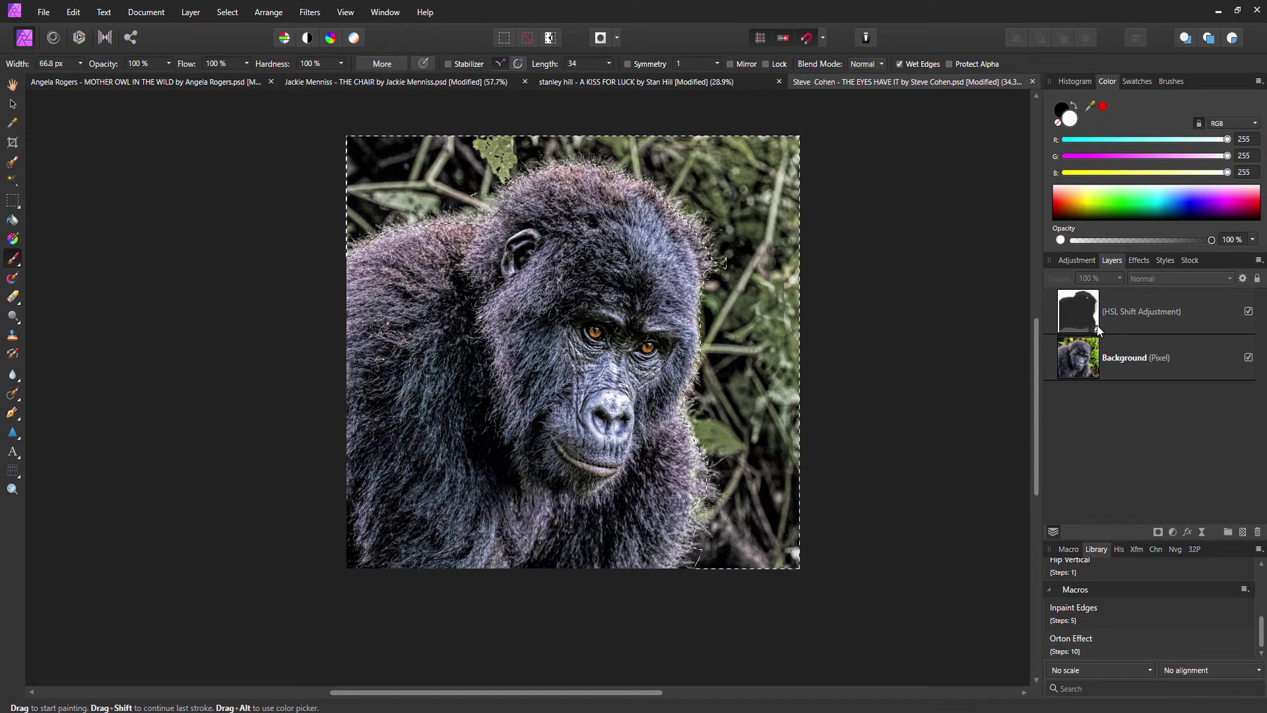
left_click_drag(825, 277, 822, 317)
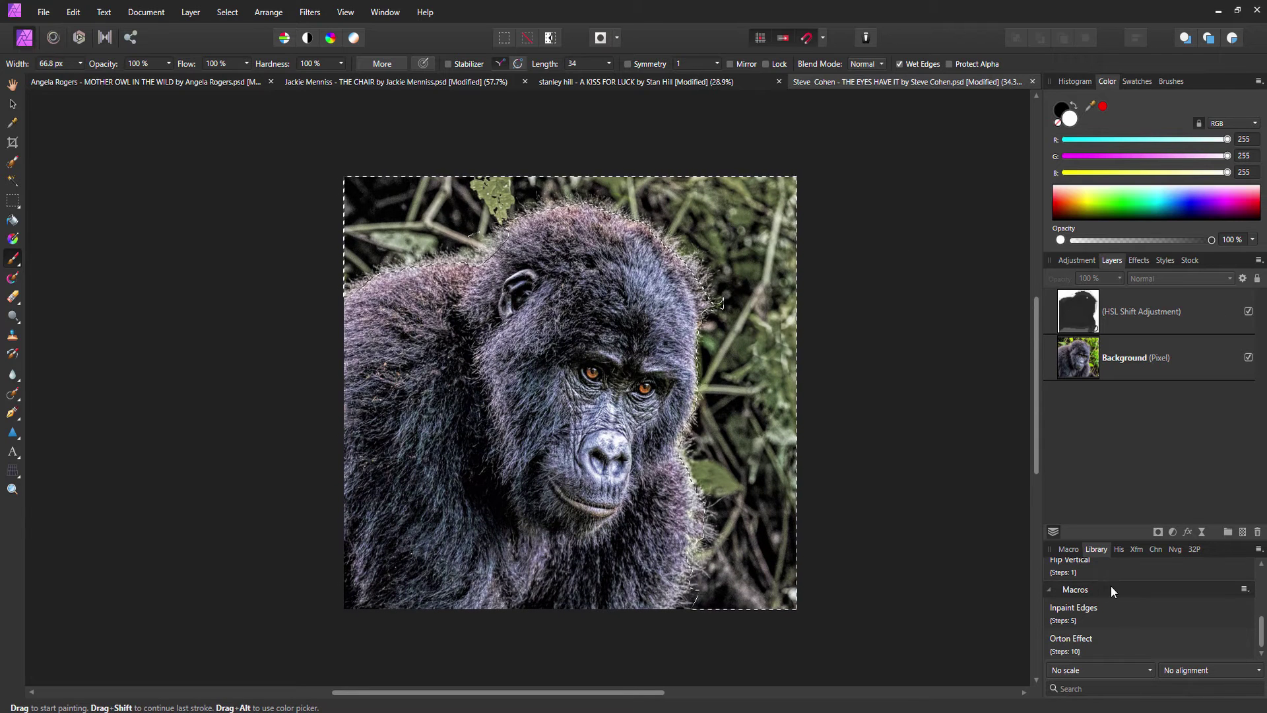
left_click(1082, 358)
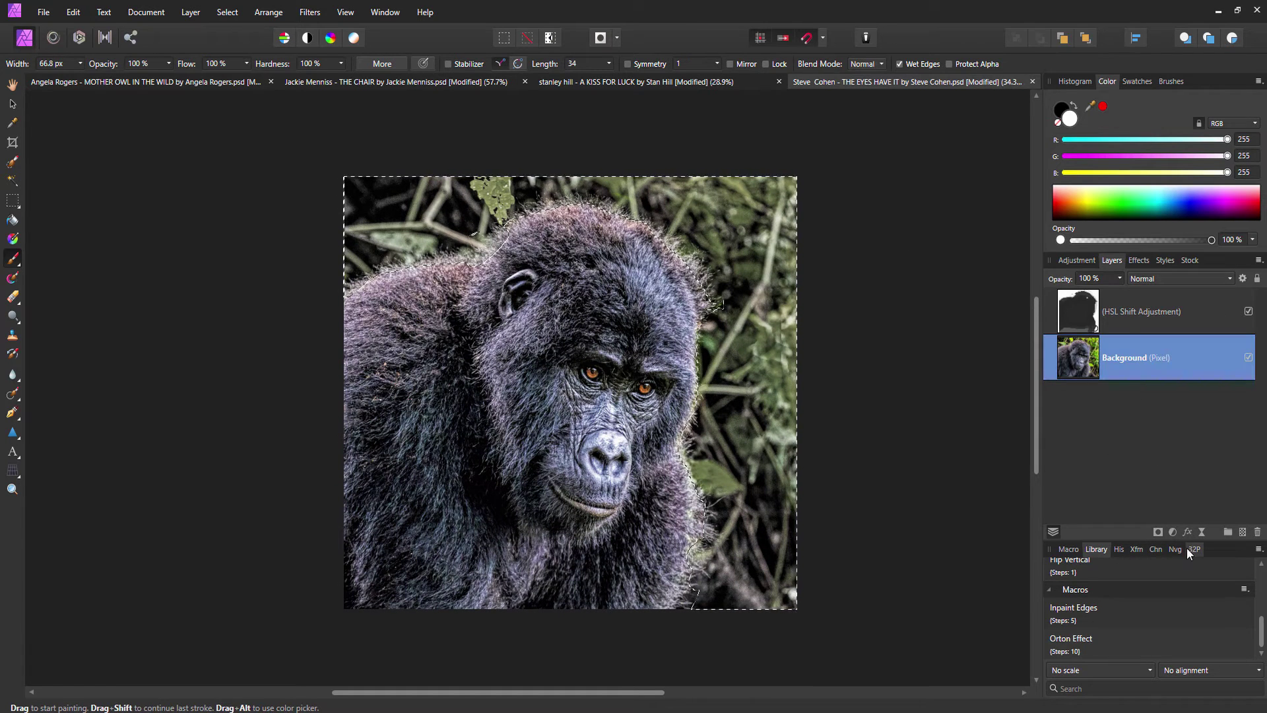
Add a live Gaussian Blur to the Background layer with Preserve Alpha enabled and a radius of 9 px
left_click(1173, 532)
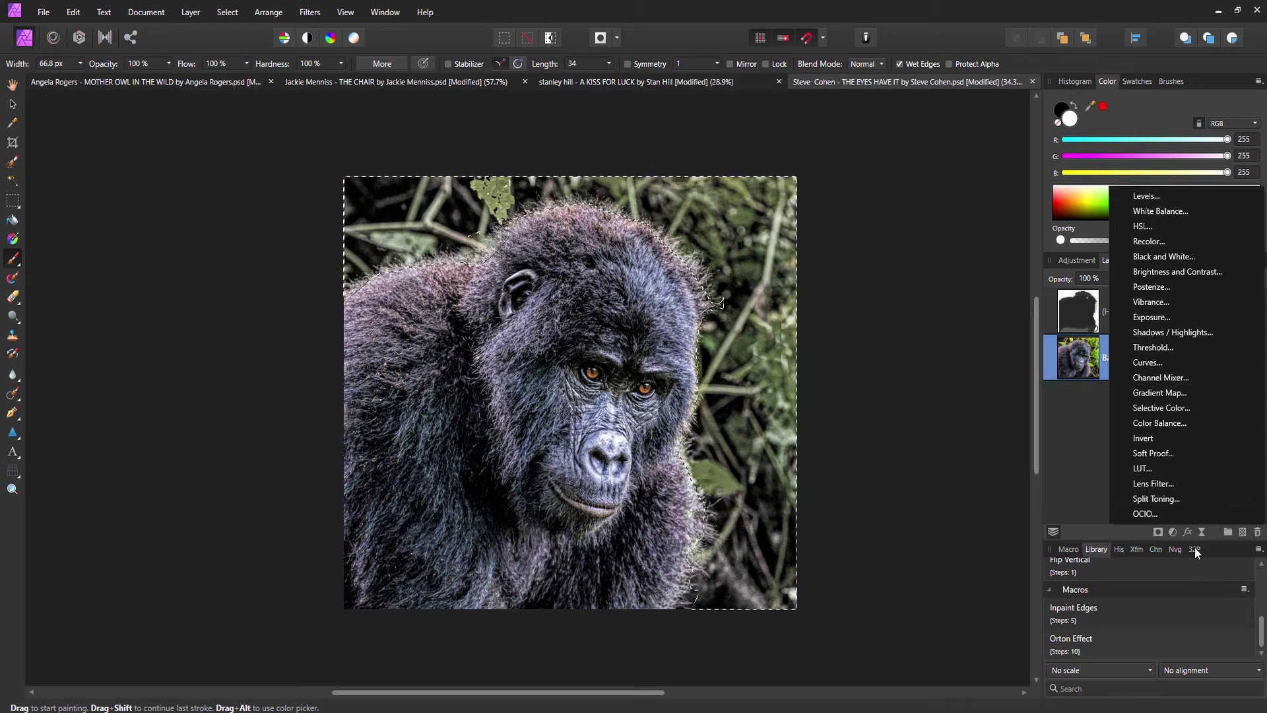
left_click(1202, 532)
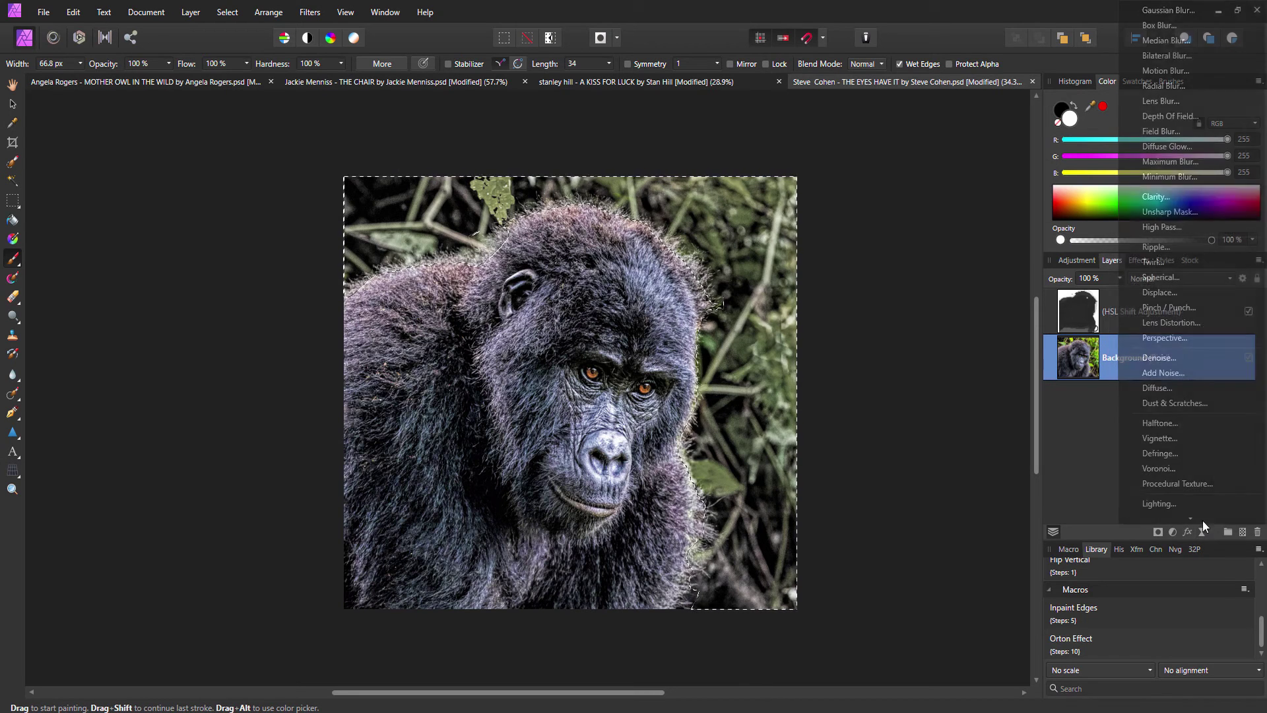
left_click(1162, 10)
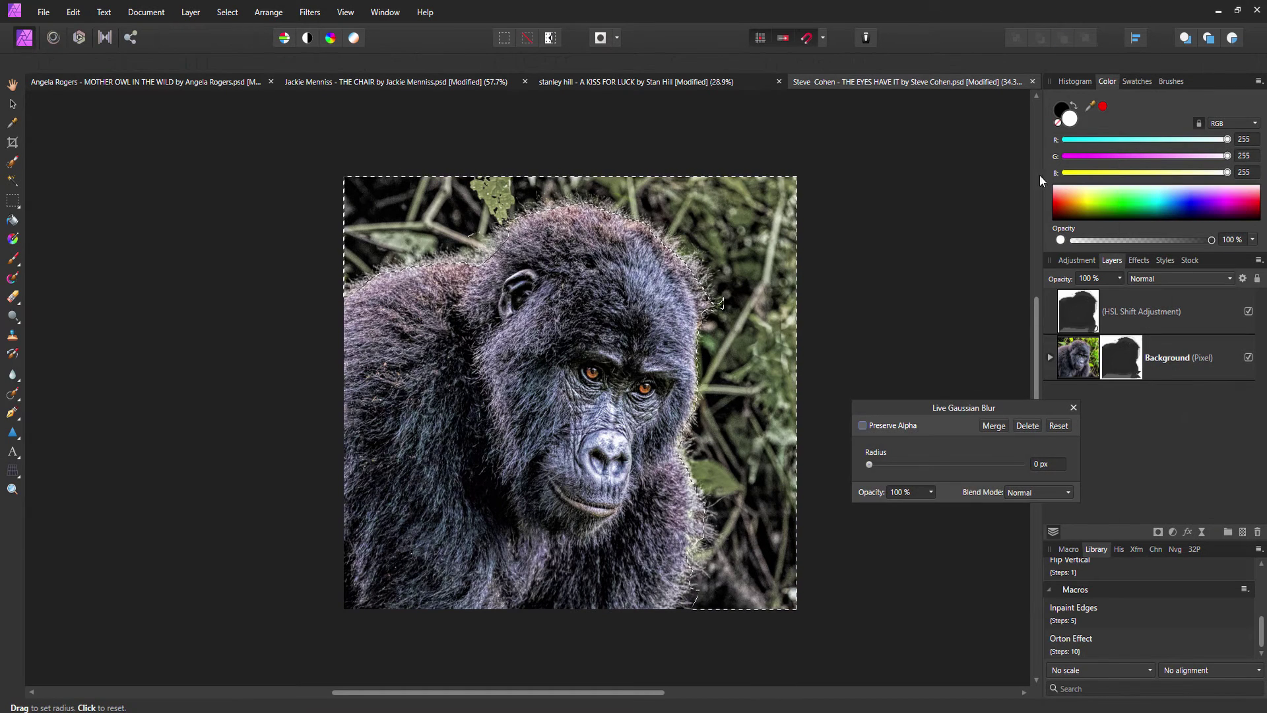
left_click(863, 425)
left_click_drag(869, 466, 932, 464)
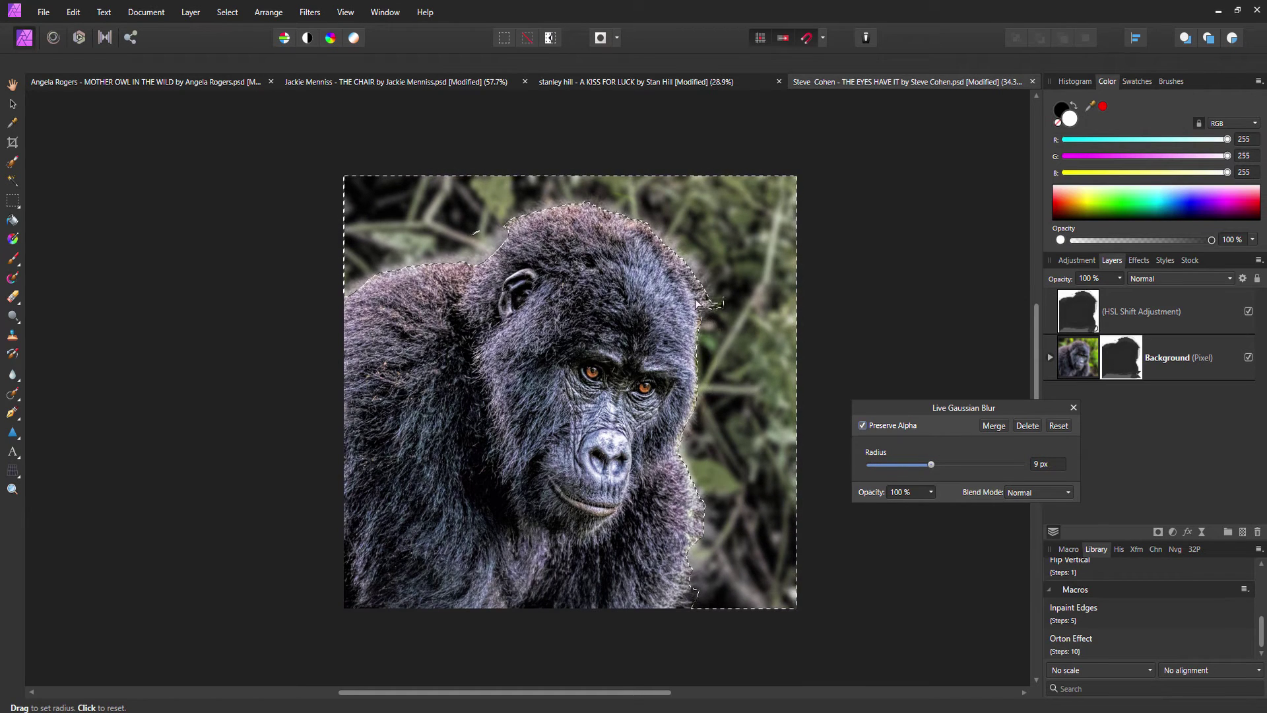
scroll(715, 292, "down", 1)
scroll(666, 243, "down", 1)
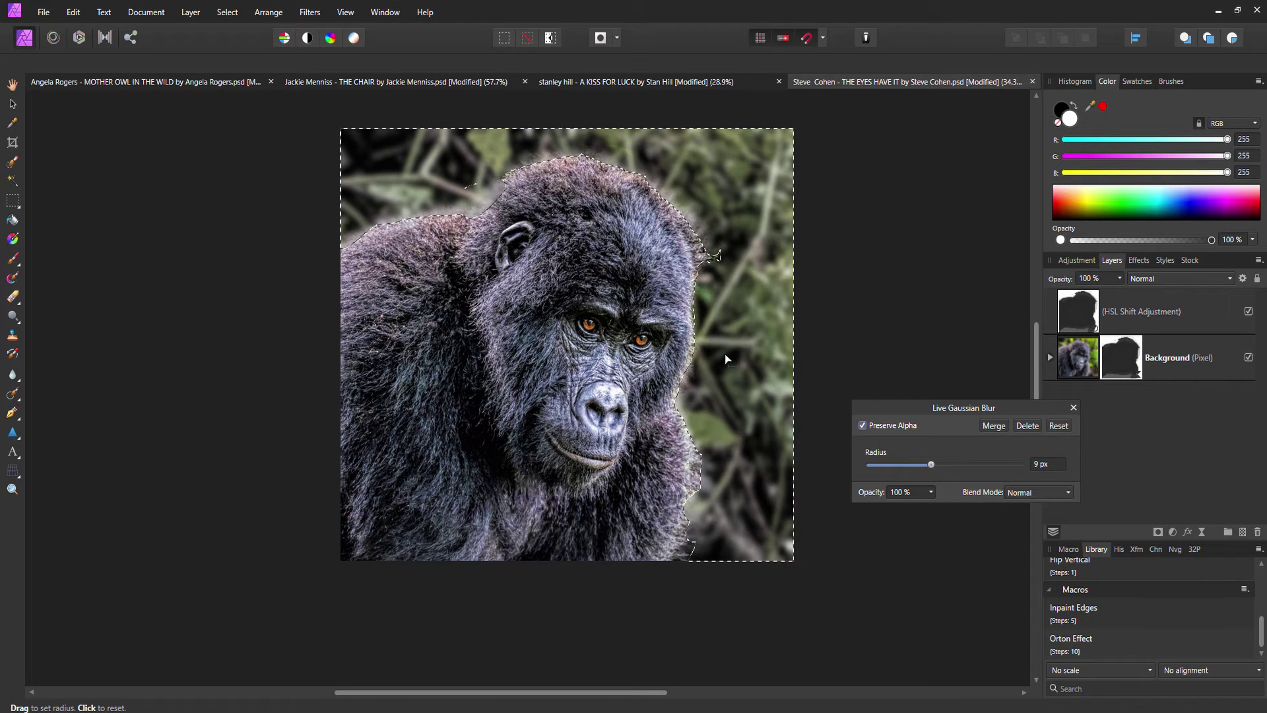
left_click(1074, 407)
Invert the selection so that it covers the gorilla instead of its surroundings
left_click_drag(889, 479, 914, 342)
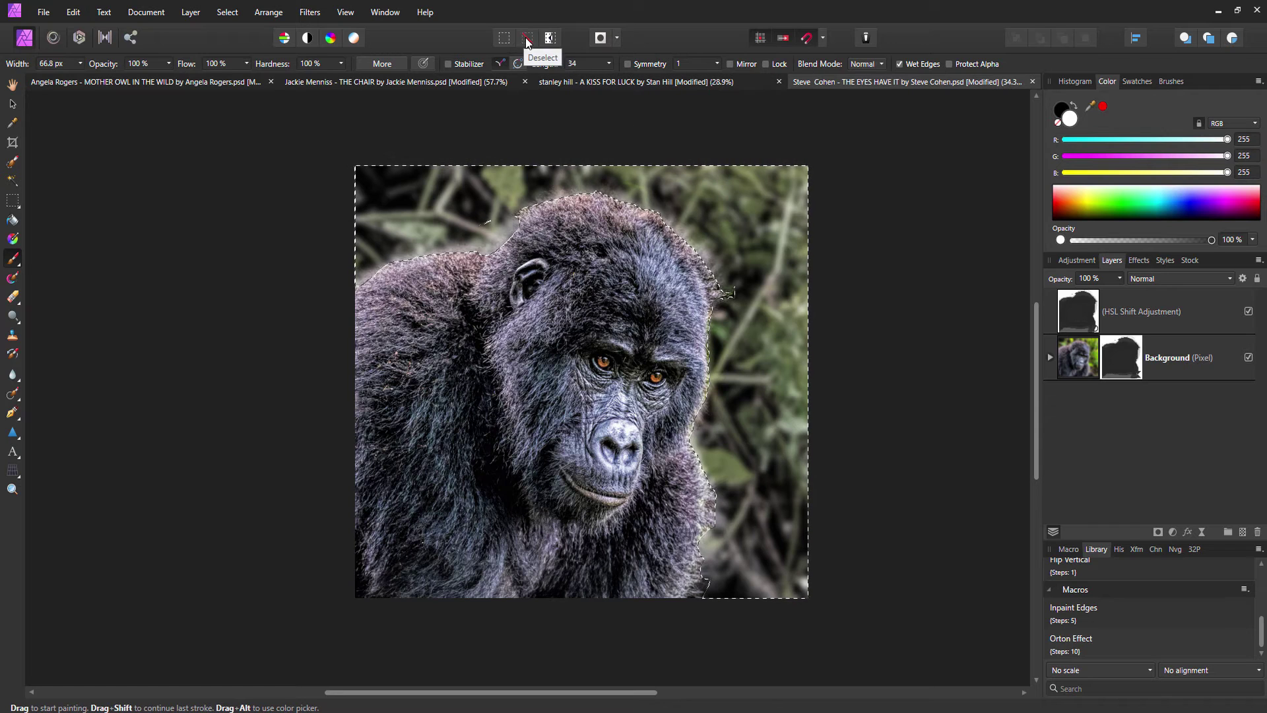
left_click(551, 37)
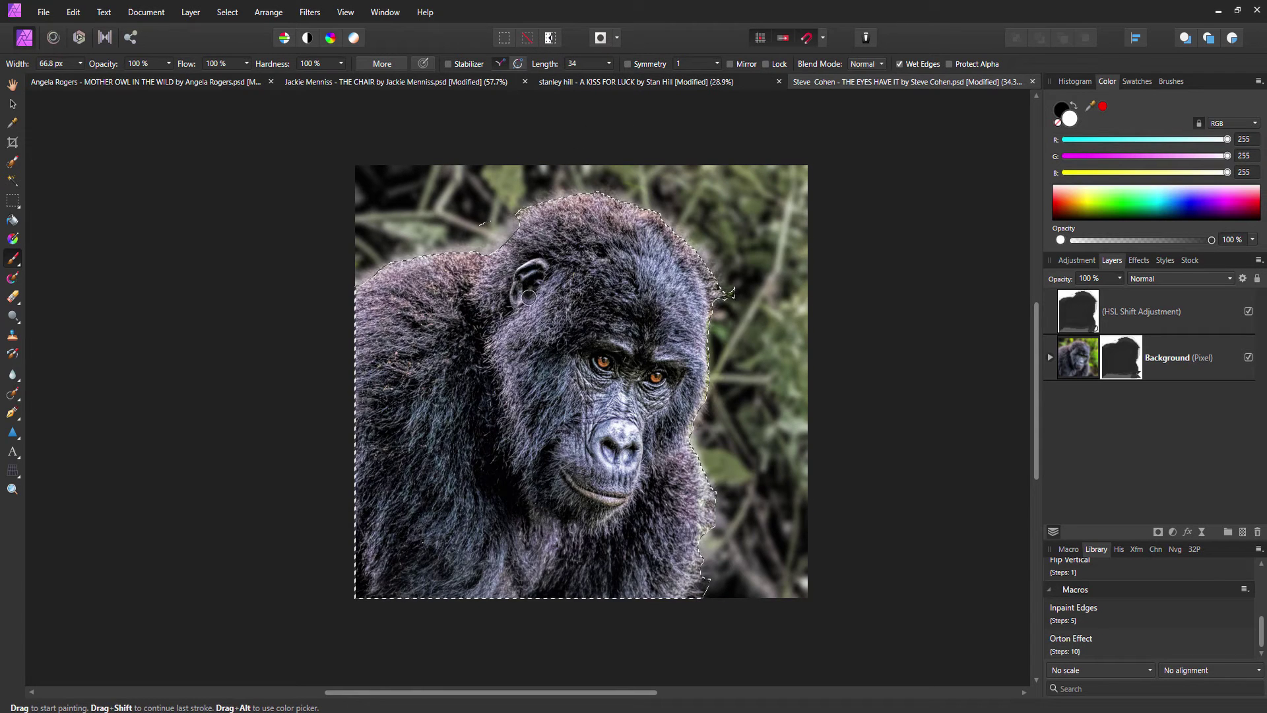
scroll(550, 361, "down", 2)
scroll(550, 361, "left", 1)
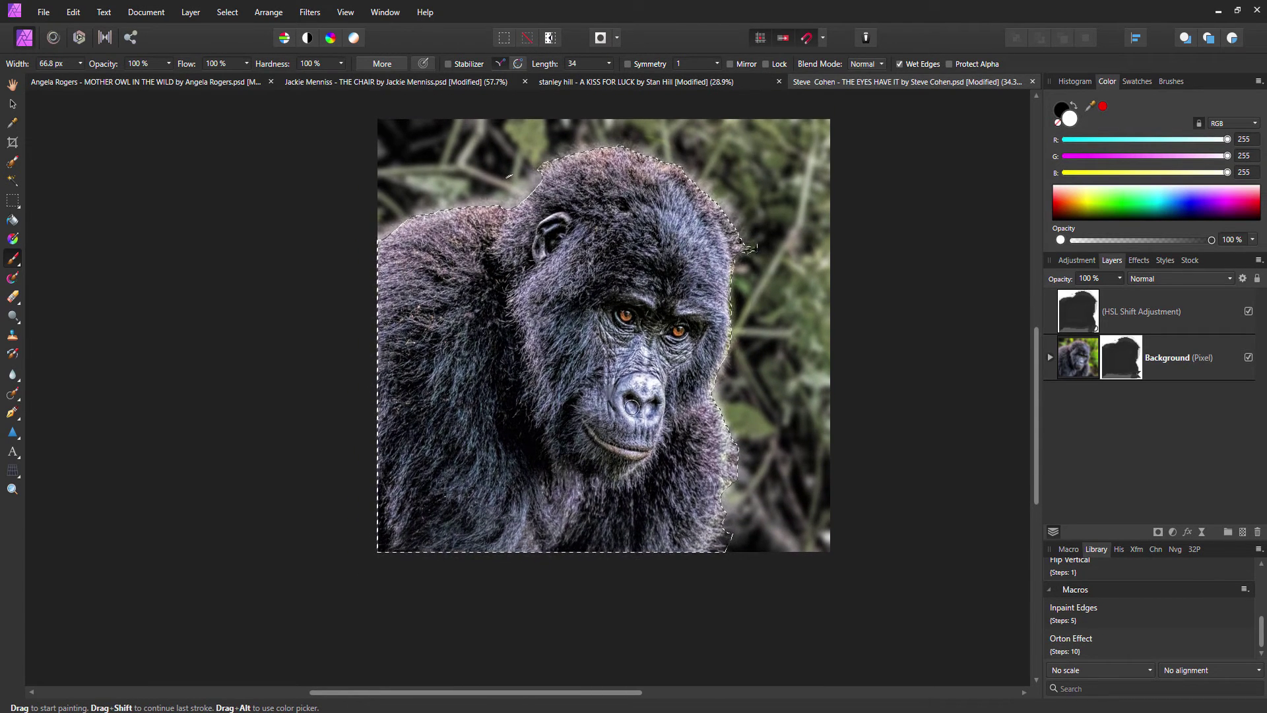
scroll(588, 381, "up", 1)
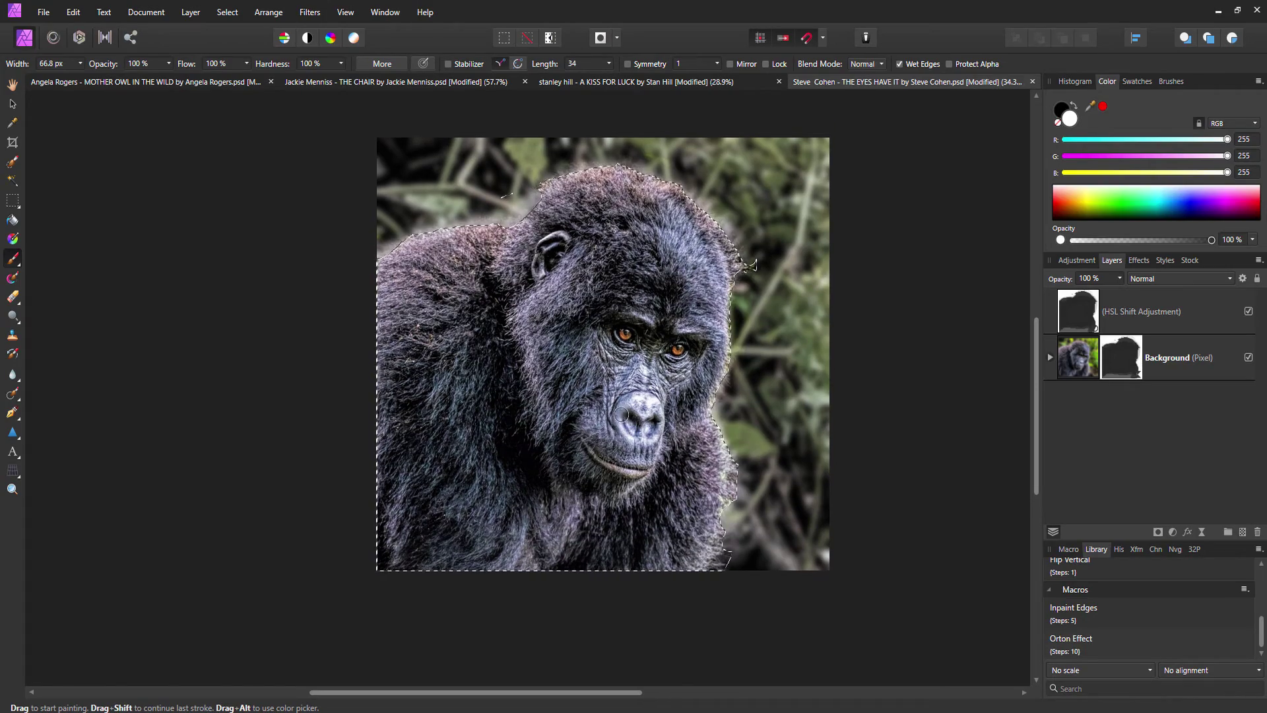
scroll(631, 418, "up", 4)
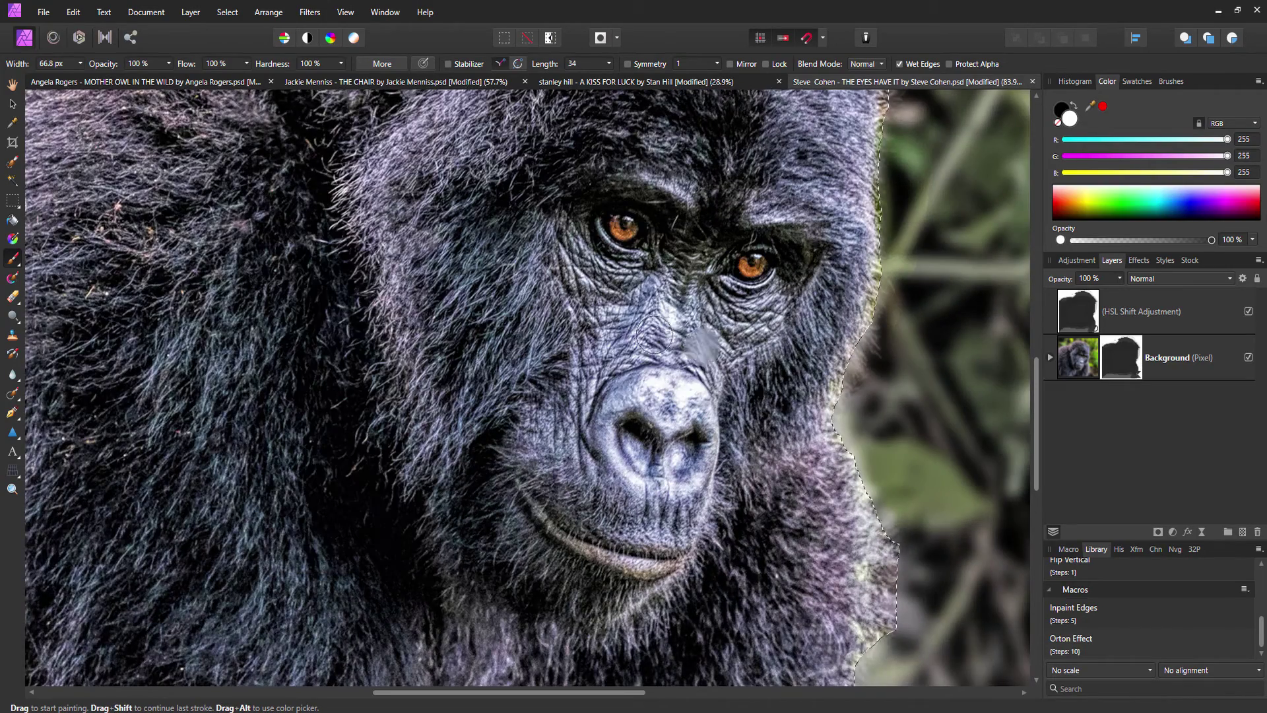
left_click(678, 321)
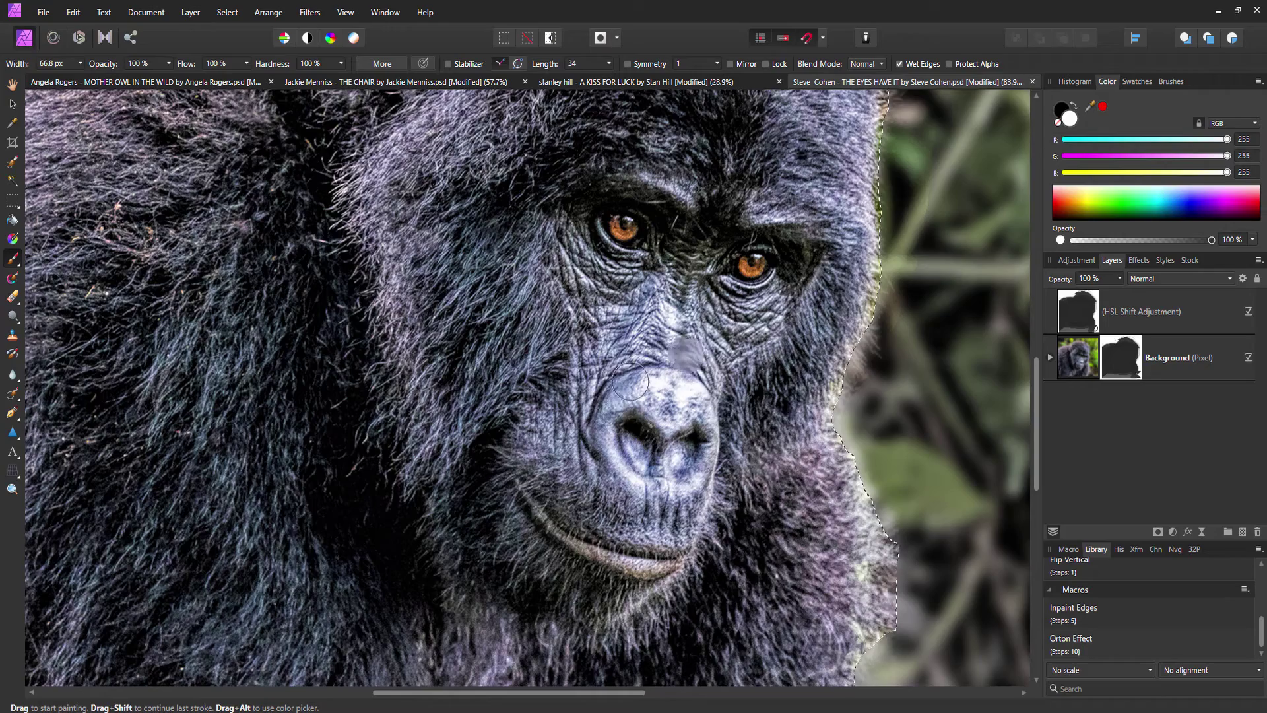
scroll(664, 313, "down", 2)
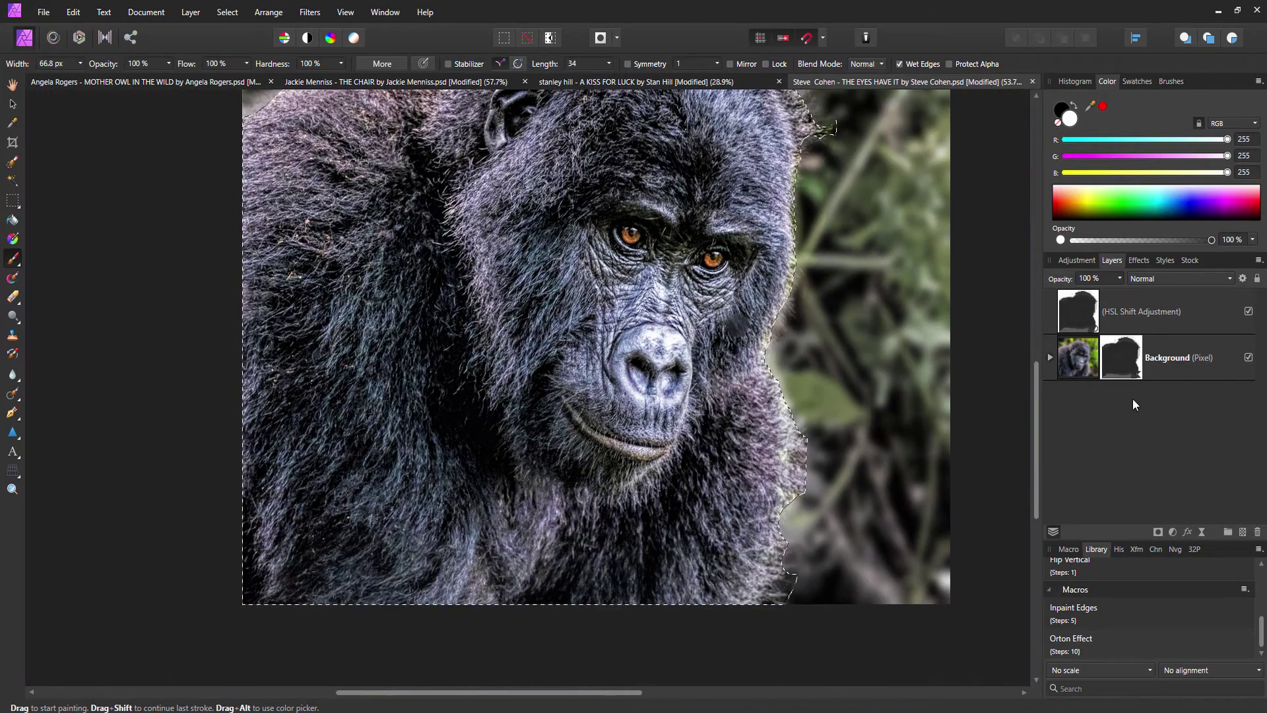
Add an HSL adjustment to the selected gorilla above the Background layer, with its Saturation Shift set to -76%
left_click(1080, 357)
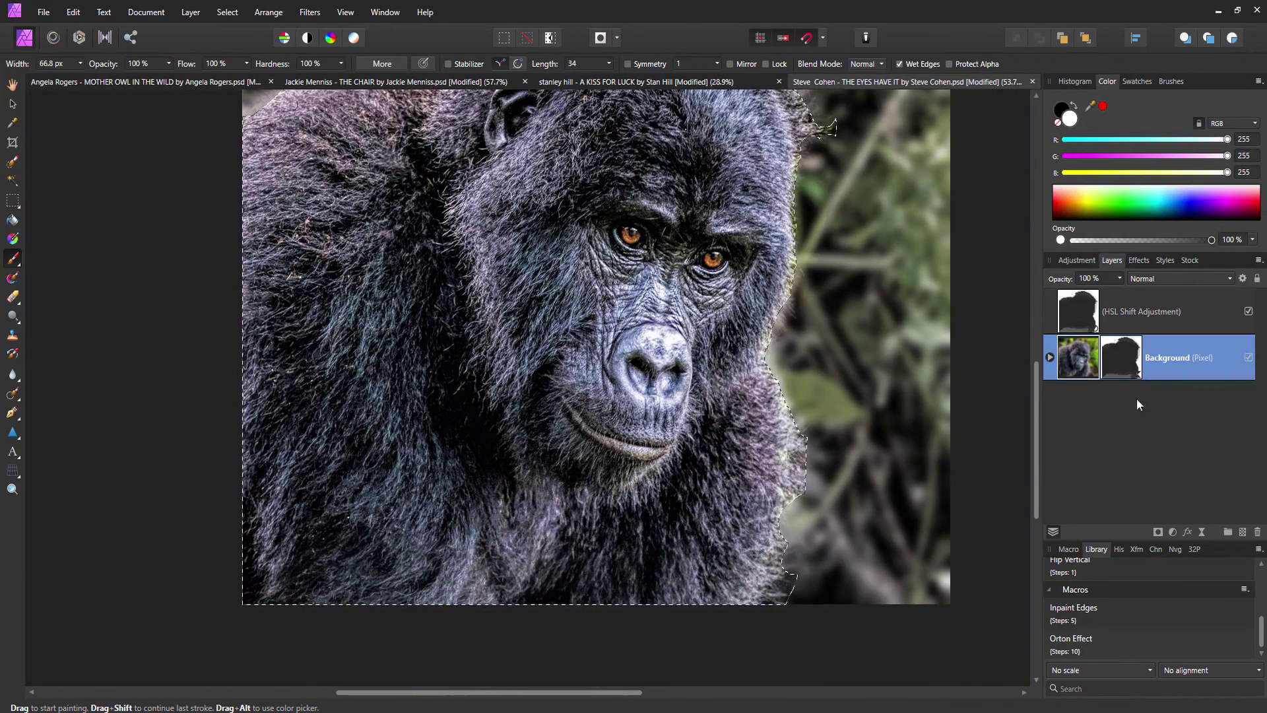
left_click(1173, 532)
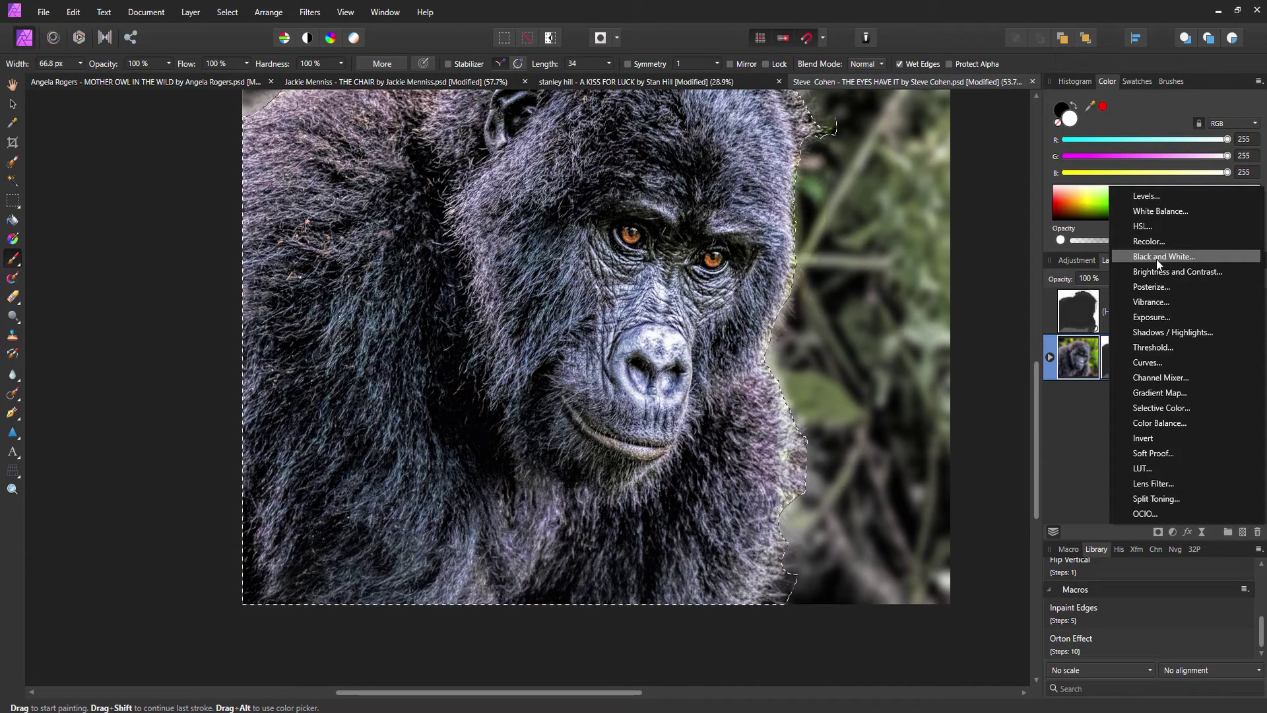
left_click(1151, 226)
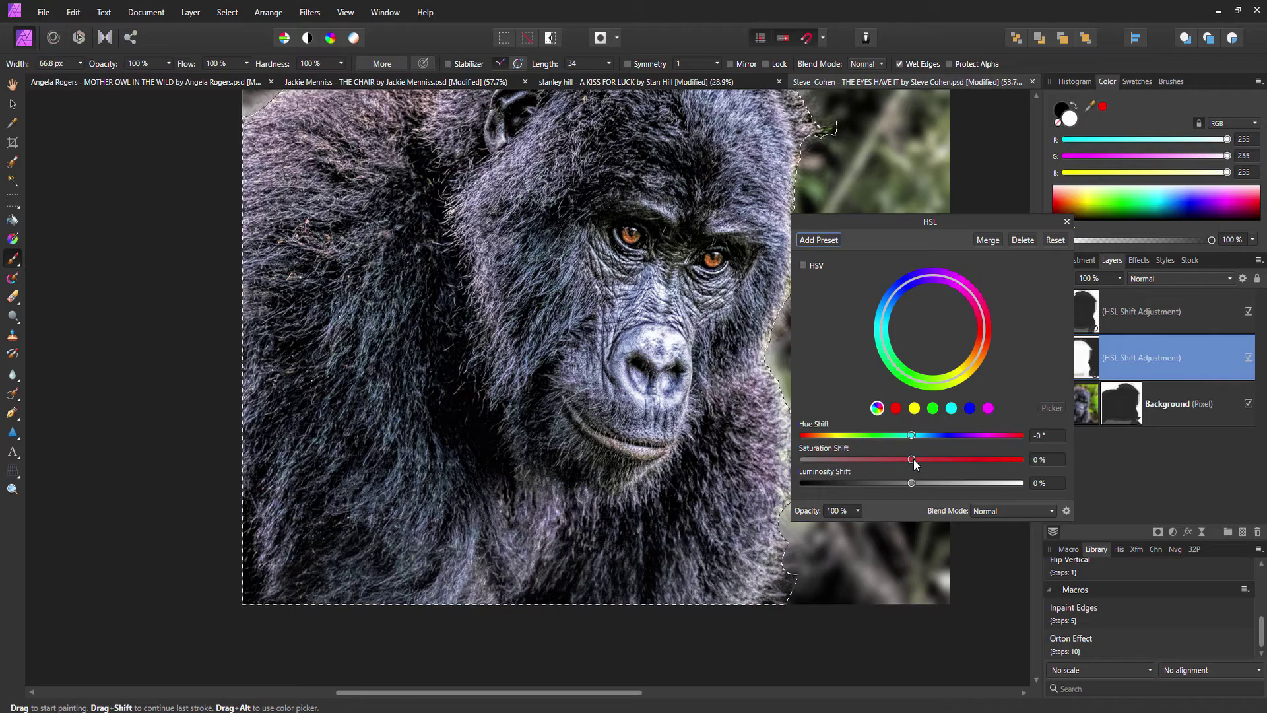
left_click_drag(908, 462, 803, 460)
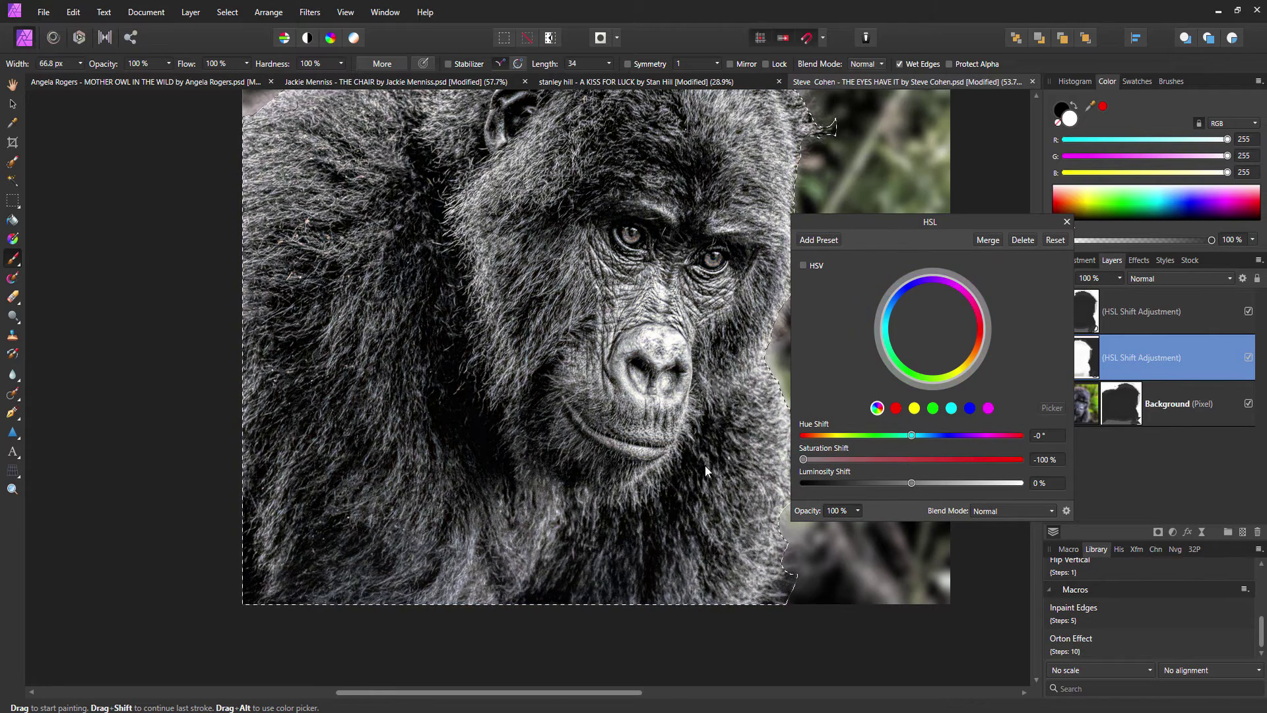
scroll(548, 396, "down", 2)
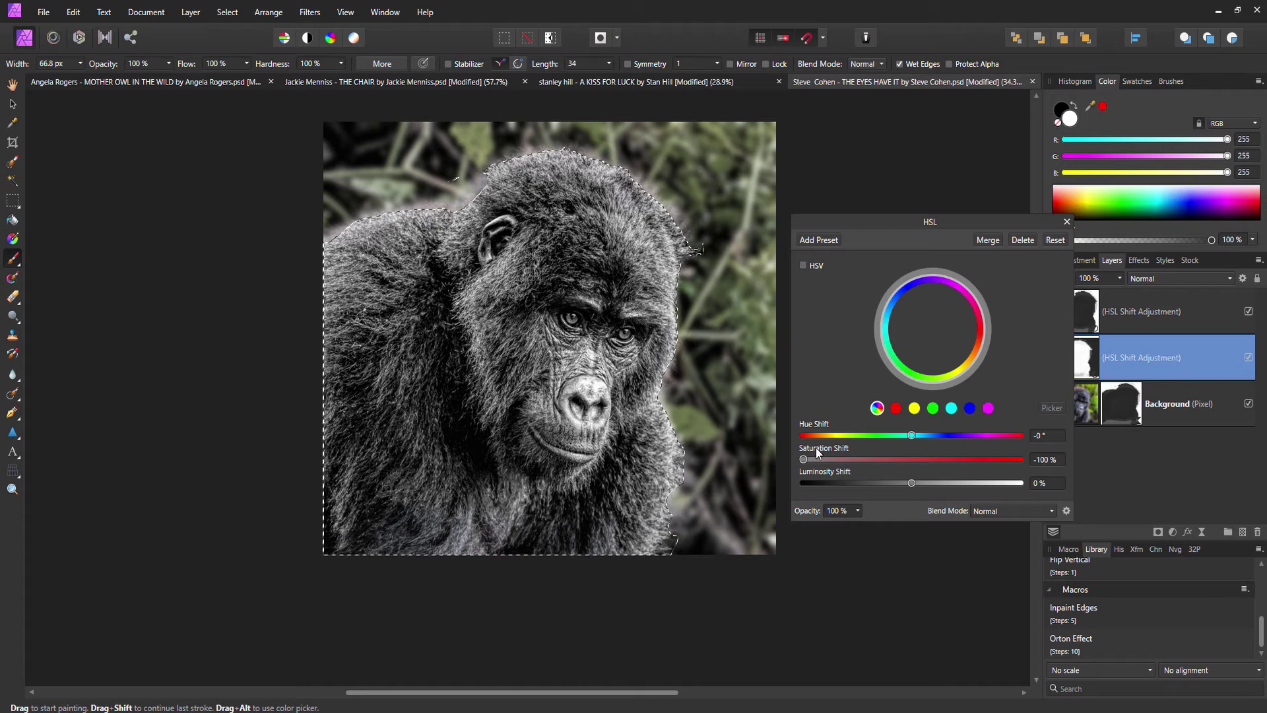
left_click_drag(804, 460, 830, 462)
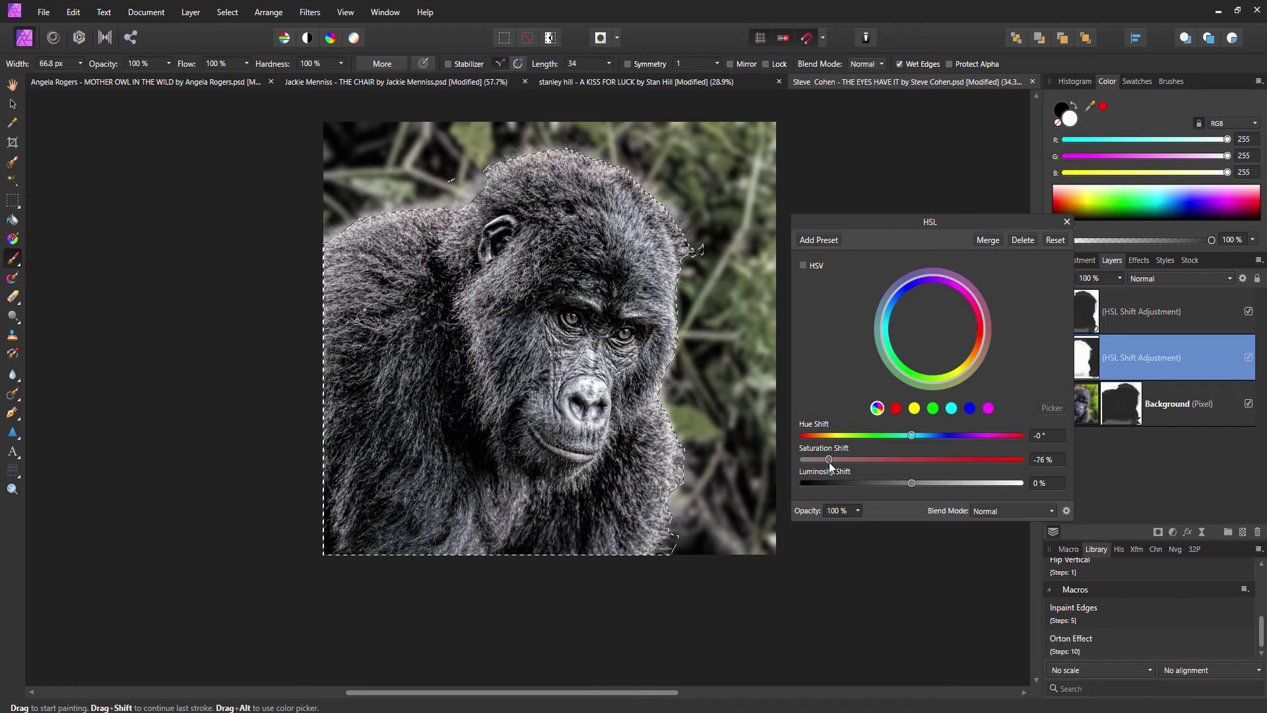
left_click(1066, 223)
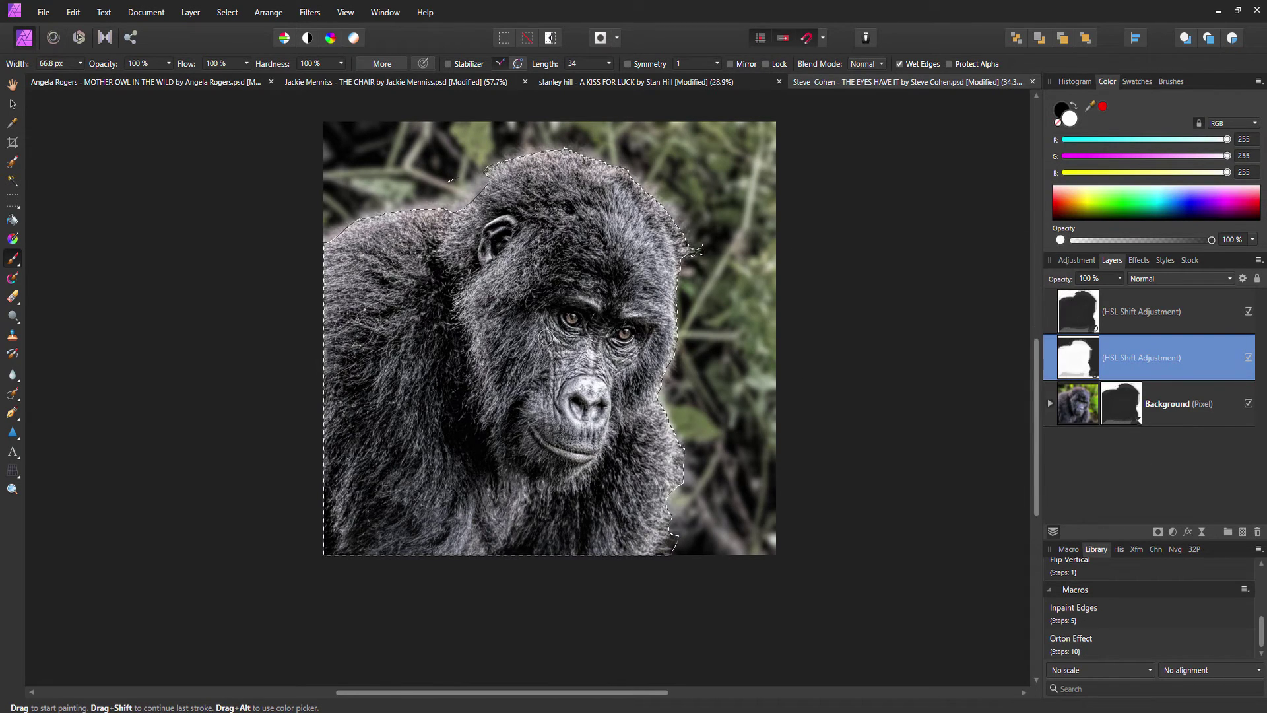
Paint black on the gorilla HSL adjustment's mask over both eyes to restore their orange colour, and clear the selection
scroll(588, 340, "down", 2)
scroll(587, 340, "left", 1)
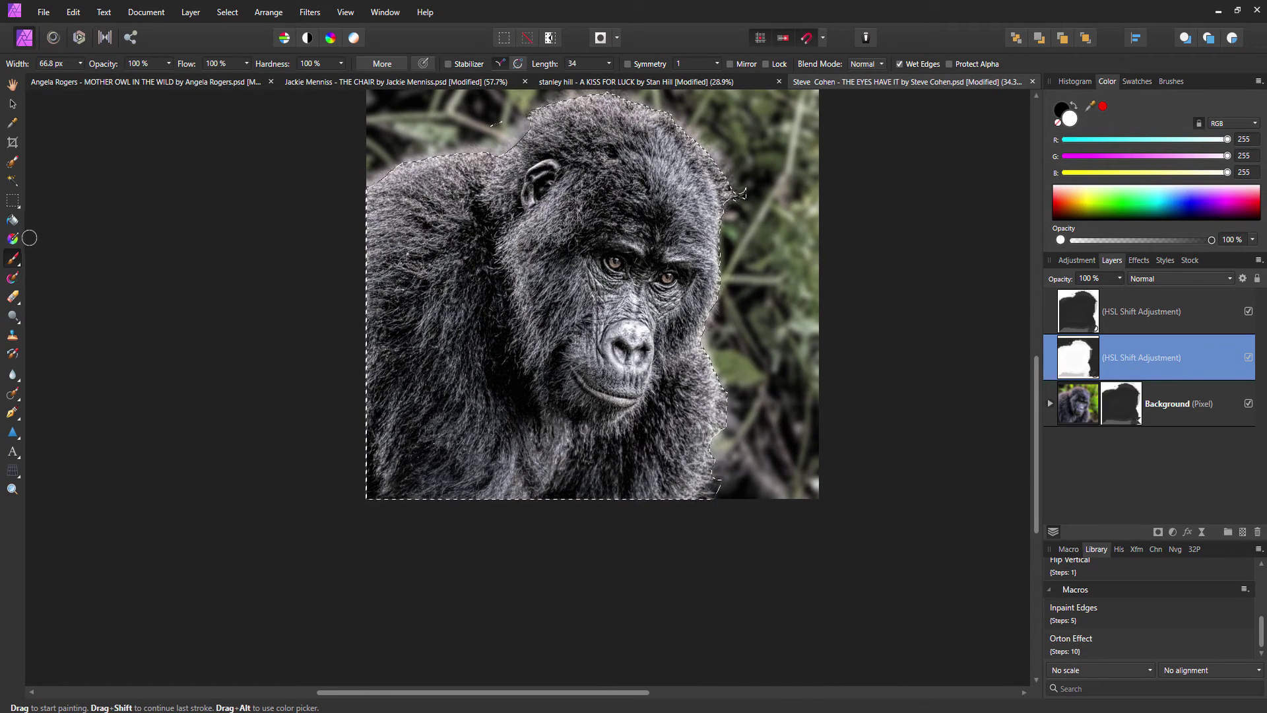
left_click(1060, 108)
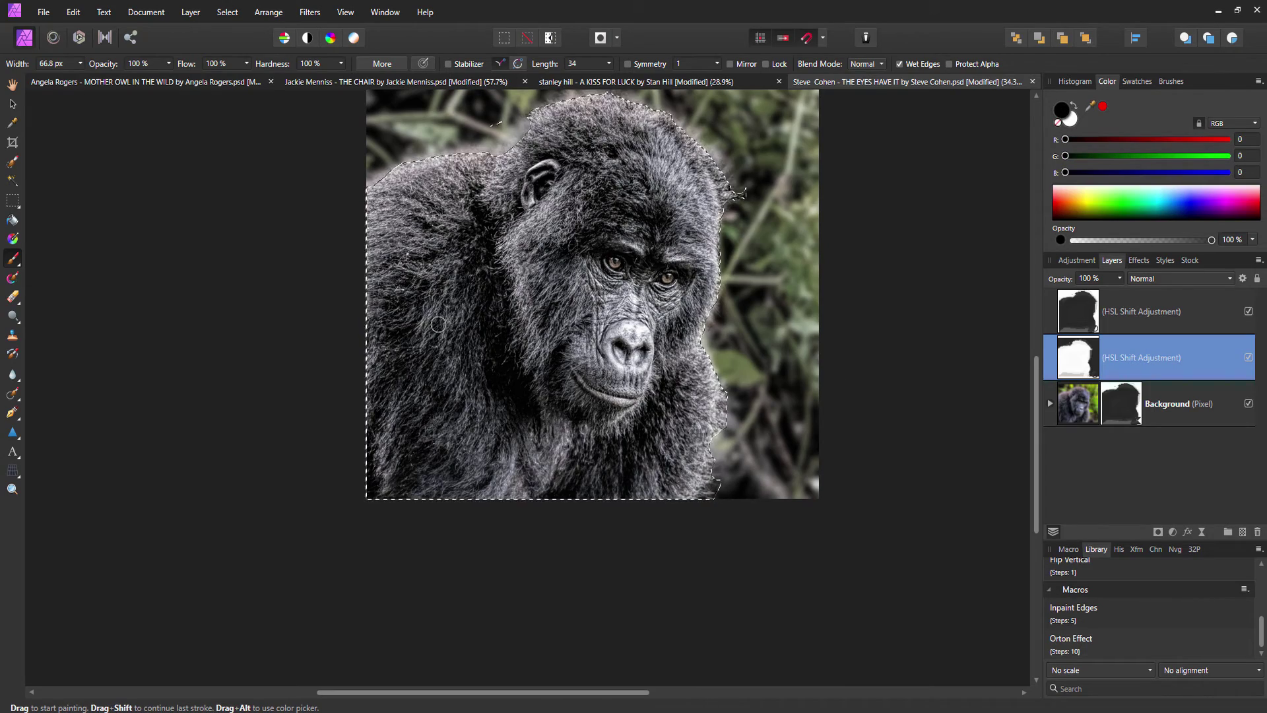
scroll(643, 264, "up", 2)
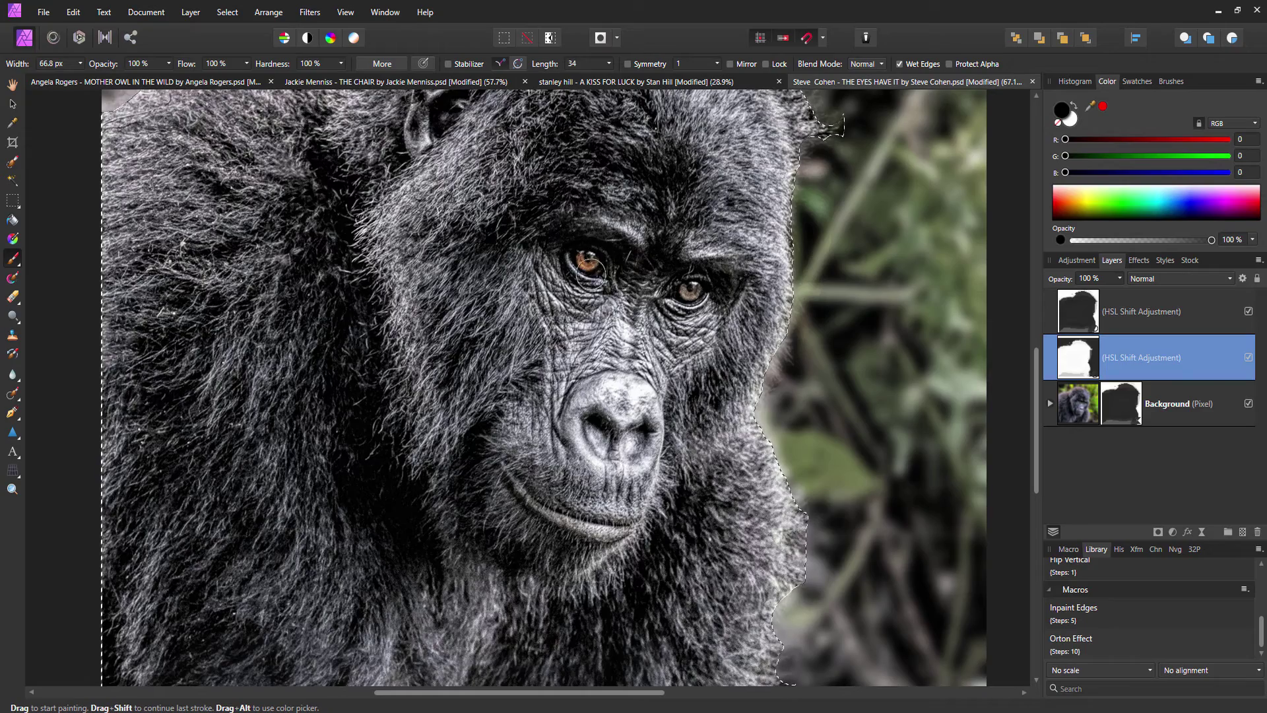
scroll(589, 254, "up", 1)
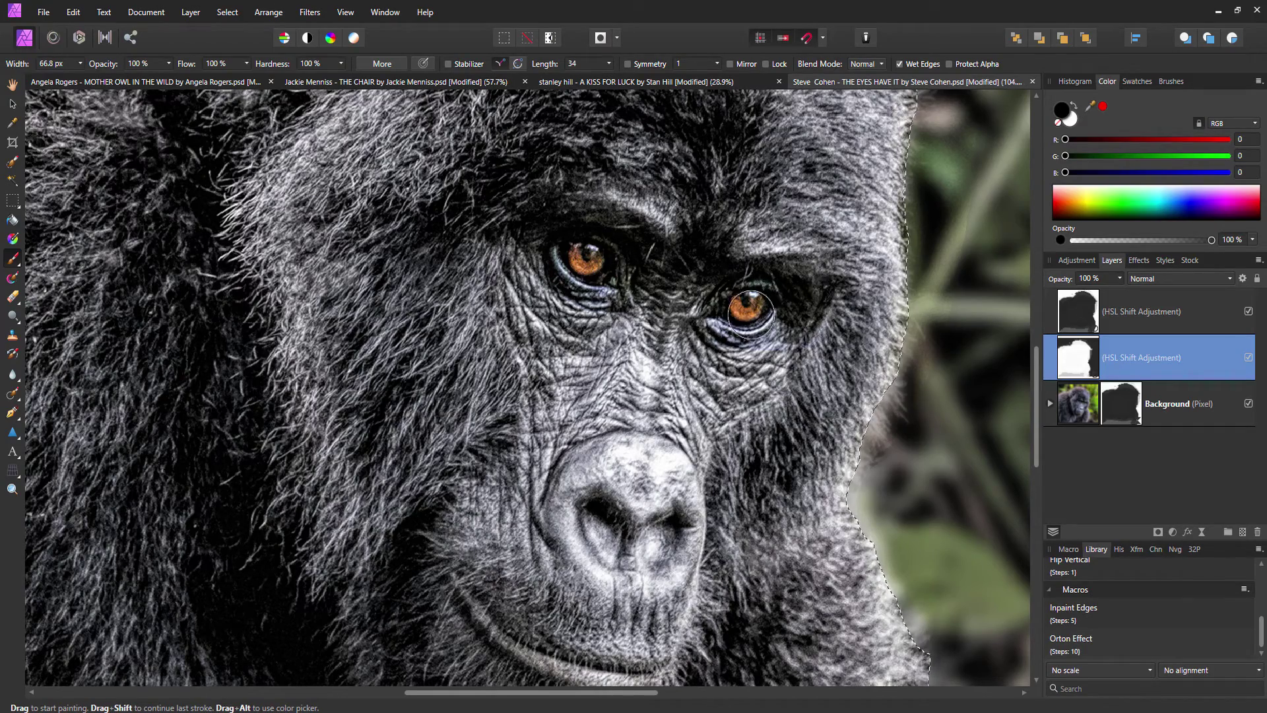
scroll(627, 330, "down", 3)
scroll(635, 349, "down", 3)
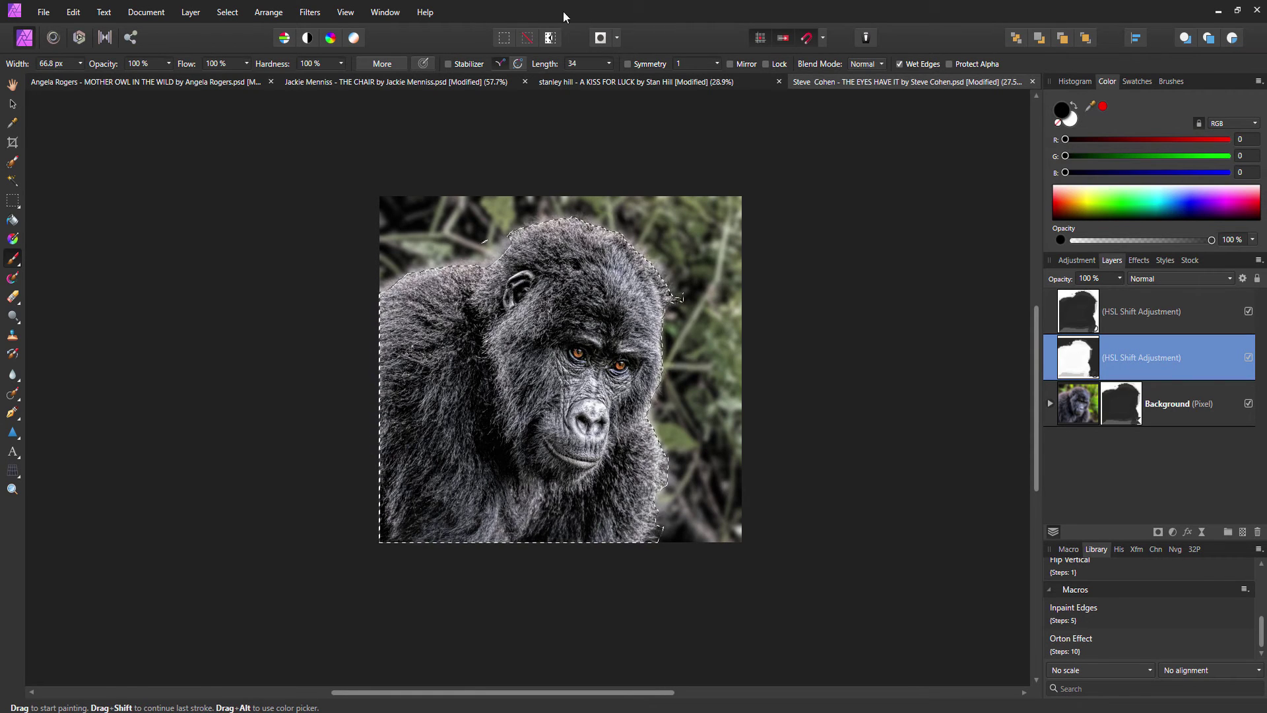
left_click(534, 39)
scroll(623, 417, "up", 5)
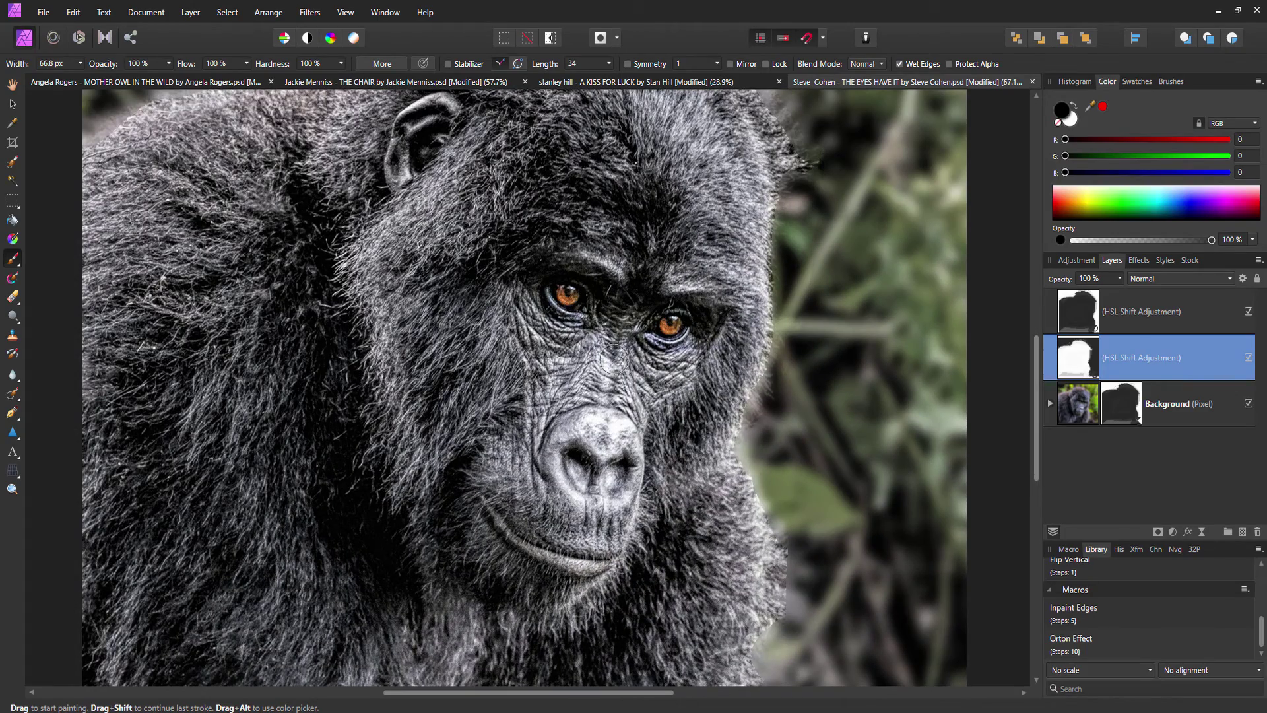
scroll(528, 285, "up", 1)
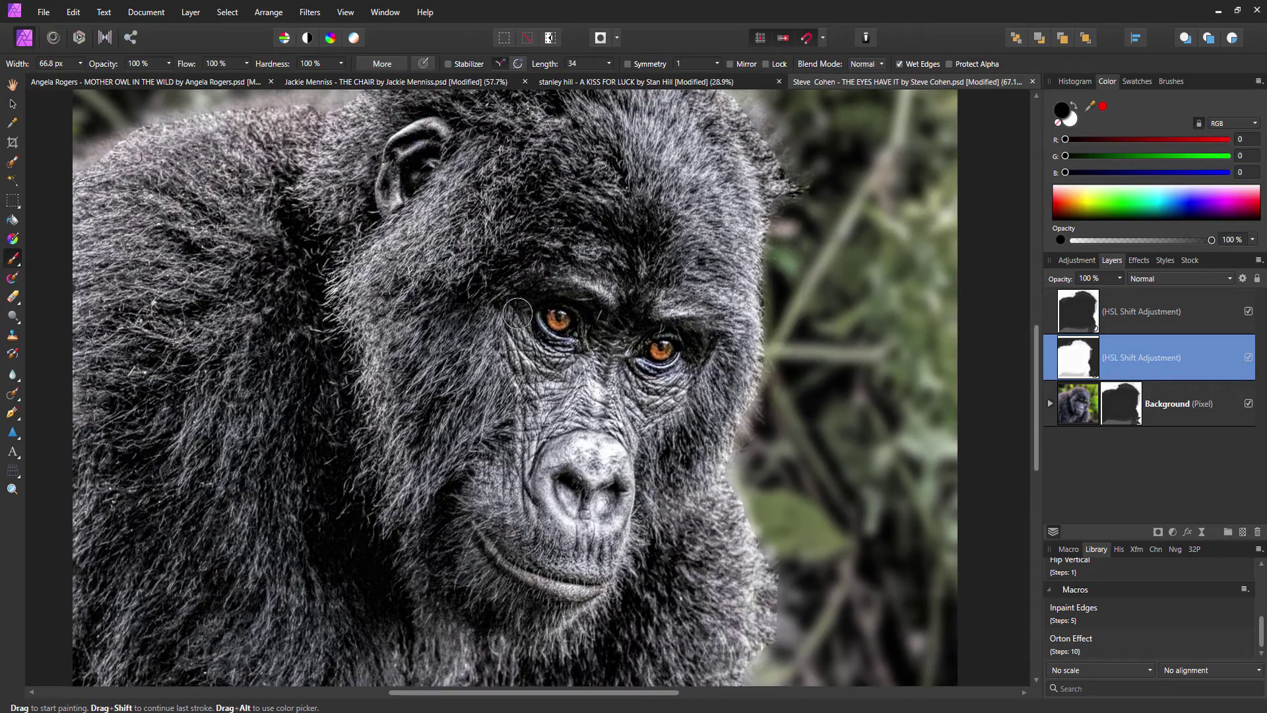
Select the orange irises of both gorilla eyes with the Selection Brush
left_click(20, 167)
scroll(569, 376, "up", 3)
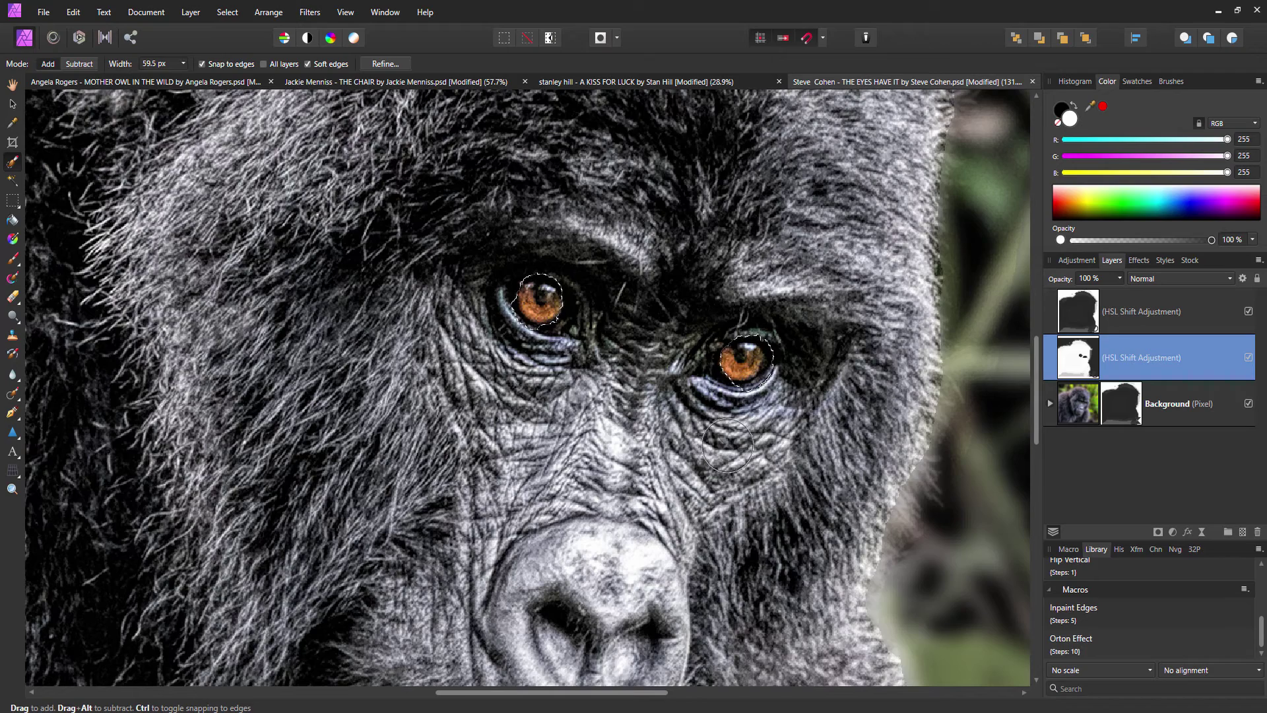
scroll(597, 409, "down", 1)
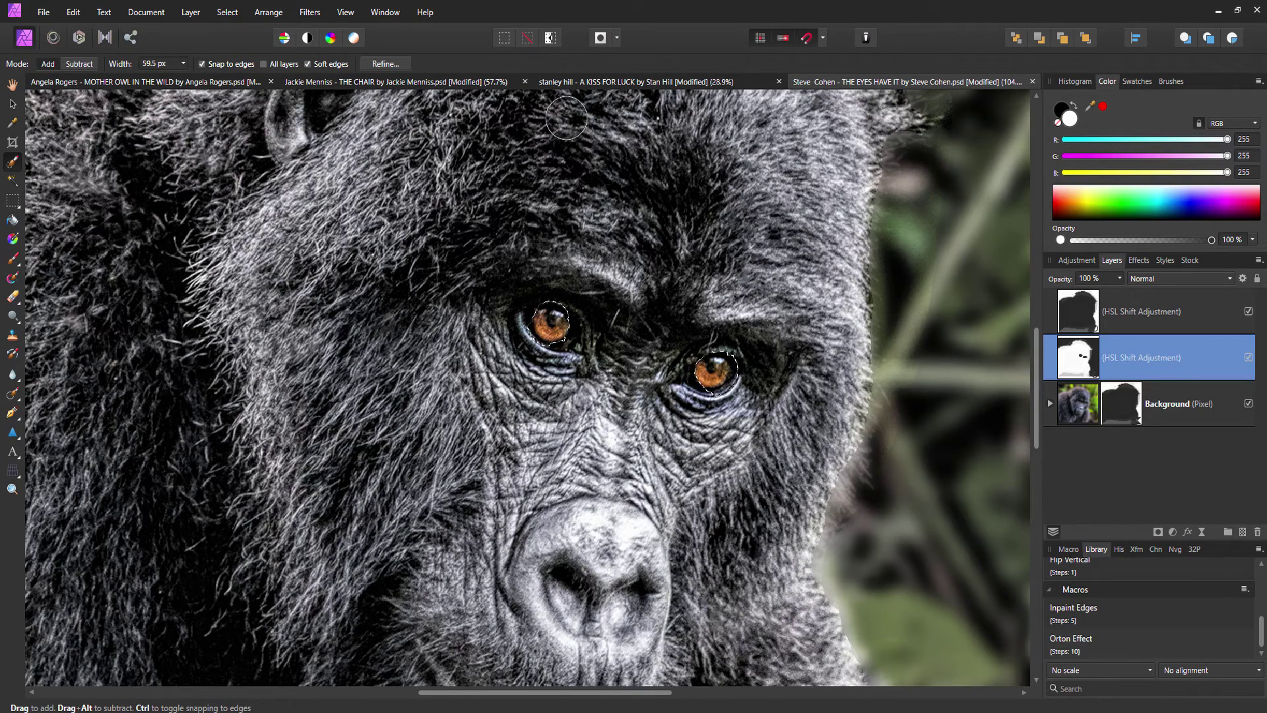
Brush both eyes into the selection out to their dark rims in Quick Mask view, and return to the normal view
left_click(600, 38)
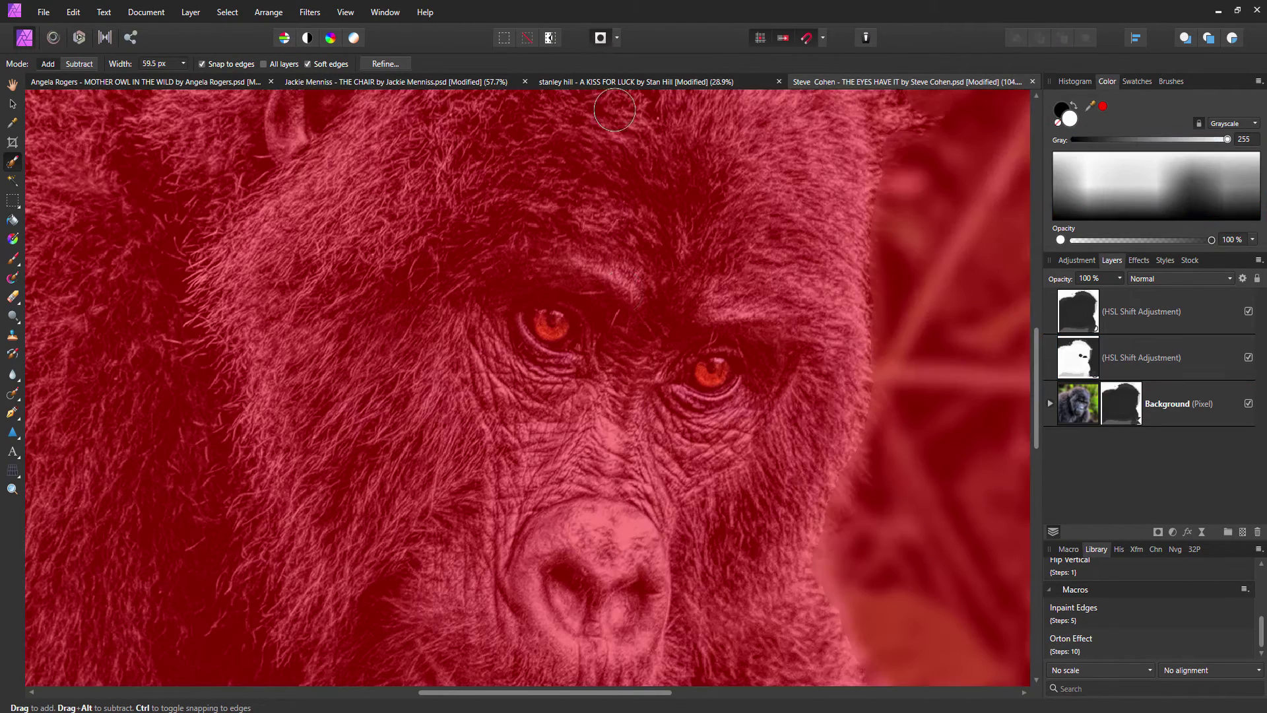
scroll(569, 374, "up", 3)
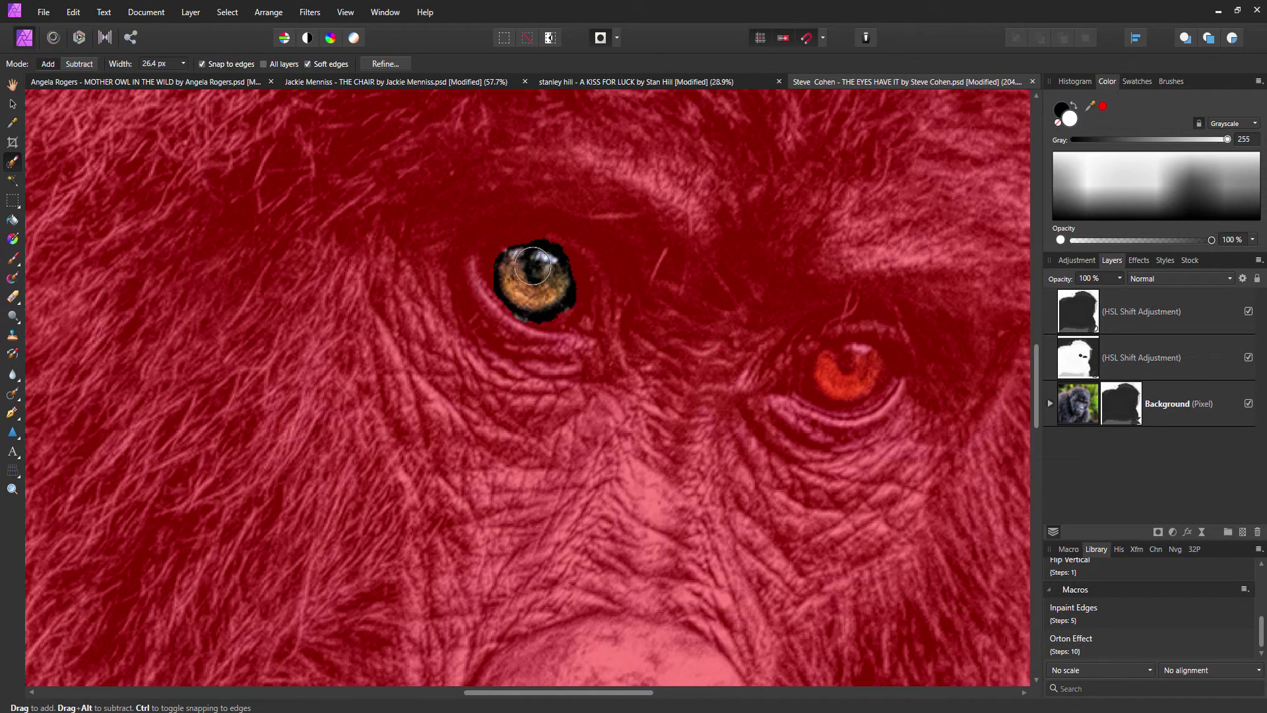
left_click(503, 268)
mouse_move(843, 351)
left_mouse_down()
mouse_move(821, 381)
mouse_move(871, 364)
left_mouse_up()
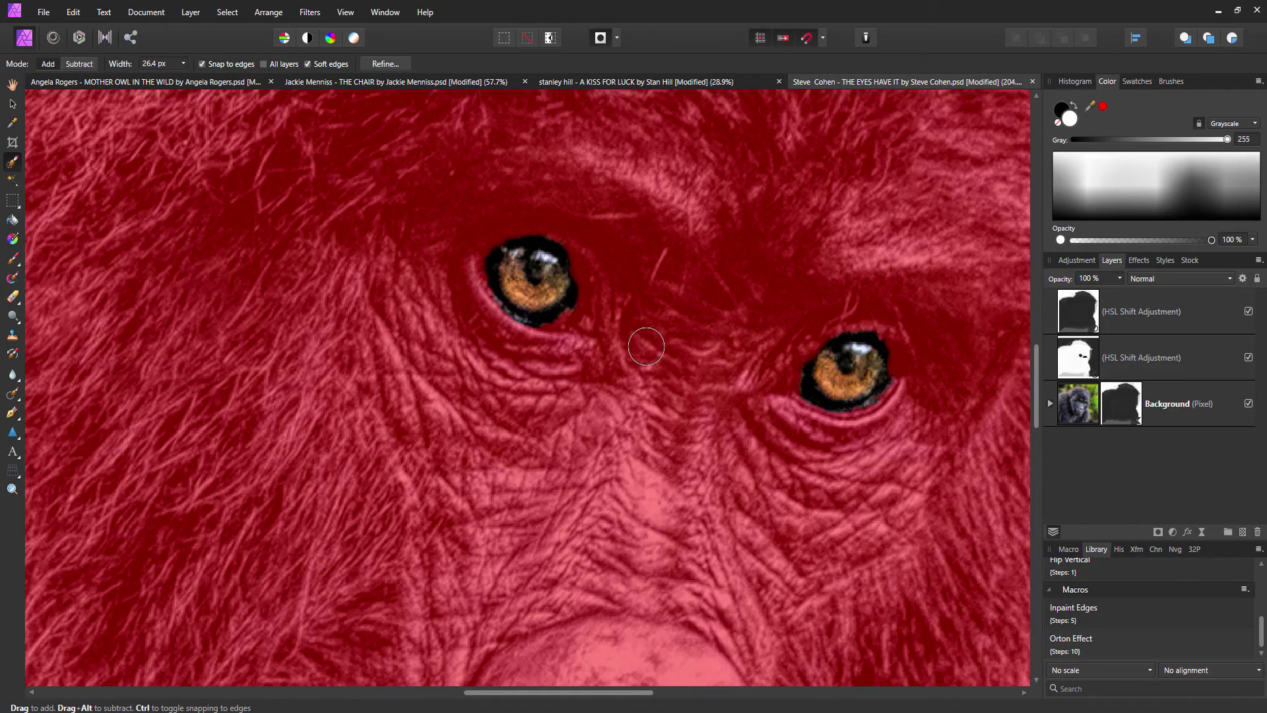
key("ctrl+0")
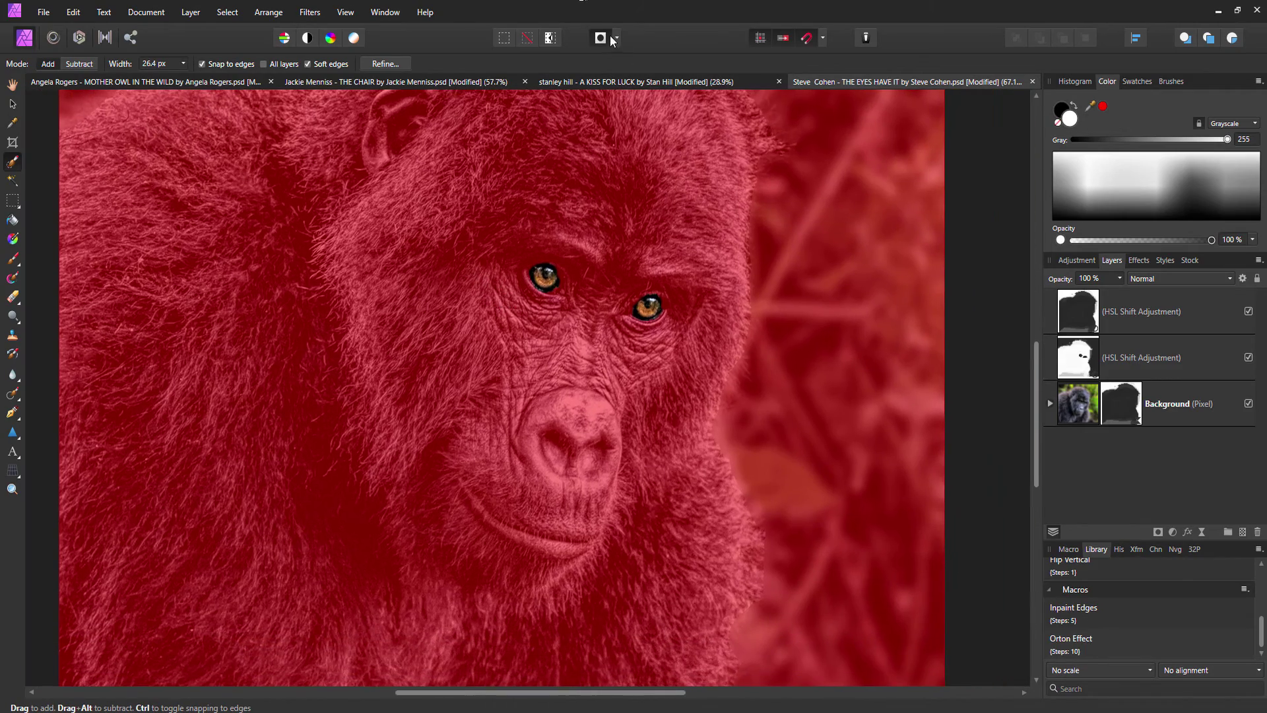
left_click(610, 38)
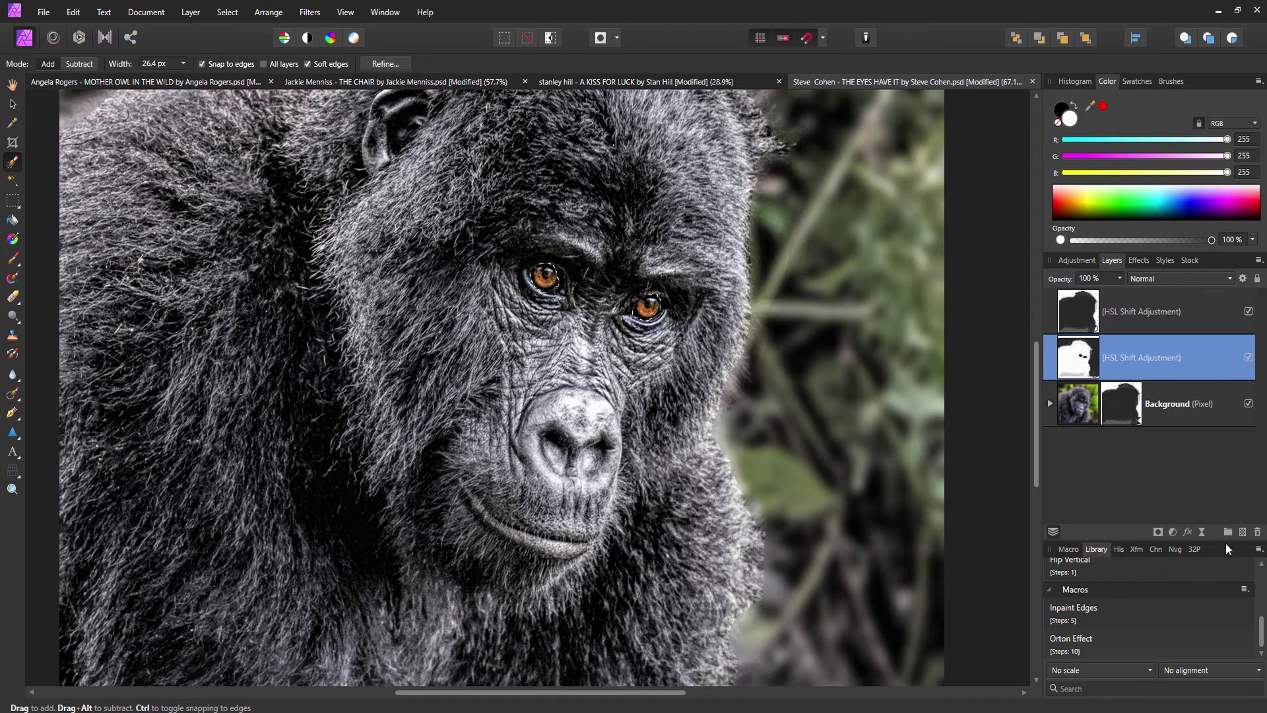
Add an HSL adjustment limited to the selected eyes with a Saturation Shift of 11%, and clear the selection
left_click(1172, 533)
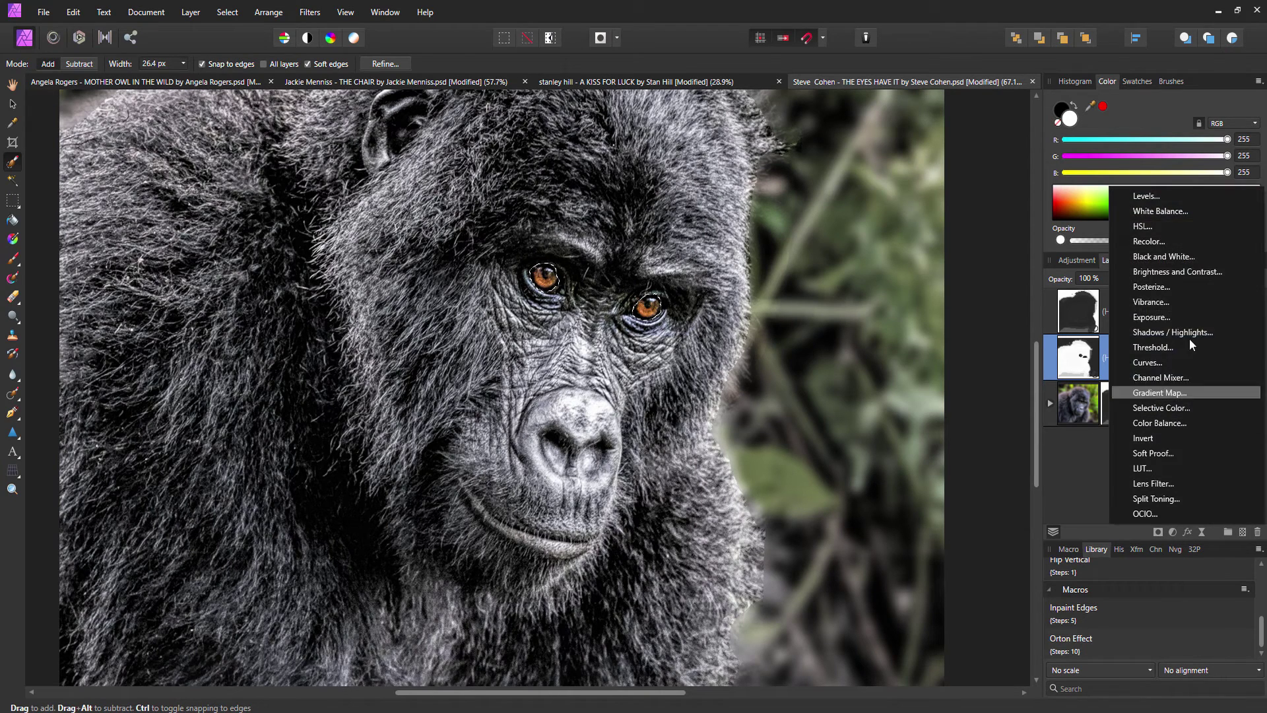
left_click(1155, 227)
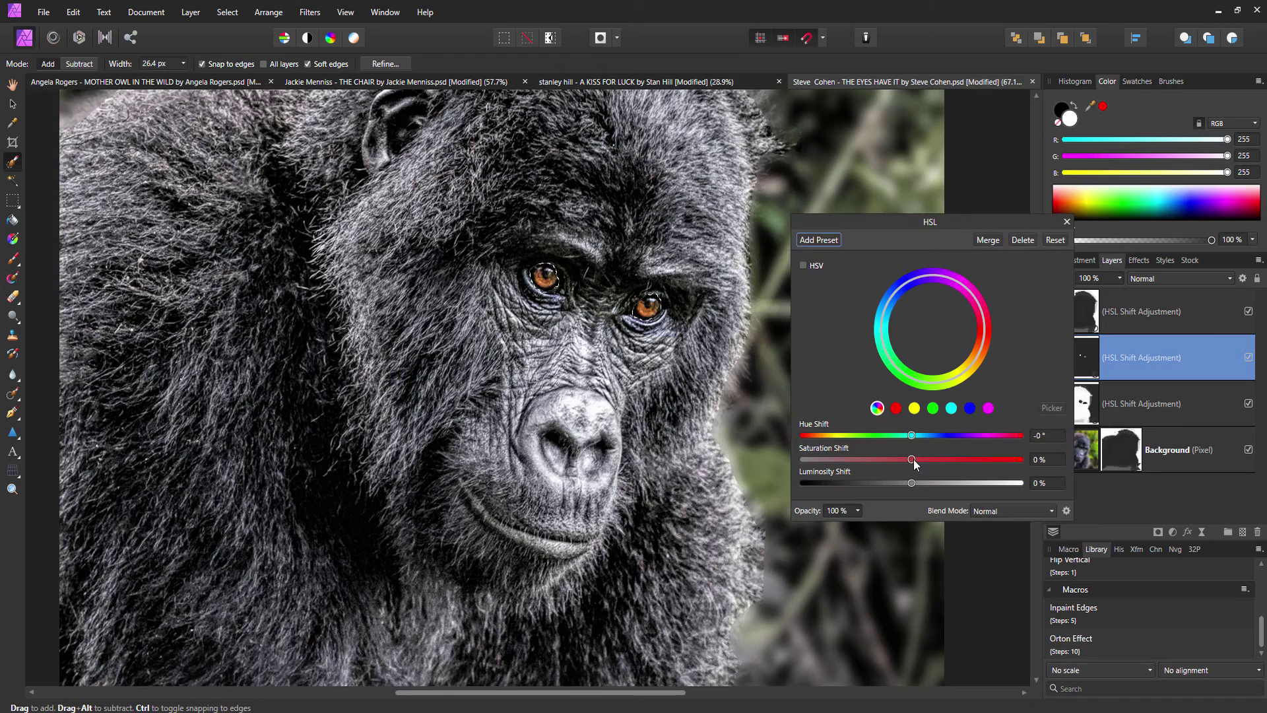
left_click_drag(919, 462, 928, 462)
scroll(554, 329, "up", 3)
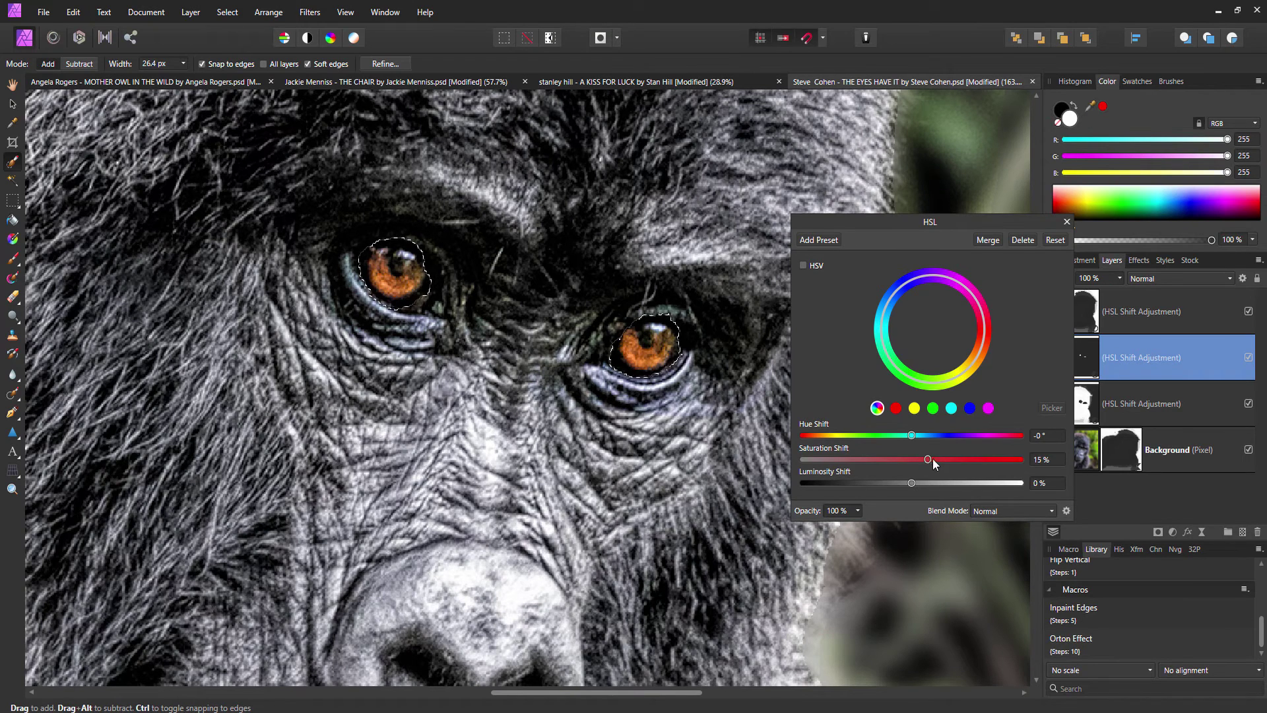
mouse_move(931, 462)
left_mouse_down()
mouse_move(913, 466)
mouse_move(924, 459)
left_mouse_up()
scroll(646, 396, "down", 1)
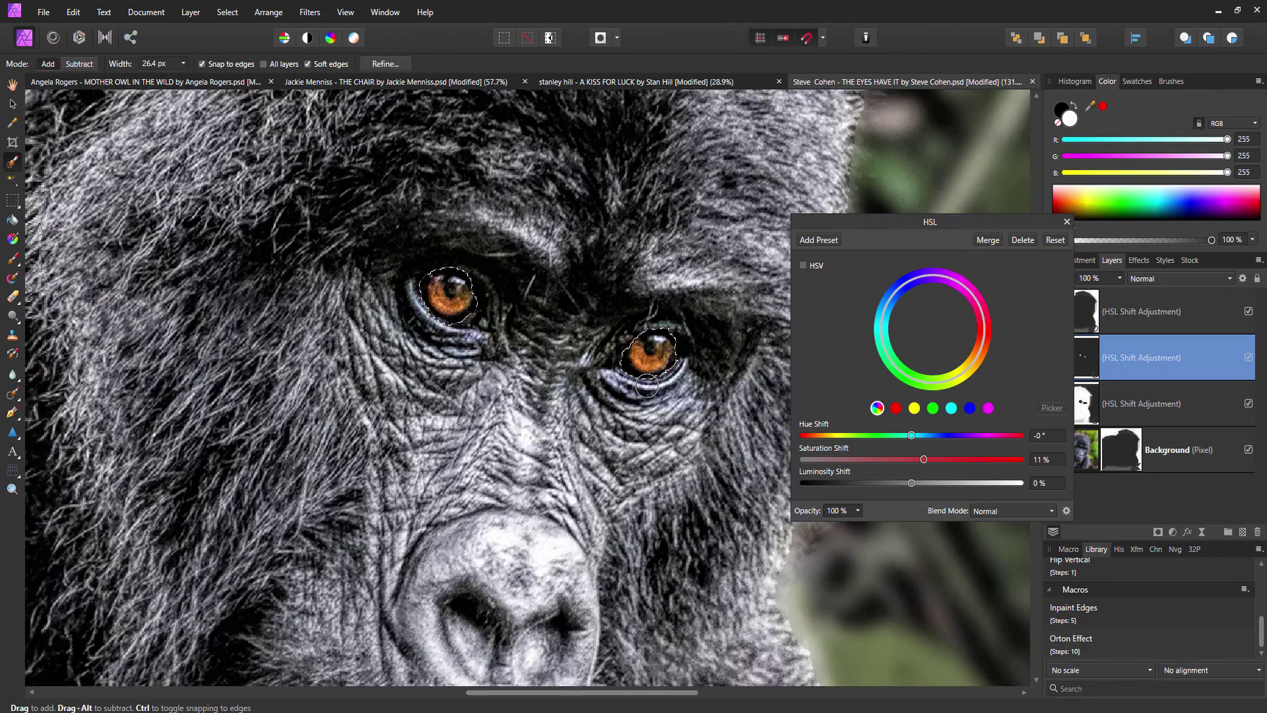
scroll(645, 396, "down", 3)
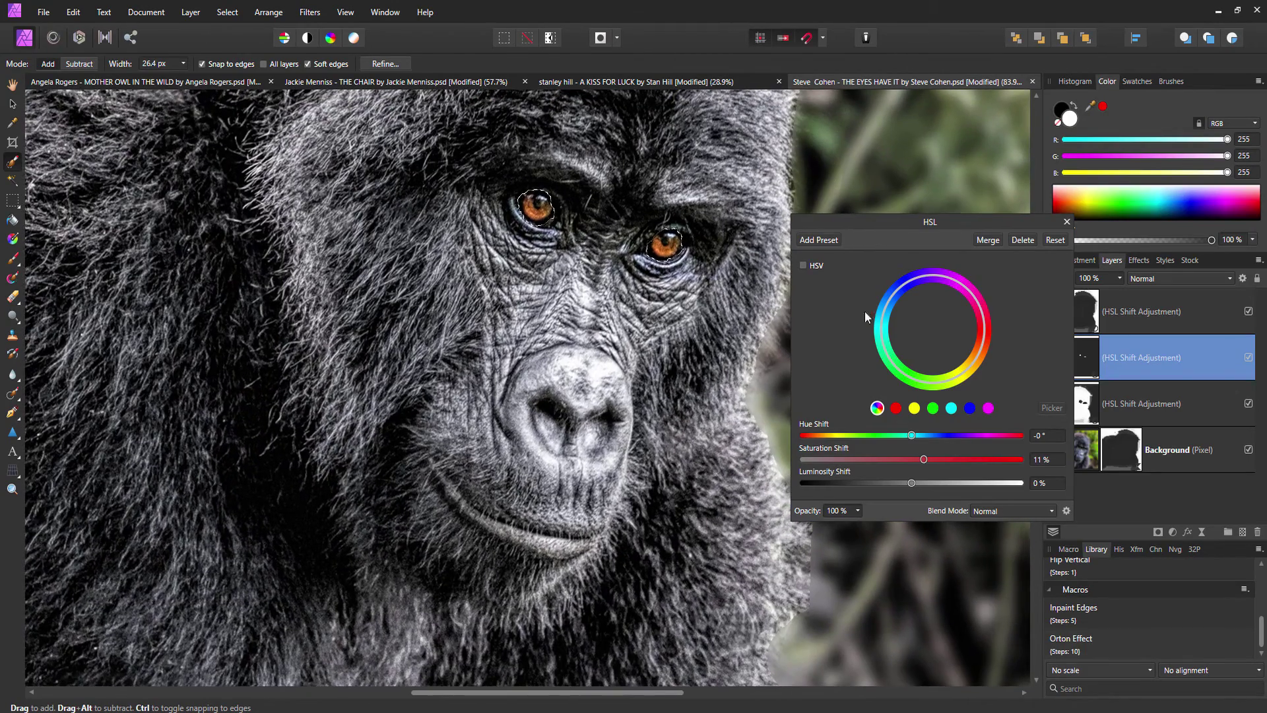
left_click(1065, 224)
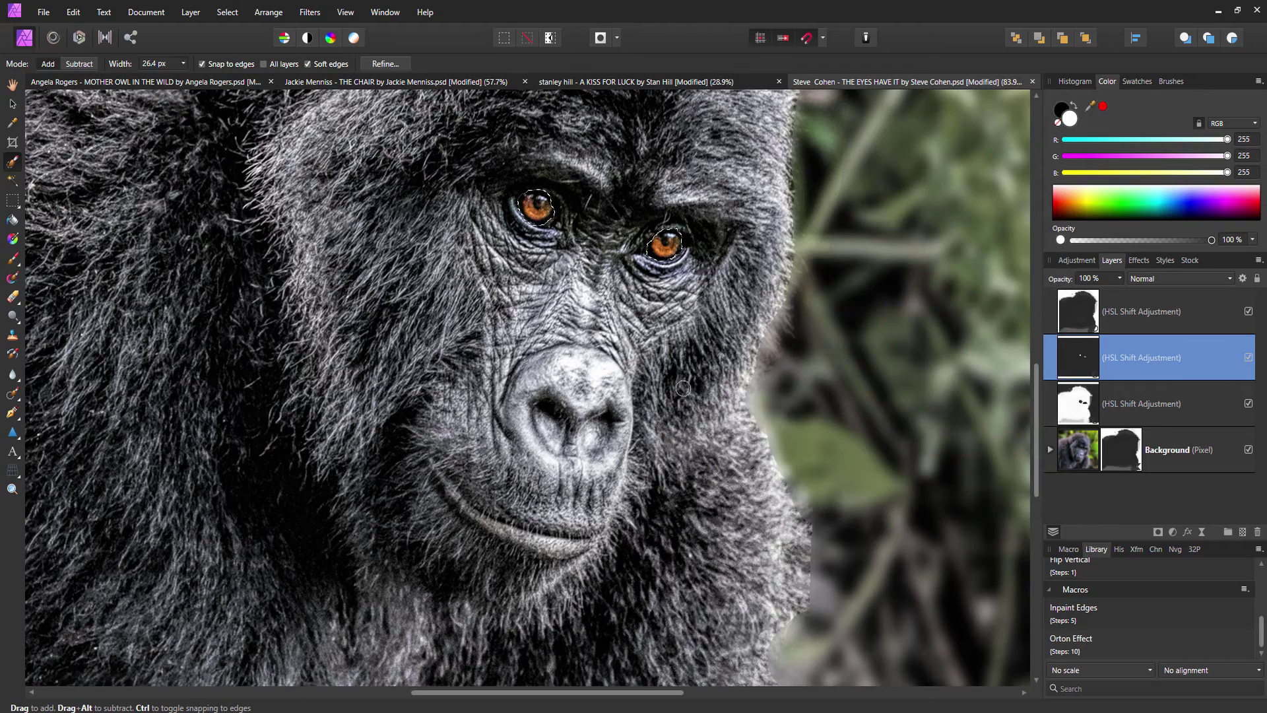
scroll(705, 291, "down", 2)
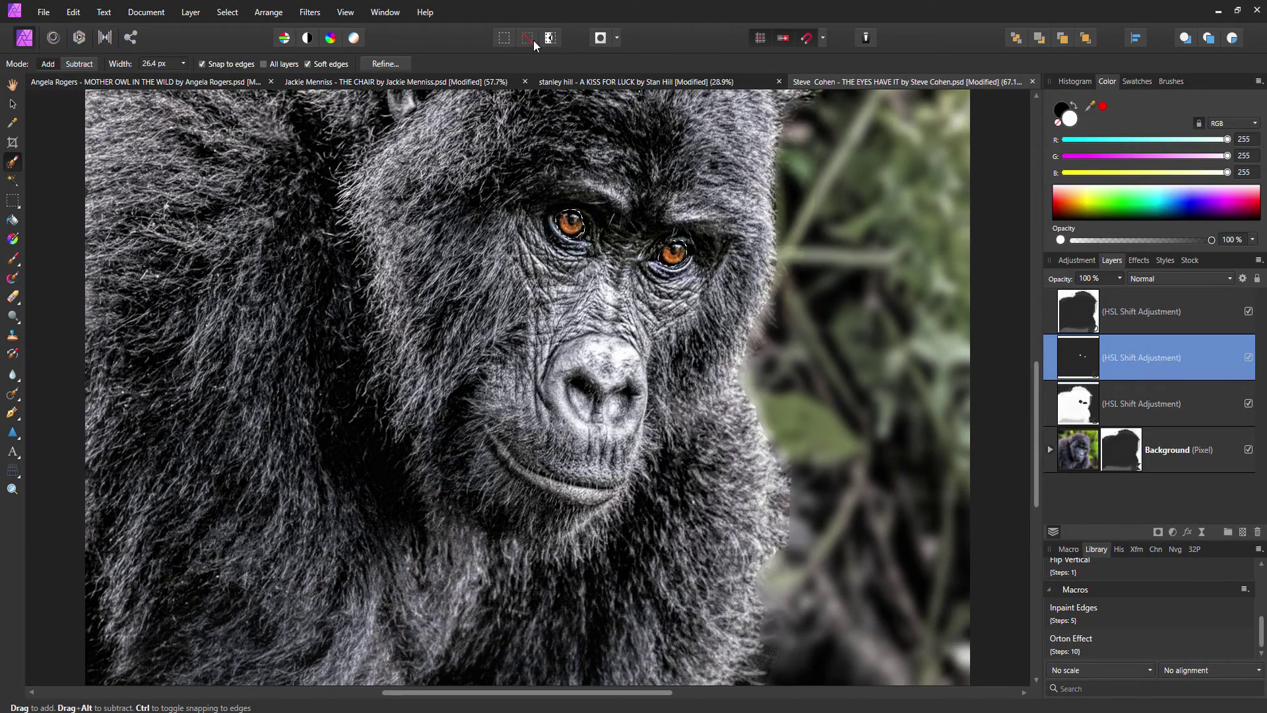
scroll(705, 292, "down", 2)
left_click_drag(574, 307, 606, 398)
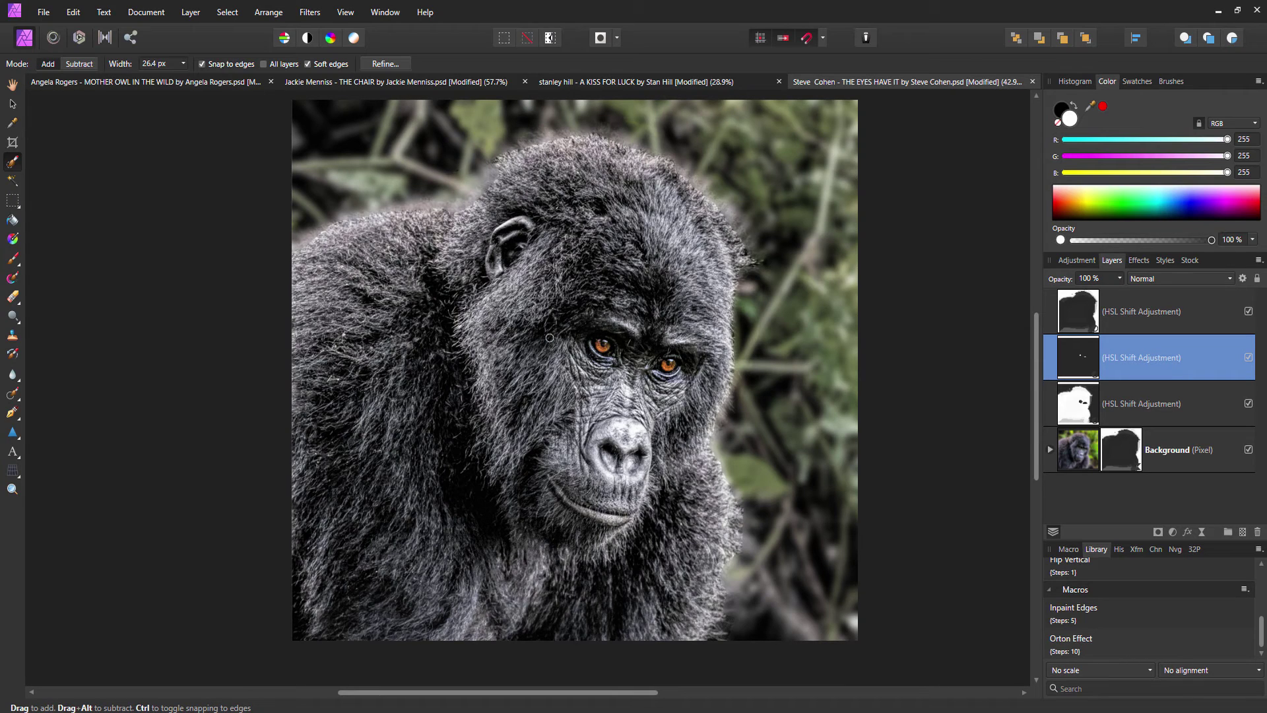
mouse_move(401, 249)
left_mouse_down()
mouse_move(400, 267)
mouse_move(423, 253)
left_mouse_up()
scroll(423, 253, "down", 1)
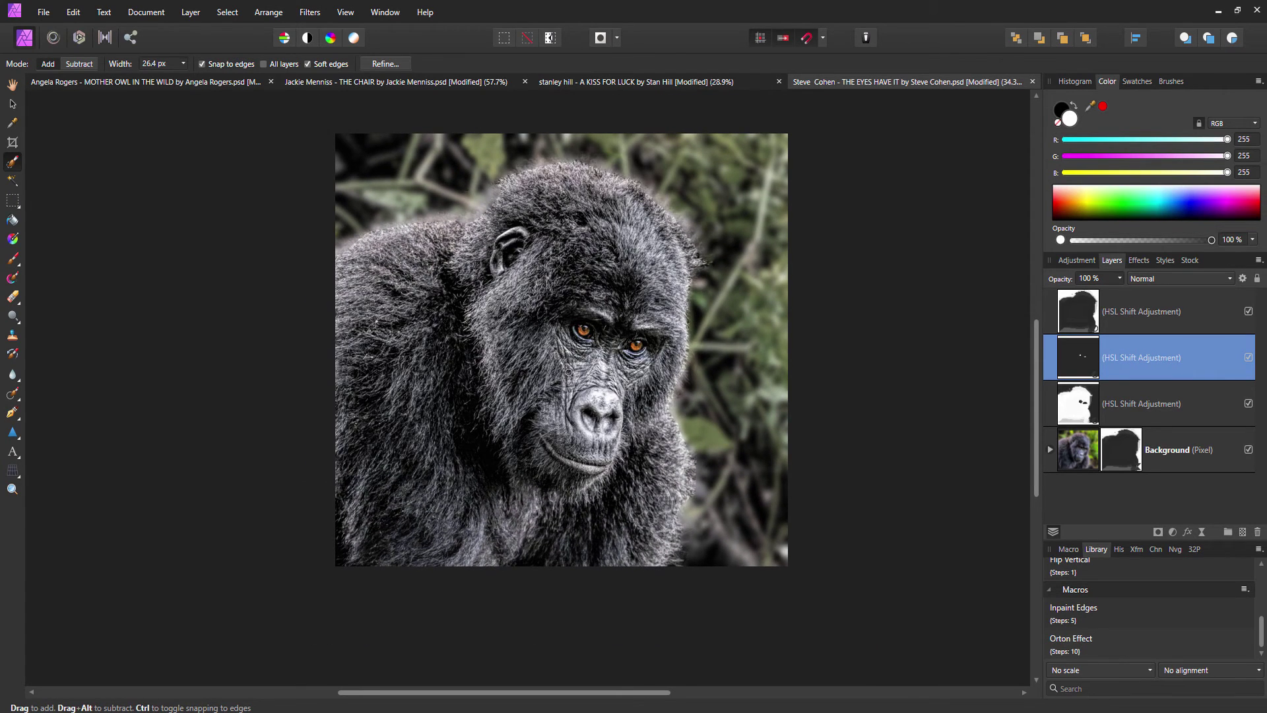
left_click_drag(569, 371, 570, 412)
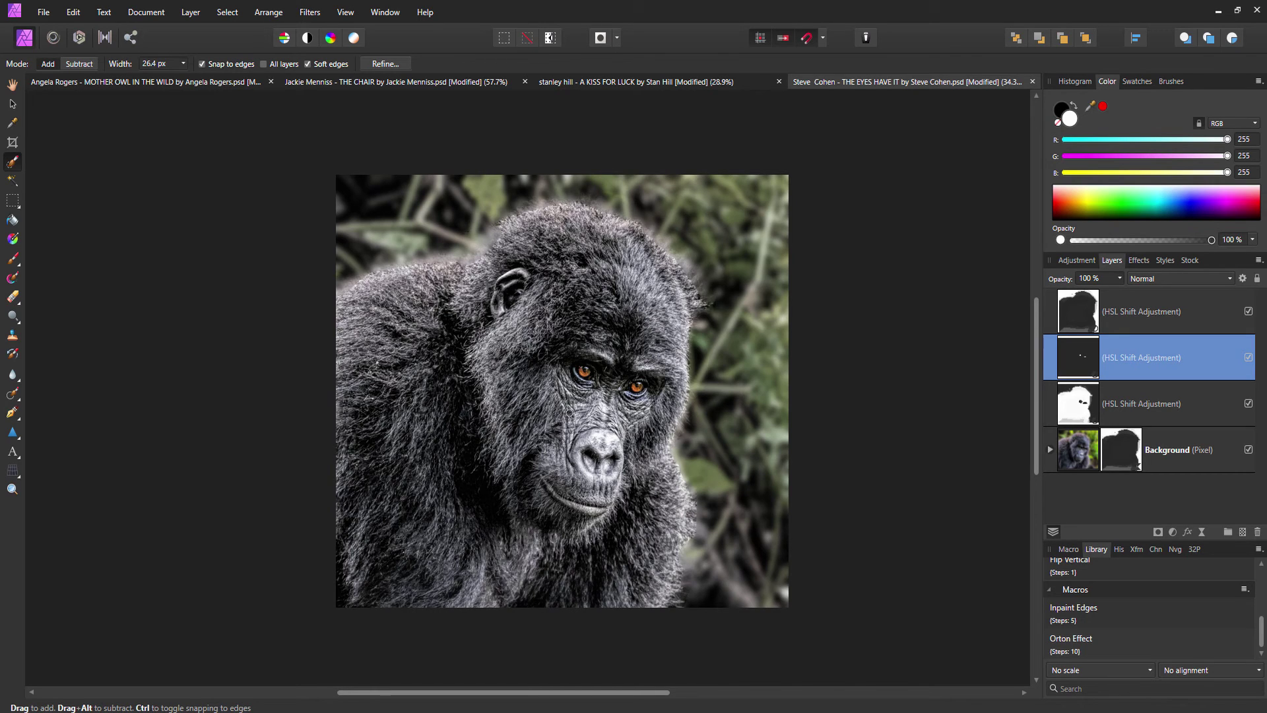
left_click_drag(501, 437, 449, 487)
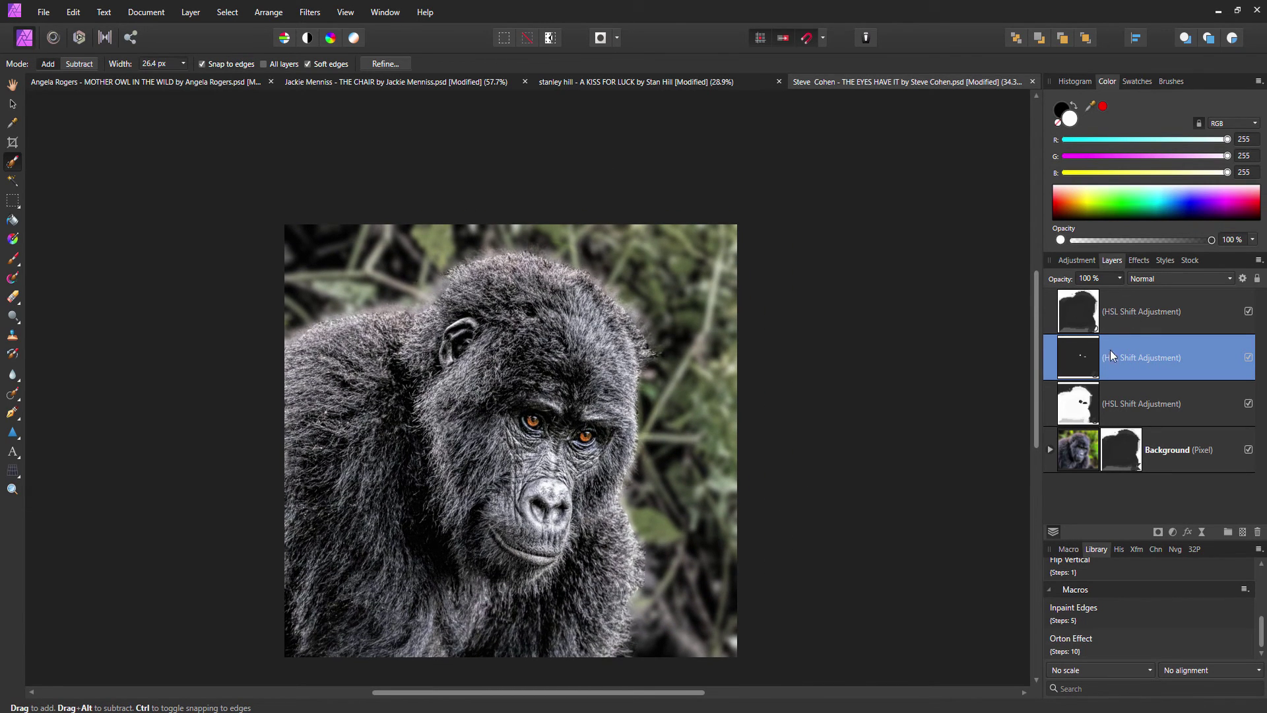
Merge all visible layers into a new pixel layer above the topmost HSL adjustment
left_click(1087, 316)
right_click(1087, 315)
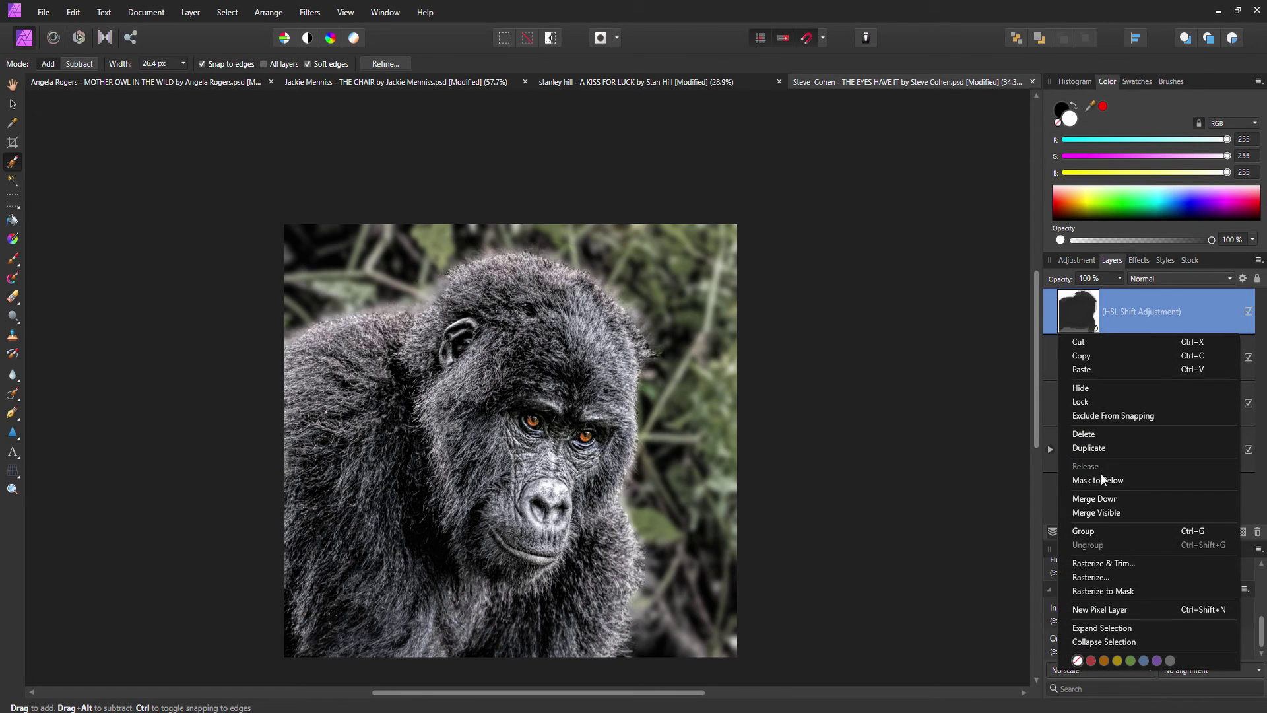
left_click(1110, 512)
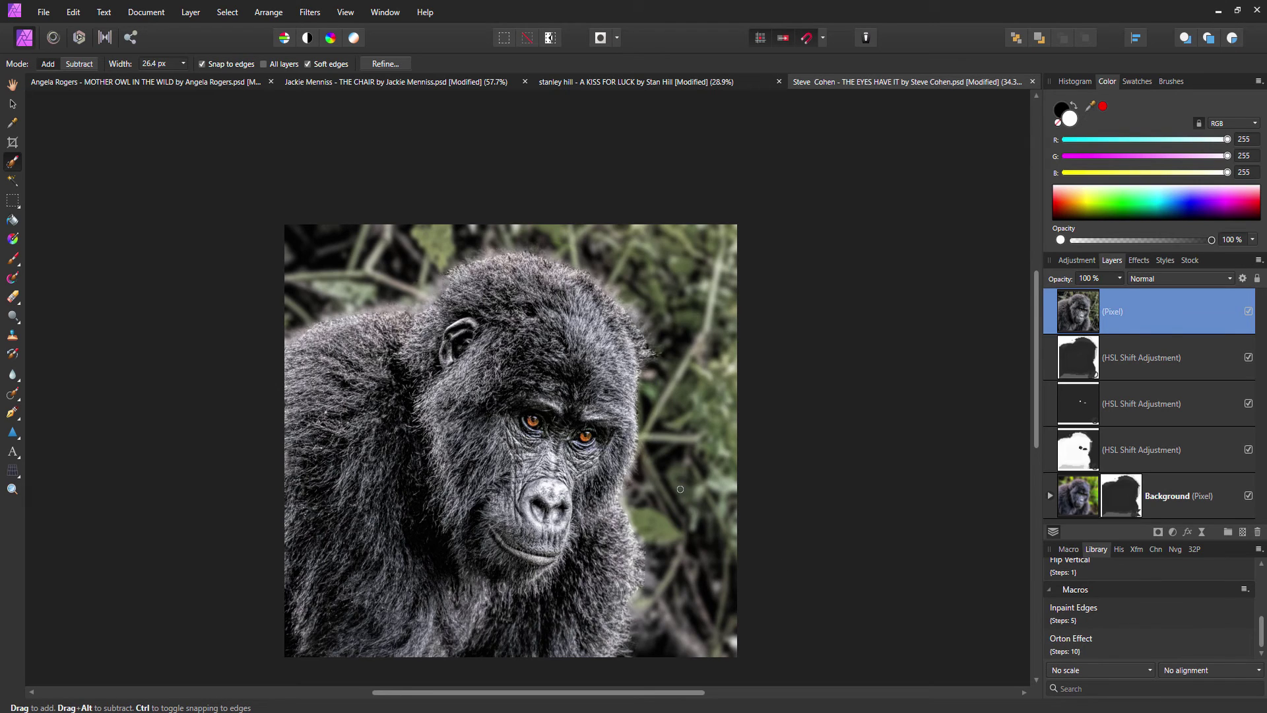
left_click_drag(681, 489, 696, 439)
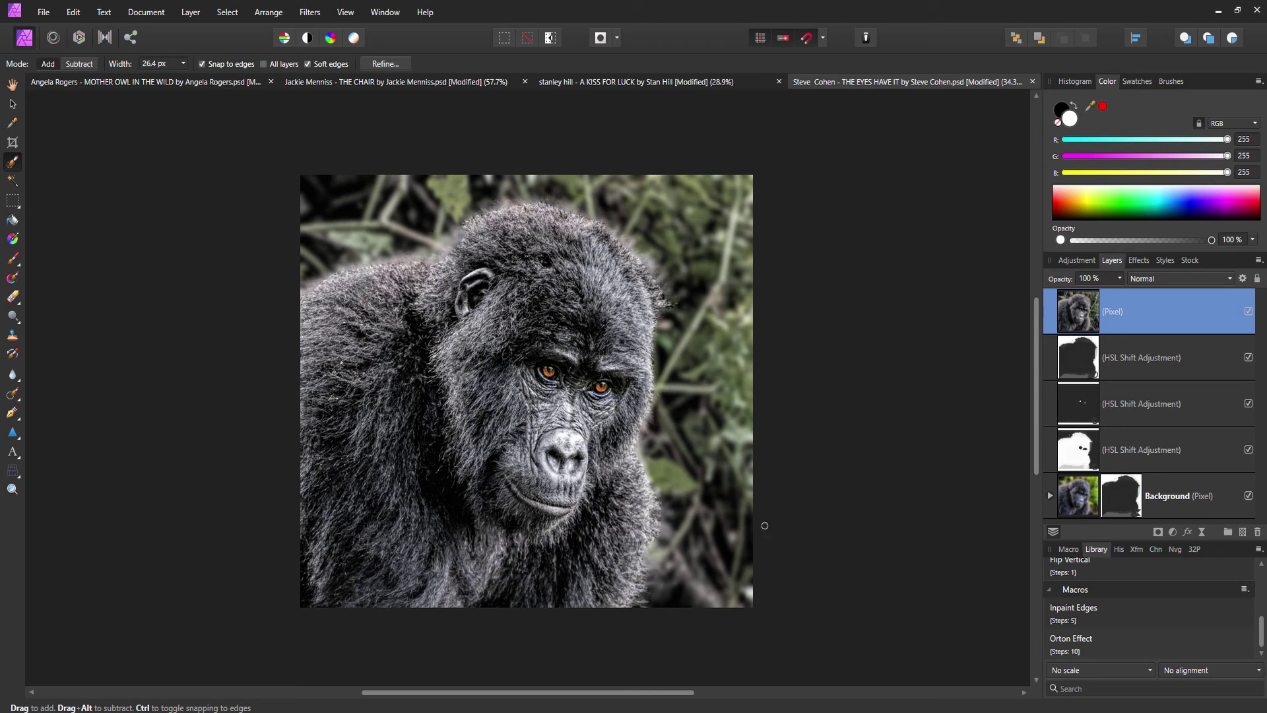
Try the Orton Effect macro on the merged gorilla layer and bring up the document history
left_click(1072, 641)
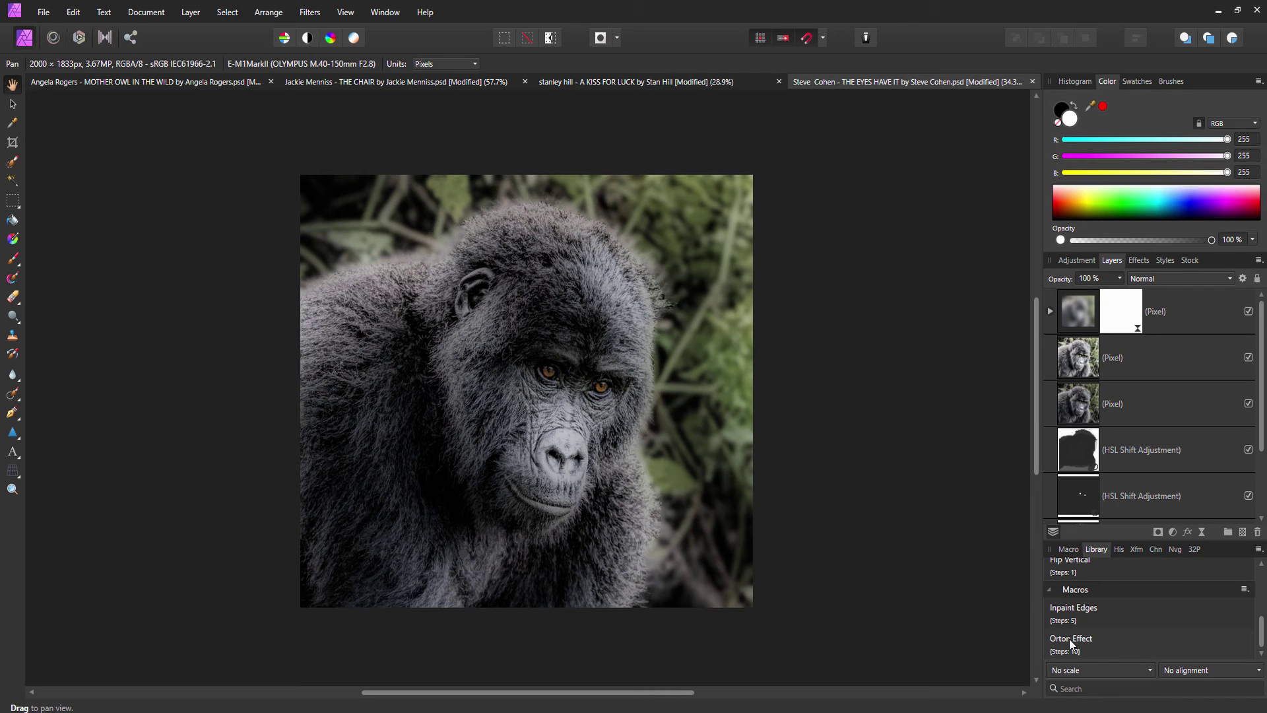
left_click_drag(571, 353, 542, 361)
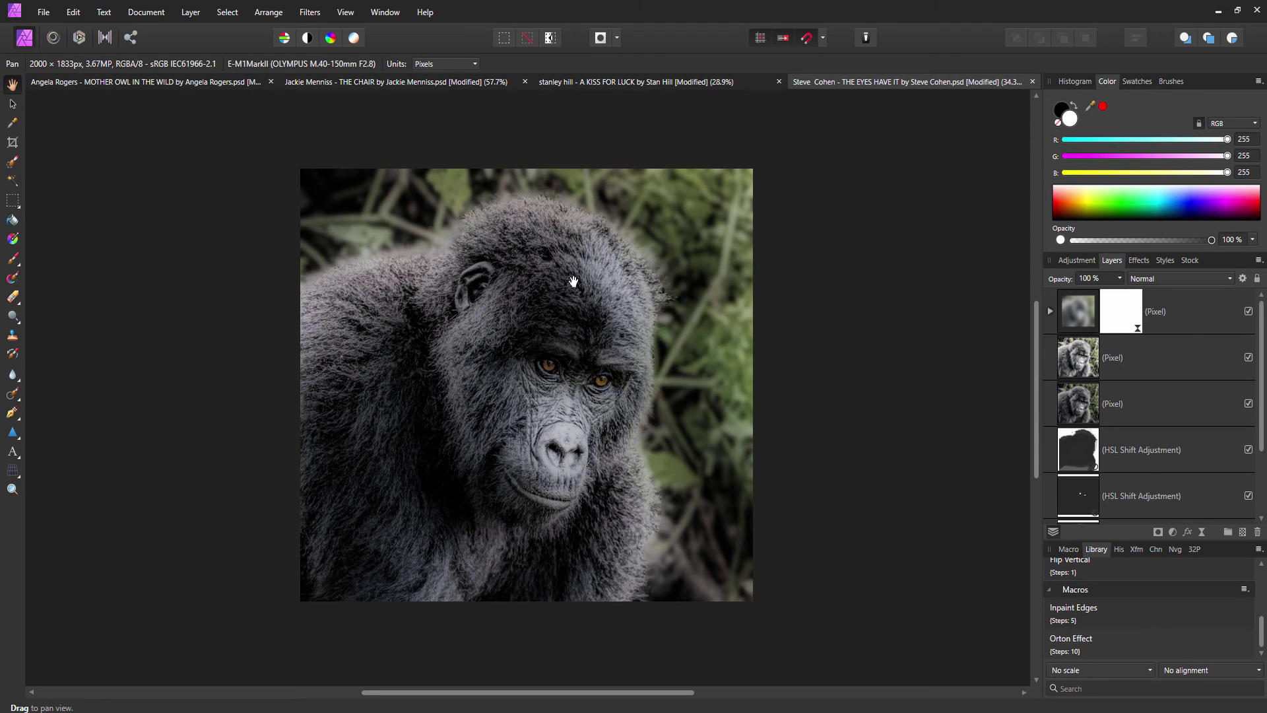
left_click(1119, 549)
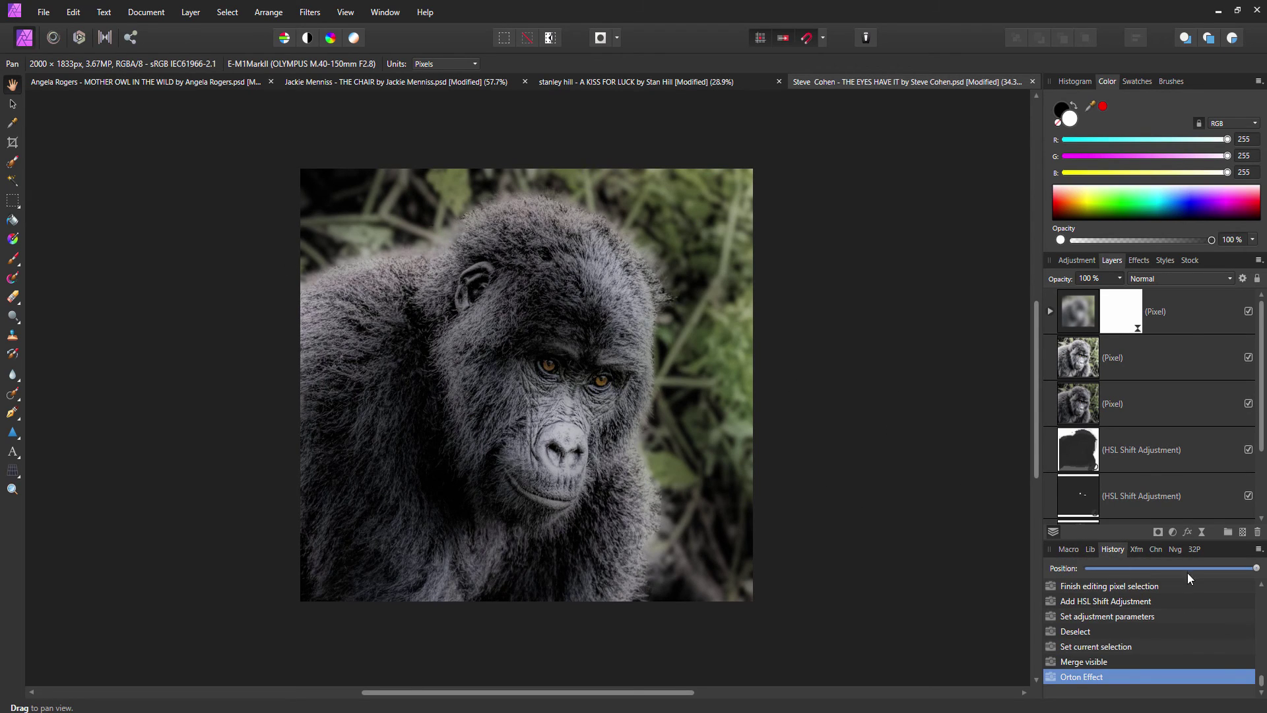
Compare the gorilla photo with and without the Orton Effect through the history, and return to the Merge visible state
left_click(1079, 662)
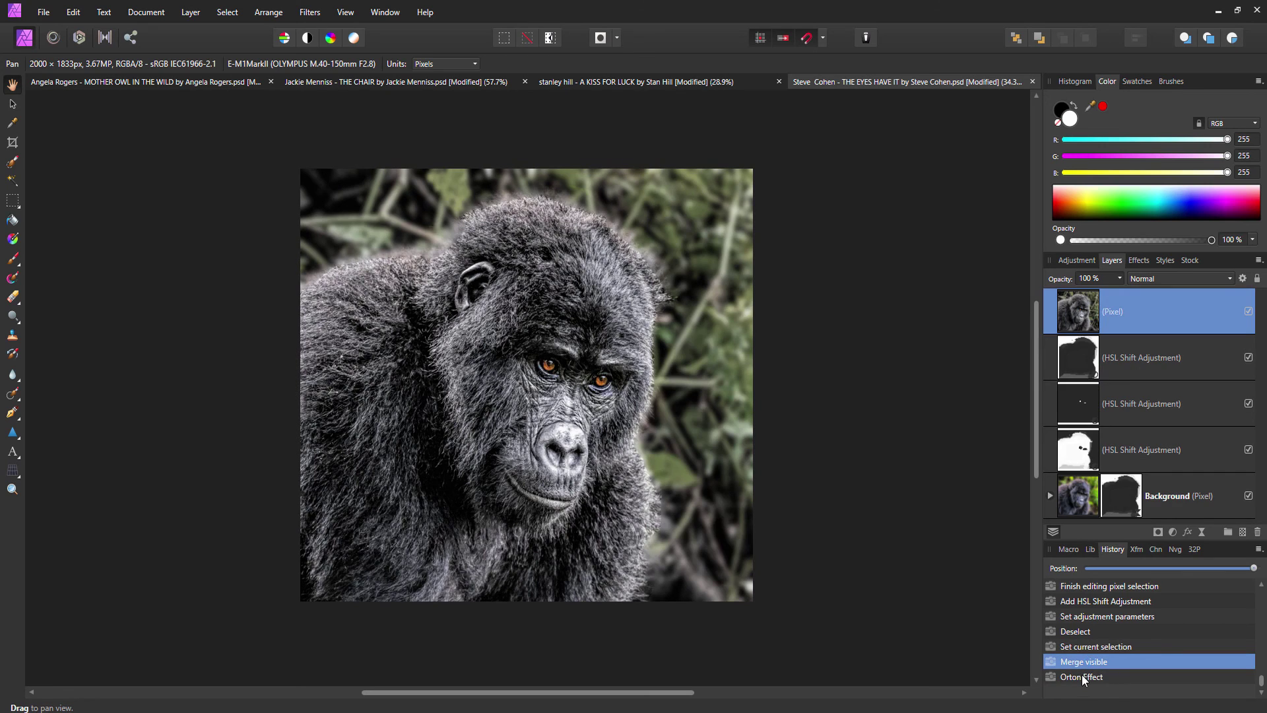
left_click(1083, 676)
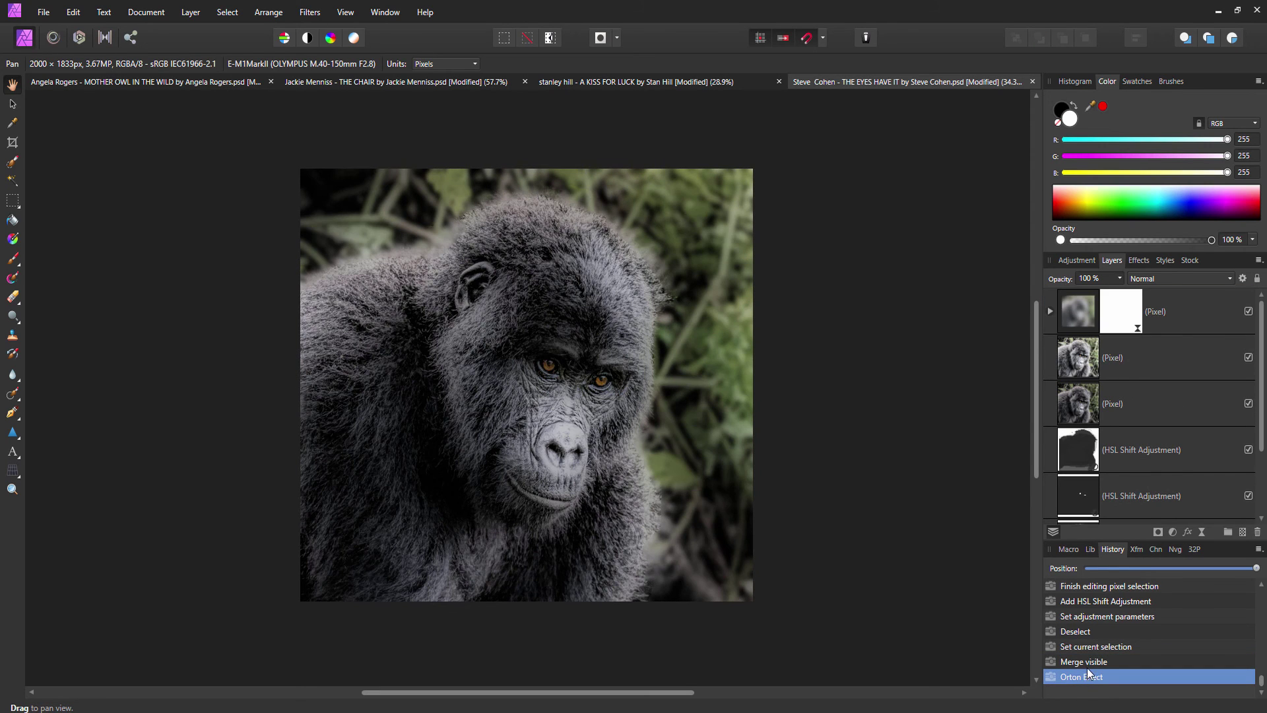
left_click(1087, 662)
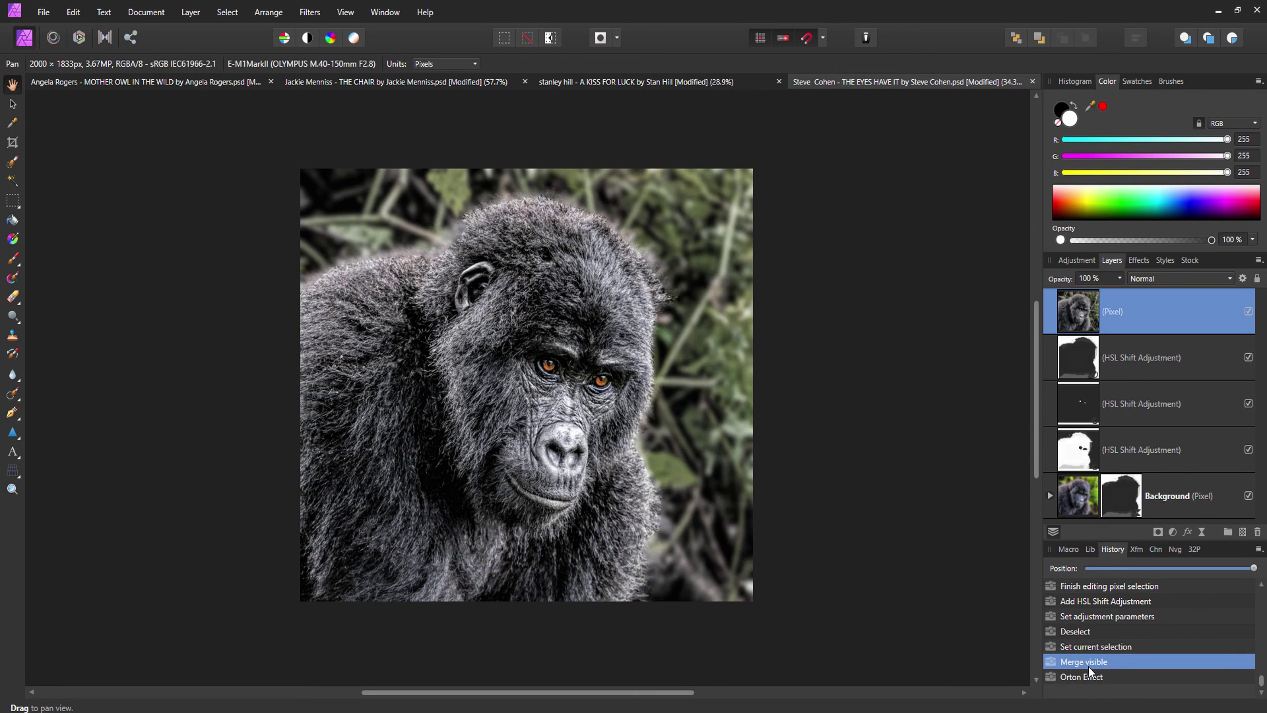
left_click(1087, 677)
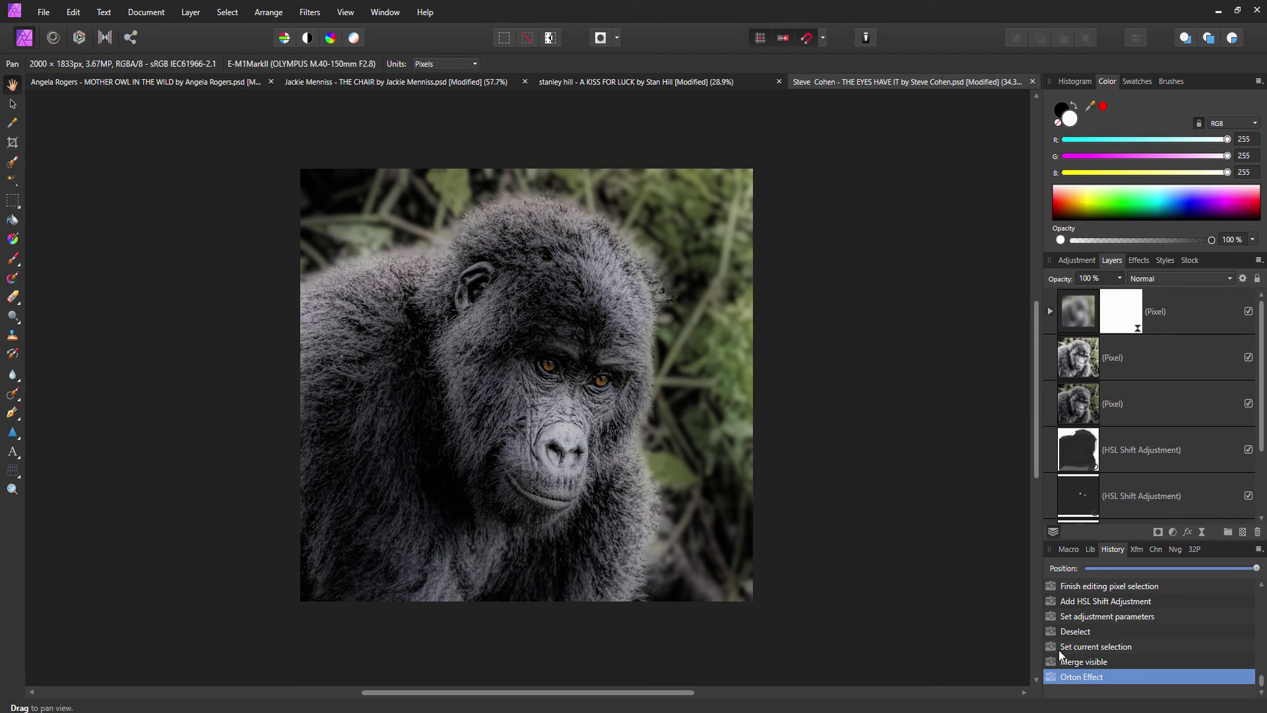
left_click(1090, 661)
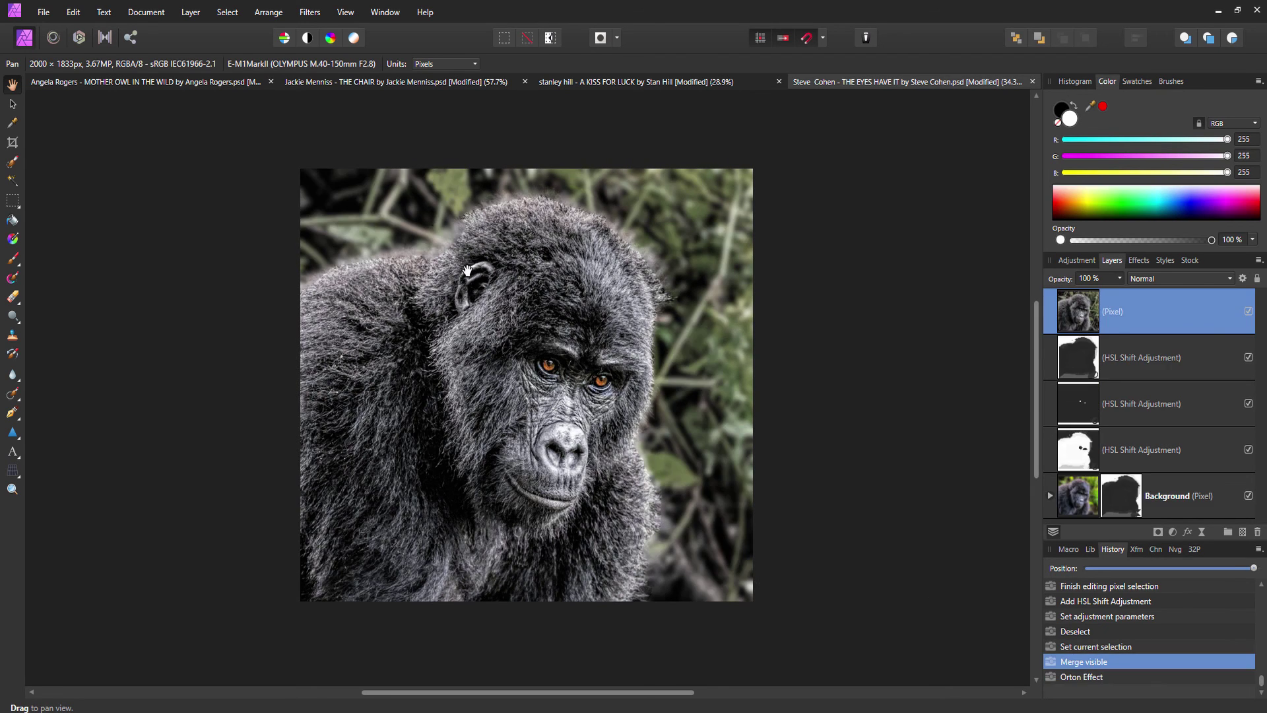
Examine the gorilla's fur, eyes and outline against the blurred background up close and as a whole
left_click_drag(523, 248, 586, 273)
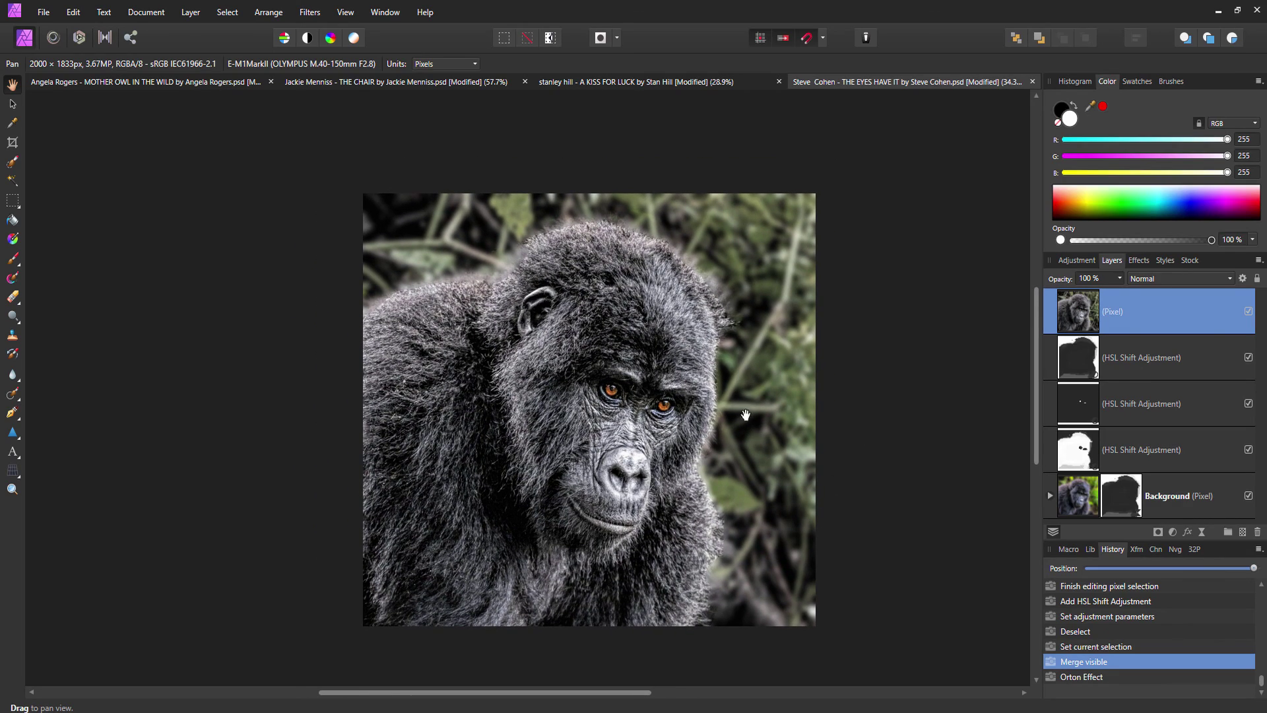
left_click_drag(759, 318, 757, 348)
scroll(428, 286, "up", 3)
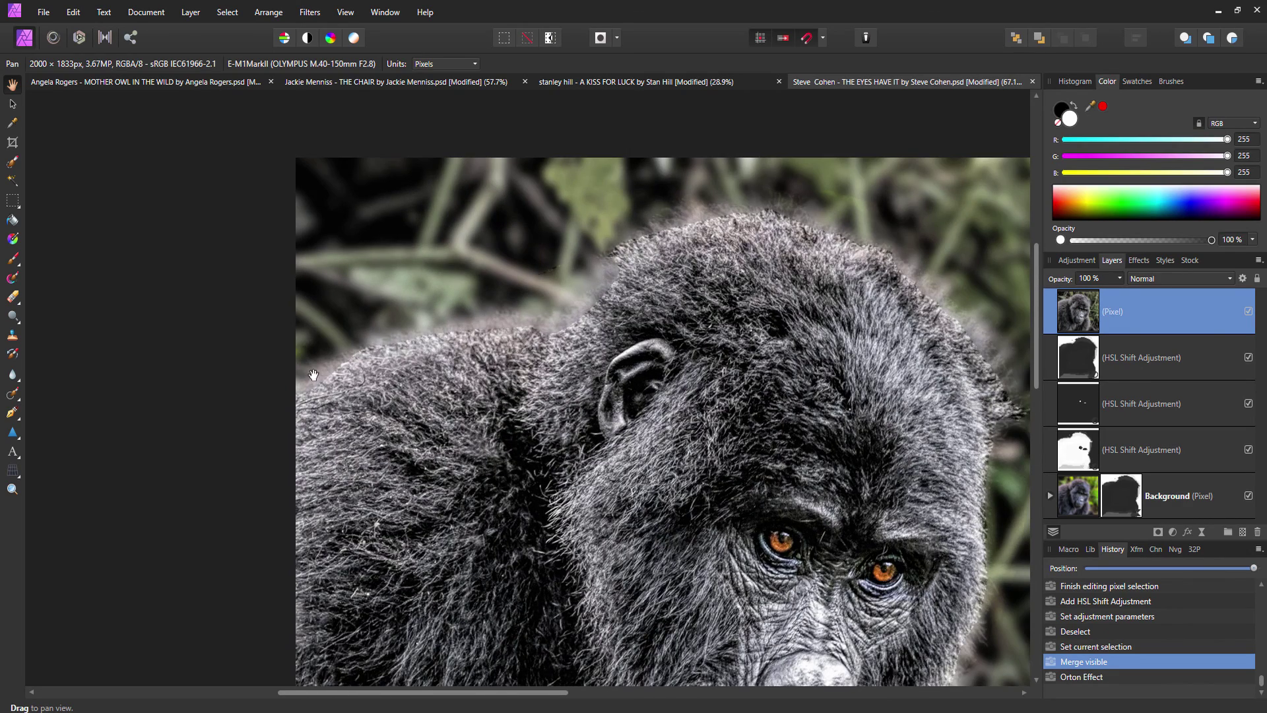
scroll(874, 282, "down", 3)
left_click_drag(712, 271, 549, 254)
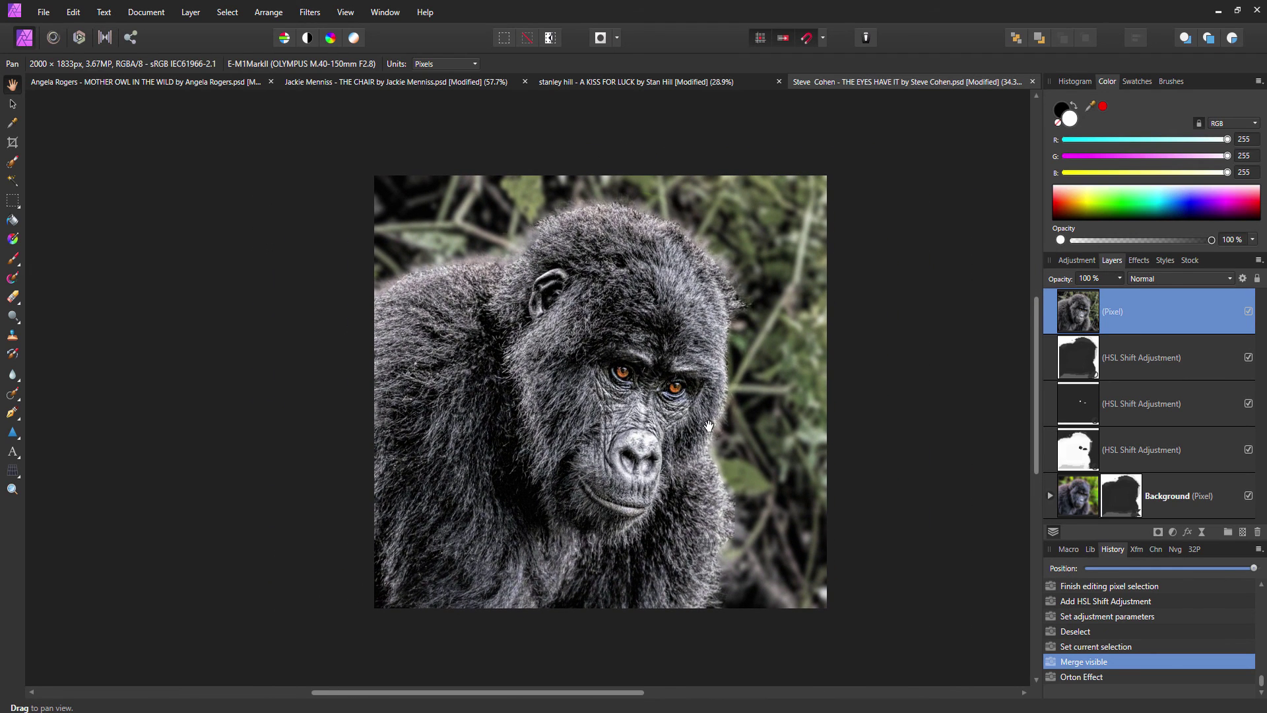
scroll(708, 426, "down", 1)
scroll(708, 426, "up", 1)
Toggle the merged pixel layer and the three HSL adjustments together to compare before and after, leaving all four hidden
left_click(1157, 451, "shift")
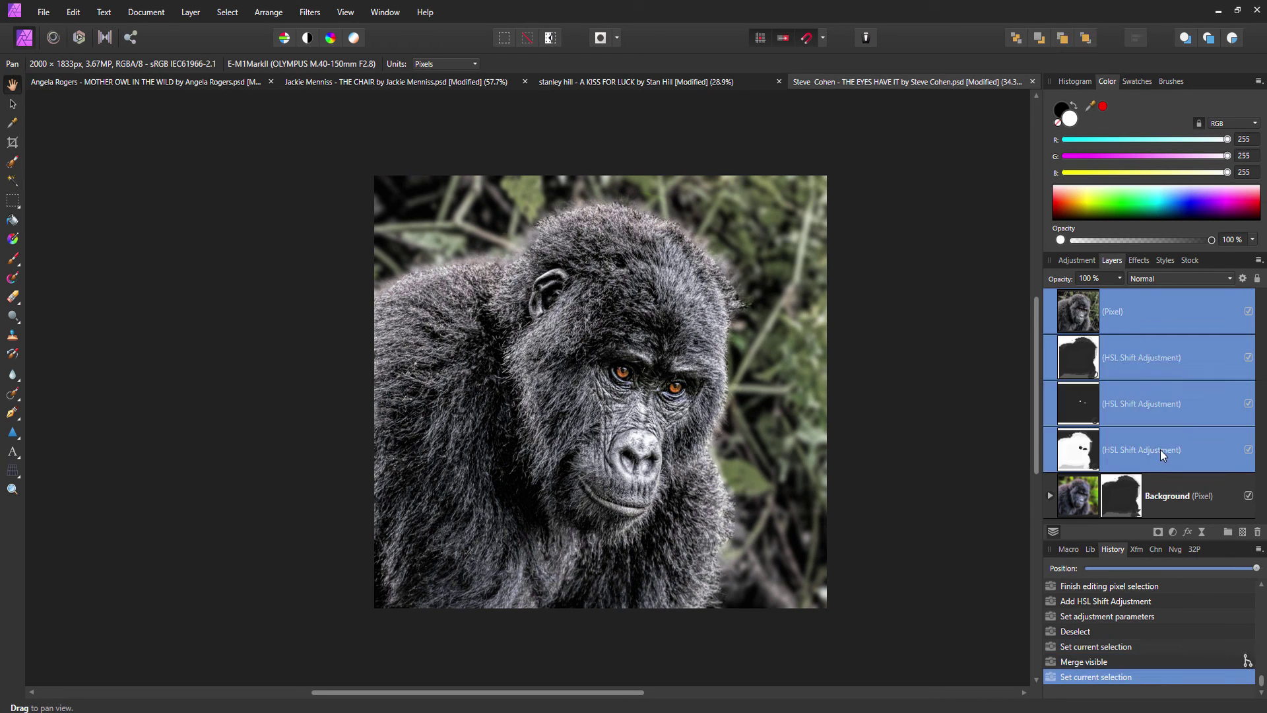
left_click(1248, 312)
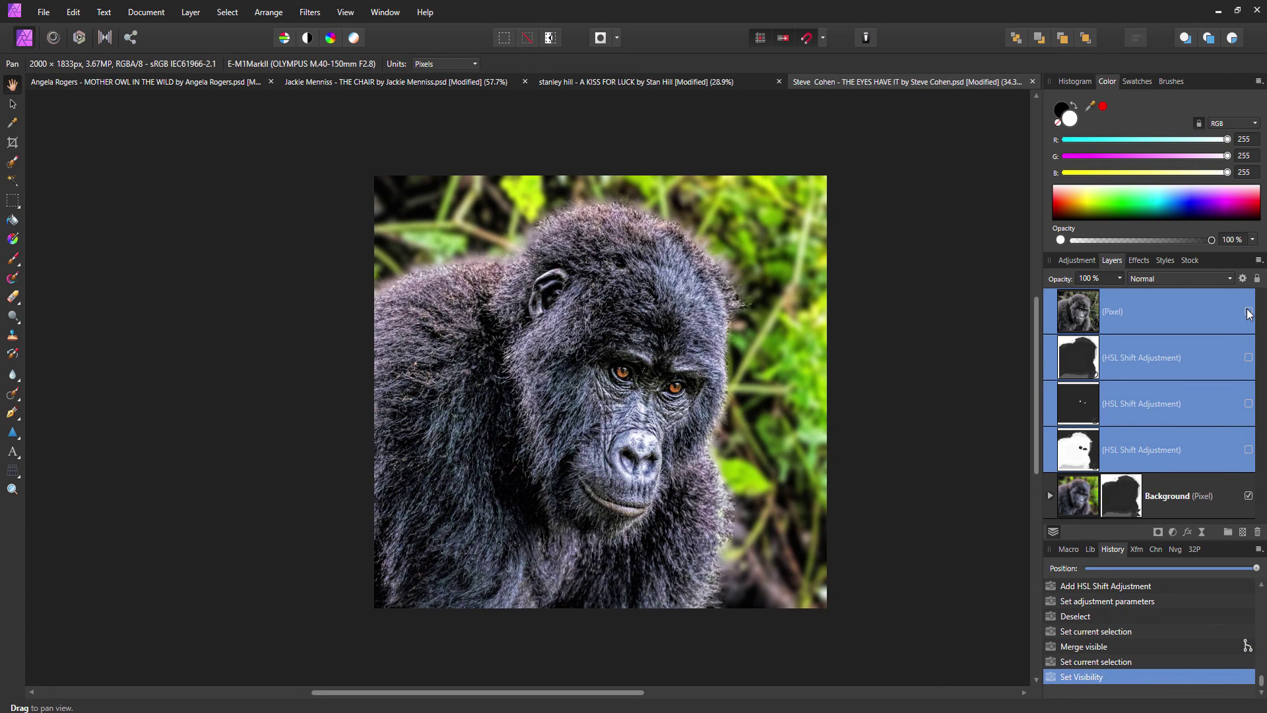
left_click(1248, 311)
left_click(1248, 312)
left_click(1248, 312)
left_click(1246, 312)
Select only the merged pixel layer and make it visible again, keeping the HSL adjustments hidden
left_click(1240, 314)
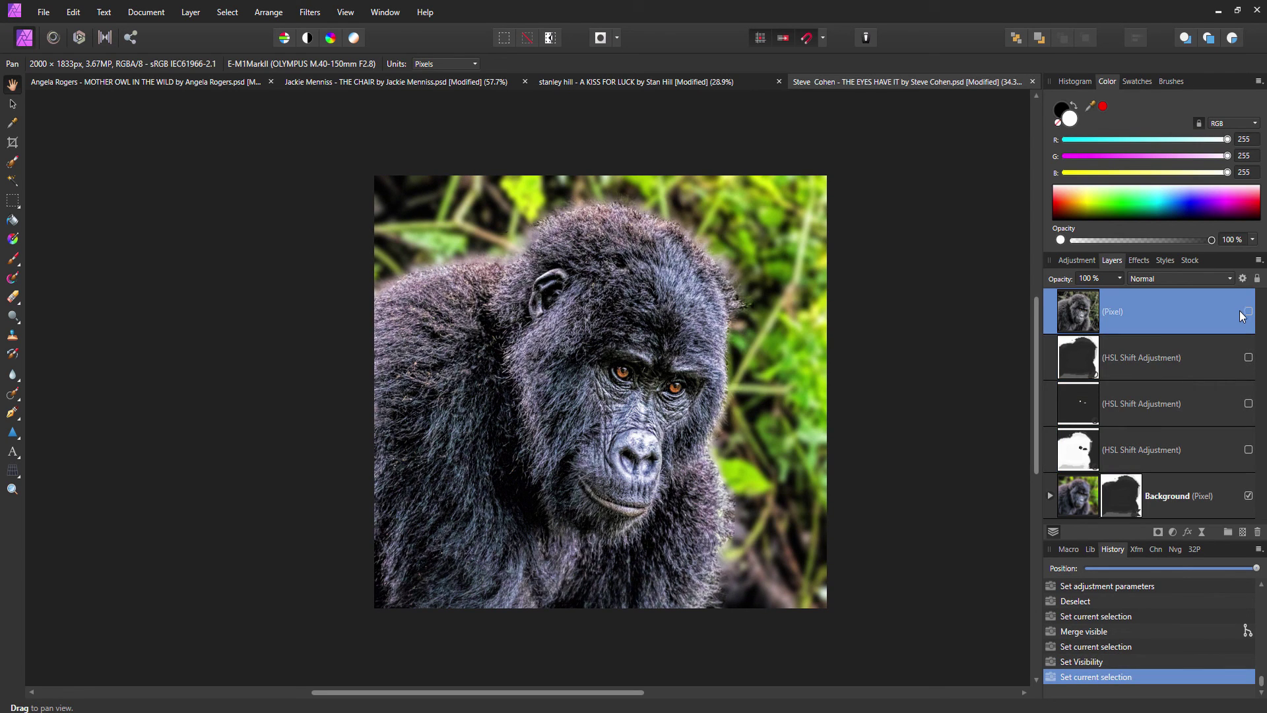
left_click(1249, 311)
scroll(721, 414, "down", 1)
left_click_drag(722, 414, 672, 416)
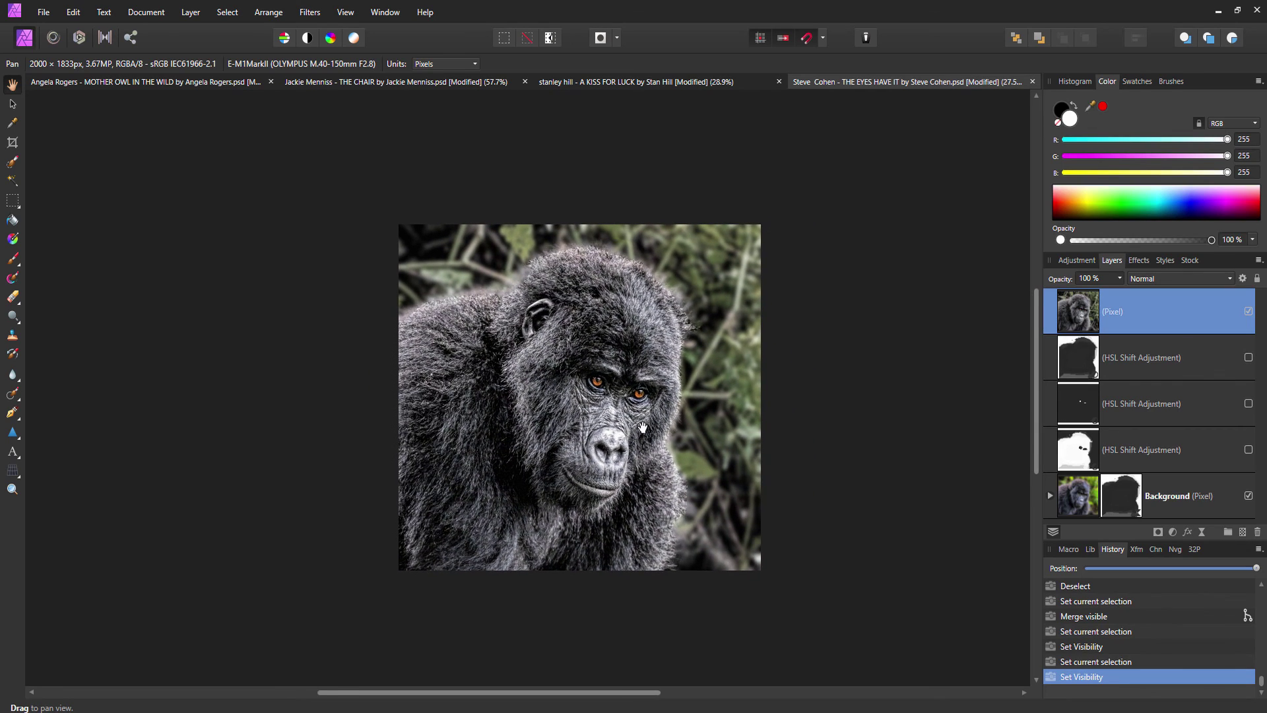